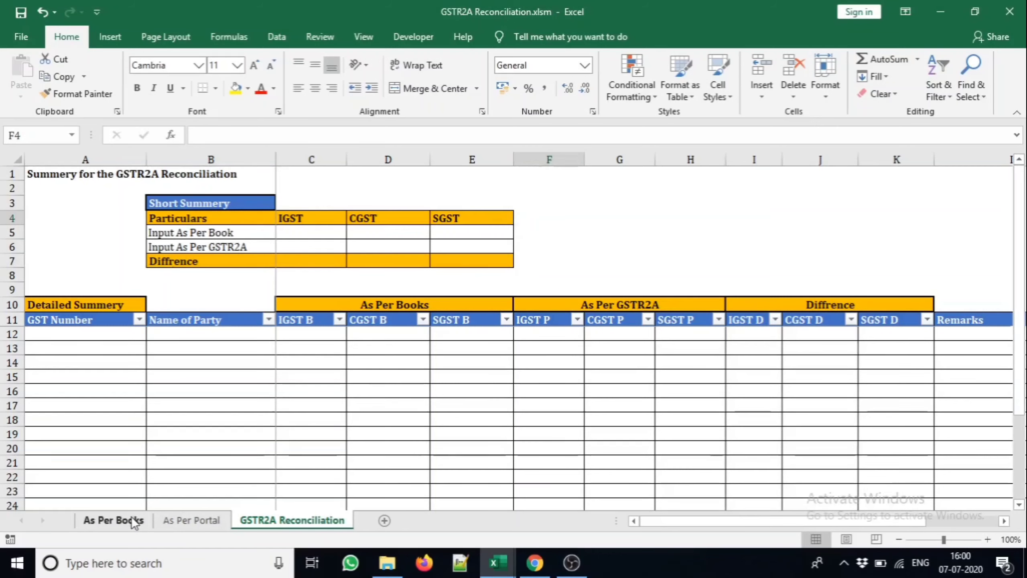
- Open the As Per Books sheet, review its column headings, and select cell A4 under the GSTIN of supplier heading
click(113, 521)
key(ctrl+Up)
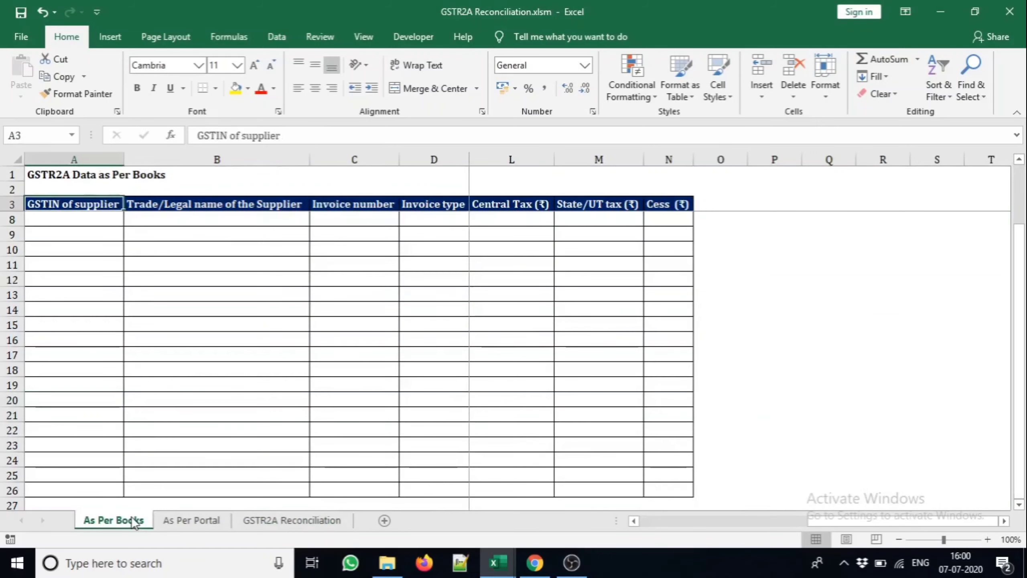
key(Up)
key(Down)
key(ctrl+Right)
key(ctrl+Left)
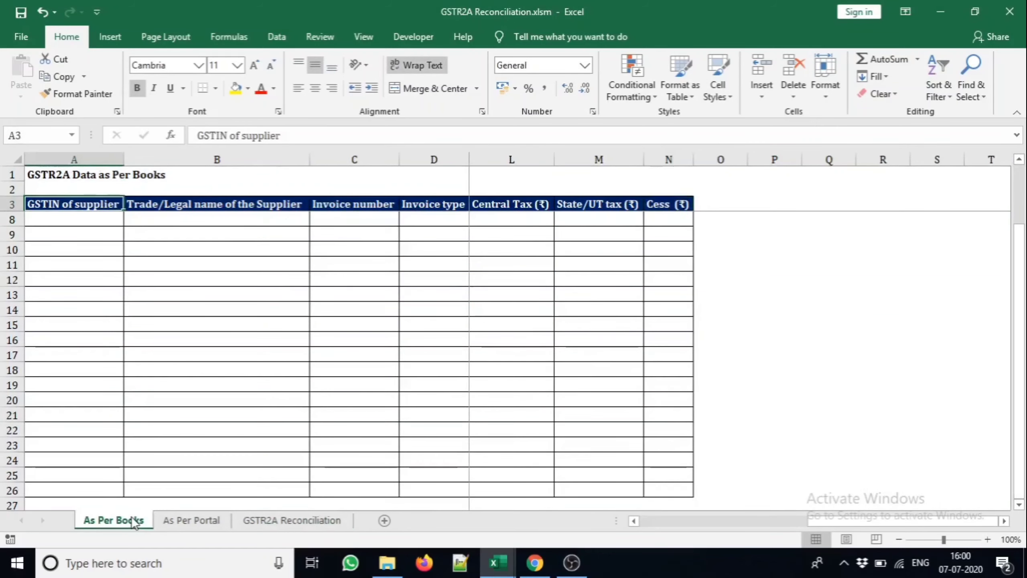
key(ctrl+Home)
key(Left)
key(Left)
key(Left)
key(Left)
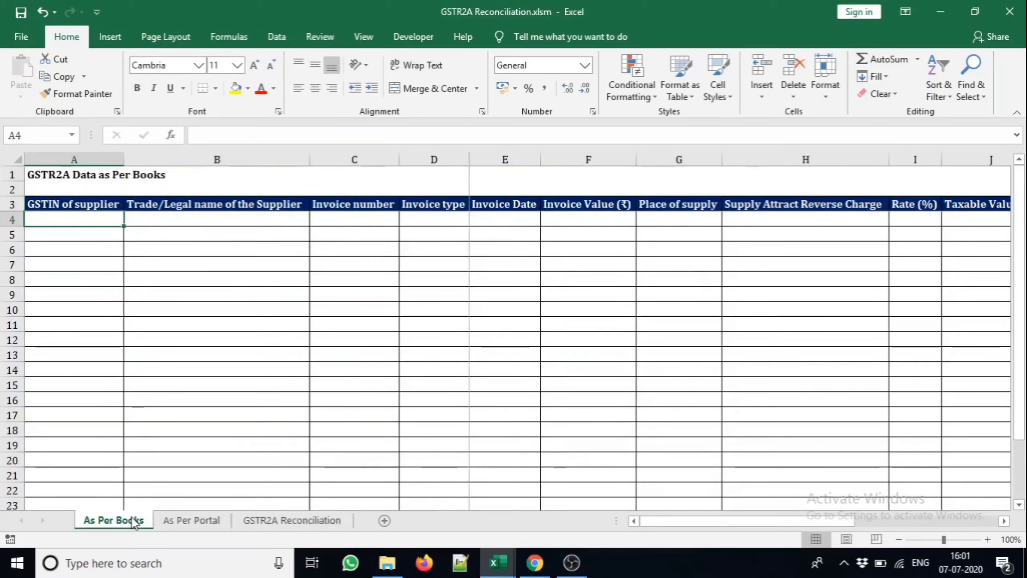
- Switch to the 2A Reco.xlsx workbook and copy all book records in A2:M24, without the header row
key(alt+Tab)
key(alt+Tab)
key(alt+Tab)
key(Tab)
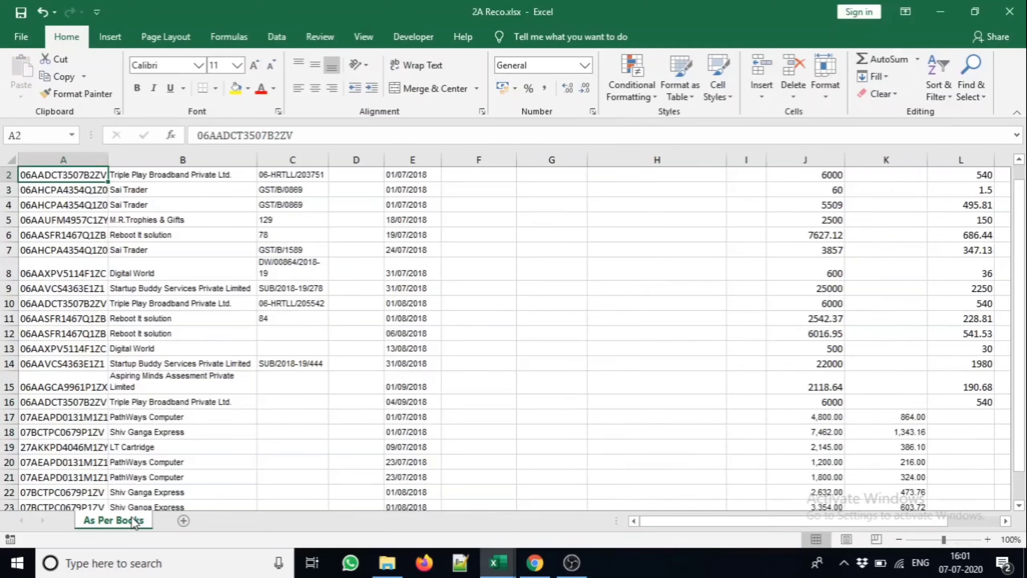
key(Up)
key(Down)
key(ctrl+shift+Right)
key(ctrl+shift+Right)
key(ctrl+shift+Right)
key(ctrl+shift+Right)
key(ctrl+shift+Right)
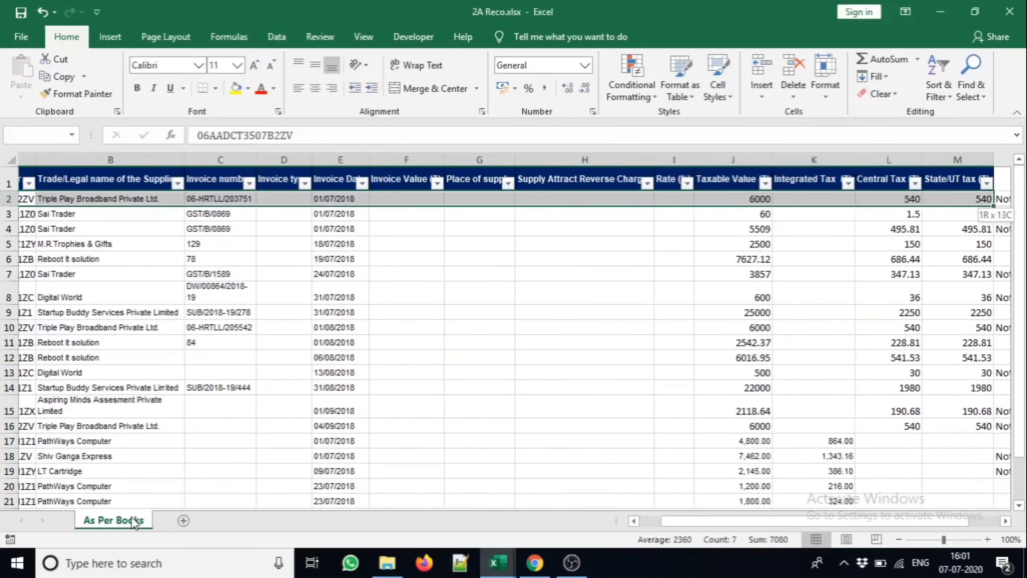
key(ctrl+shift+Down)
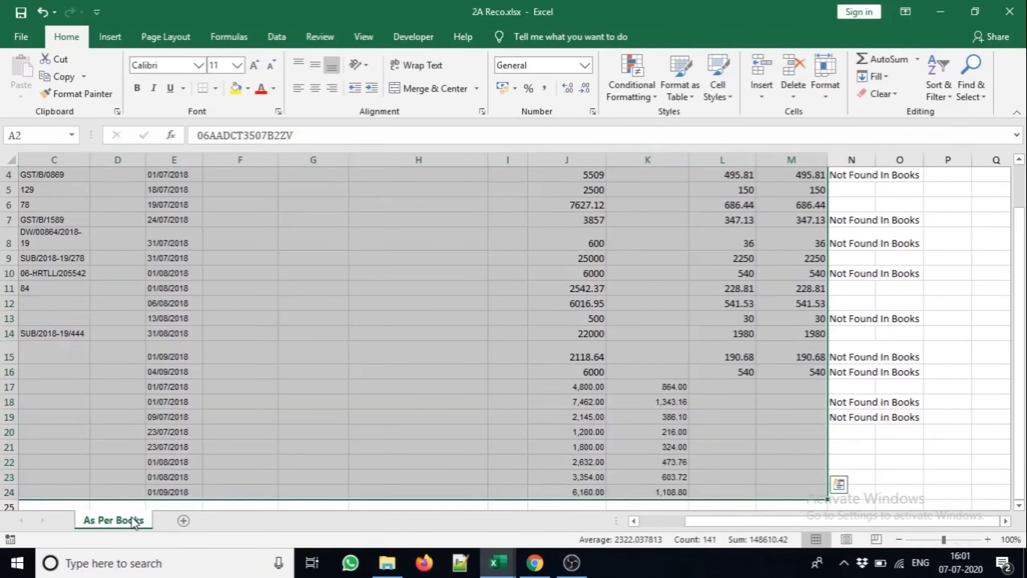
key(ctrl+c)
- Paste the copied book records as values into the As Per Books sheet of GSTR2A Reconciliation.xlsm, starting at A4
key(alt+Tab)
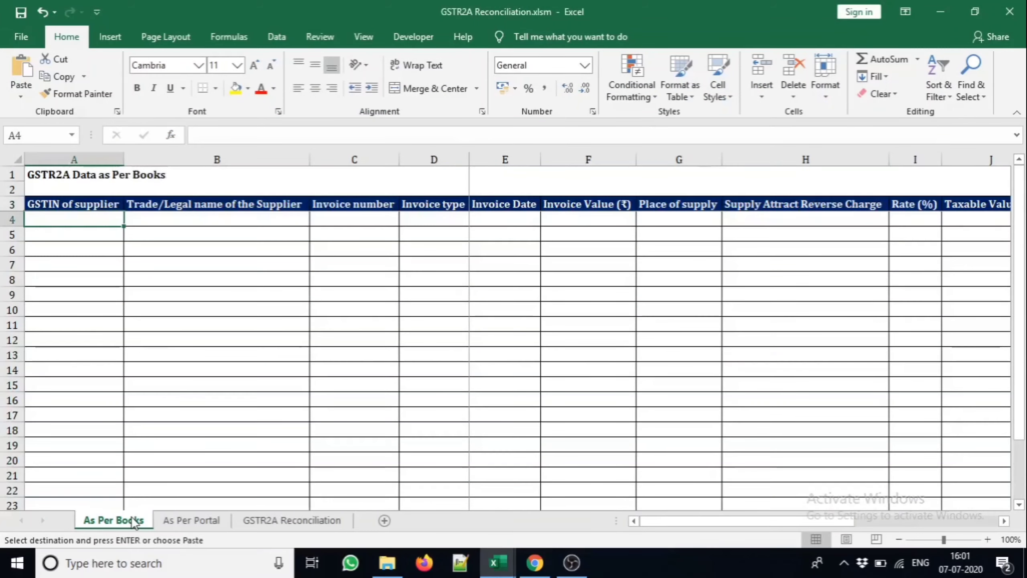
key(ctrl+alt+v)
key(v)
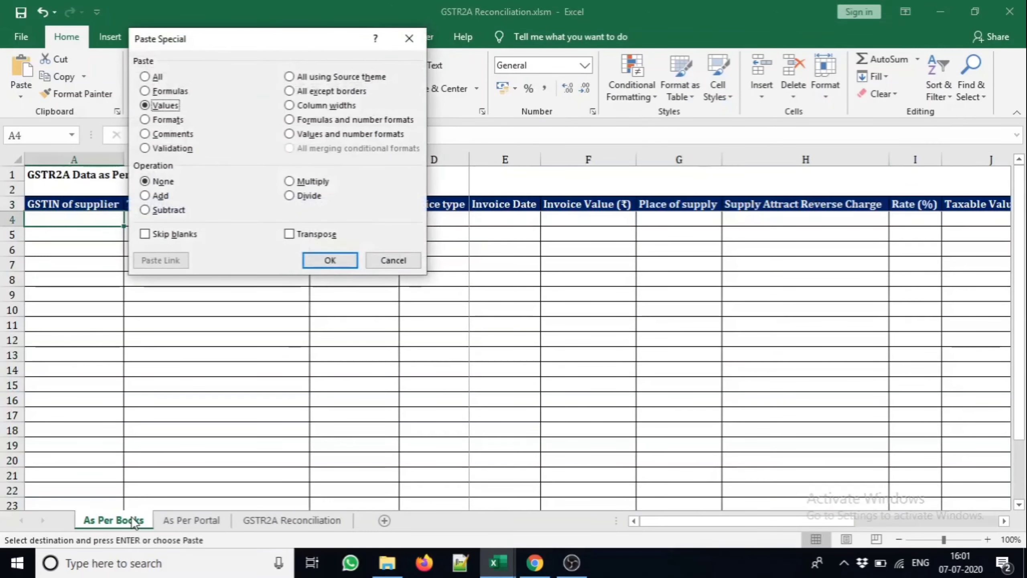
key(Return)
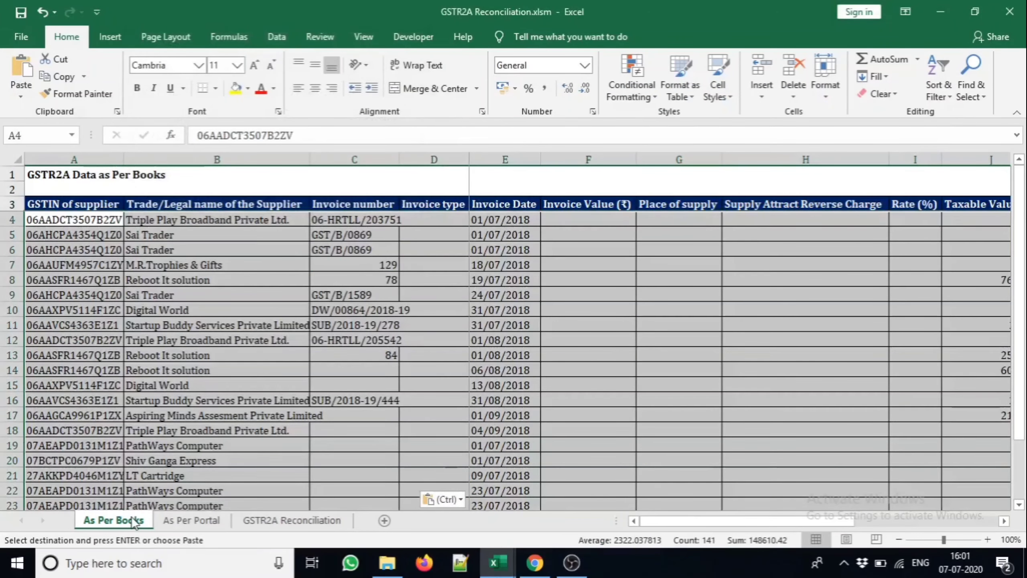
- Copy the entire B2B sheet of the downloaded GSTR-2A workbook into the As Per Portal sheet, starting at cell A1
click(191, 524)
key(alt+Tab)
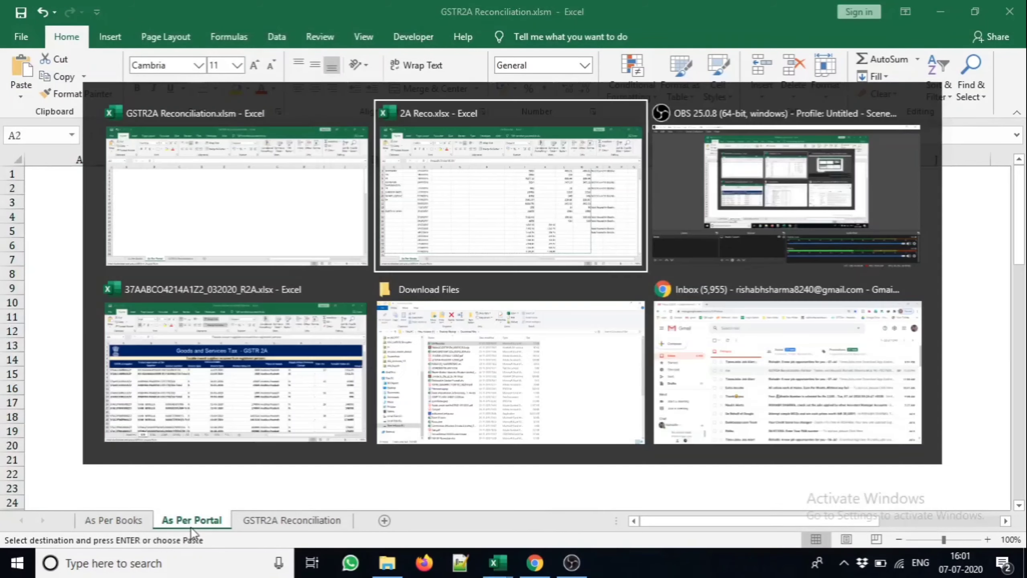
key(alt+Tab)
key(alt+Tab)
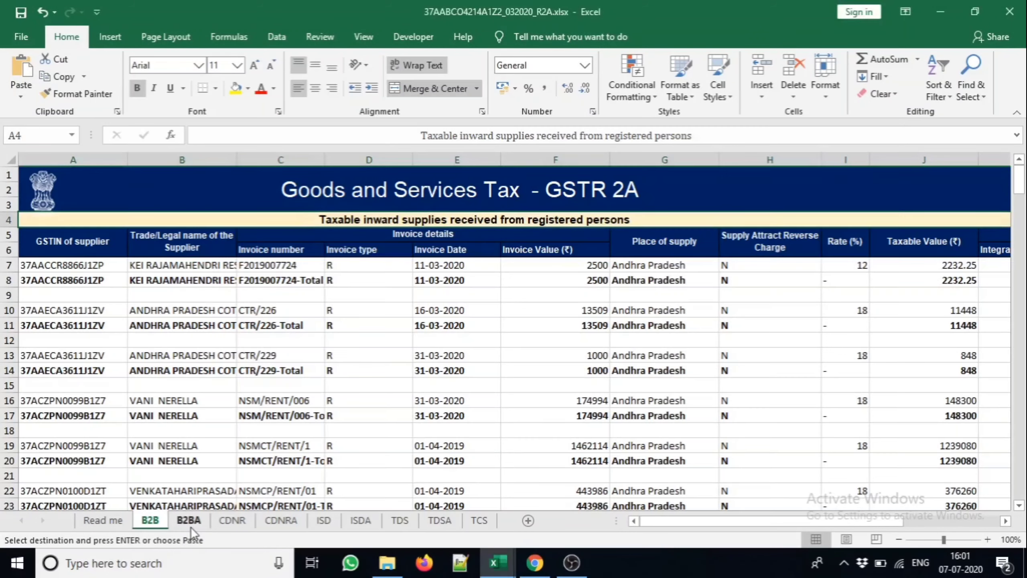
key(ctrl+a)
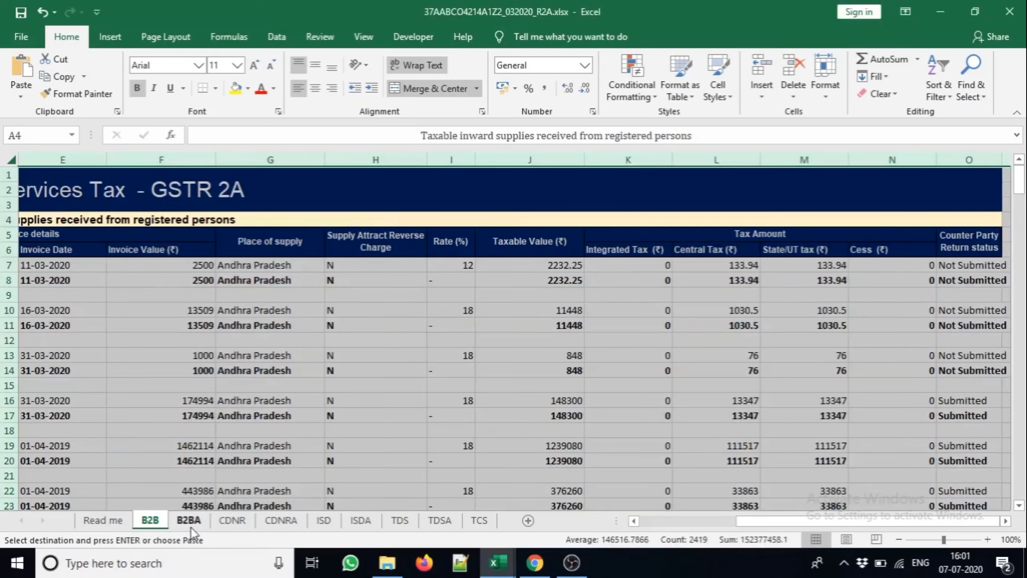
key(alt+Tab)
key(Up)
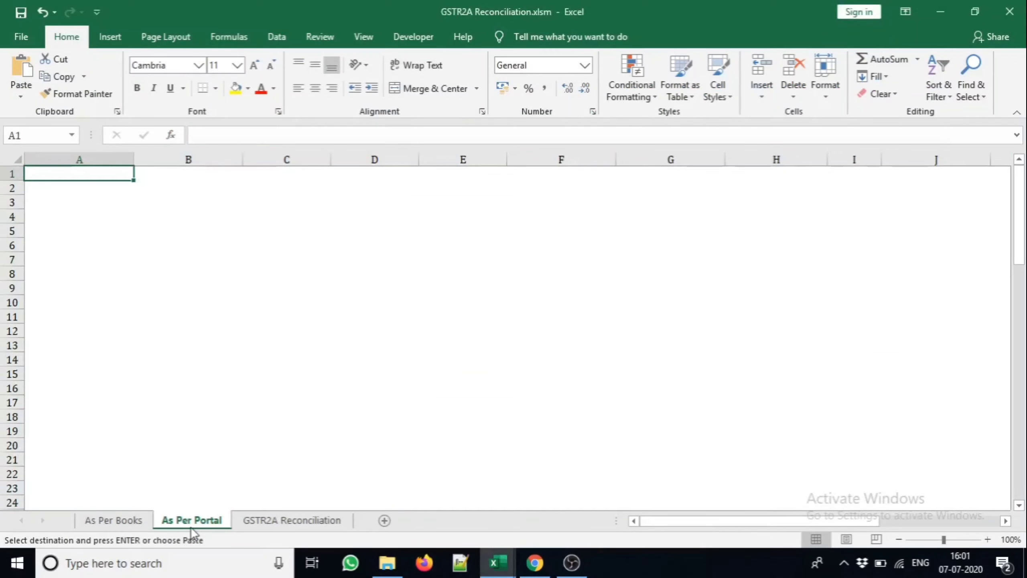
key(ctrl+v)
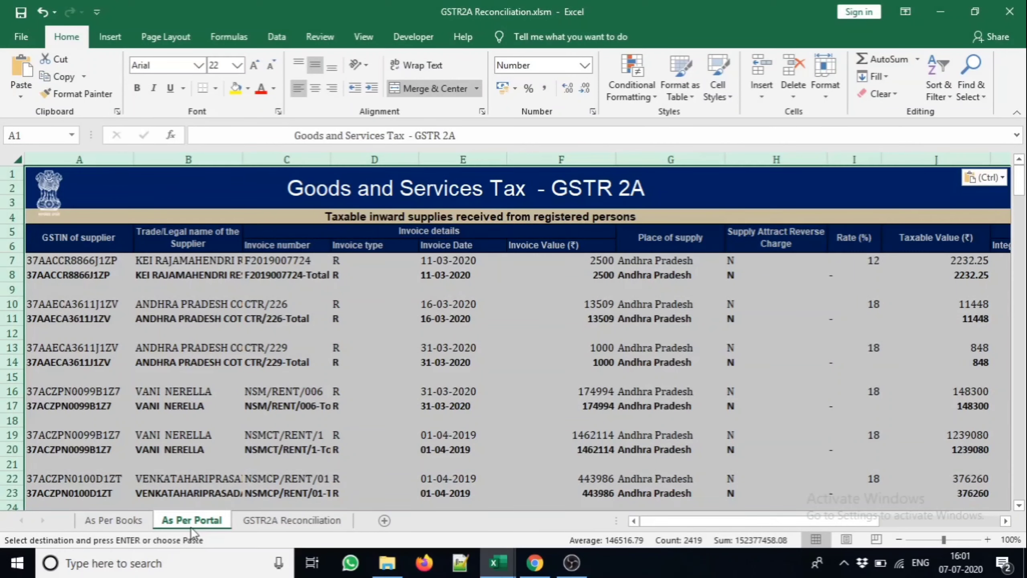
- Run the reconciliation macro on the GSTR2A Reconciliation sheet
click(308, 521)
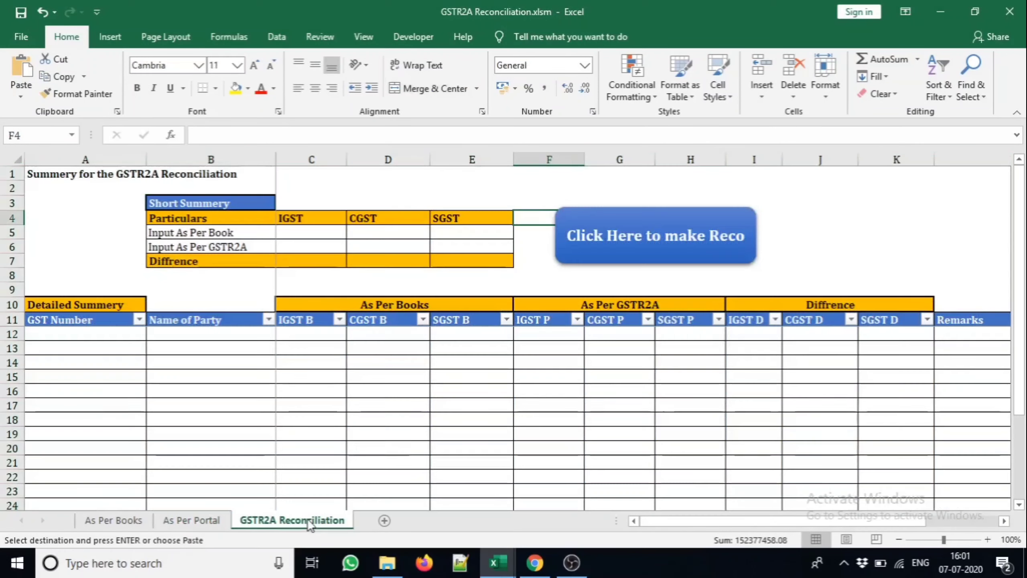
click(934, 250)
click(702, 255)
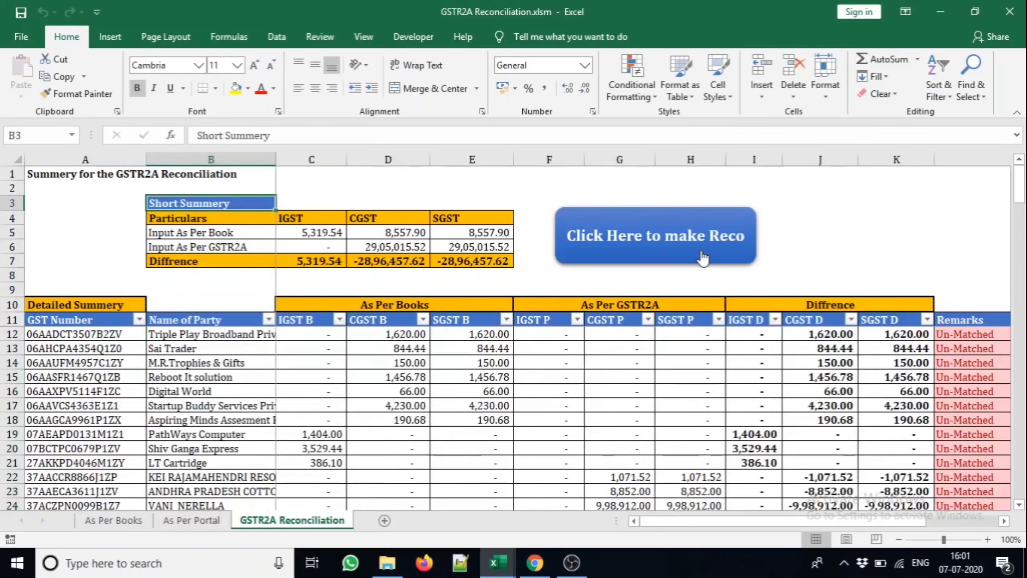
- Examine the IGST, CGST and SGST figures and their formulas in the Short Summery table
key(Down)
key(Down)
key(Right)
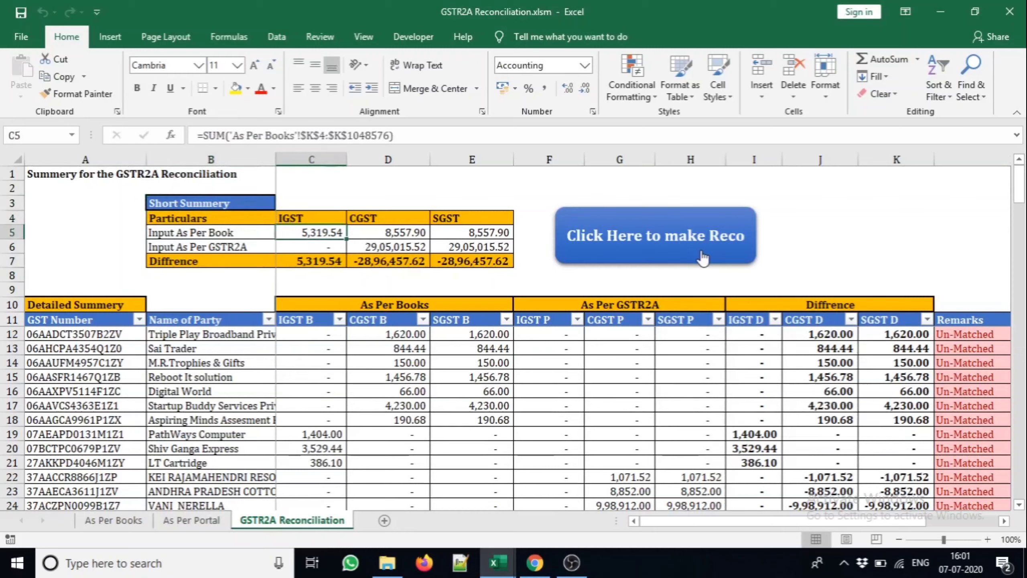
key(Left)
key(Right)
key(Down)
key(Down)
key(Up)
key(Up)
key(Right)
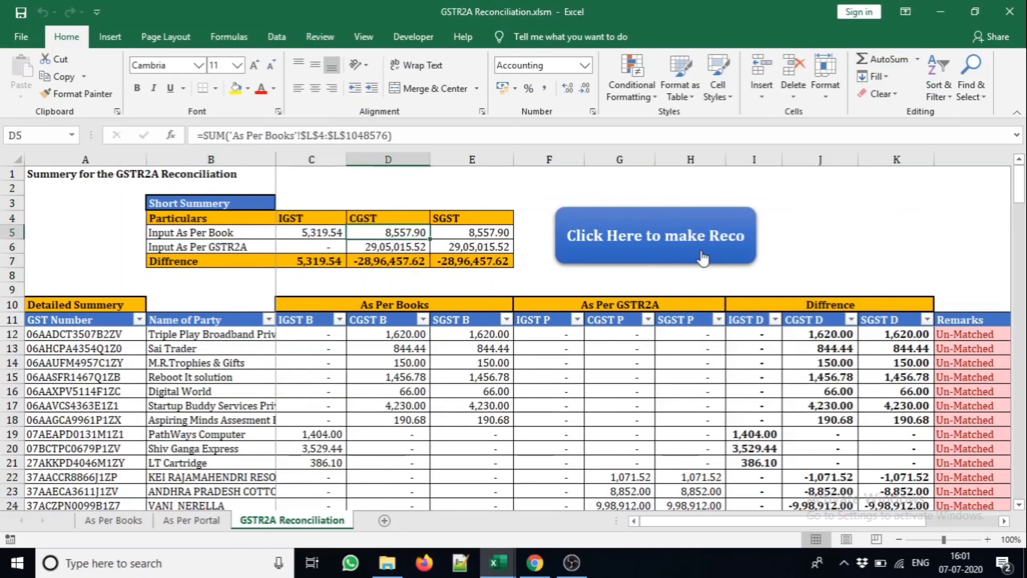
key(Right)
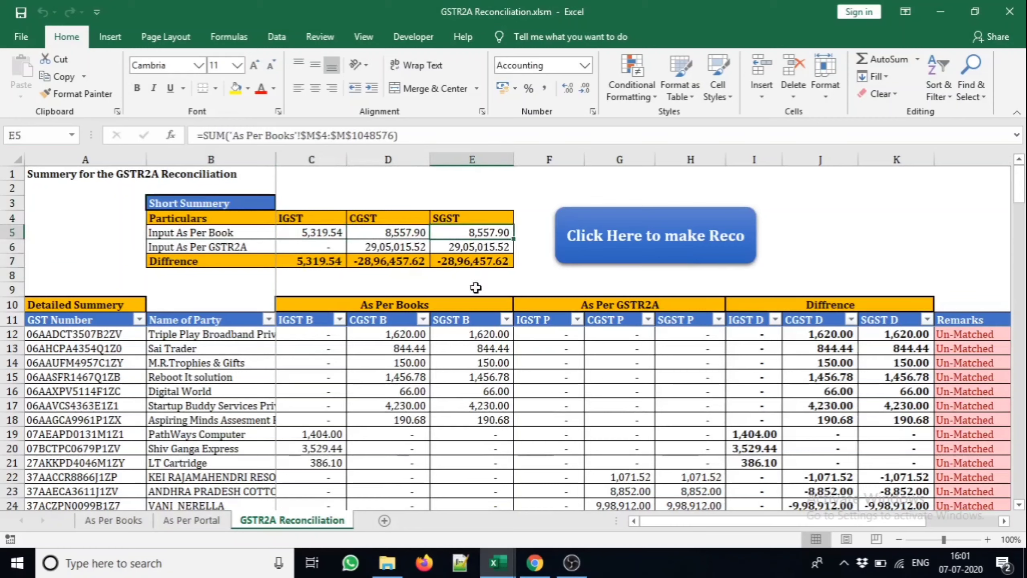
- Examine the first party's row in the Detailed Summary across the book, GSTR2A and difference columns
click(72, 333)
key(Right)
key(Right)
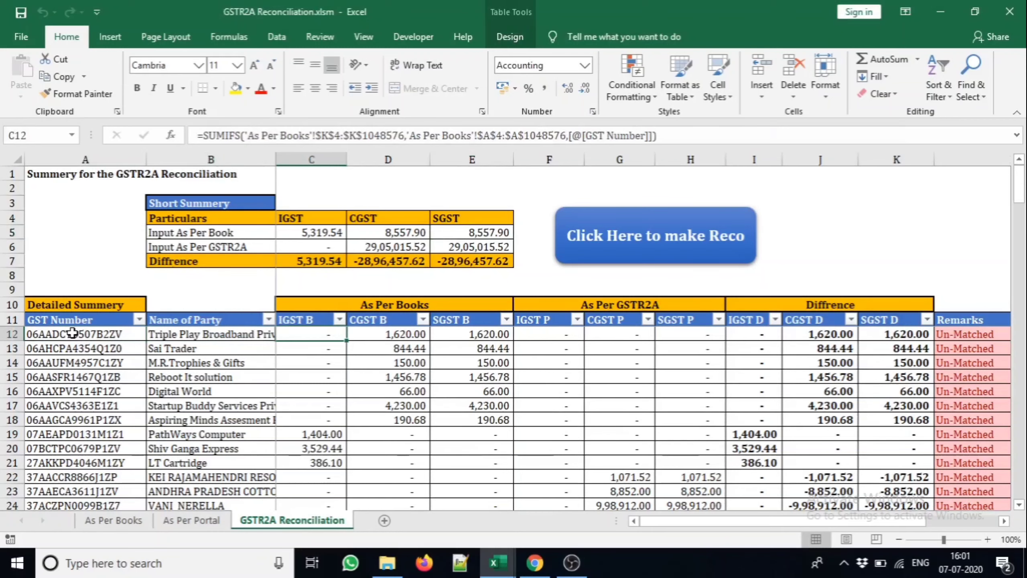
key(Right)
key(Right)
key(Right)
key(Right)
key(Right)
key(Right)
key(Right)
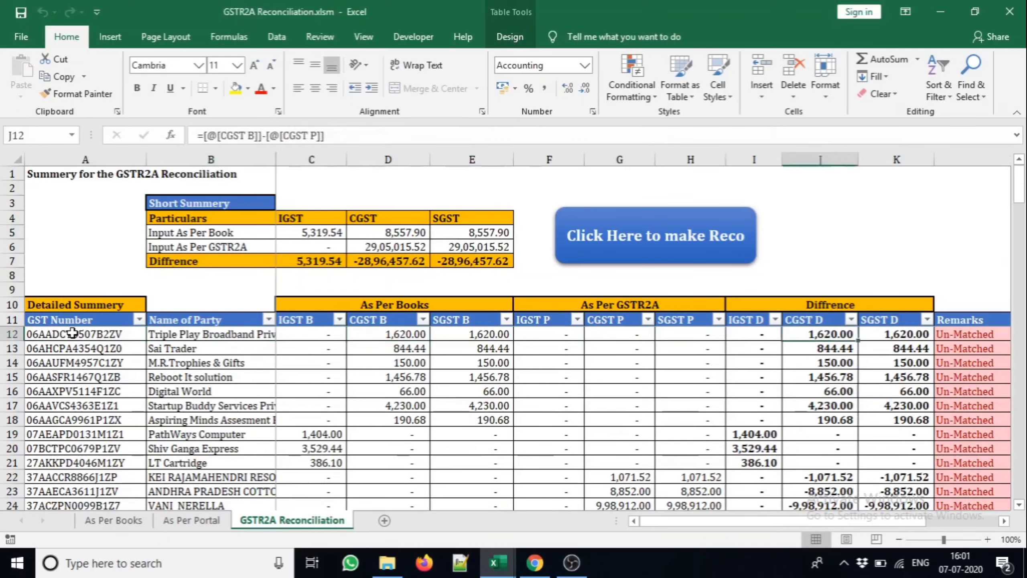
key(Right)
key(Right)
key(Right)
key(Right)
key(Right)
key(Right)
key(Right)
key(Right)
key(Right)
key(Right)
key(Left)
key(Left)
key(Left)
key(Left)
key(Left)
click(72, 333)
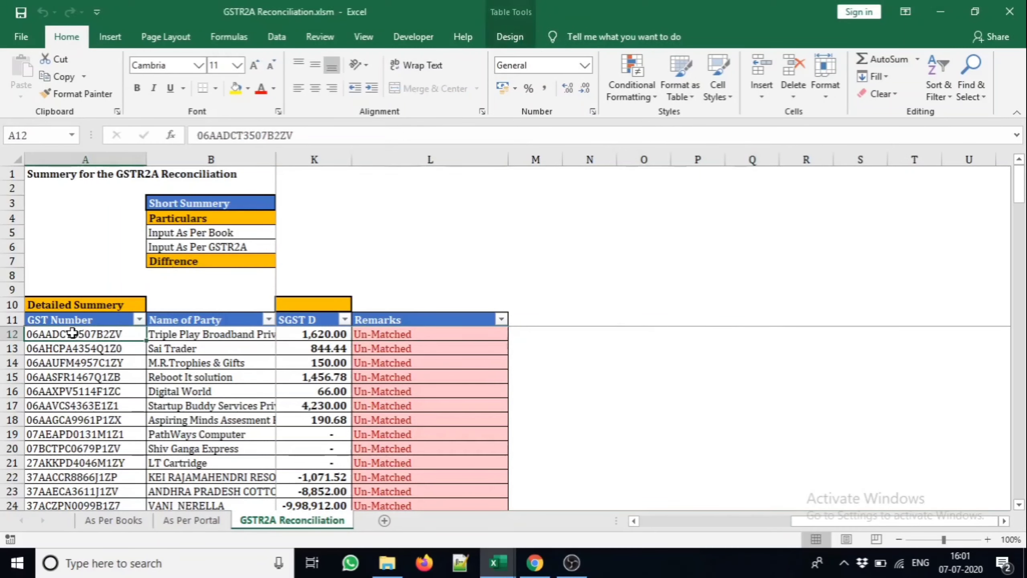
key(Right)
key(Right)
key(Right)
key(Right)
key(Right)
key(Right)
key(Right)
key(Right)
key(Right)
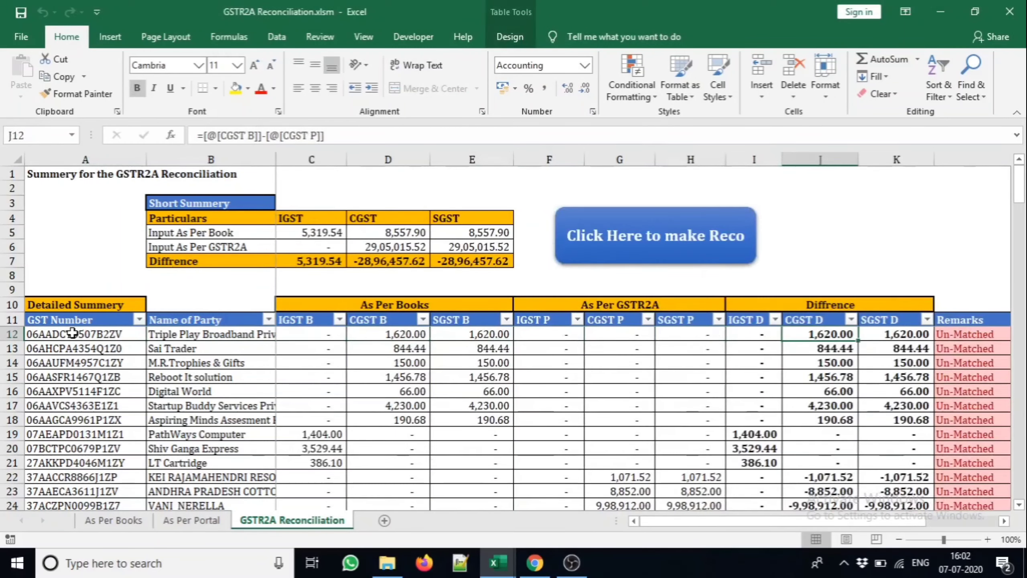
- Examine the Remarks column of the Detailed Summary from the first party to row 27
key(Right)
key(Right)
key(Down)
key(Down)
key(Down)
key(Down)
key(Down)
key(Down)
key(Down)
key(Down)
key(Down)
key(Down)
key(Down)
key(Down)
key(Down)
key(Down)
key(Down)
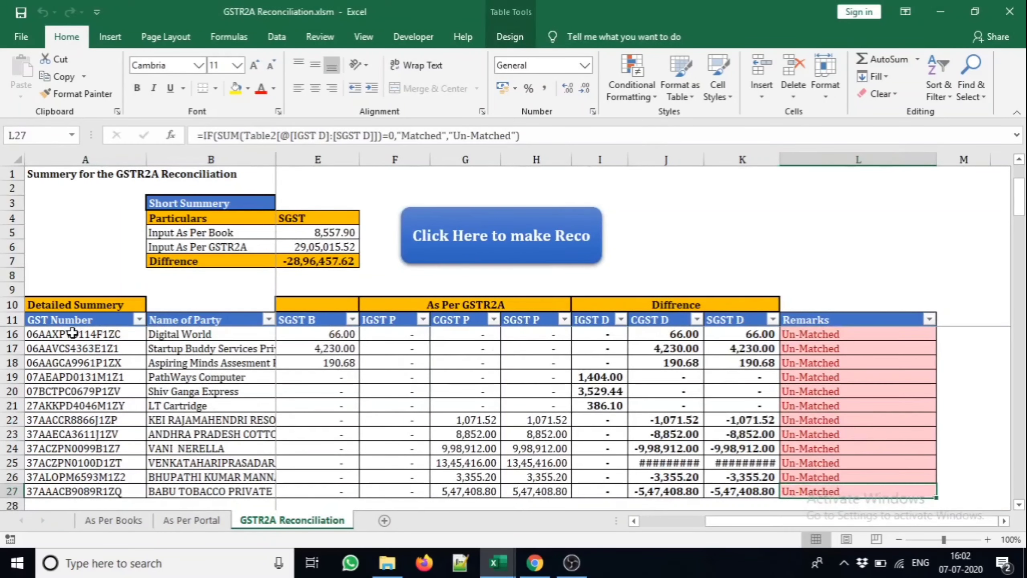
key(ctrl+Up)
key(Down)
key(Up)
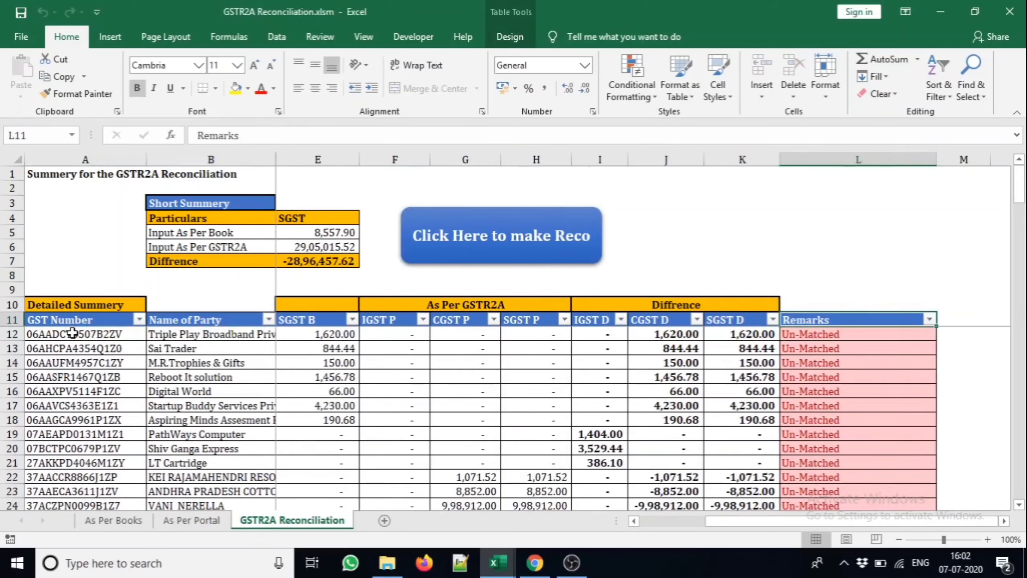
- Inspect the Name of Party formula in B12 and view the processed data on the As Per Portal sheet
key(Home)
key(Down)
key(Right)
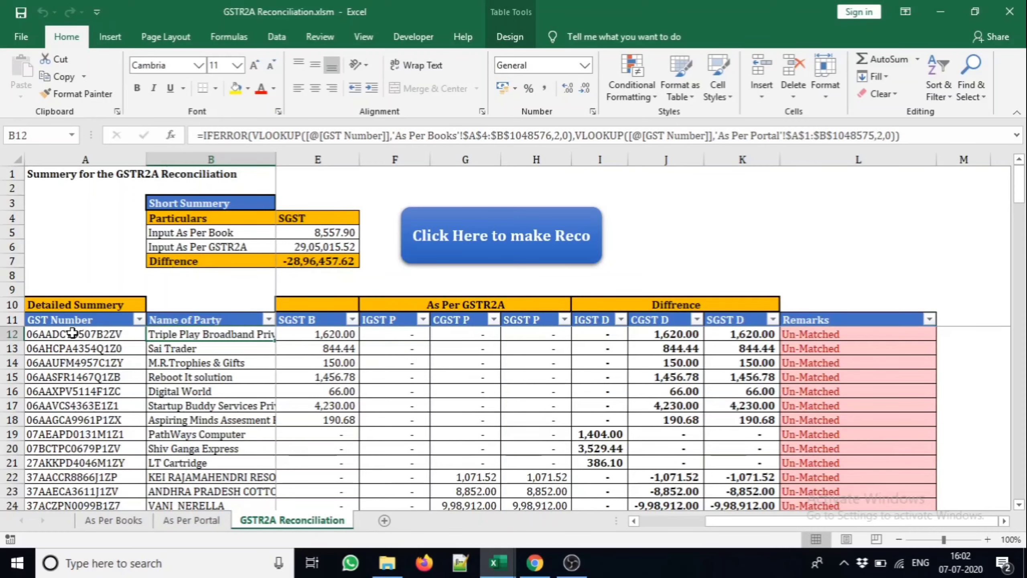
key(ctrl+Page_Up)
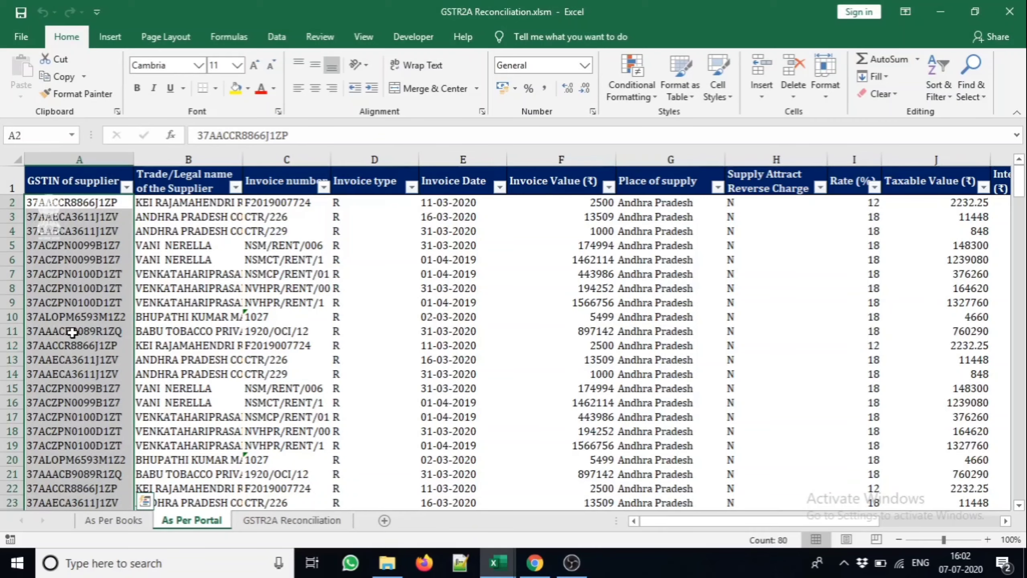
key(alt+Tab)
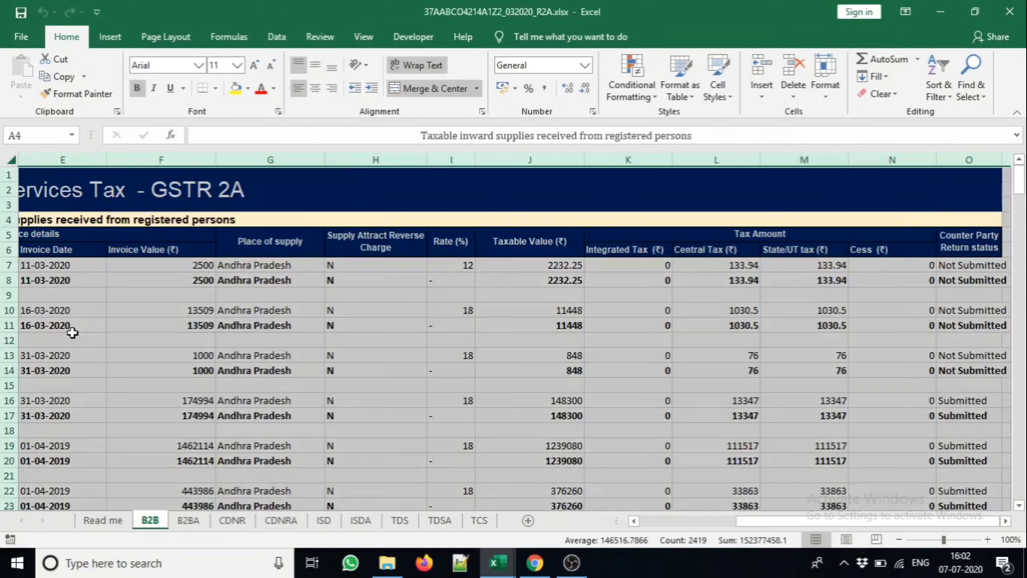
key(alt+Tab)
key(Tab)
key(Tab)
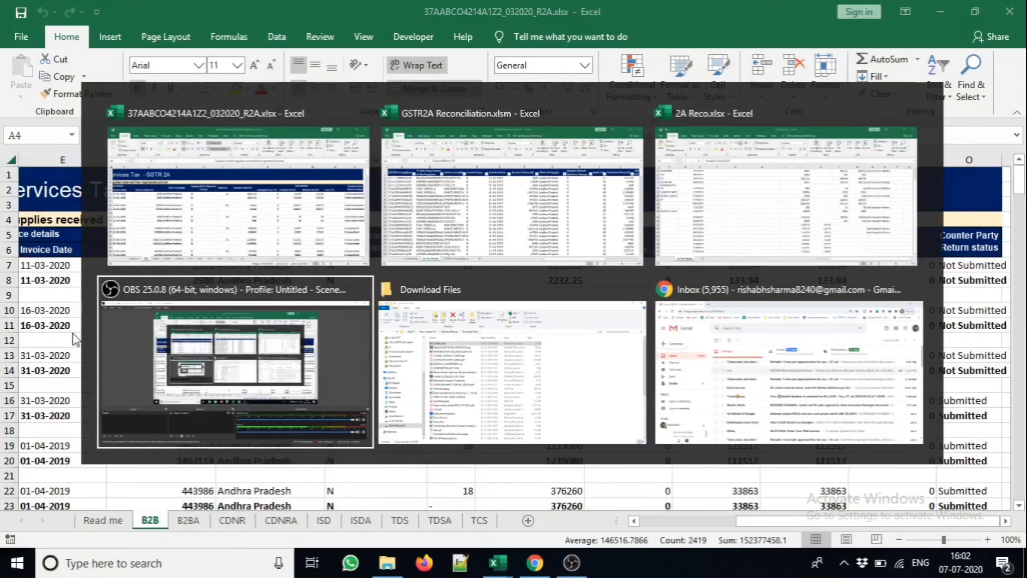
key(Tab)
key(shift+Tab)
key(shift+Tab)
key(shift+Tab)
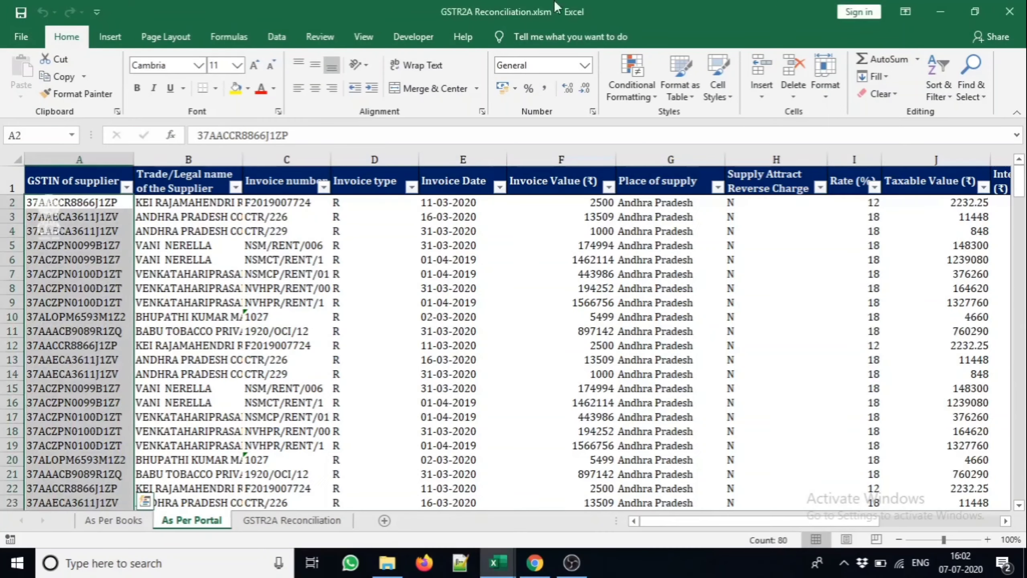
- Close the GSTR2A Reconciliation.xlsm workbook and save its changes
click(1010, 11)
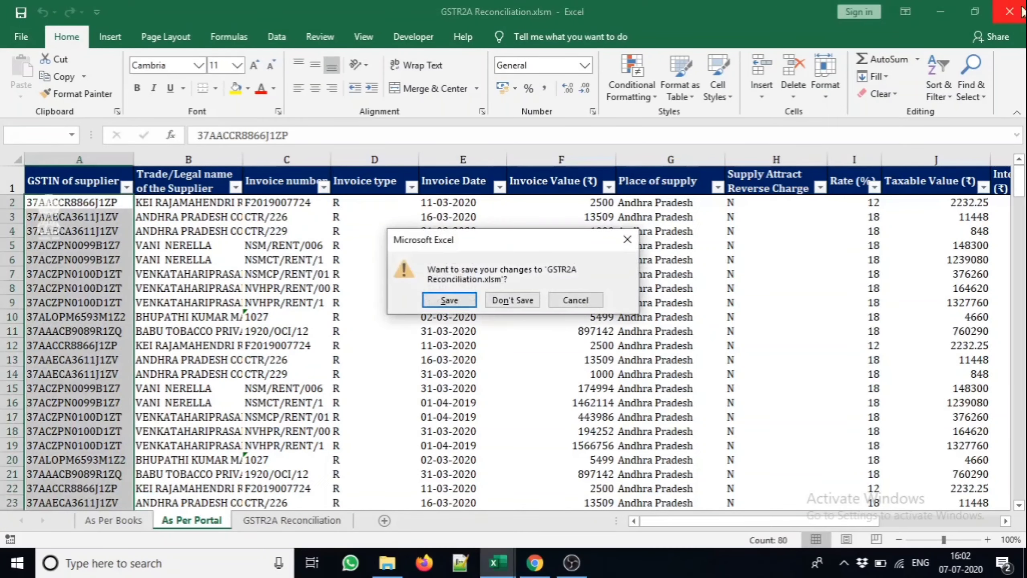
click(449, 304)
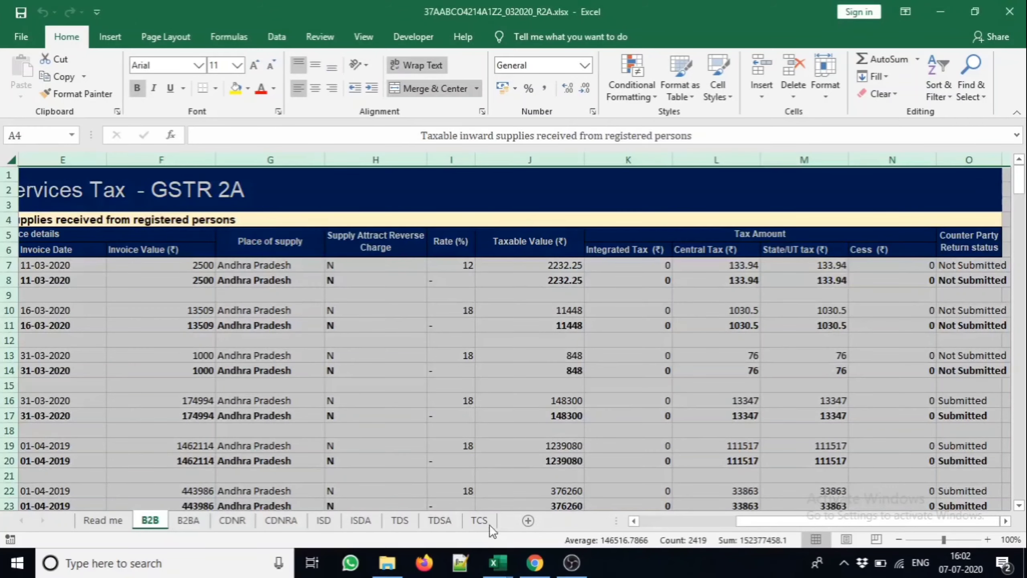
- Save the blank Book1 workbook to the Desktop as "Practise File for 2A" in Excel Macro-Enabled Workbook (*.xlsm) format
mouse_move(498, 562)
click(407, 370)
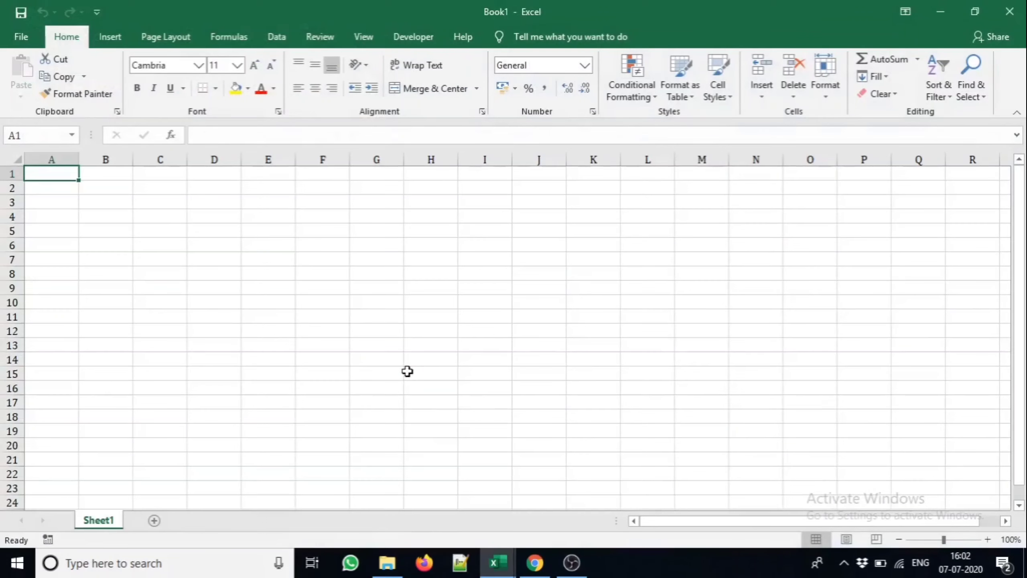
key(F12)
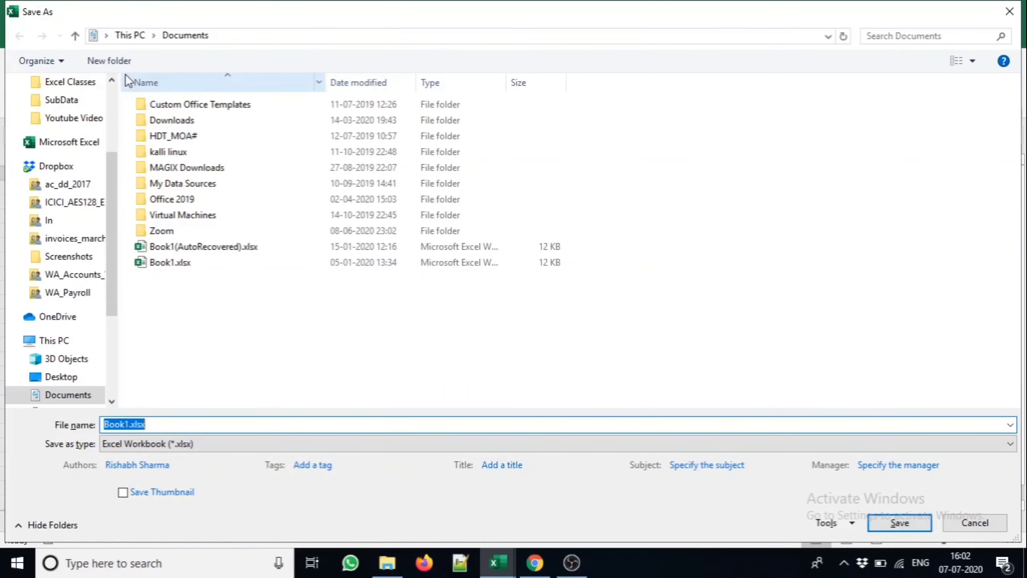
click(179, 424)
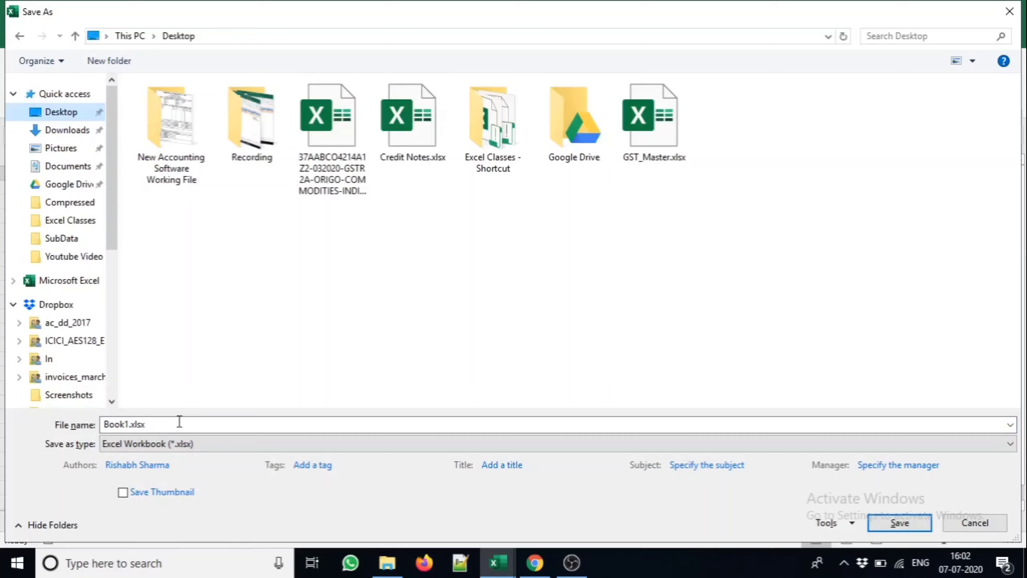
key(ctrl+a)
text(Practise )
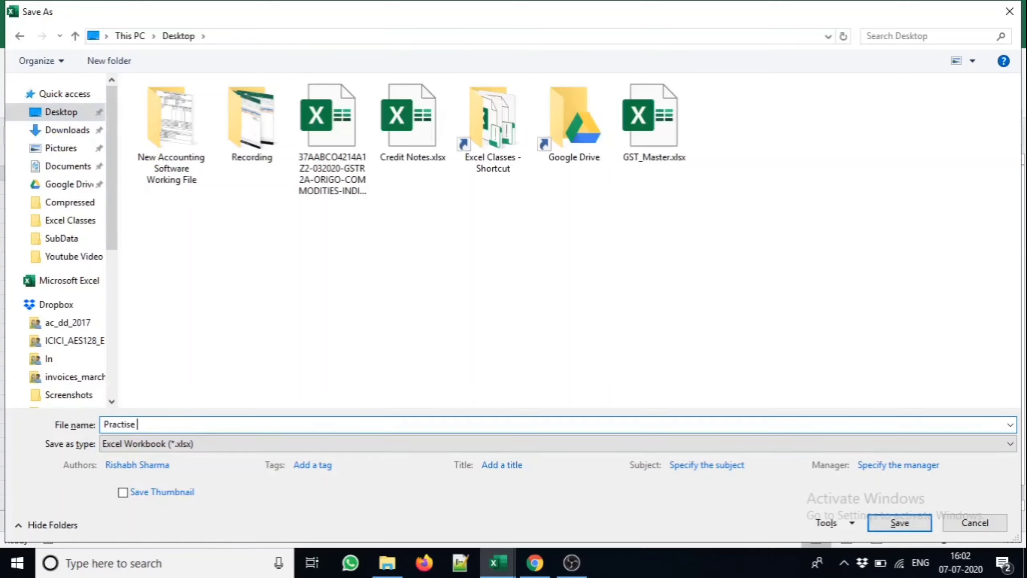
text(File for 2A)
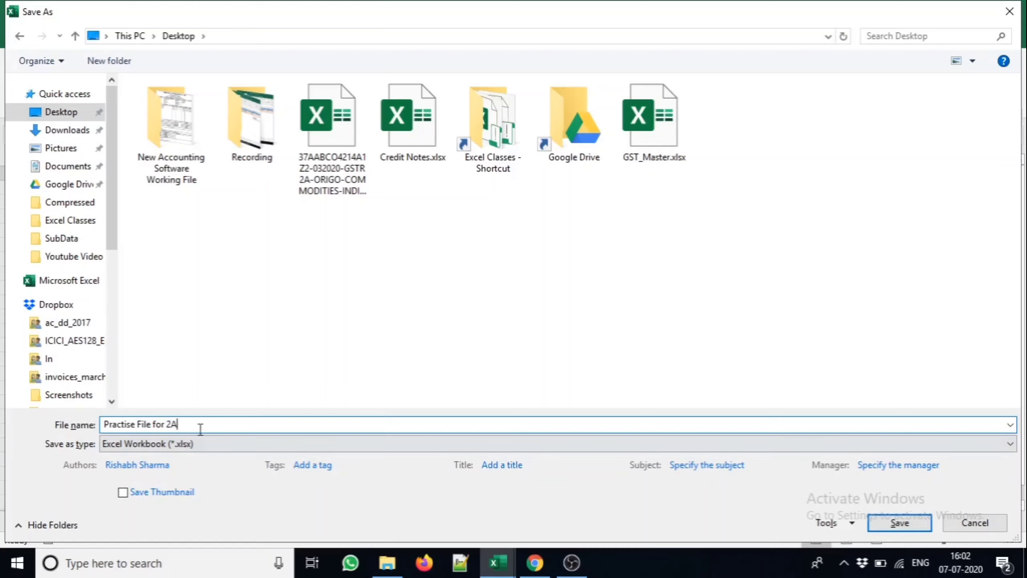
click(195, 443)
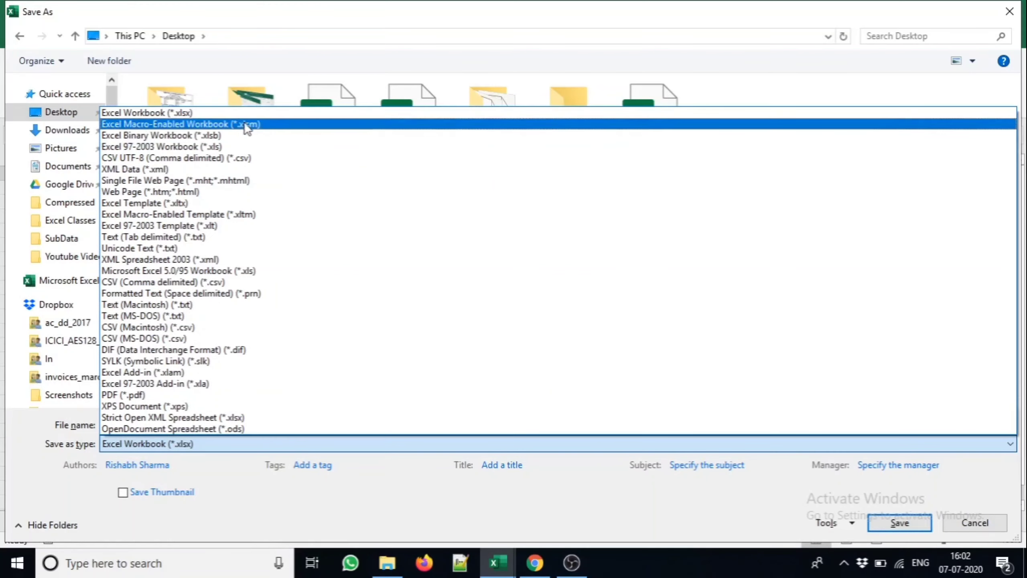
click(245, 124)
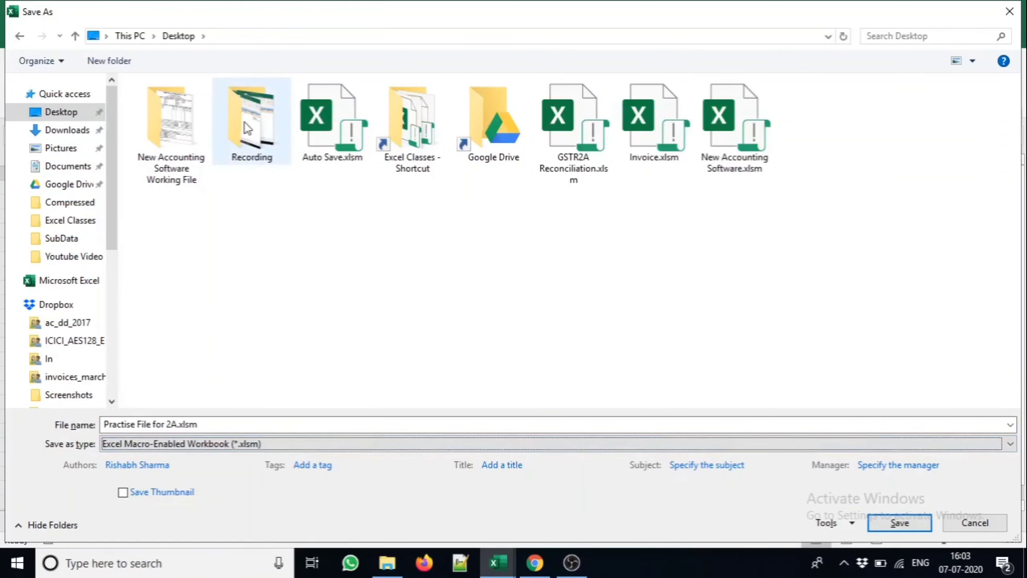
click(900, 521)
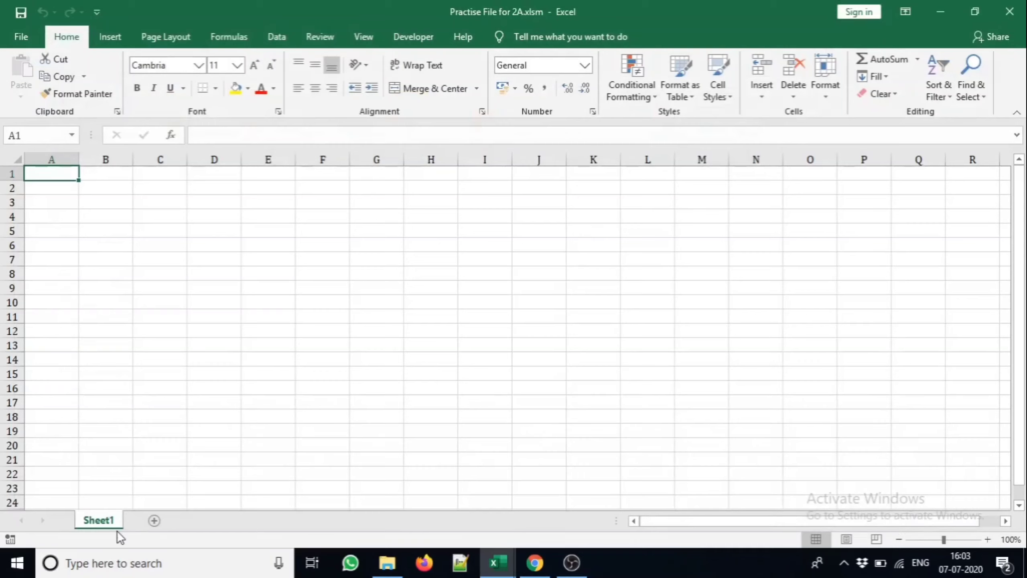
- Rename Sheet1 as "As Per Books"
double_click(83, 522)
text(A)
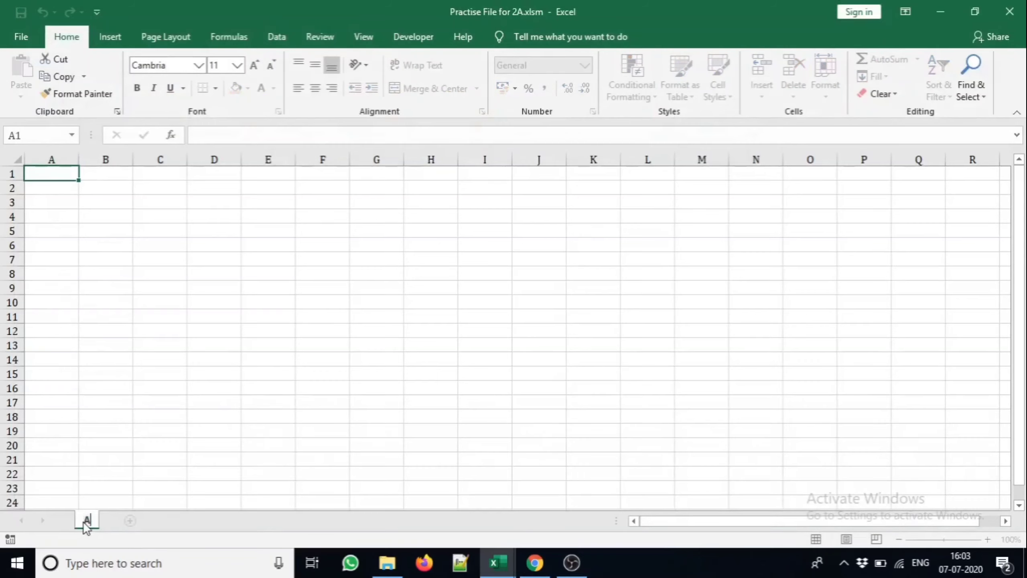
text(s Per Books)
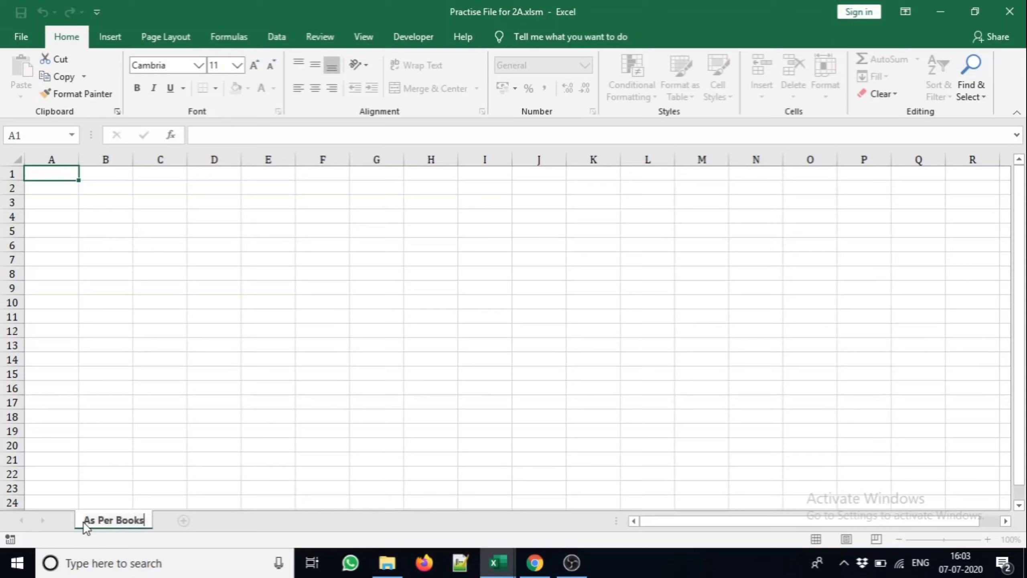
key(Return)
- Add a second worksheet and name it "As Per Portal"
click(187, 525)
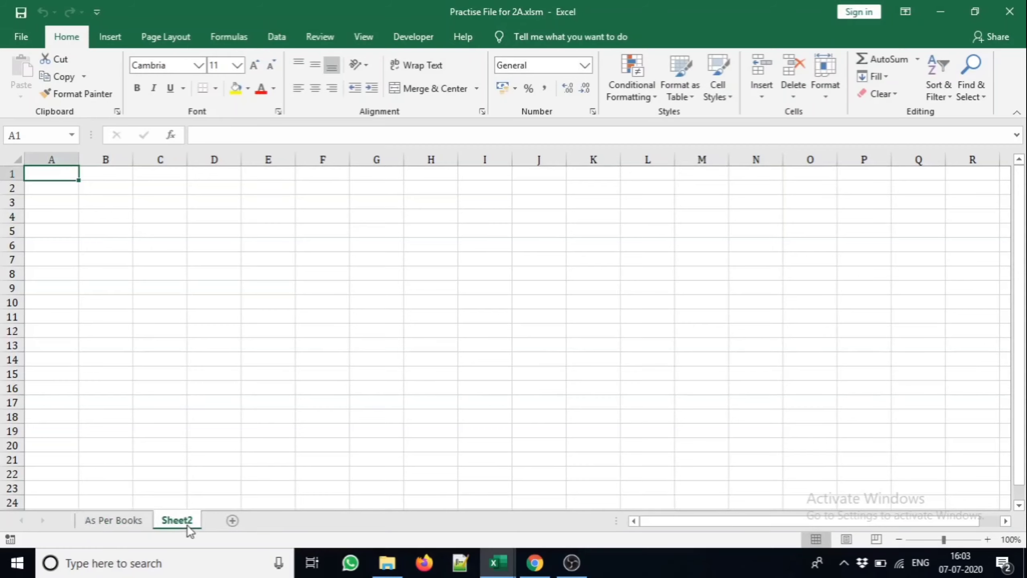
double_click(188, 525)
text(As PE)
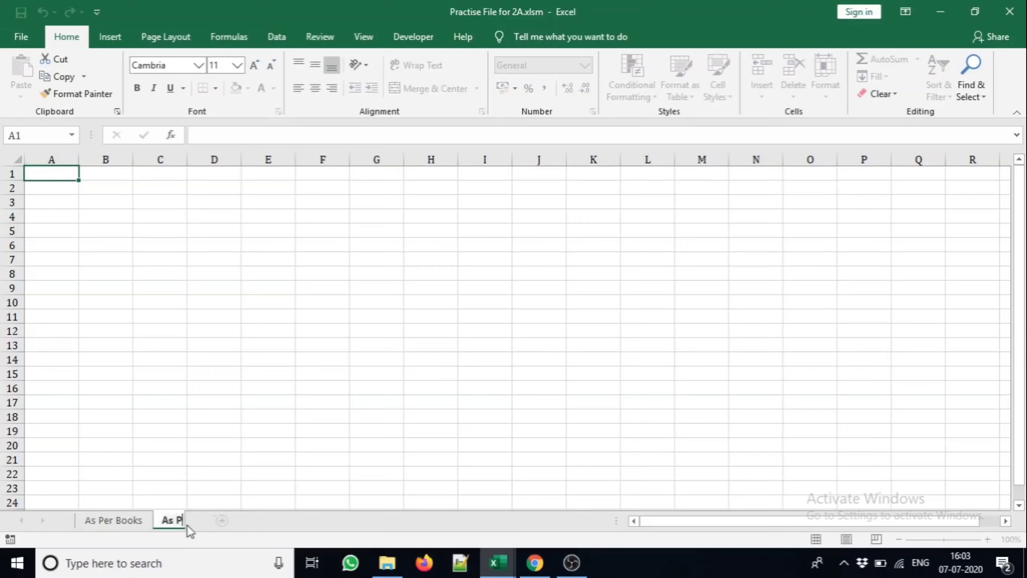
key(BackSpace)
key(BackSpace)
text(Per Porta)
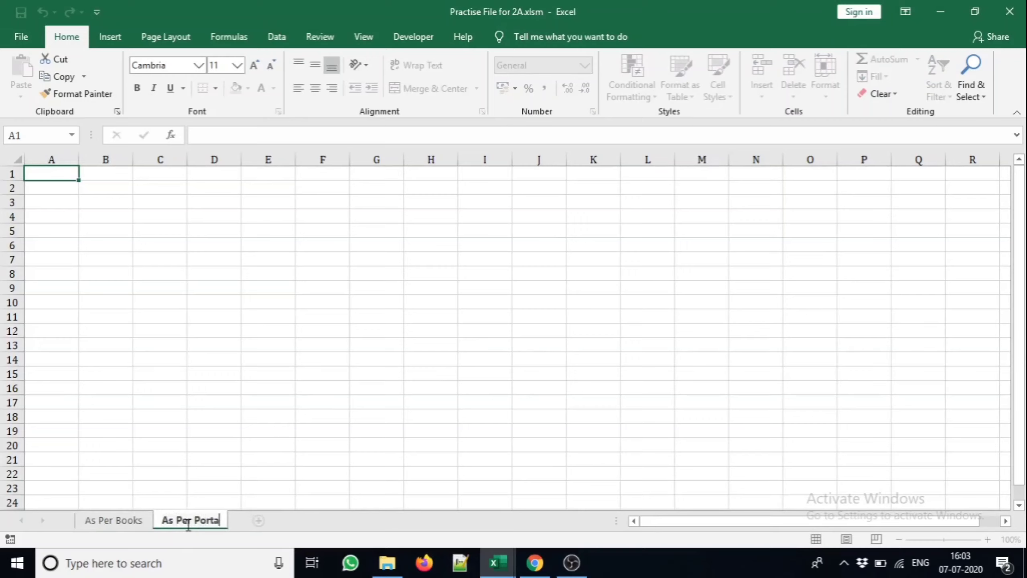
text(l)
key(Return)
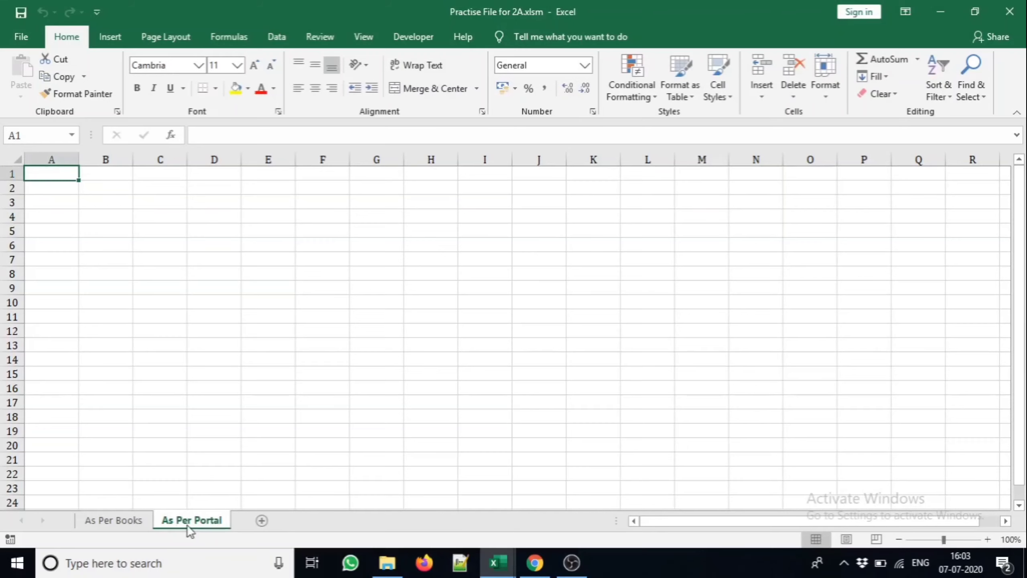
- Add a third worksheet and name it "Reconciliation"
click(262, 520)
double_click(269, 521)
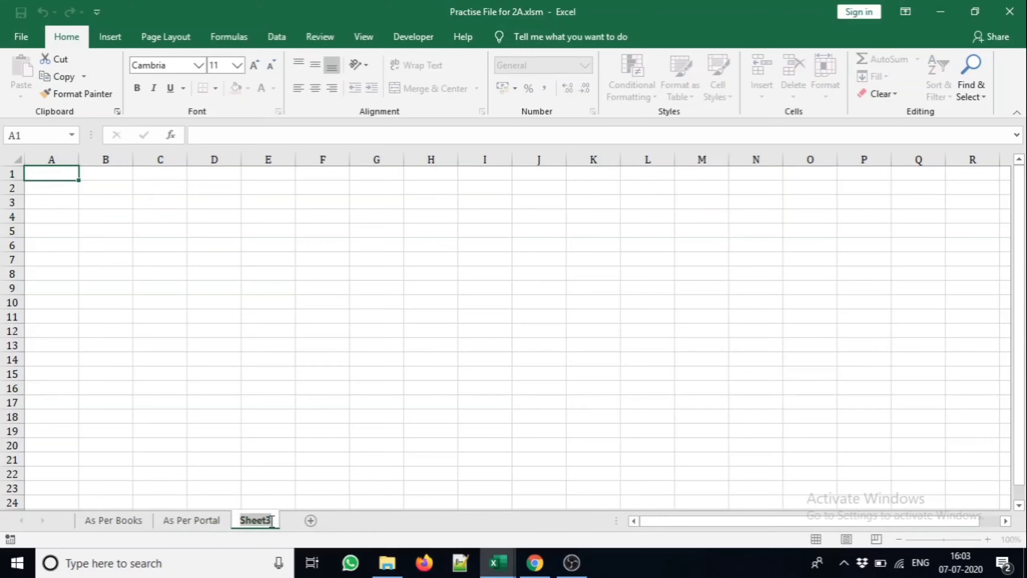
text(Reconcil)
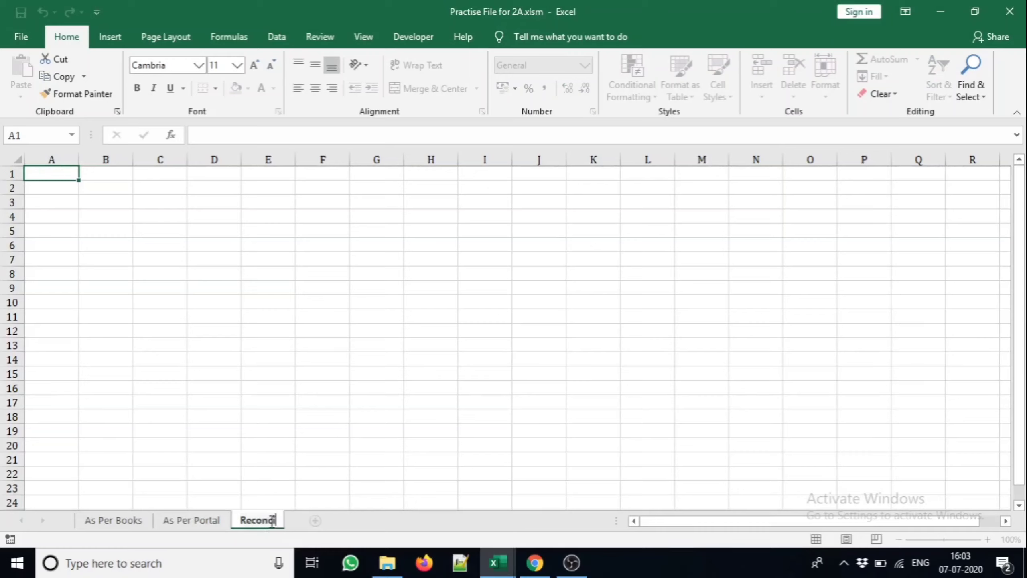
text(iation)
key(Return)
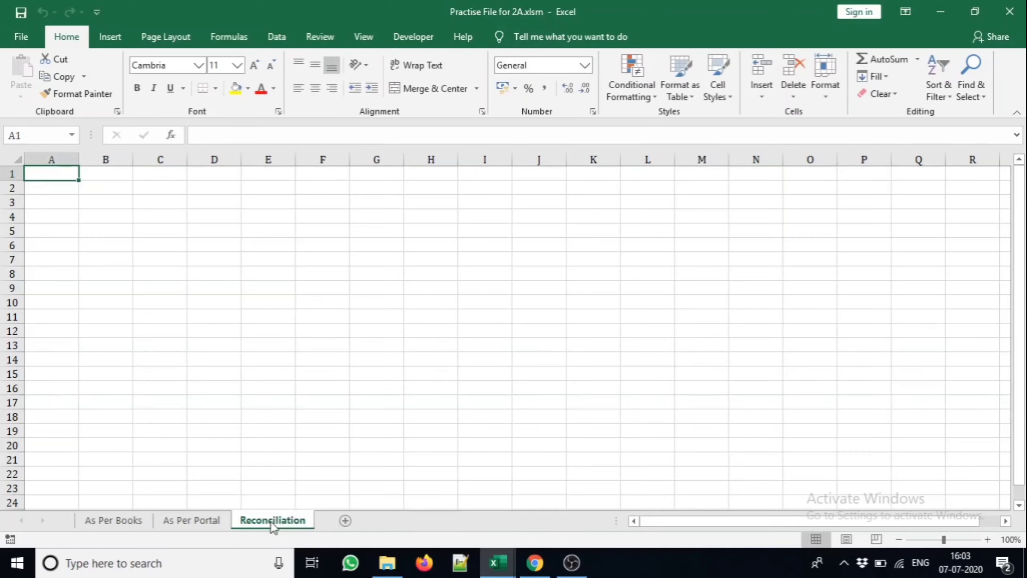
- Group the As Per Books, As Per Portal and Reconciliation sheets, hide their gridlines, and ungroup them
key(ctrl+Page_Up)
key(ctrl+Page_Up)
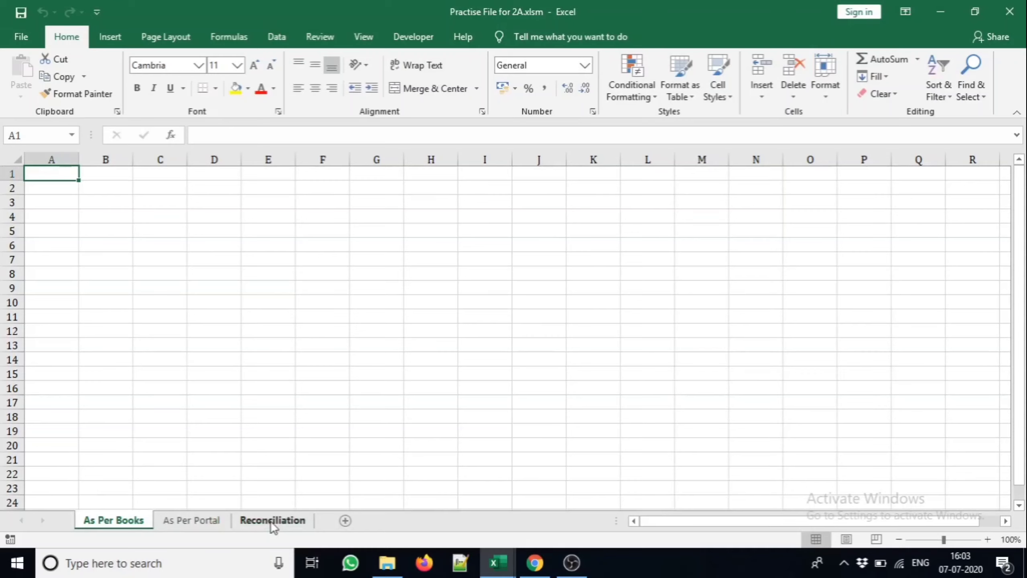
ctrl+click(178, 524)
ctrl+click(249, 520)
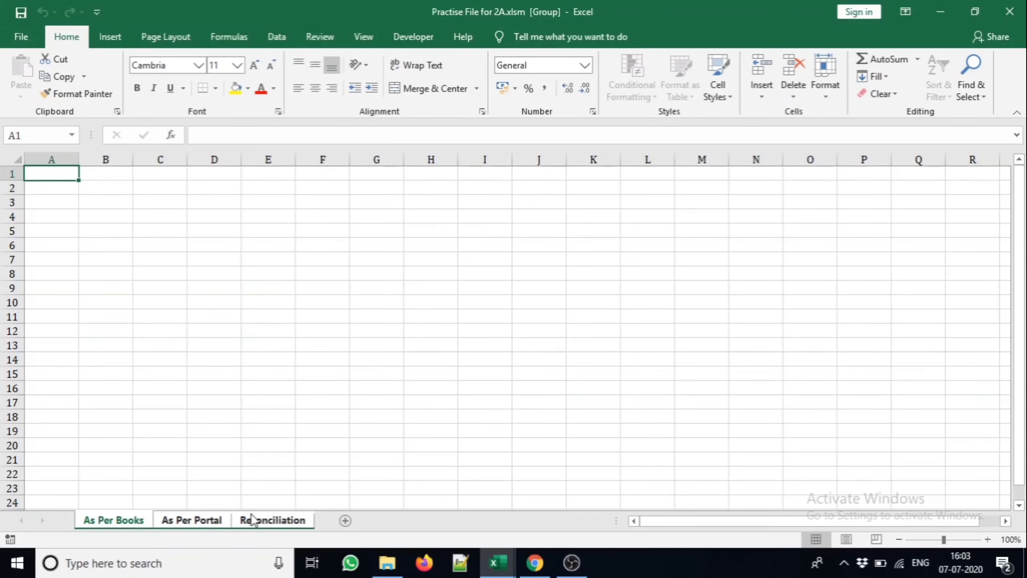
key(alt+w)
key(v)
key(g)
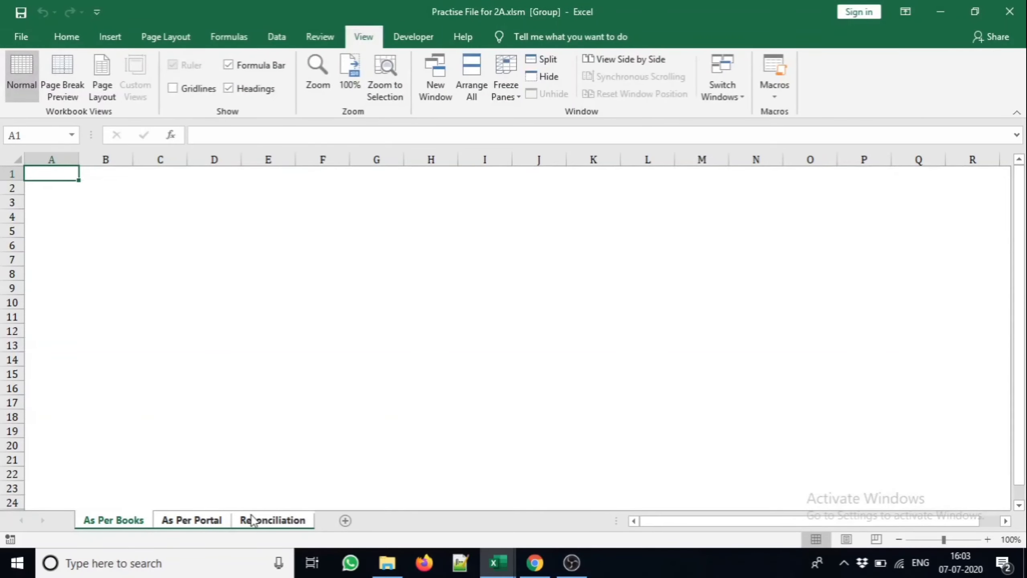
right_click(243, 521)
click(276, 506)
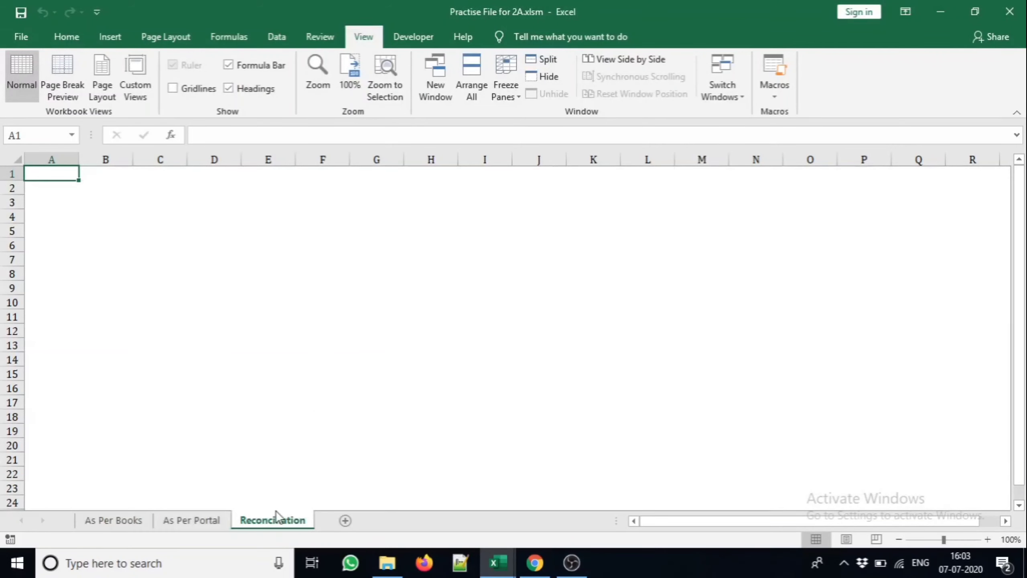
- Copy the header row A1:M1 from 2A Reco.xlsx into cell A1 of the As Per Books sheet in Practise File for 2A.xlsm
click(103, 521)
key(alt+Tab)
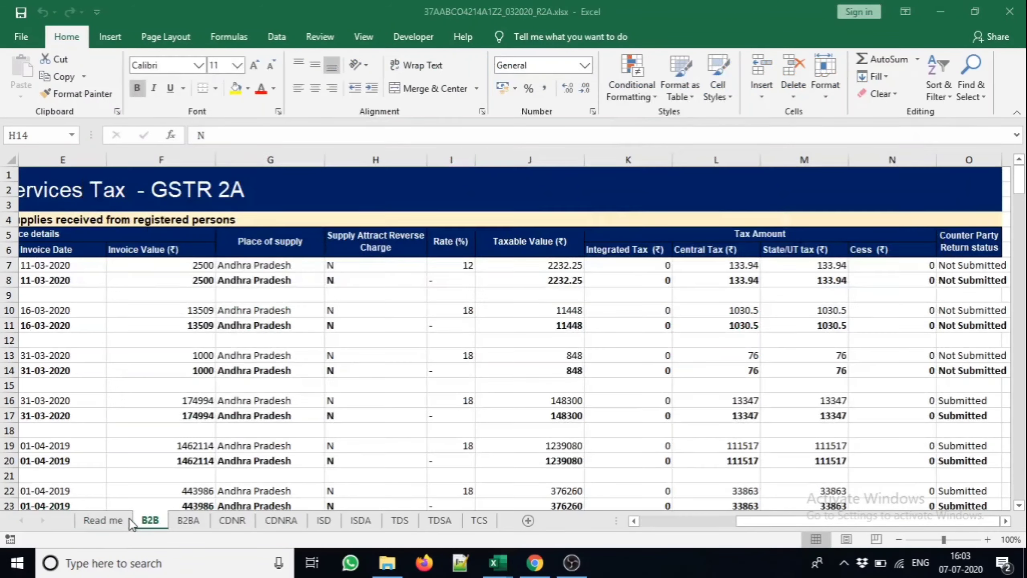
key(alt+Tab)
key(alt+Tab)
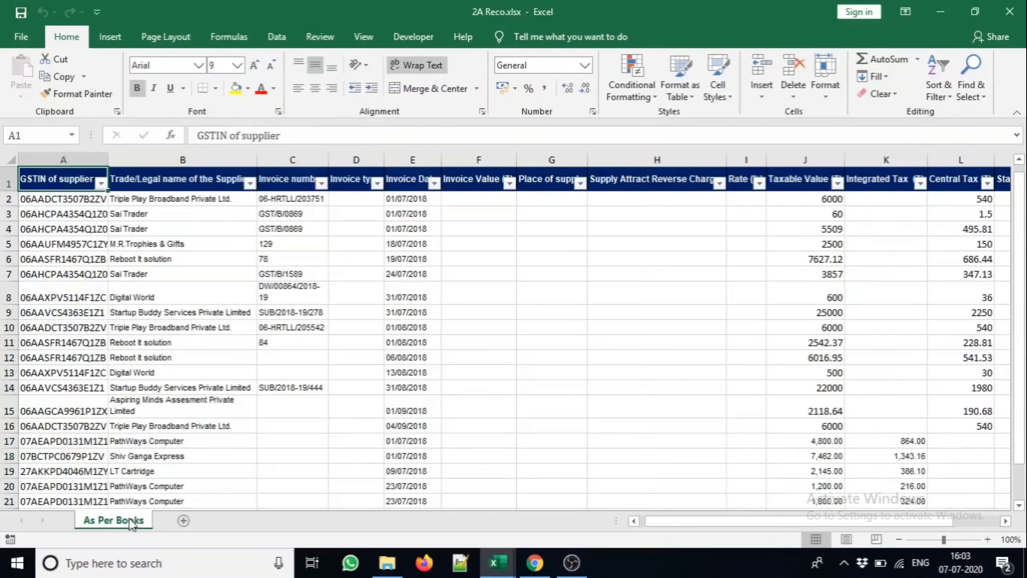
key(ctrl+shift+Right)
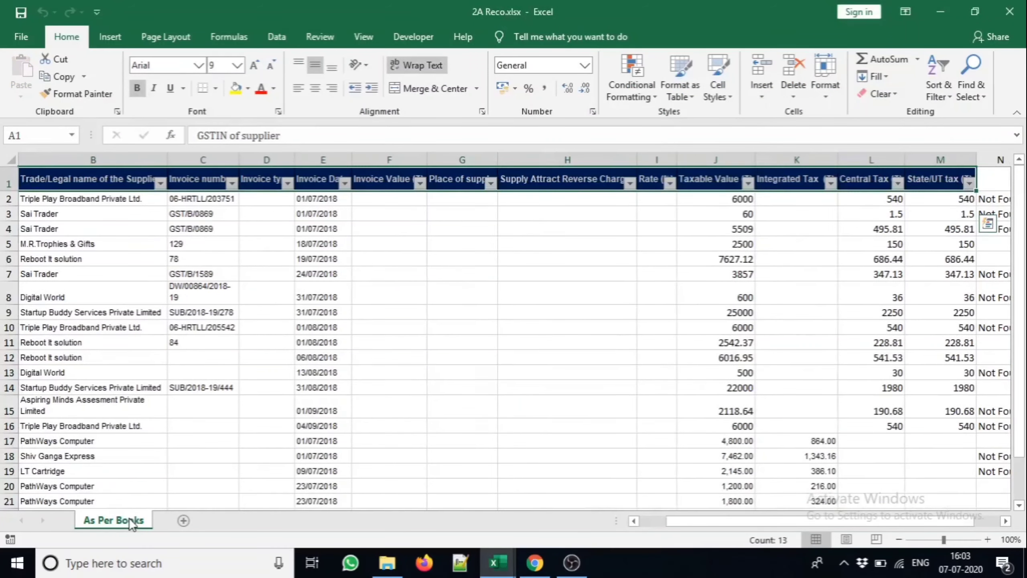
key(ctrl+c)
key(alt+Tab)
key(alt+Tab)
key(alt+Tab)
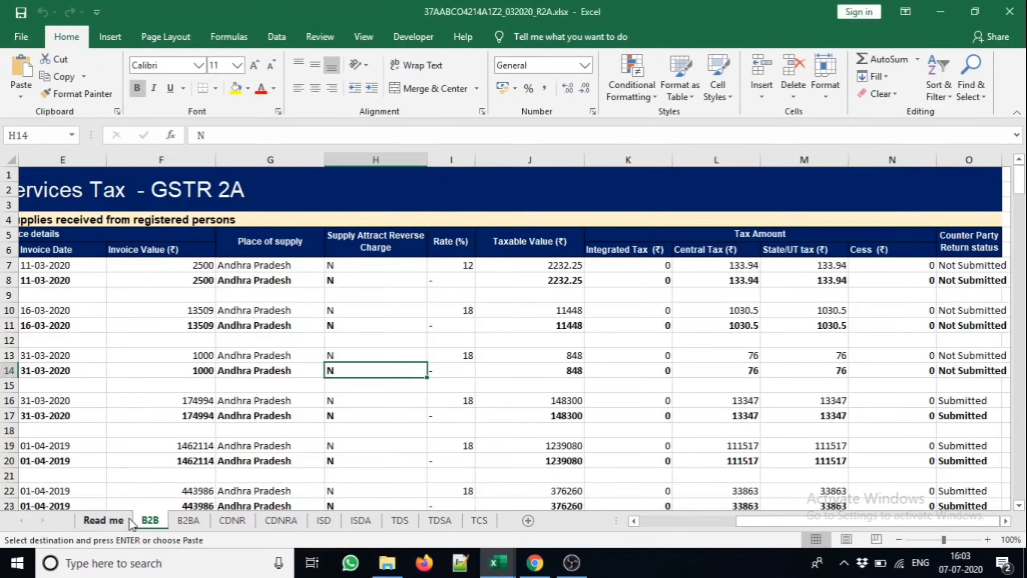
key(ctrl+Tab)
key(ctrl+v)
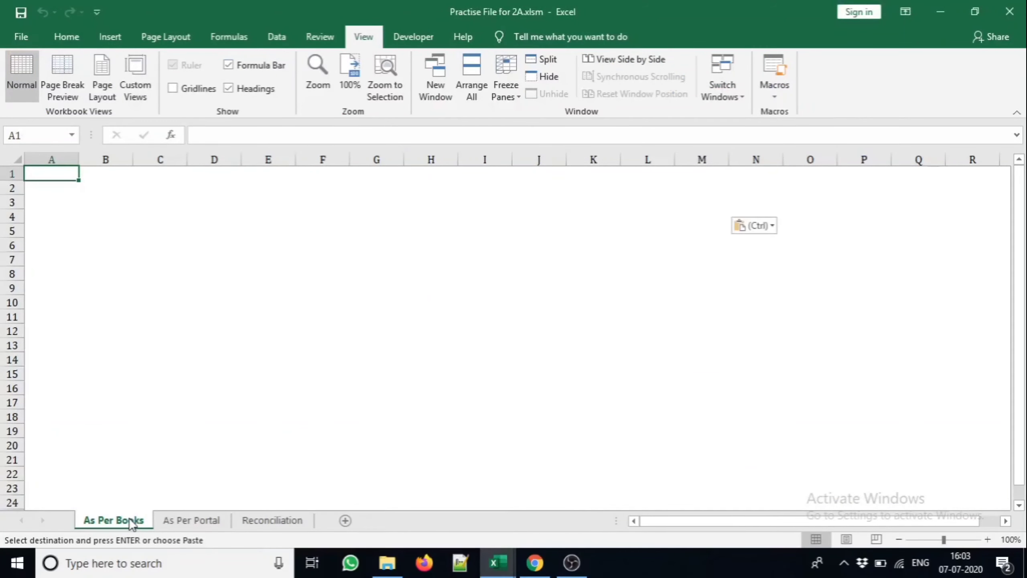
- Set the pasted header row's height to 15 and autofit the widths of its columns
key(alt)
text(h)
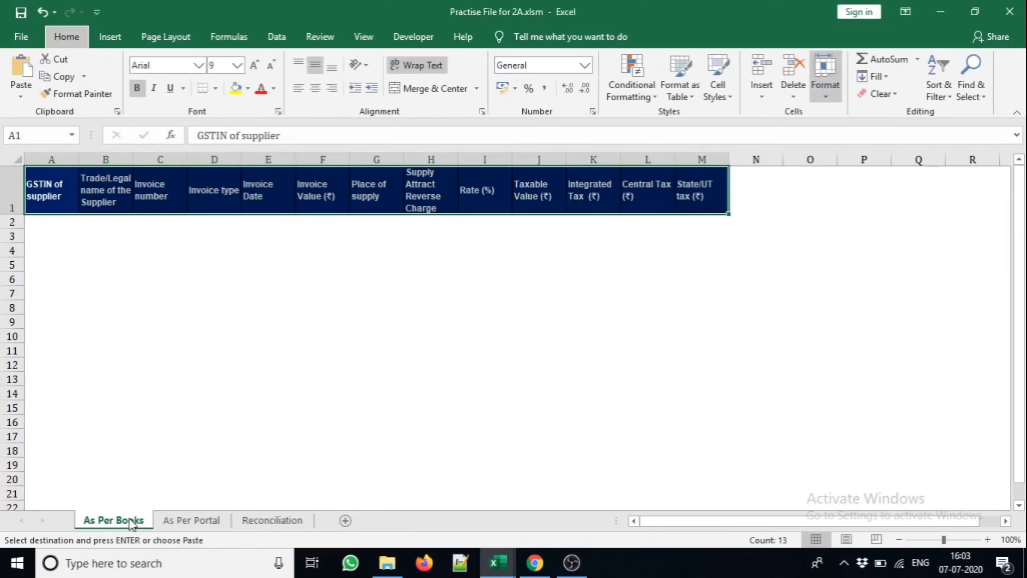
text(oh)
text(15)
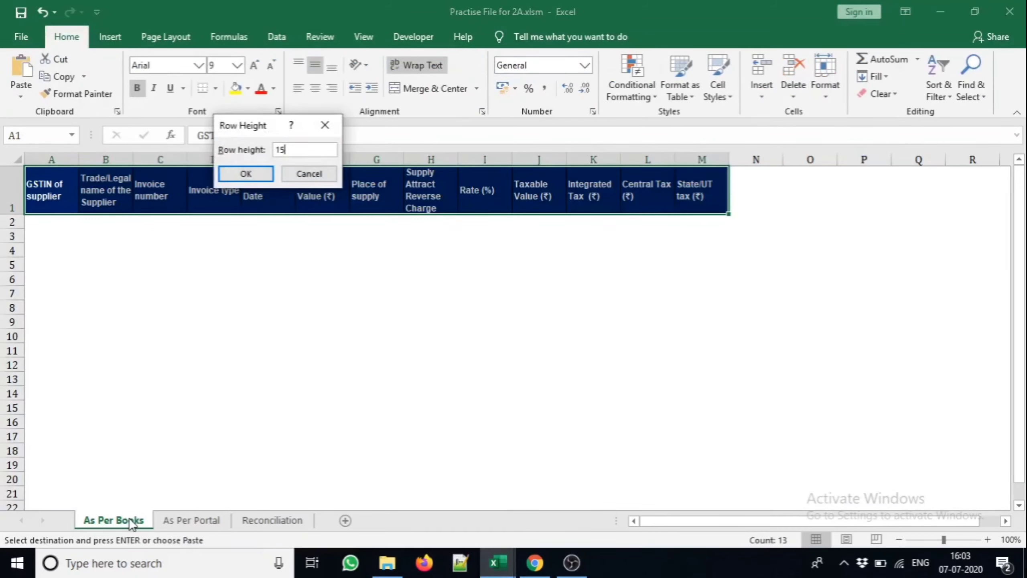
key(Return)
key(alt)
key(h)
key(o)
key(i)
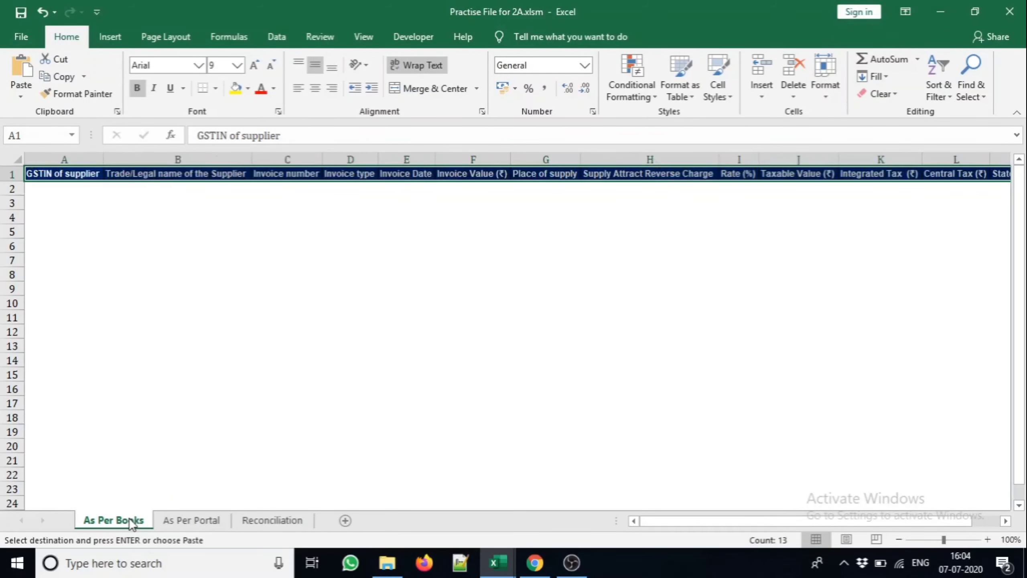
- Copy the purchase records in A2:M24, below the header row, from the As Per Books sheet of 2A Reco.xlsx
key(Down)
key(ctrl+Tab)
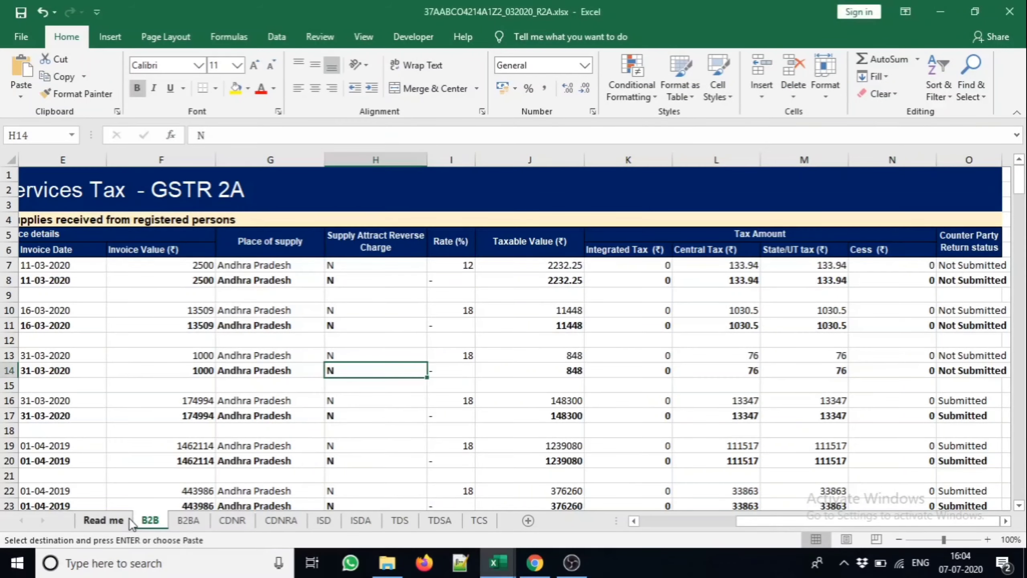
key(alt+Tab)
key(alt+Tab)
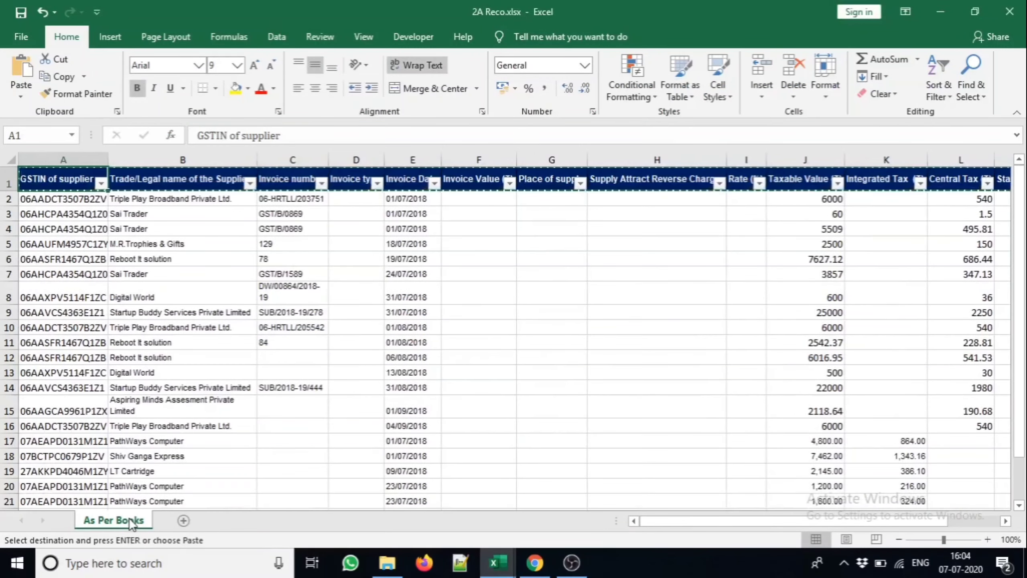
key(Down)
key(ctrl+shift+Down)
key(shift+Right)
key(shift+Right)
key(shift+Right)
key(shift+Right)
key(shift+Right)
key(shift+Right)
key(shift+Right)
key(shift+Right)
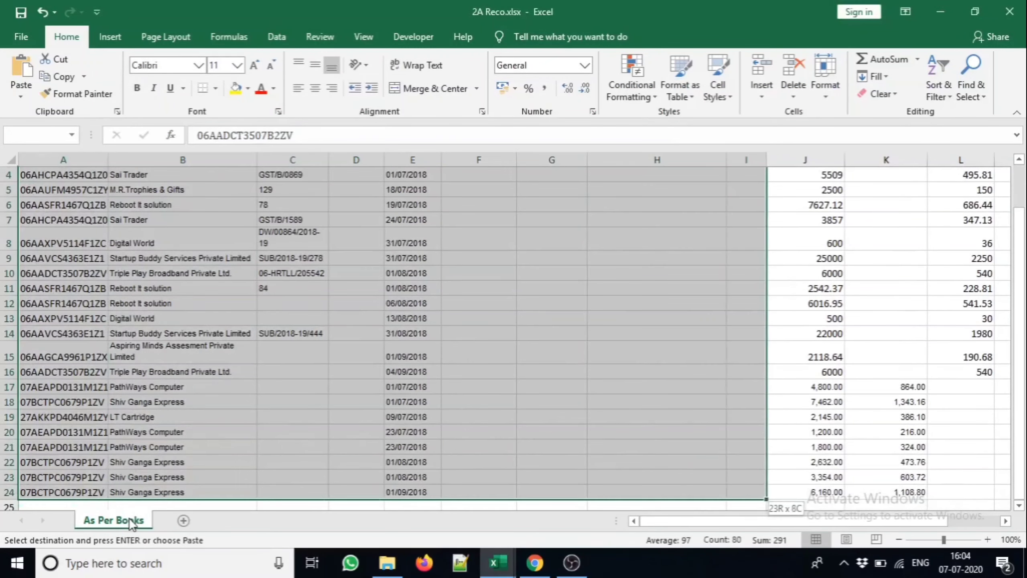
key(shift+Right)
key(shift+Right)
key(shift+Right)
key(shift+Right)
key(shift+Right)
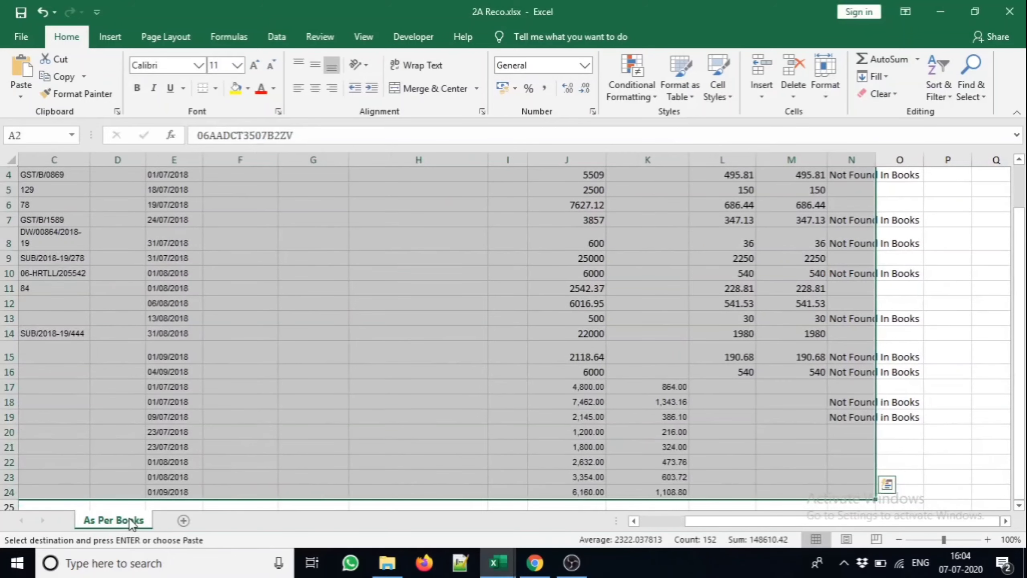
key(ctrl+q)
key(Escape)
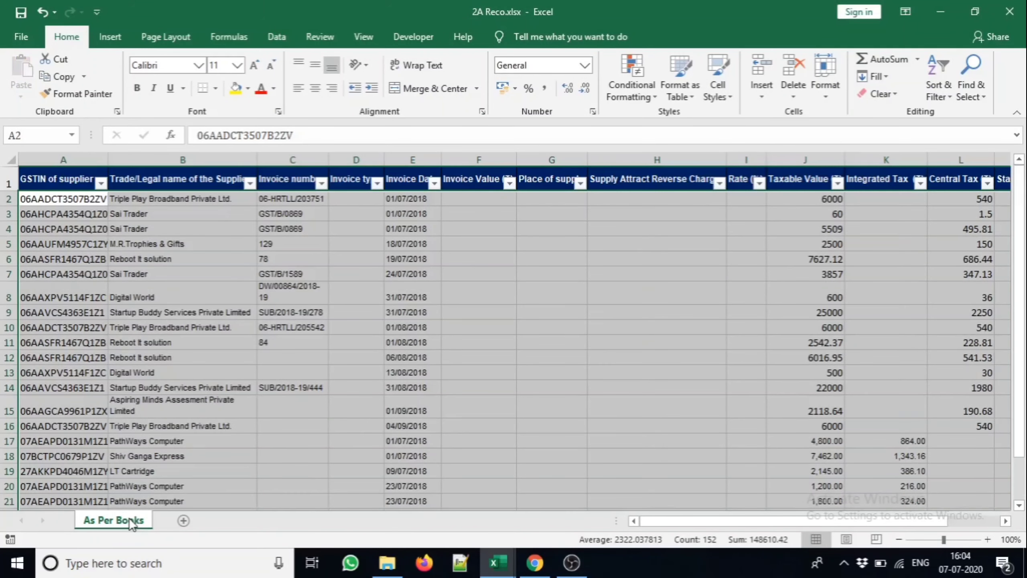
key(ctrl+c)
- Switch to Practise File for 2A.xlsm and paste the copied purchase records as values from cell A2 of the As Per Books sheet
key(alt+Tab)
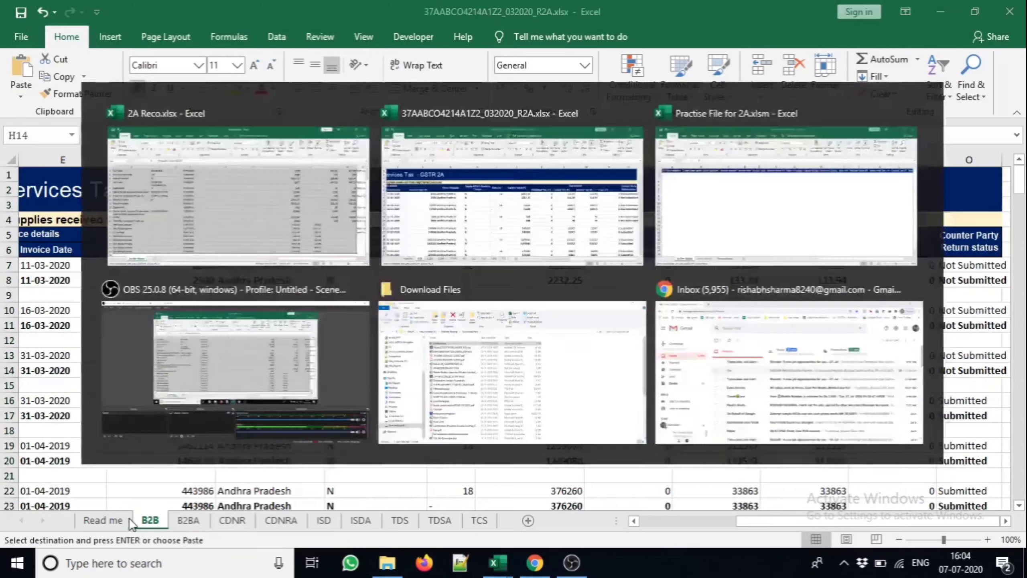
key(alt+Tab)
key(alt+Tab)
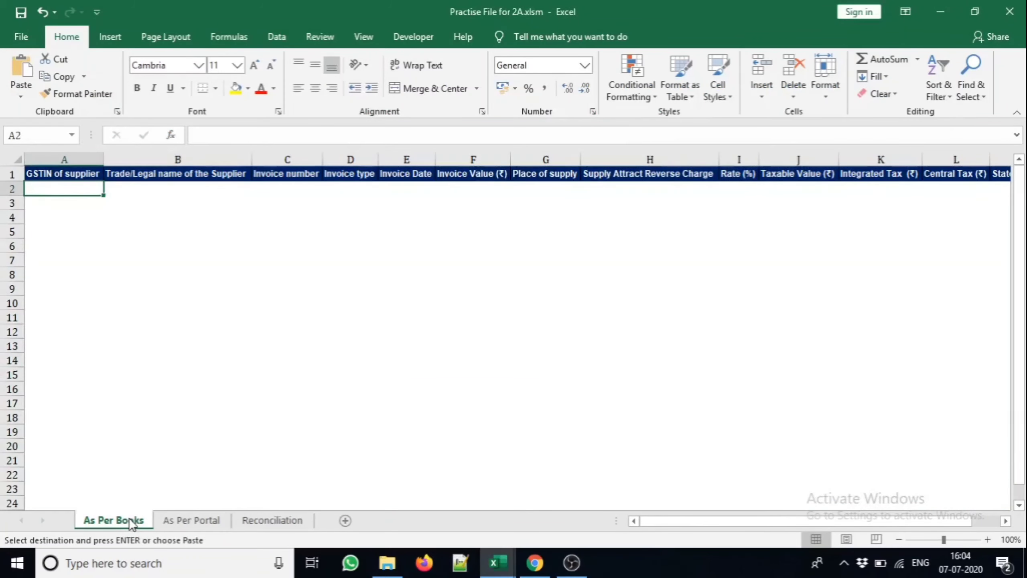
key(ctrl+alt+v)
key(Return)
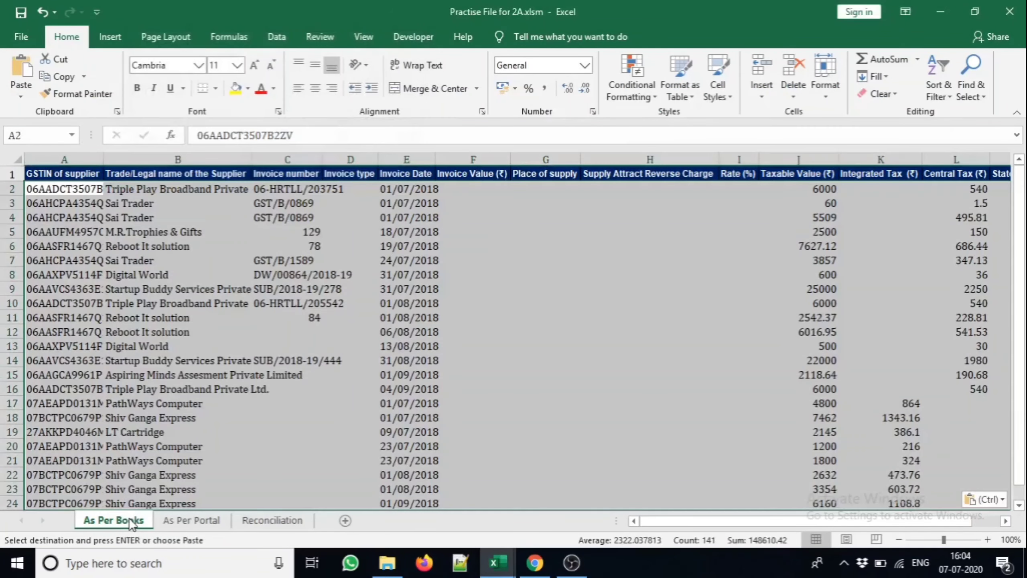
key(Up)
key(Up)
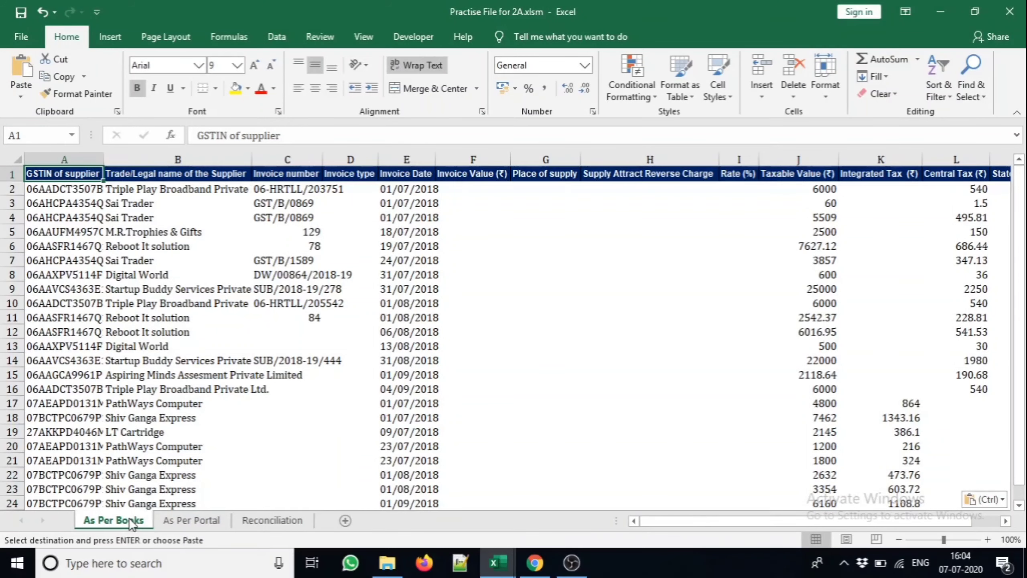
- Copy the entire B2B sheet of the downloaded GSTR-2A workbook into the As Per Portal sheet of Practise File for 2A.xlsm, starting at A1
key(ctrl+Page_Down)
key(alt+Tab)
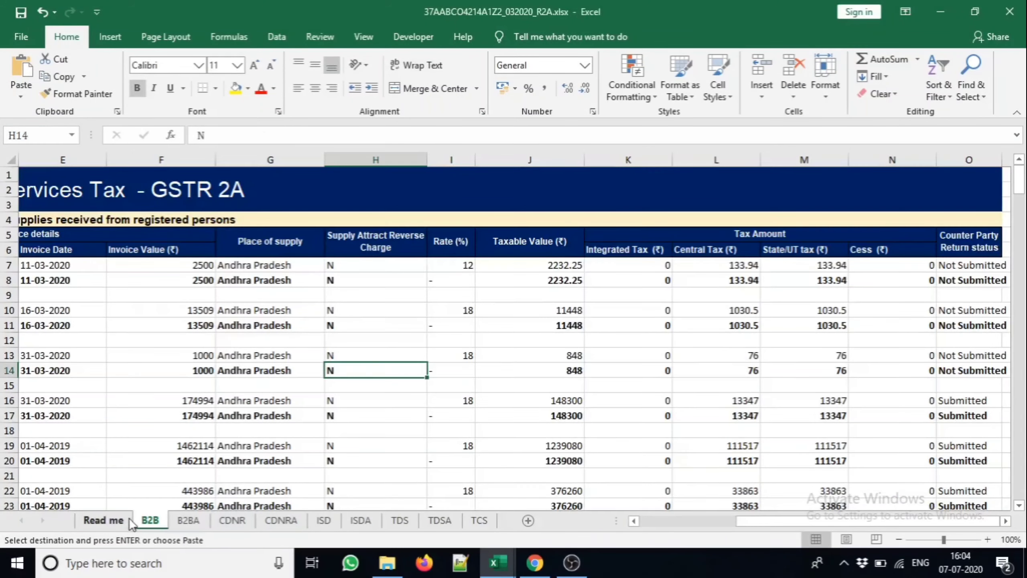
key(ctrl+a)
key(ctrl+a)
key(ctrl+c)
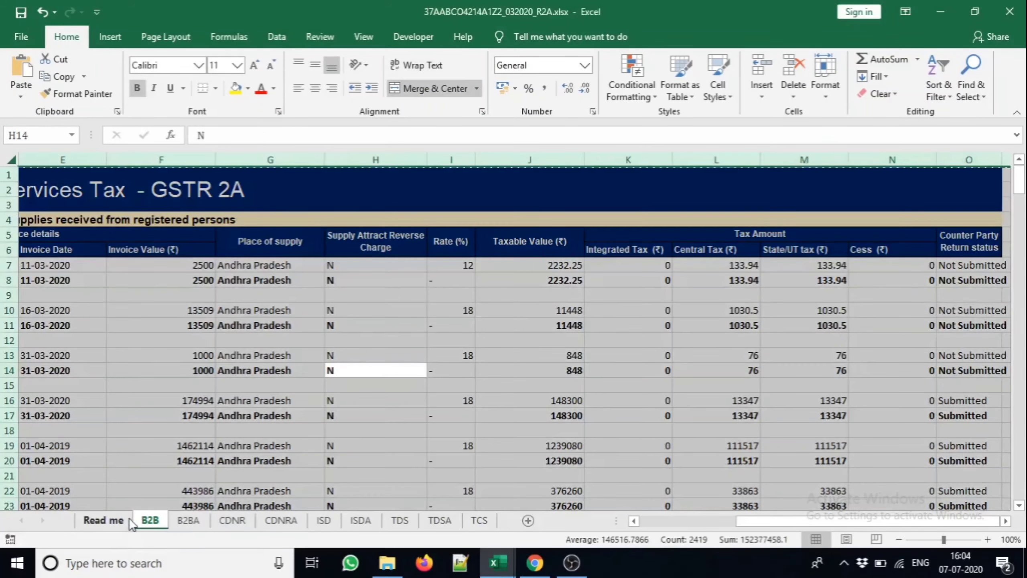
key(alt+Tab)
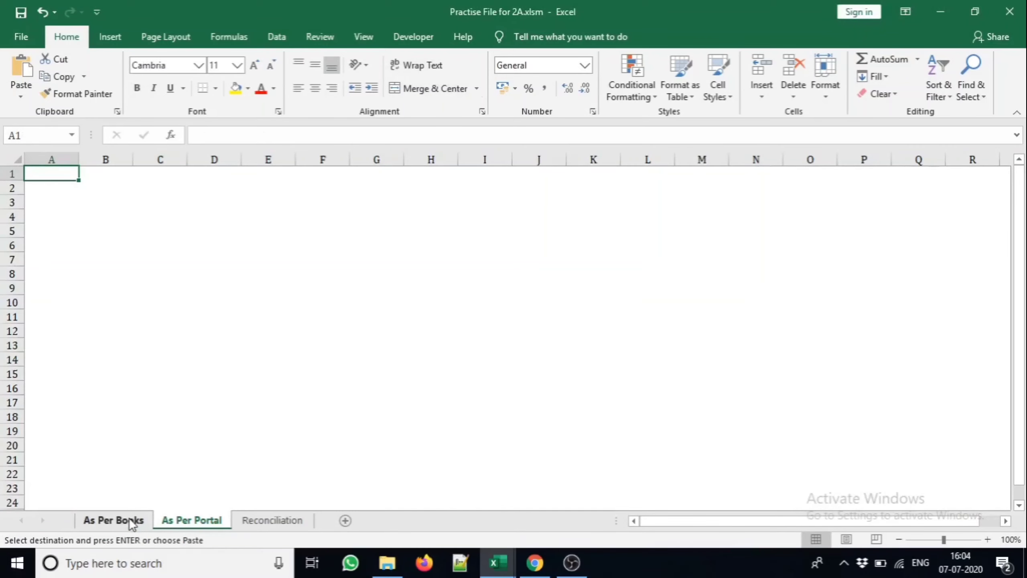
key(ctrl+v)
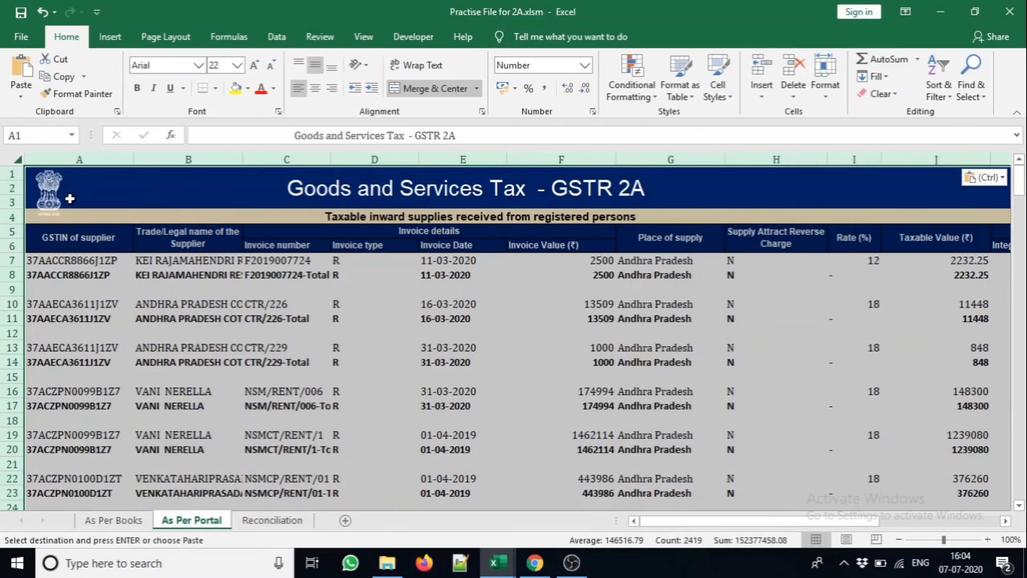
- Delete the emblem picture from the title banner of the As Per Portal sheet
click(52, 192)
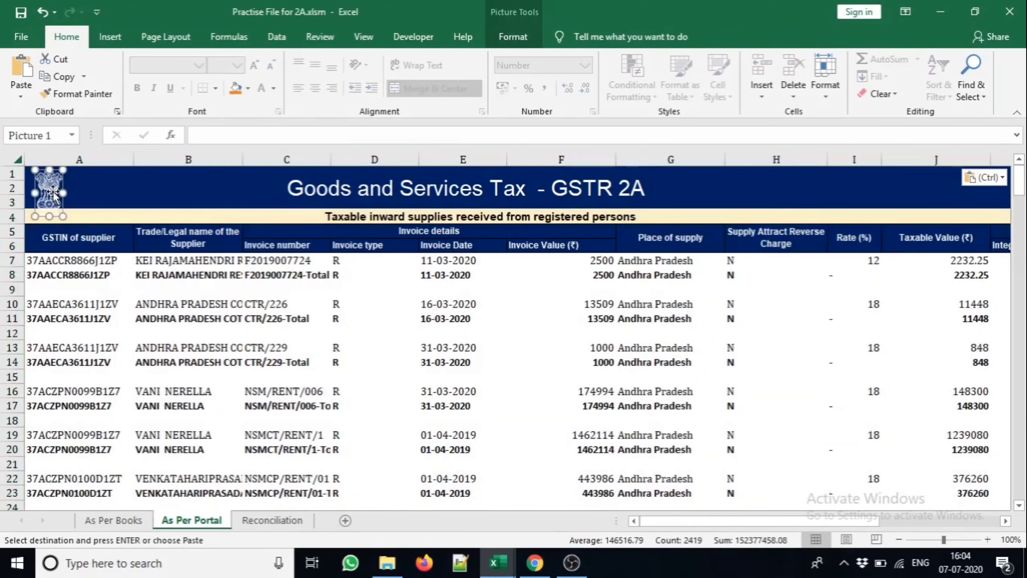
key(Delete)
click(50, 191)
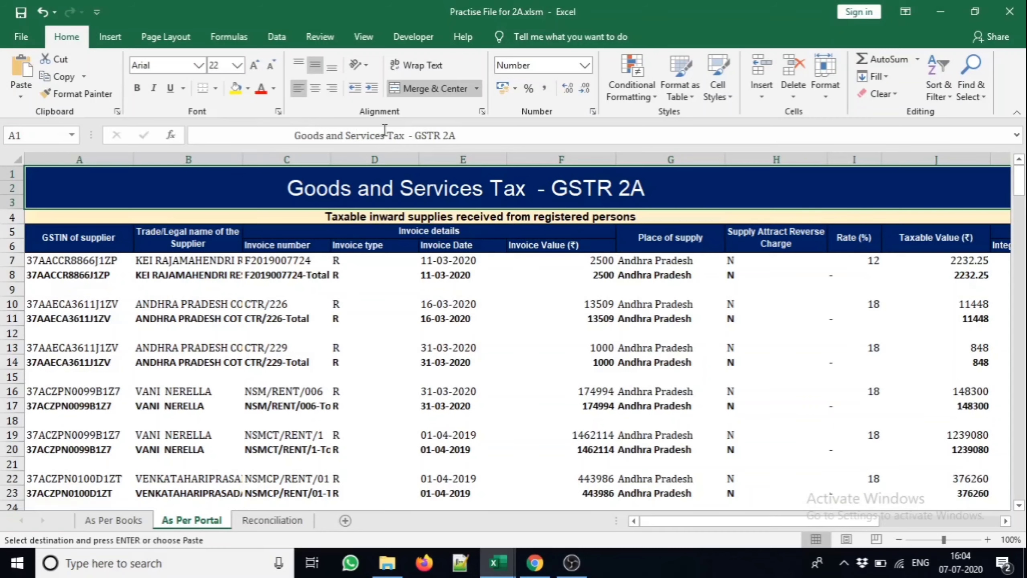
- Check the ribbon customization options for the Developer tab and look at where the macro commands are available
click(422, 42)
click(129, 90)
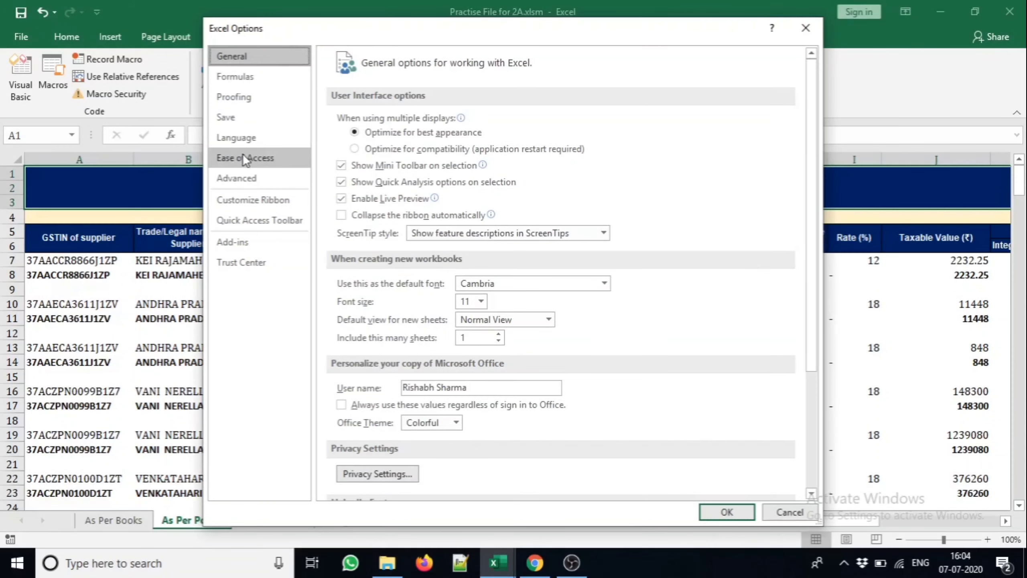
click(232, 202)
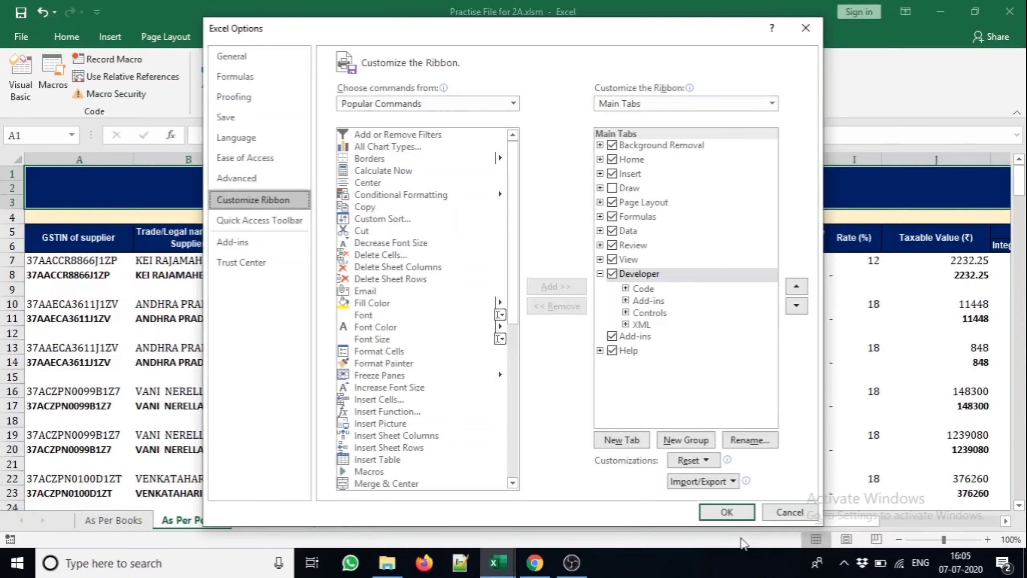
click(726, 513)
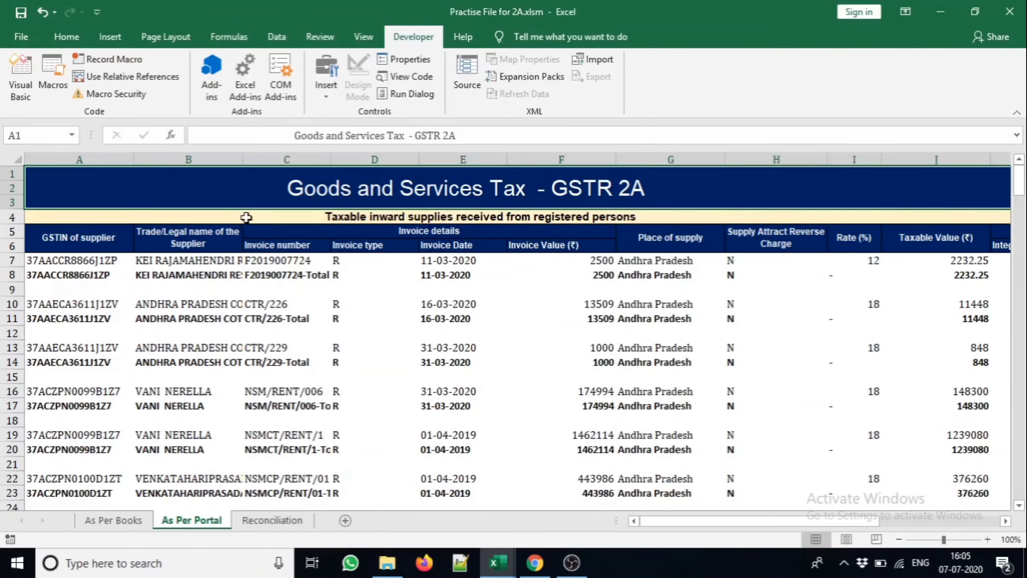
click(366, 39)
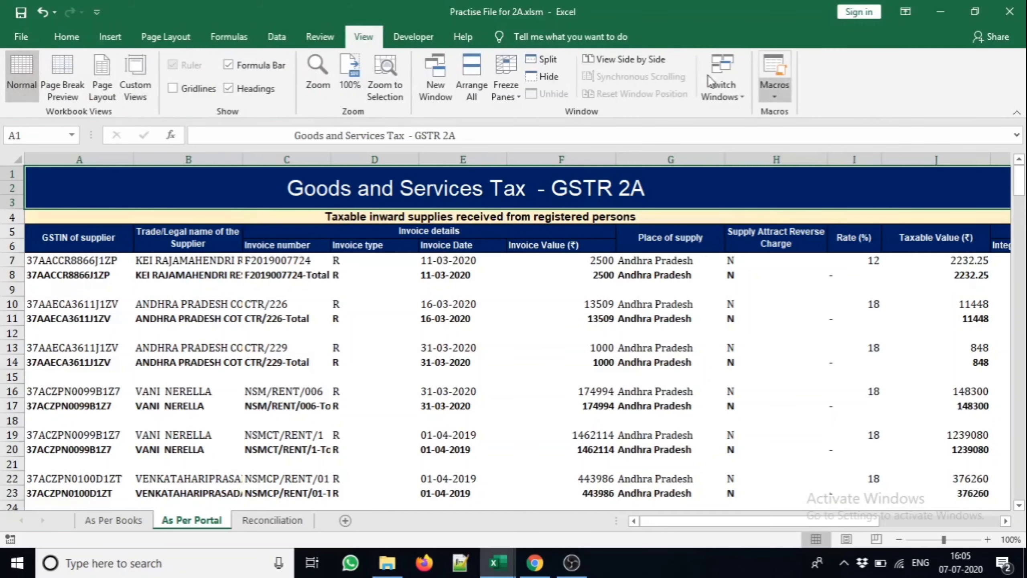
- Start recording a macro named Make_Format with the shortcut key Ctrl+Shift+F, stored in This Workbook
click(411, 40)
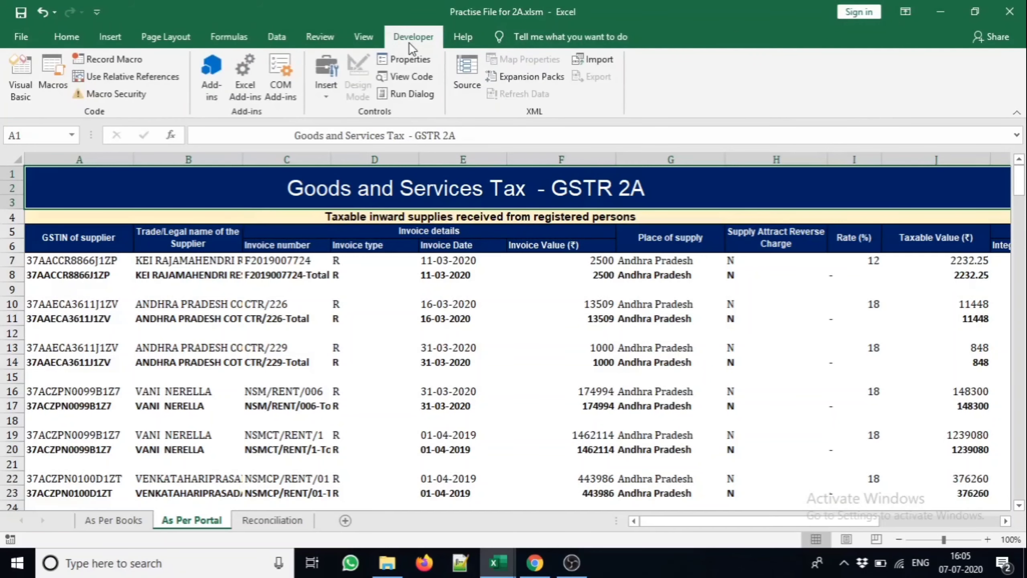
click(147, 61)
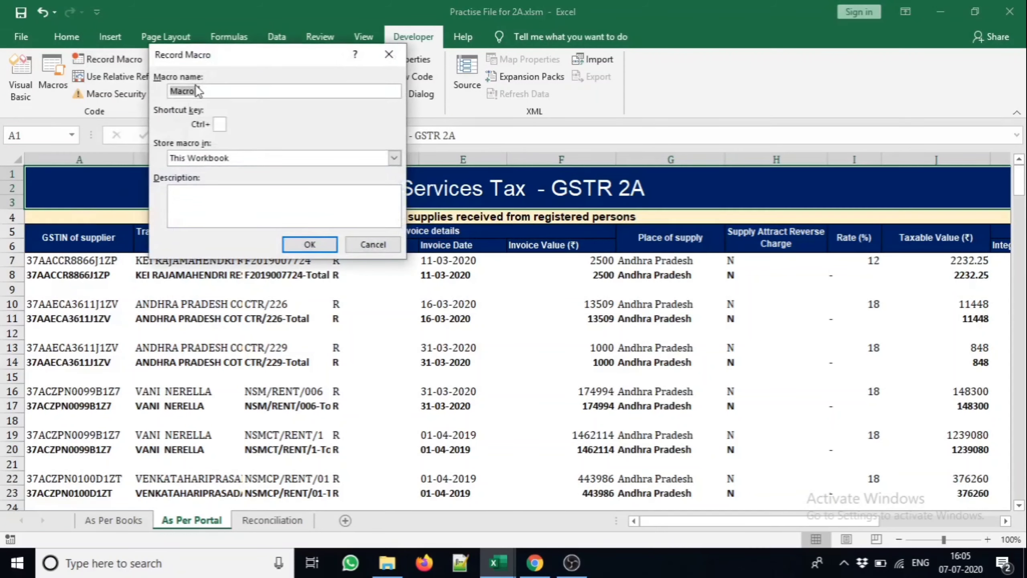
text(Make)
text(_Format)
text(F)
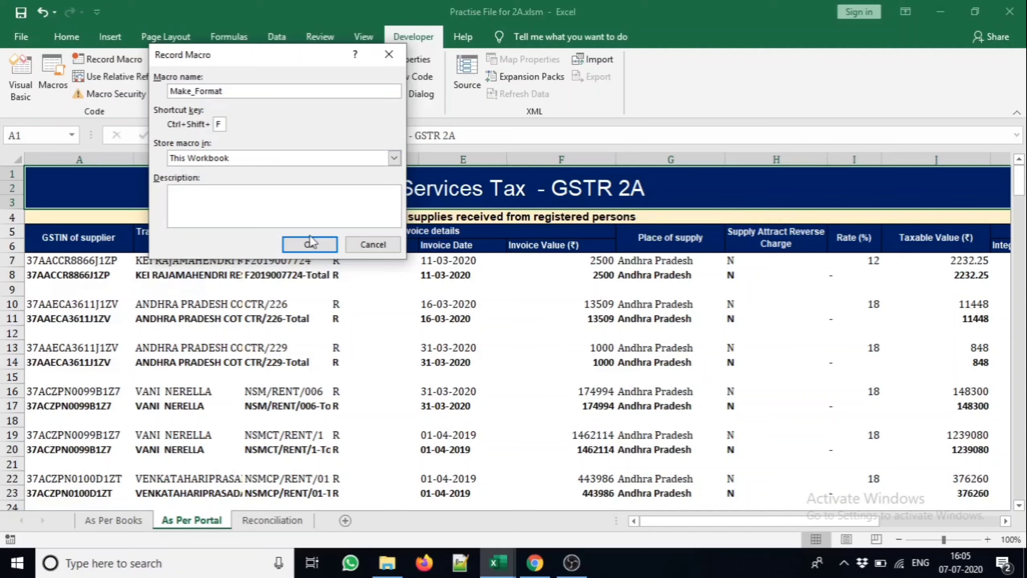
click(310, 245)
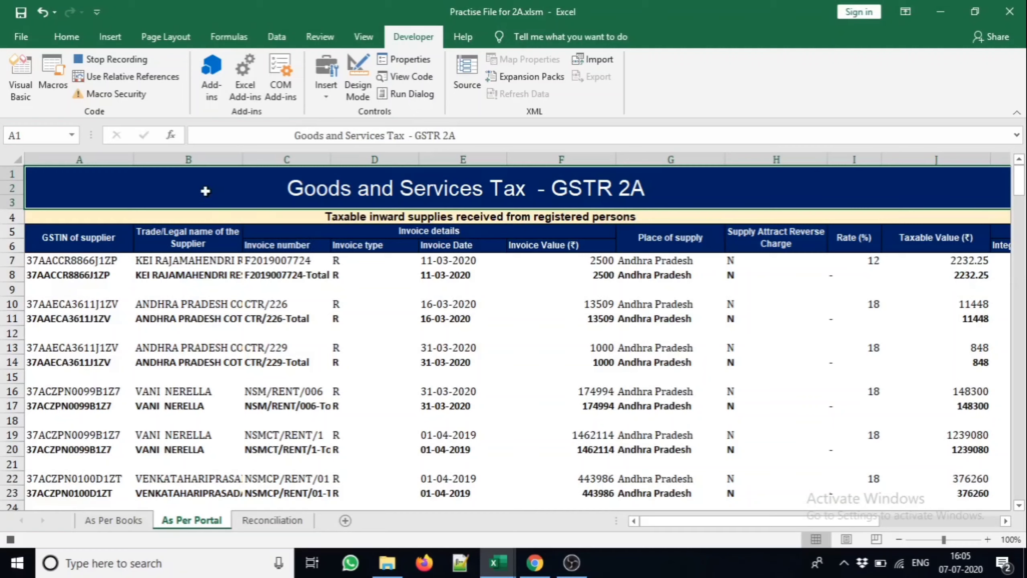
- Delete the title and header rows 1 to 6 of the As Per Portal sheet and insert one blank row above the data
click(102, 186)
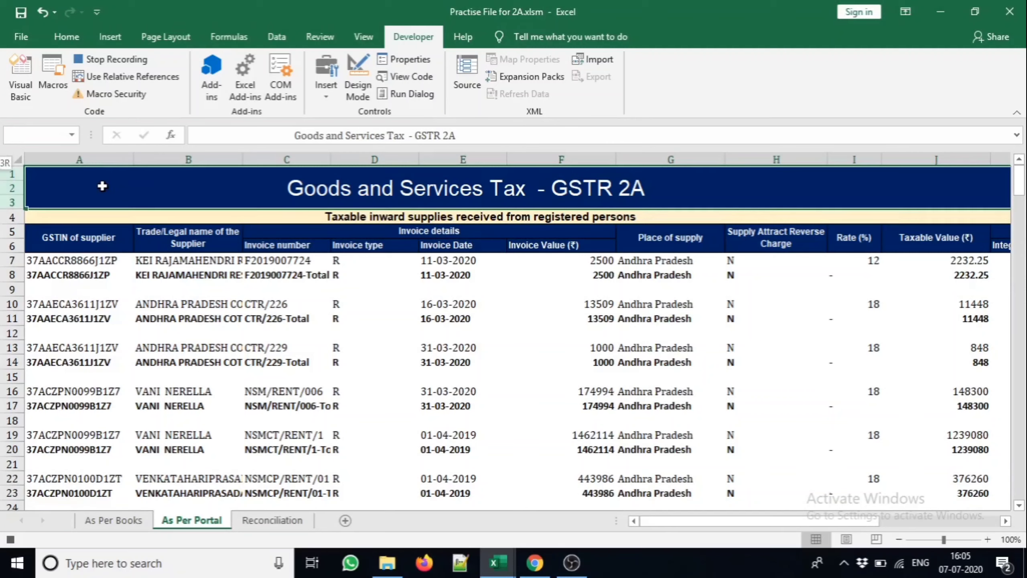
key(shift+Down)
key(shift+Down)
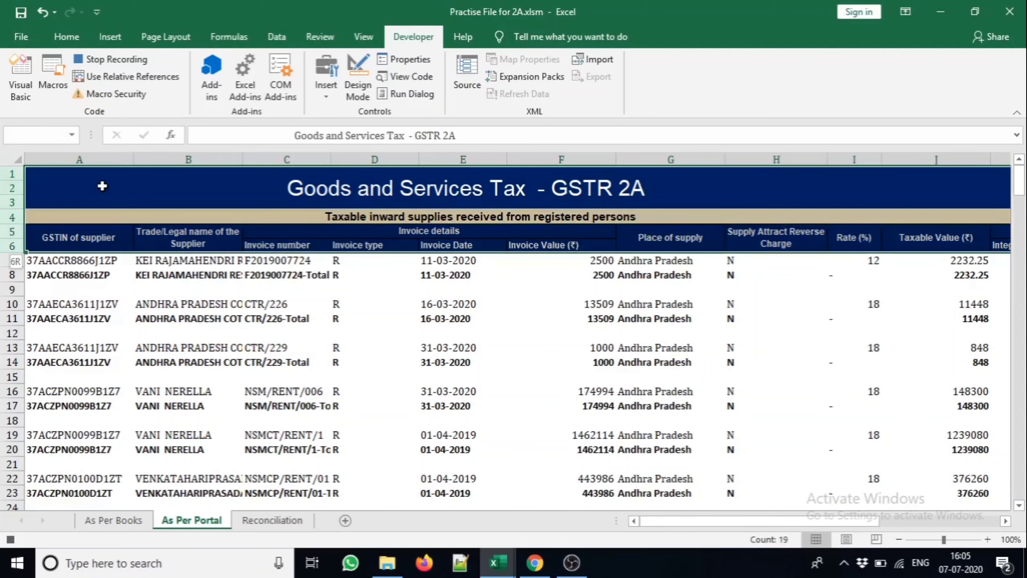
key(ctrl+minus)
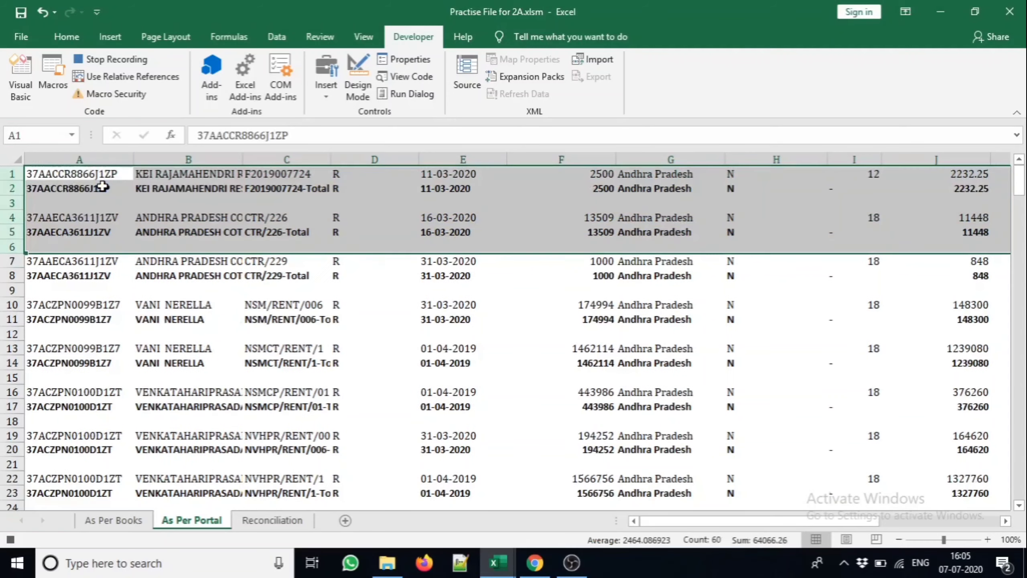
click(103, 176)
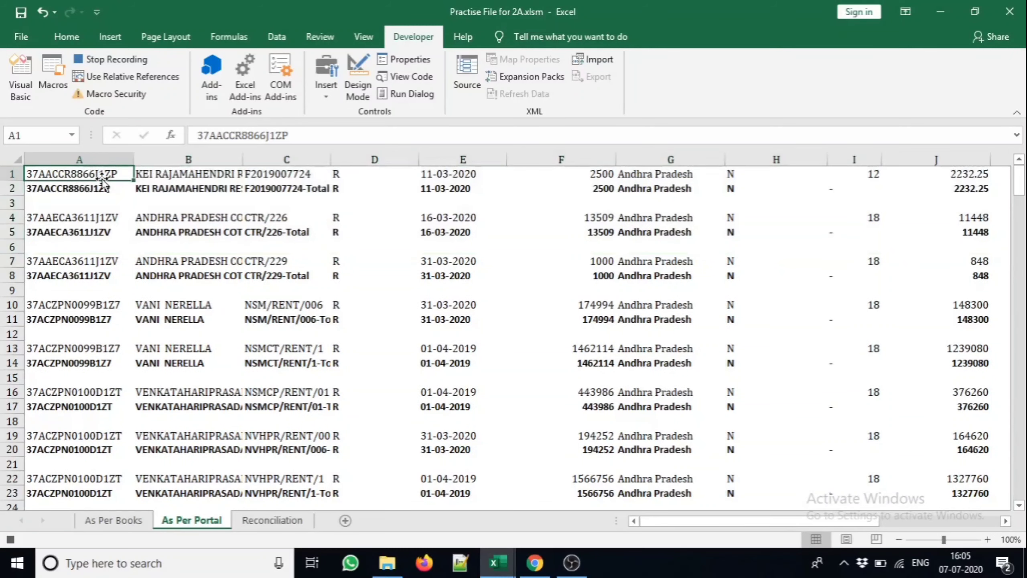
key(shift+space)
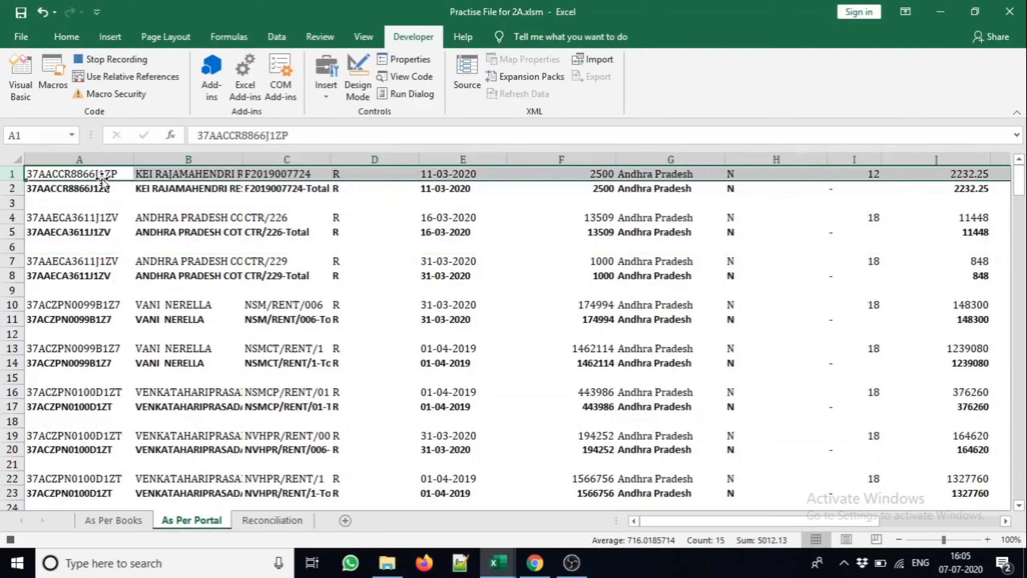
key(ctrl+plus)
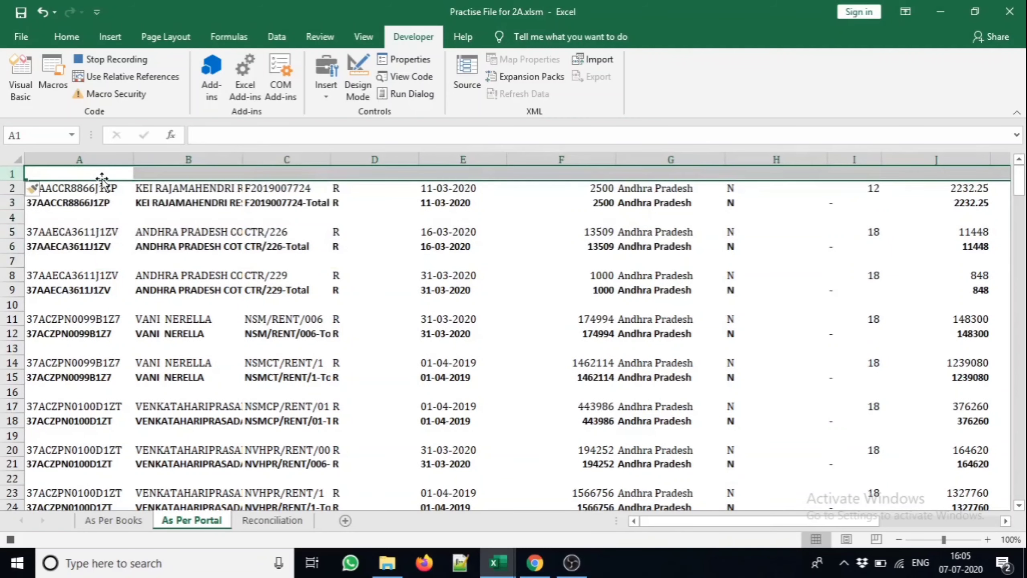
- Copy the header row A1:M1 of the As Per Books sheet into cell A1 of the As Per Portal sheet
key(ctrl+Page_Up)
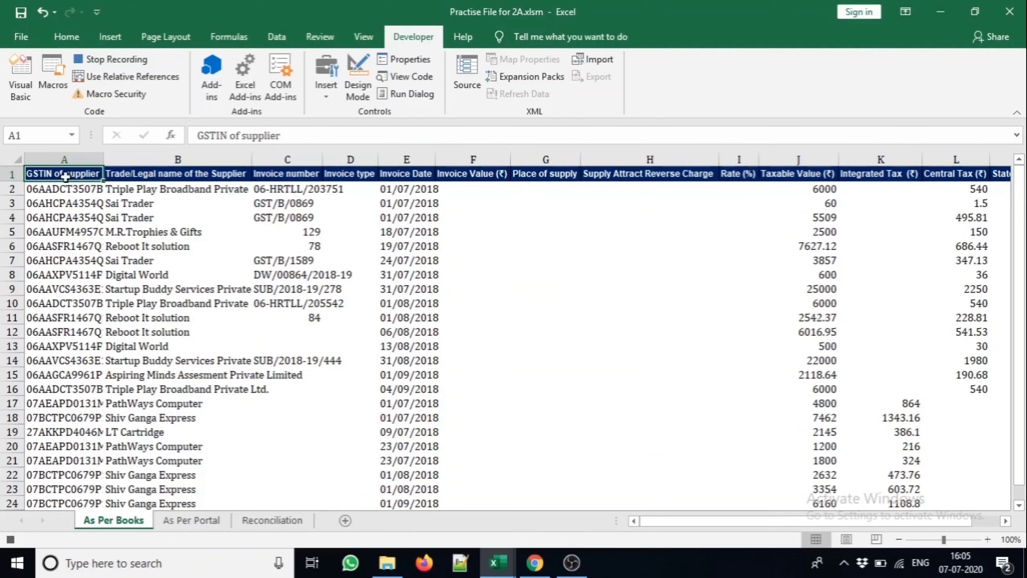
scroll(56, 175, right, 1)
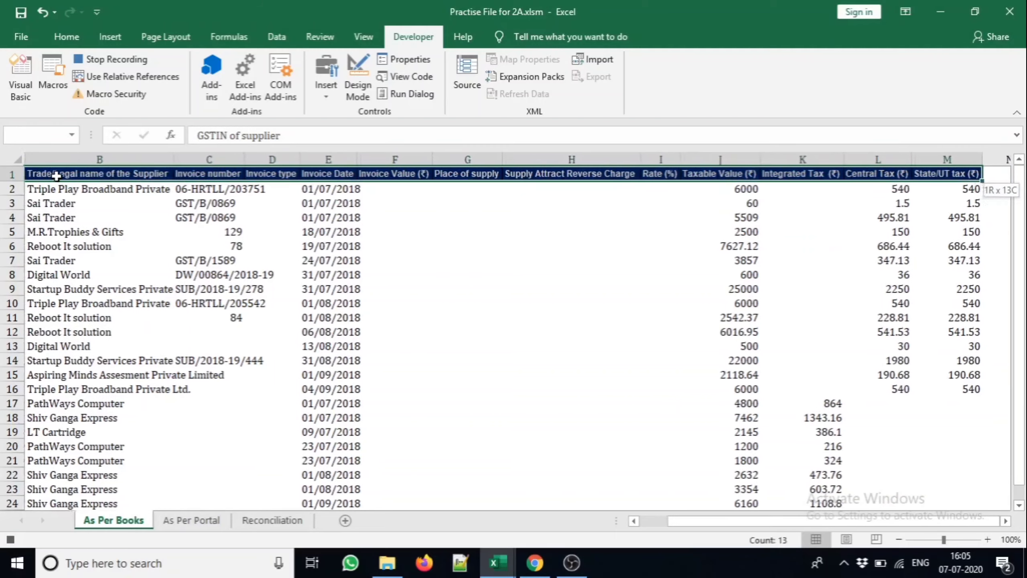
key(ctrl+c)
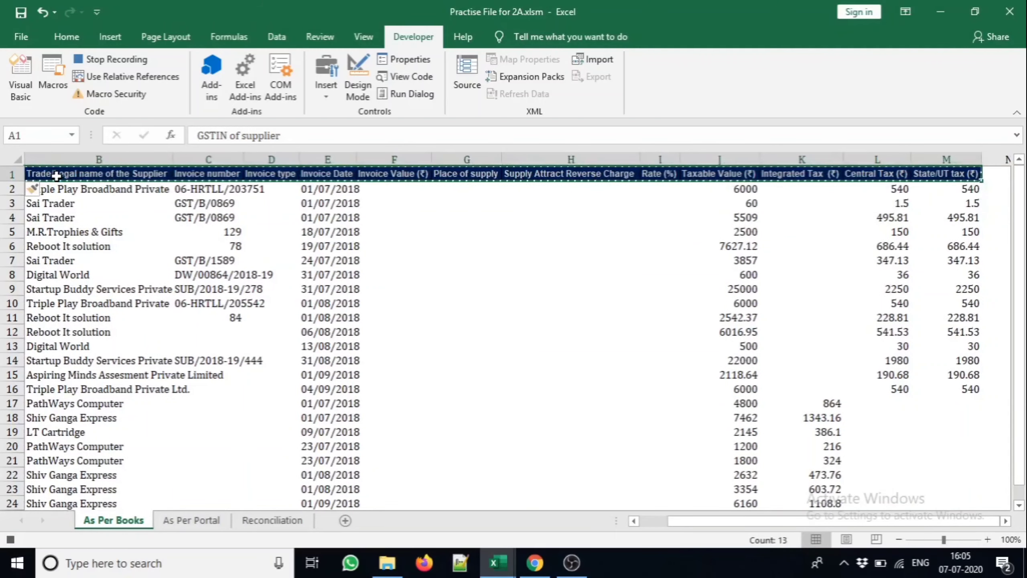
key(ctrl+Page_Down)
click(57, 175)
key(ctrl+v)
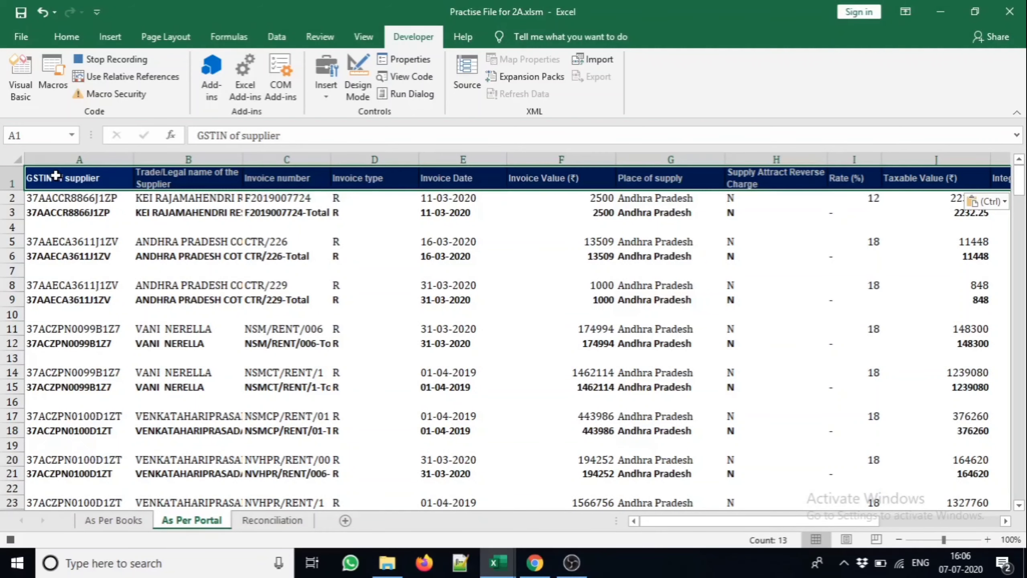
- Select the entire As Per Portal sheet and add filters to its header row
key(ctrl+a)
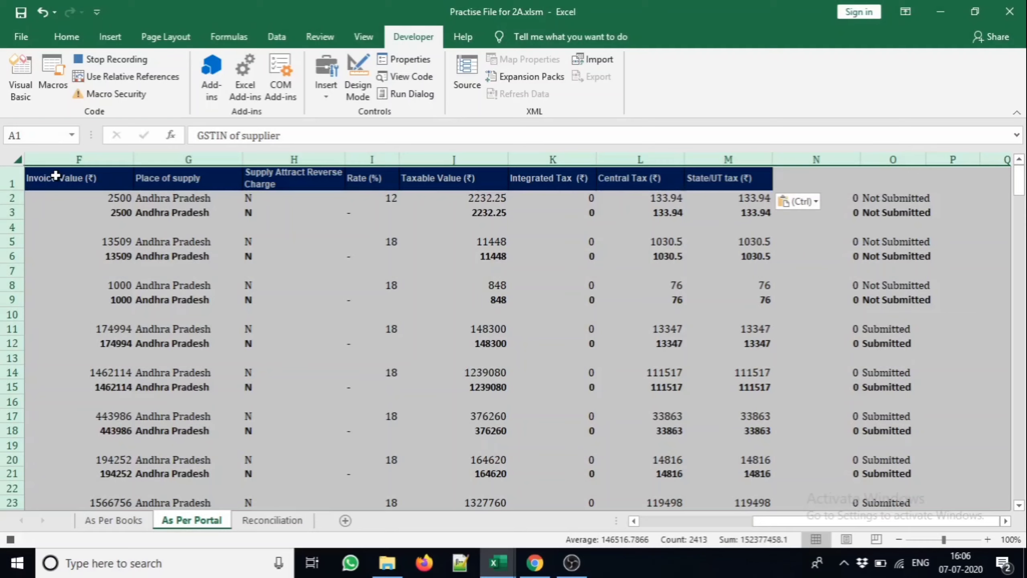
key(ctrl+shift+l)
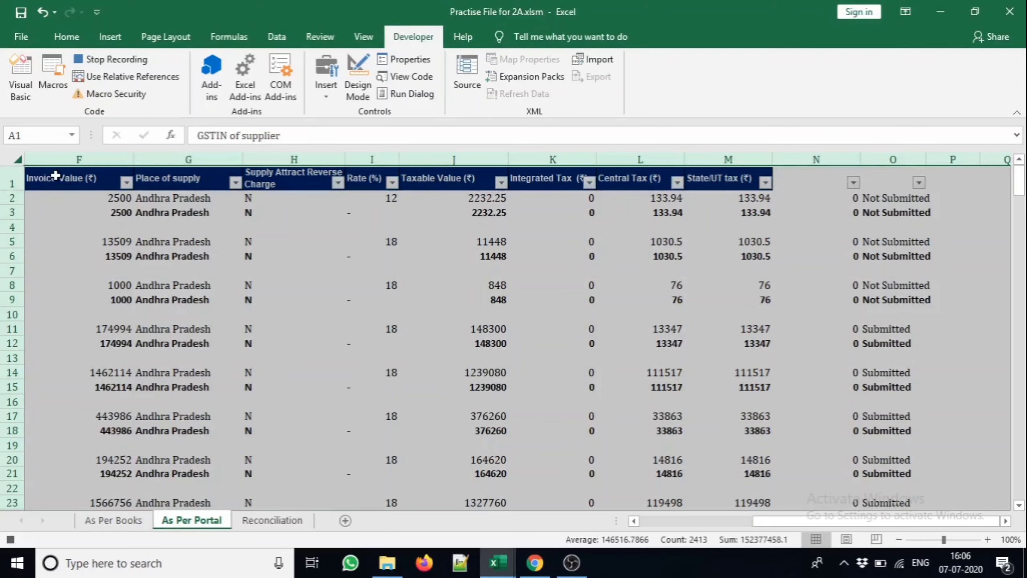
- Filter the Invoice number column of the As Per Portal sheet to rows whose value contains Total
click(653, 525)
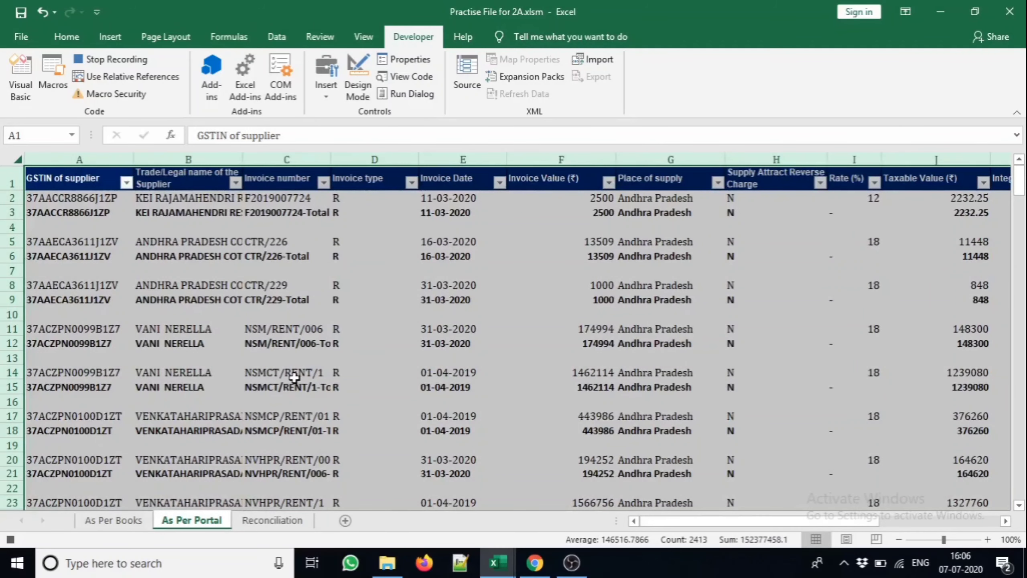
click(65, 173)
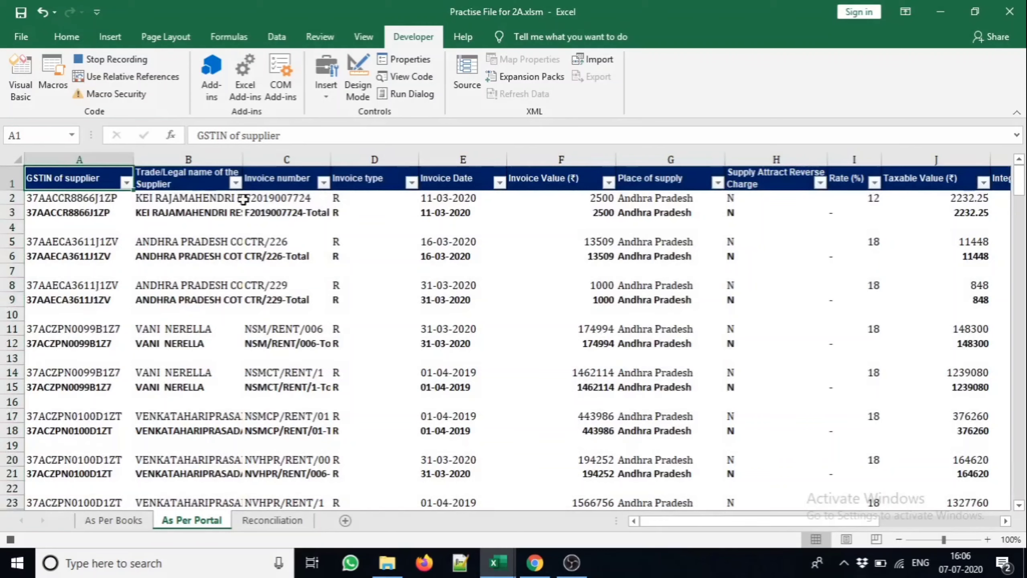
click(270, 182)
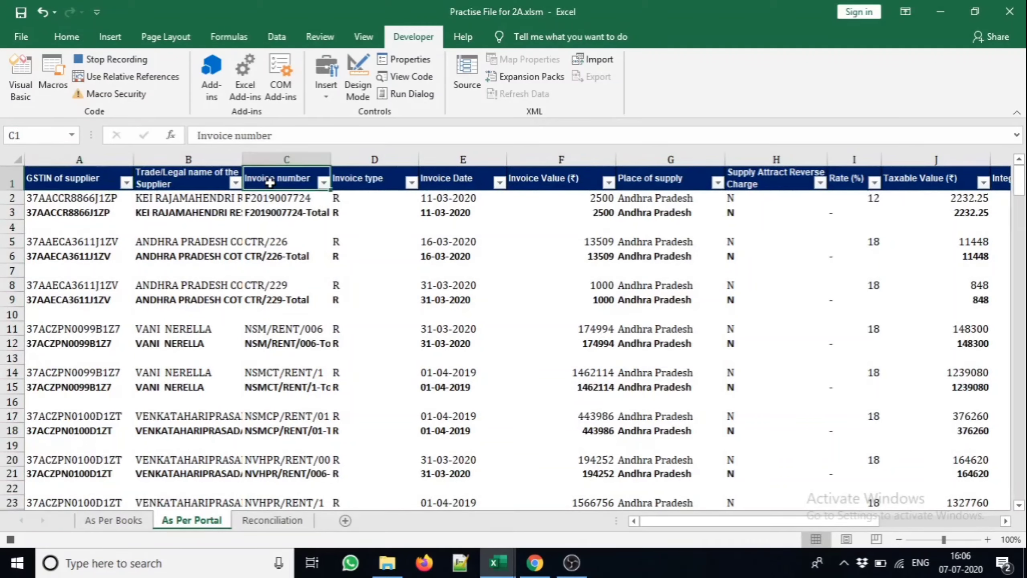
key(alt+Down)
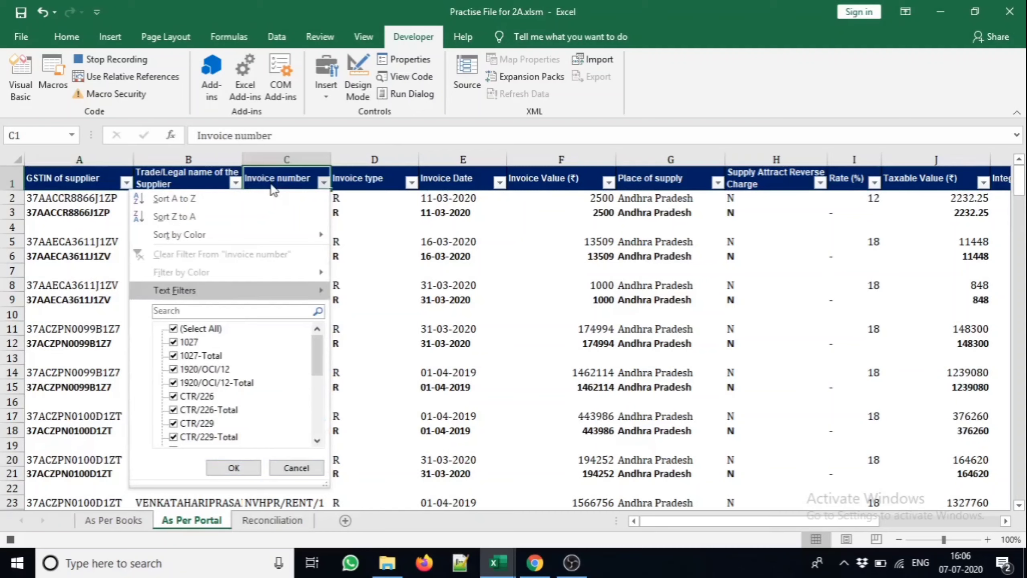
key(Right)
key(Down)
key(Down)
key(Down)
key(Down)
key(Down)
key(Up)
key(Return)
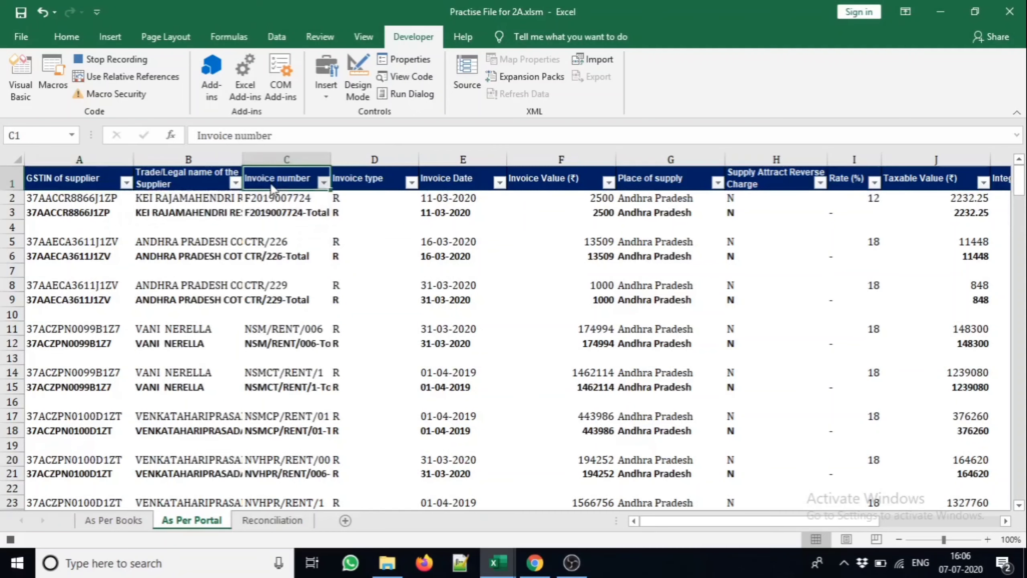
text(Total)
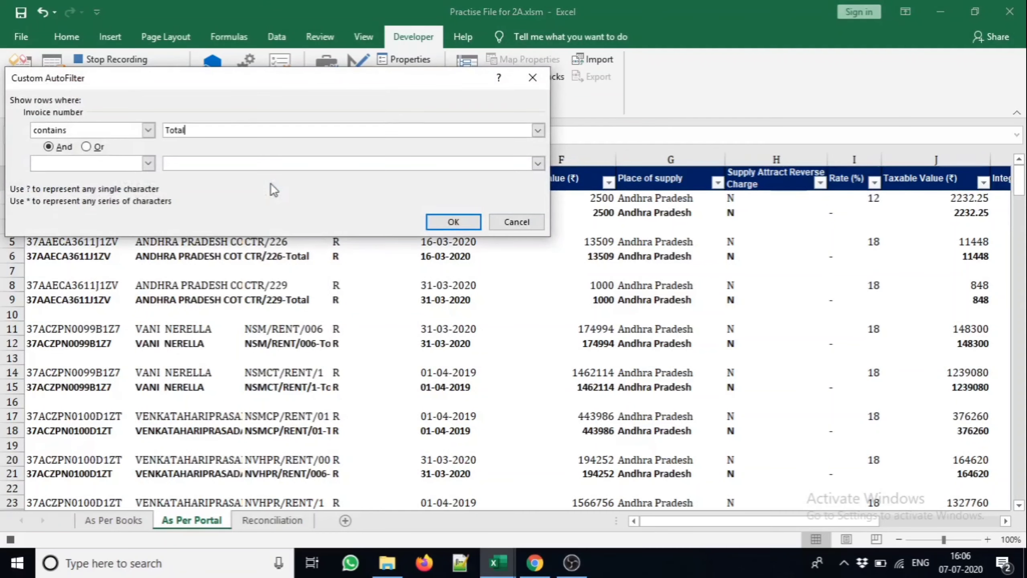
key(Return)
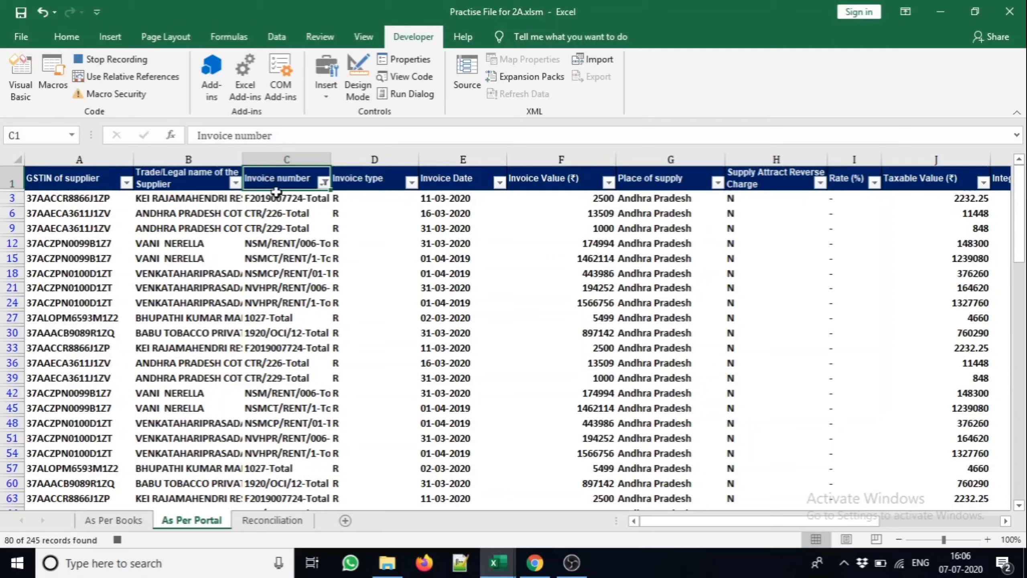
- Delete all filtered Total rows below the header, using relative references only while extending the row selection downward, and clear the filter
click(275, 196)
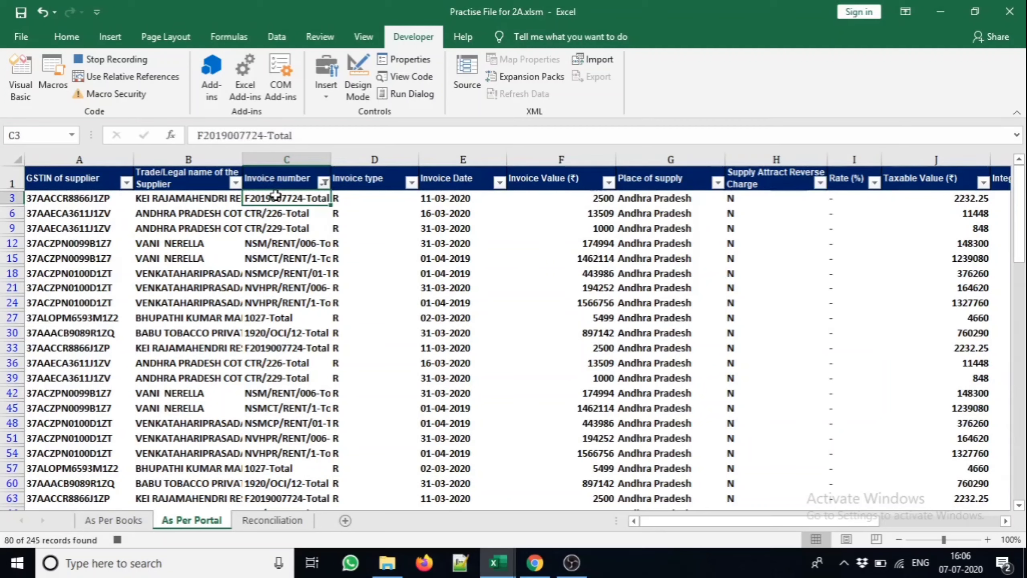
key(shift+space)
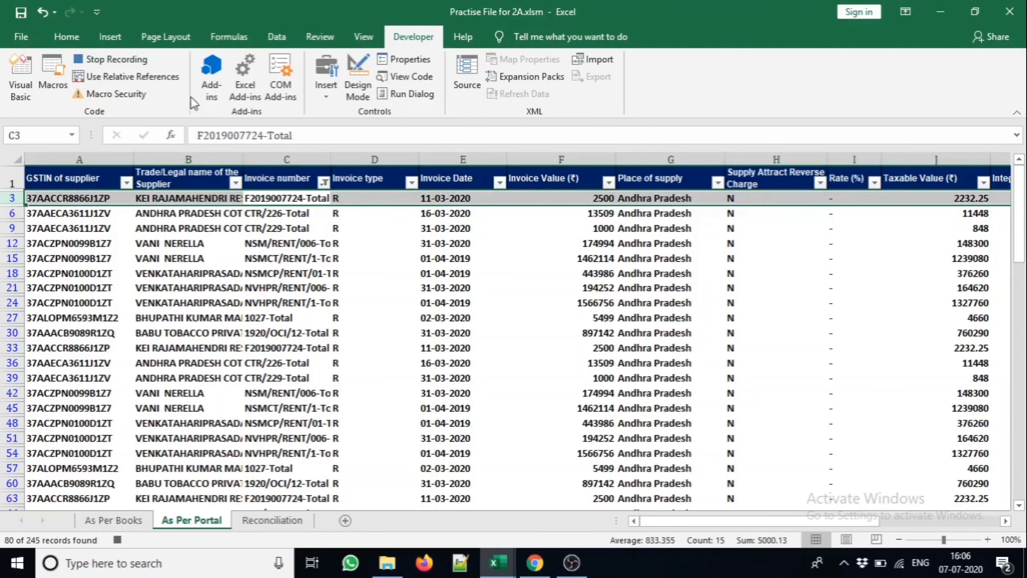
click(168, 81)
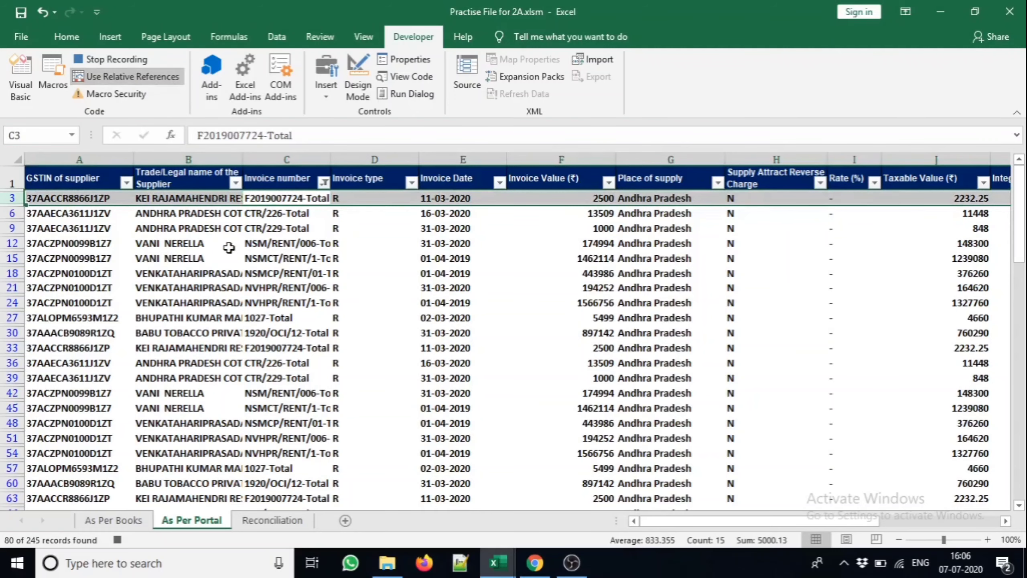
key(ctrl+shift+Down)
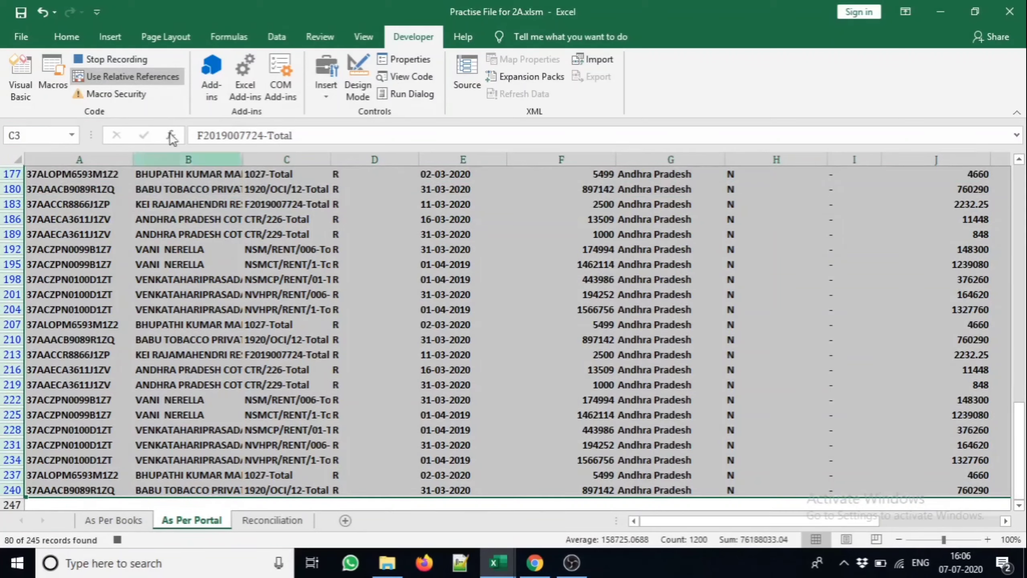
click(150, 78)
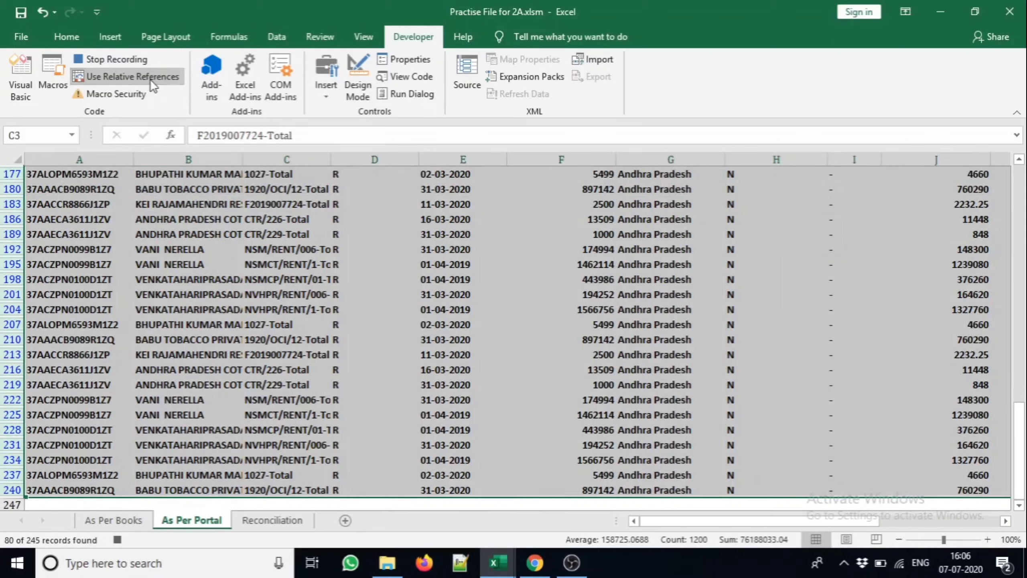
scroll(630, 319, up, 20)
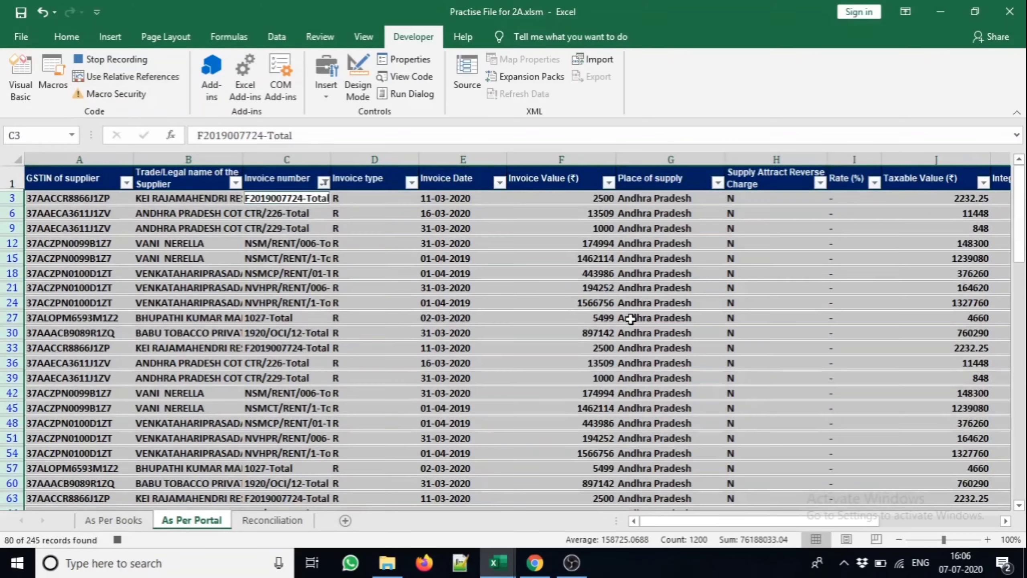
key(ctrl+minus)
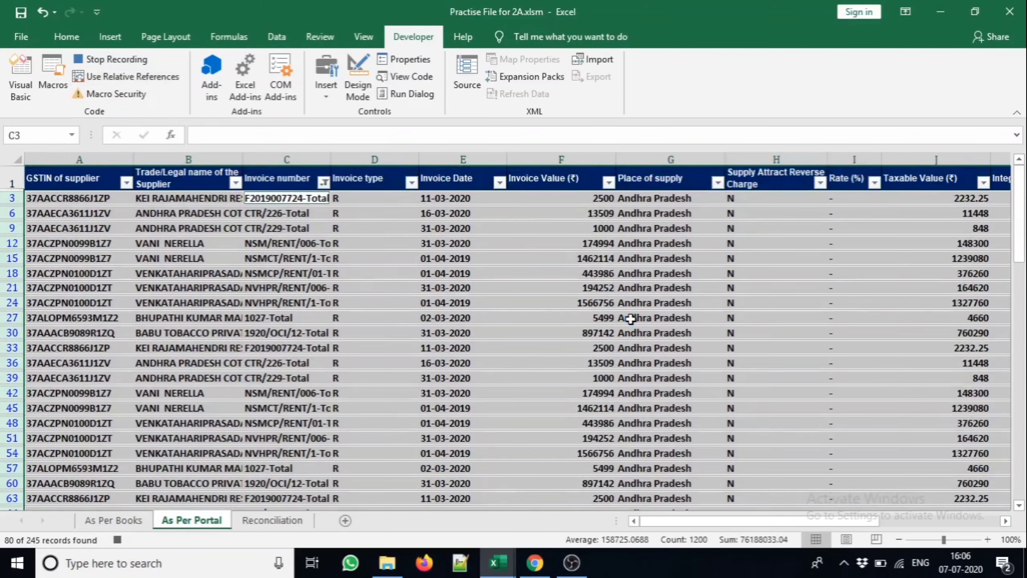
key(alt+d)
key(f)
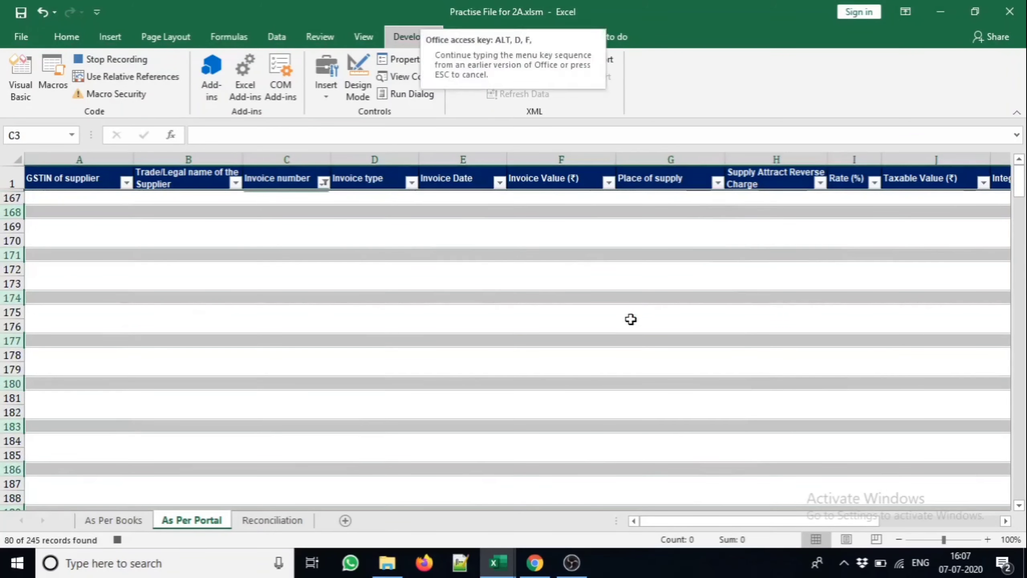
key(s)
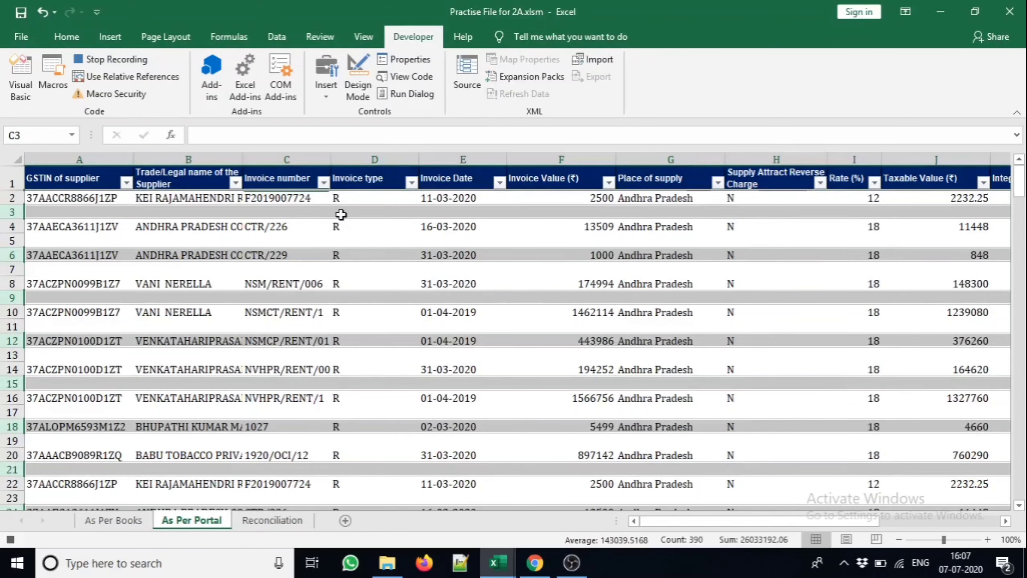
- Filter the Invoice number column of the As Per Portal sheet to show only (Blanks)
click(292, 179)
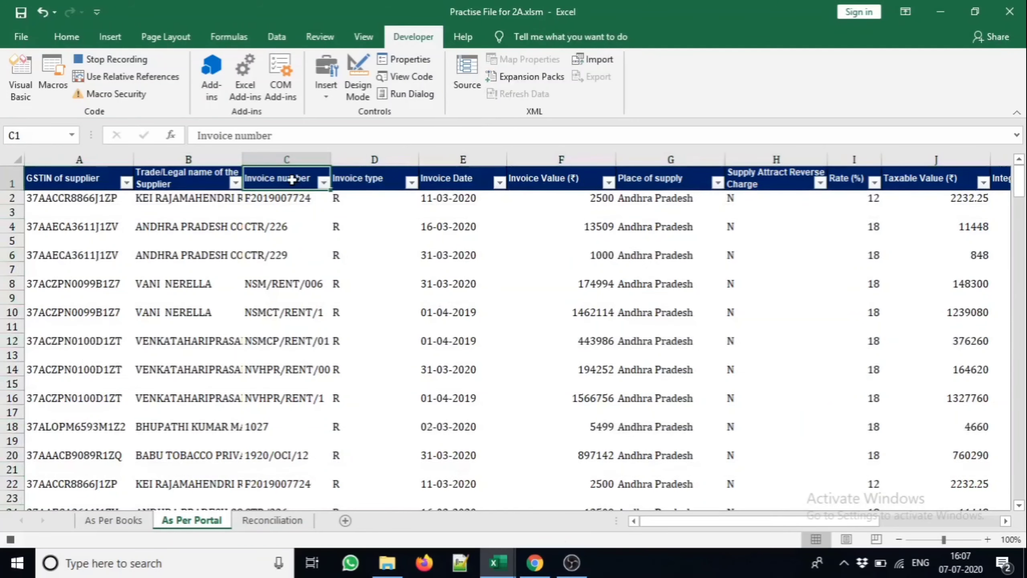
key(alt+Down)
key(Down)
key(Down)
key(Down)
key(Down)
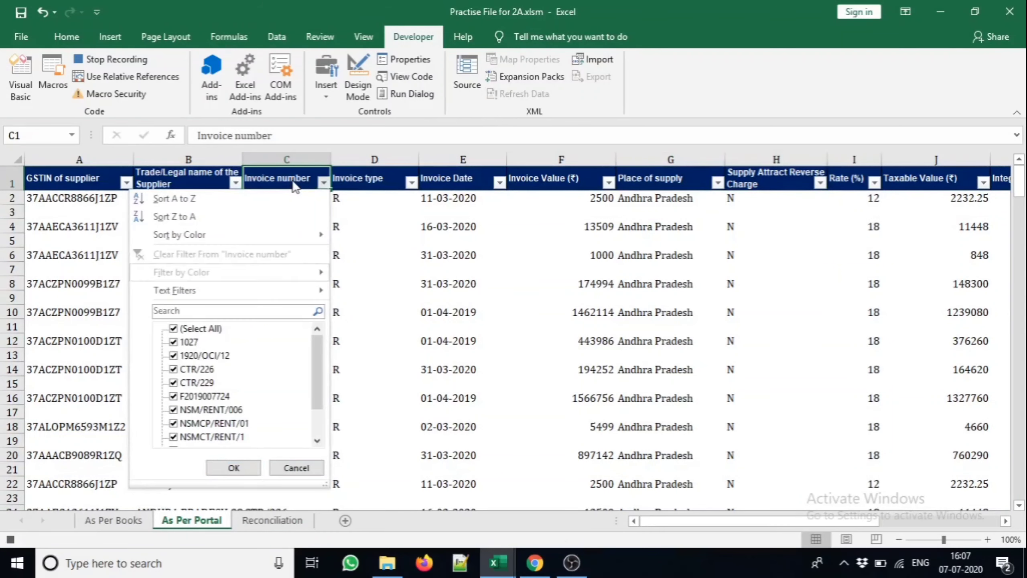
key(Down)
key(Right)
key(Left)
key(Down)
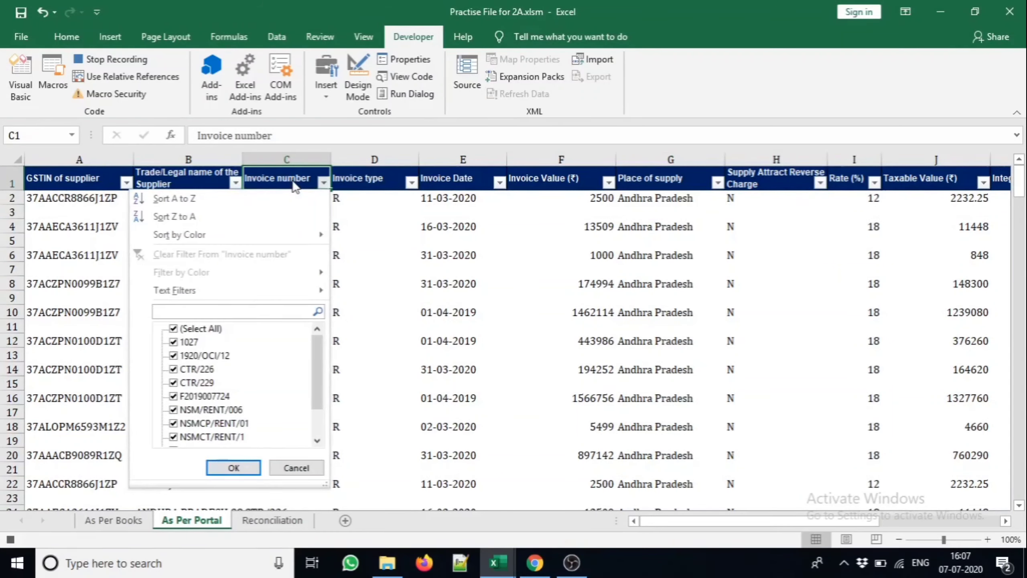
click(204, 329)
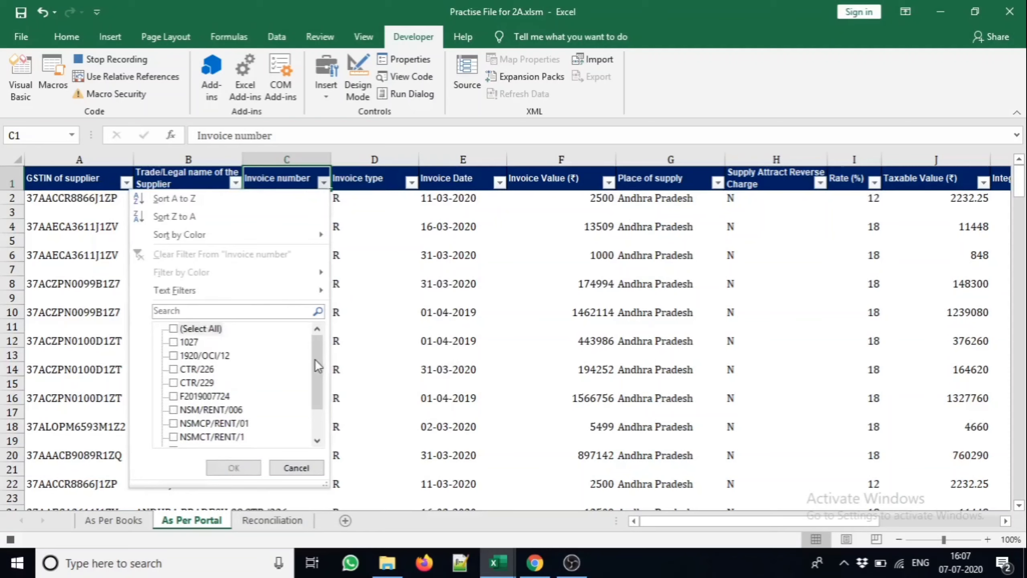
drag(314, 359, 304, 435)
click(208, 437)
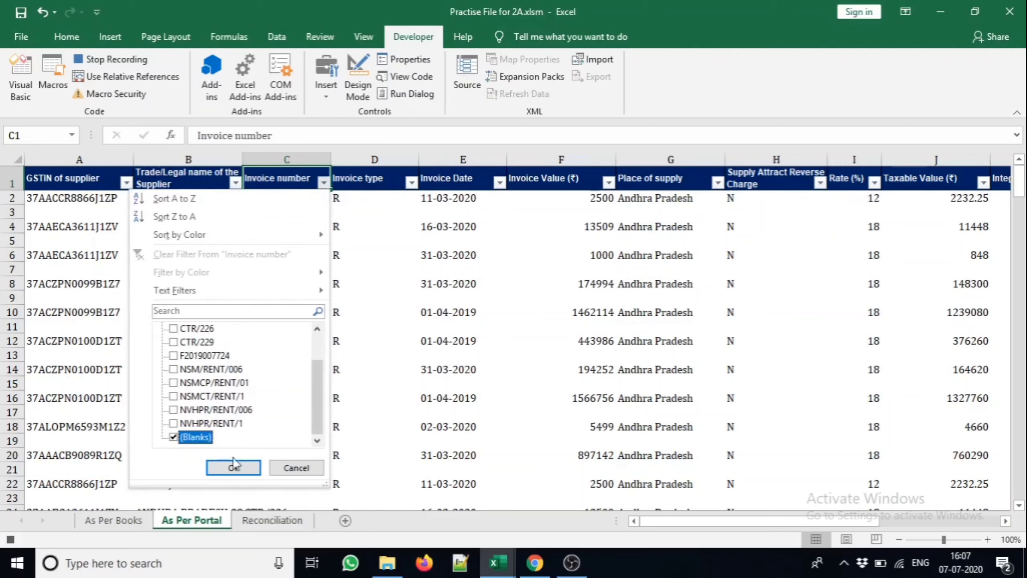
click(234, 468)
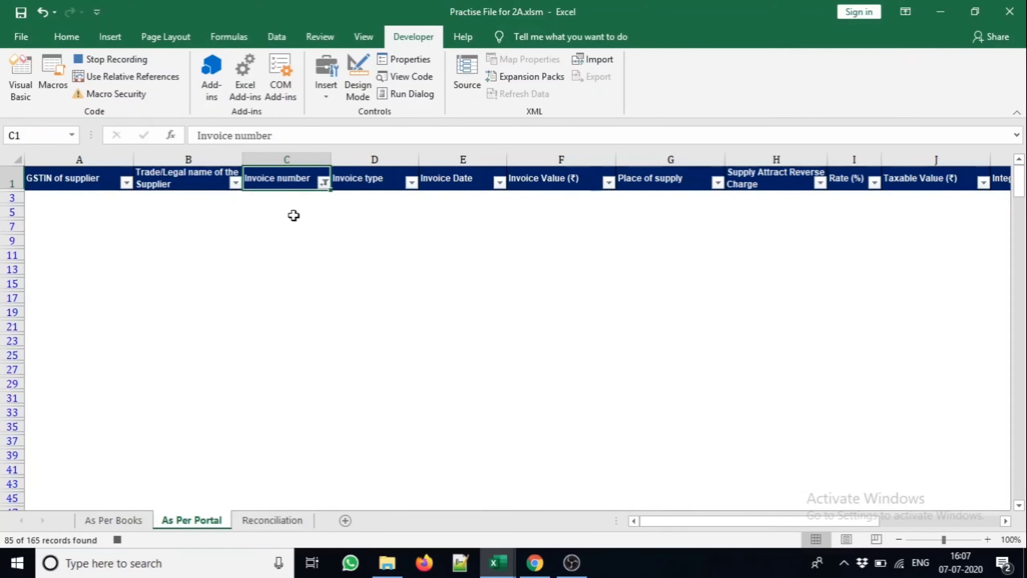
- Turn on relative references, delete all filtered blank rows from row 3 downward, and clear the Invoice number filter
click(285, 198)
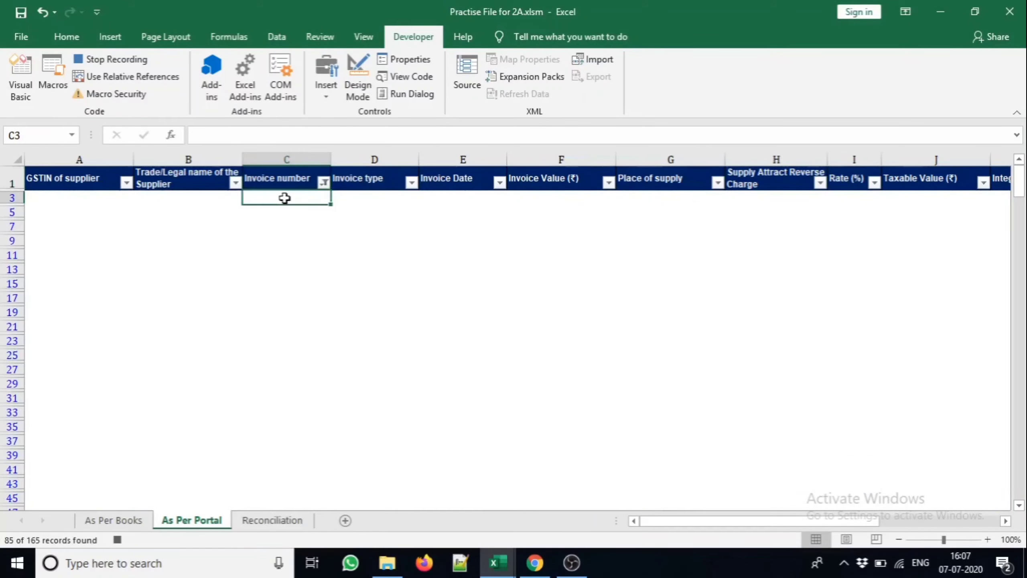
key(shift+space)
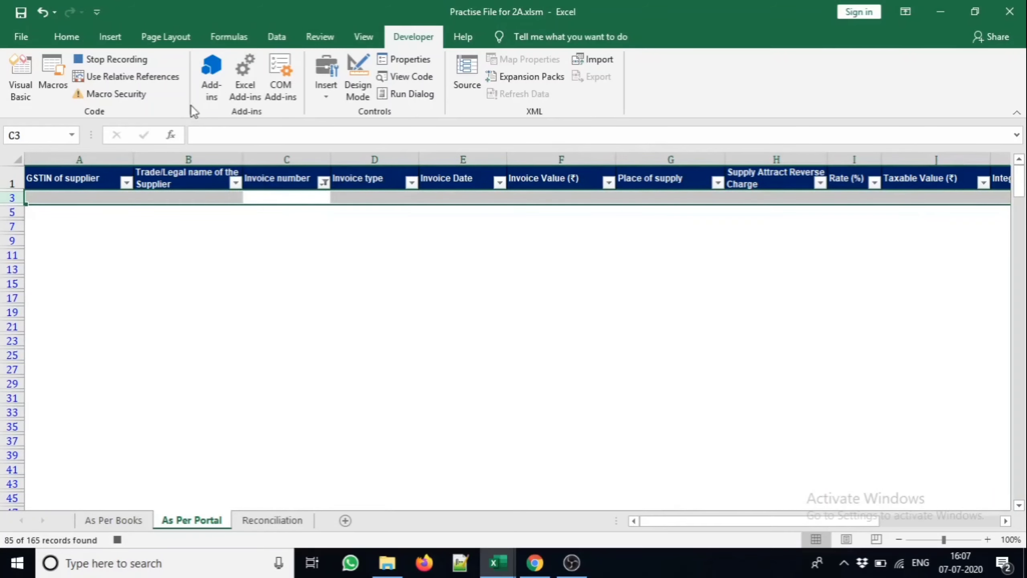
click(165, 83)
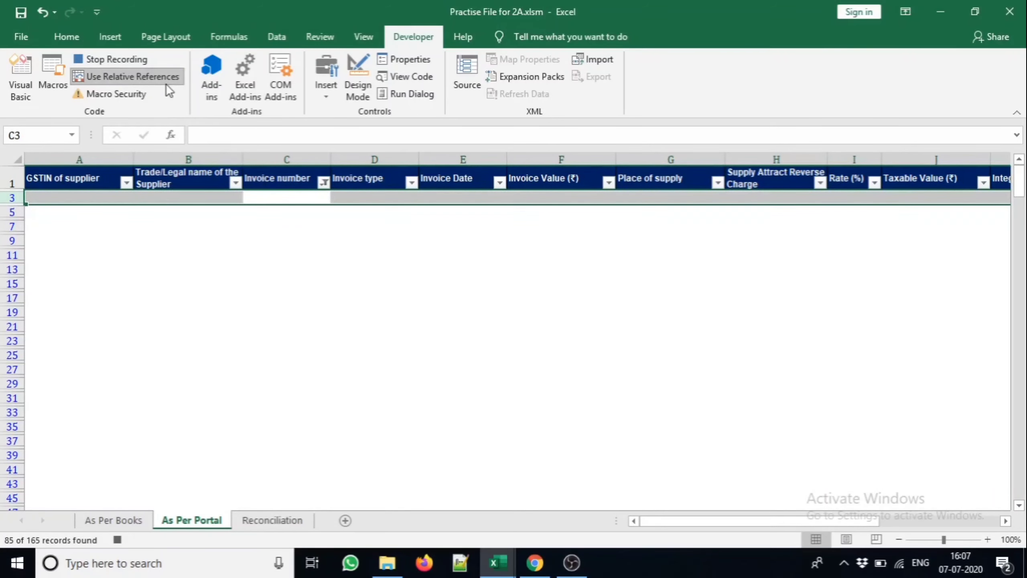
key(ctrl+shift+Down)
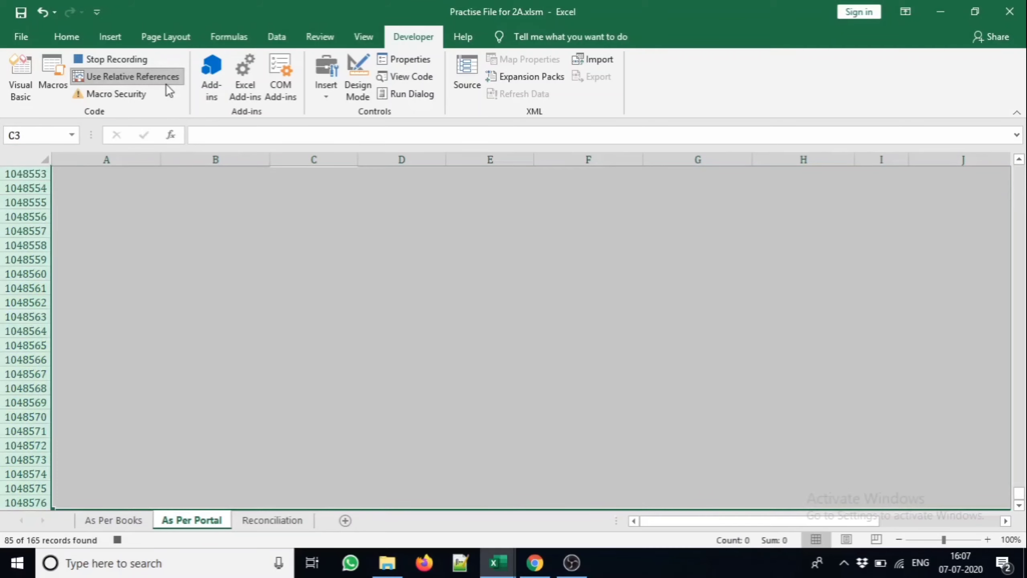
key(ctrl+BackSpace)
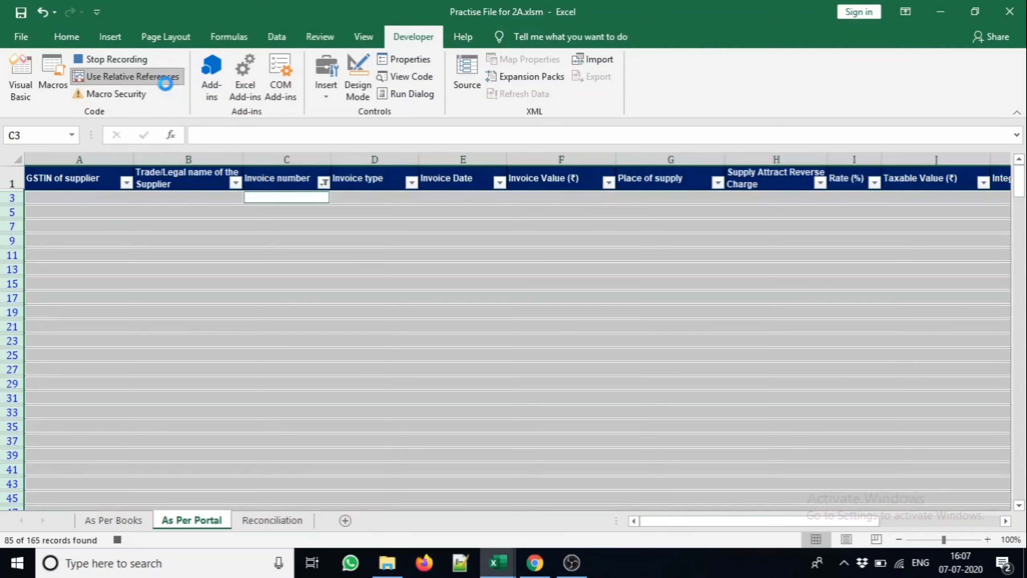
key(ctrl+minus)
click(280, 184)
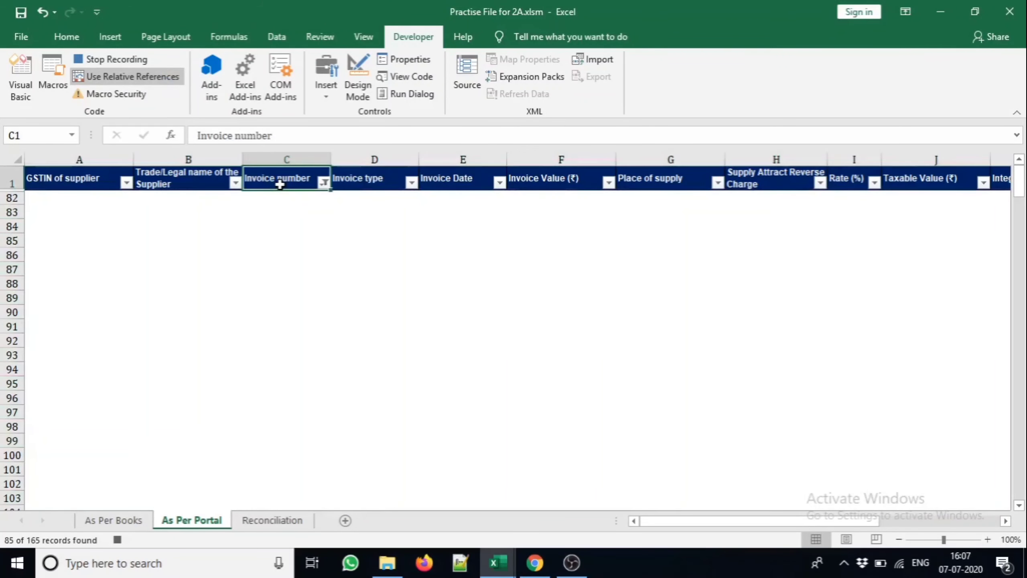
key(alt+d)
key(f)
key(s)
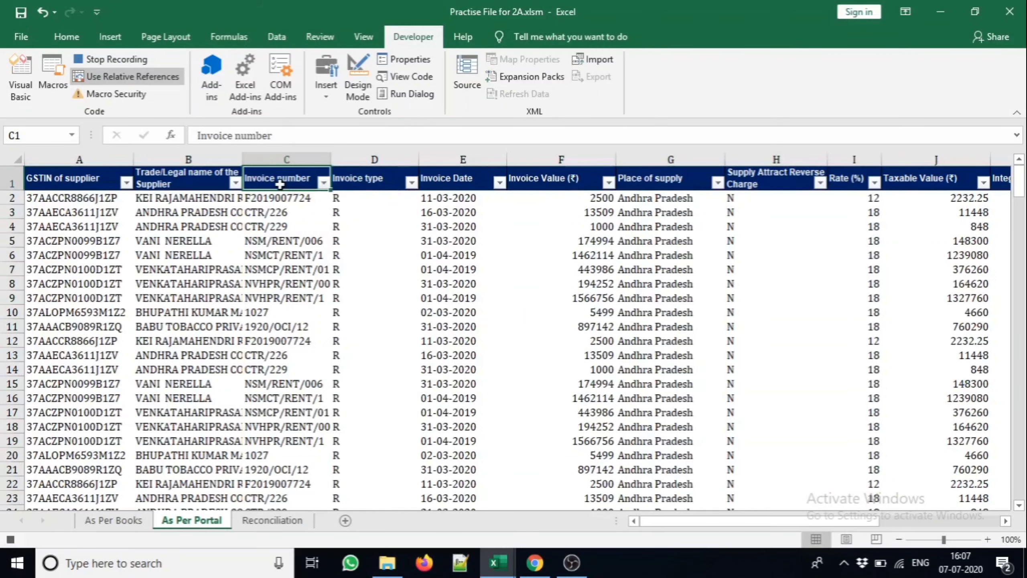
- Select cell A1, turn off relative references and stop recording the macro
click(81, 179)
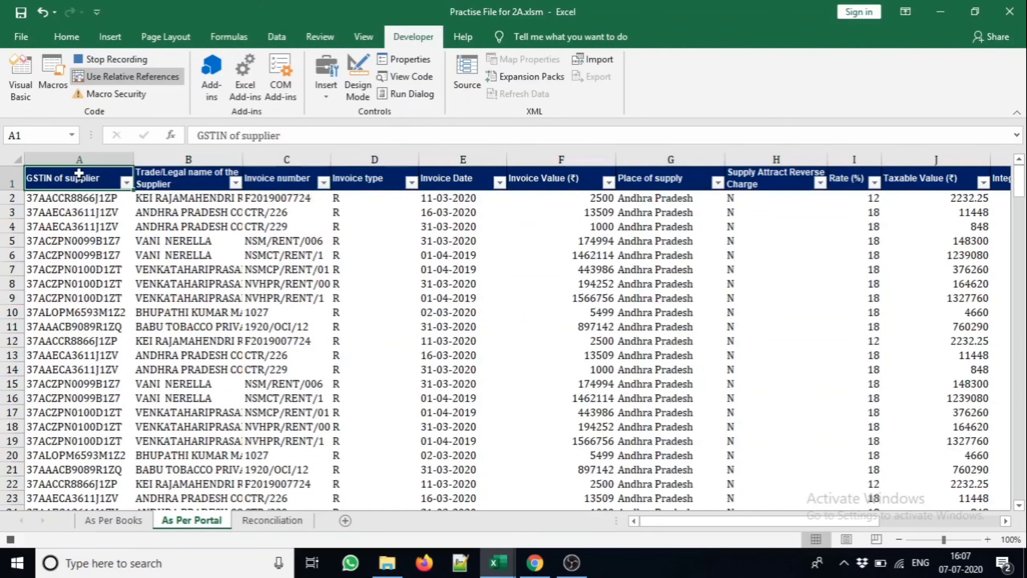
click(134, 82)
click(111, 58)
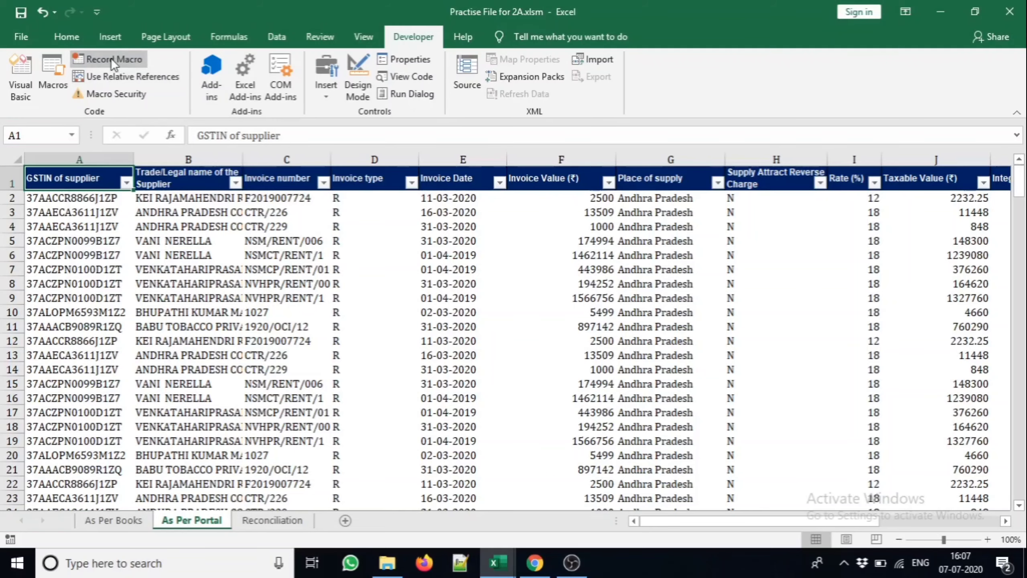
key(alt+Tab)
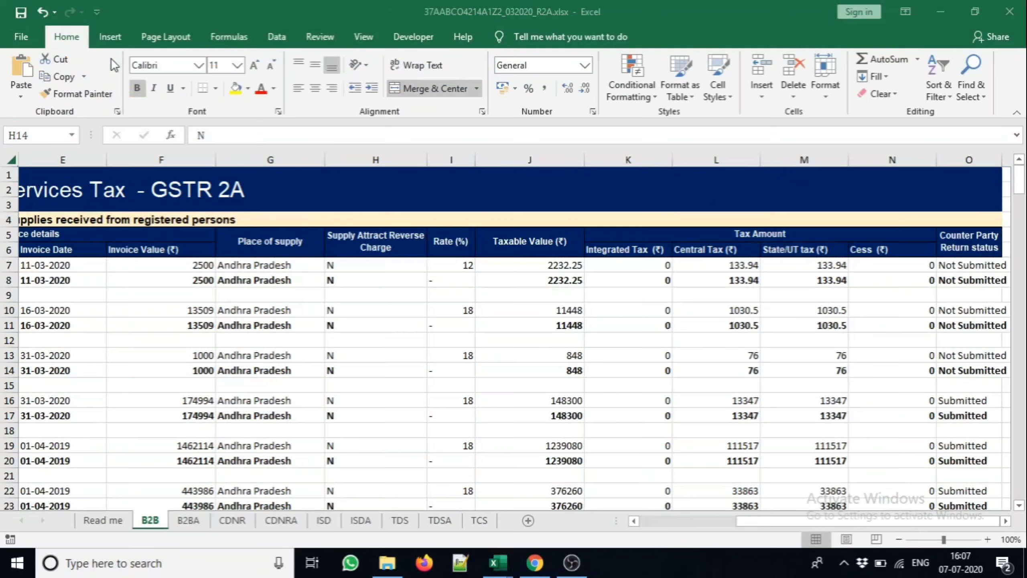
key(alt+Tab)
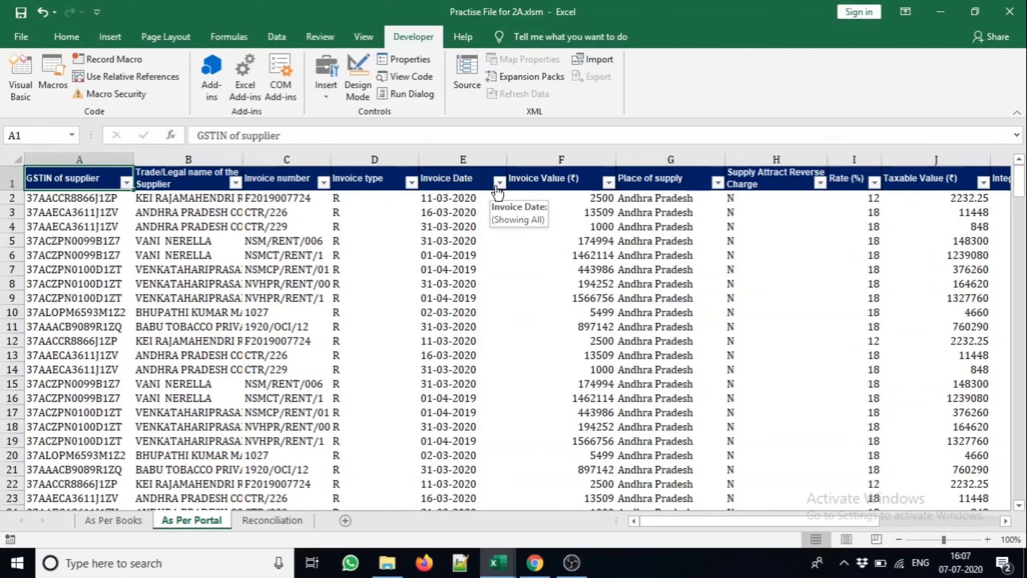
- Bring up the empty Reconciliation sheet, and open the GSTR2A Reconciliation workbook from the desktop
key(ctrl+Page_Down)
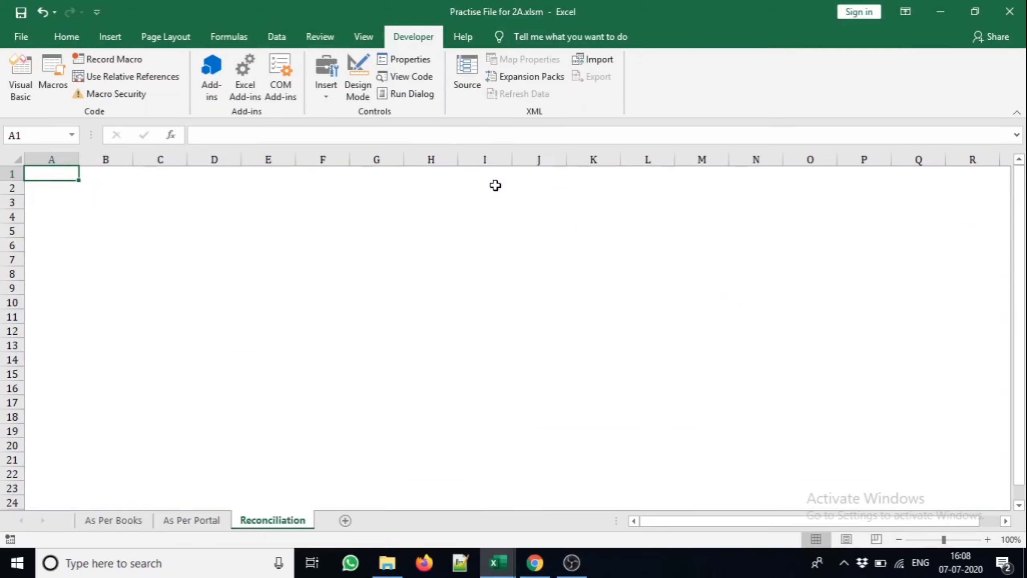
key(alt+Tab)
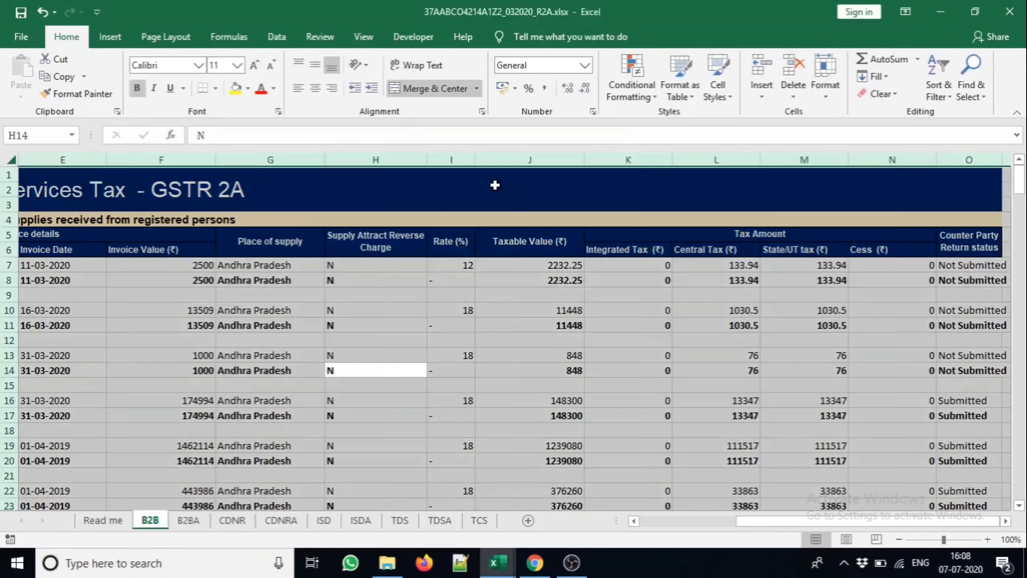
key(super+d)
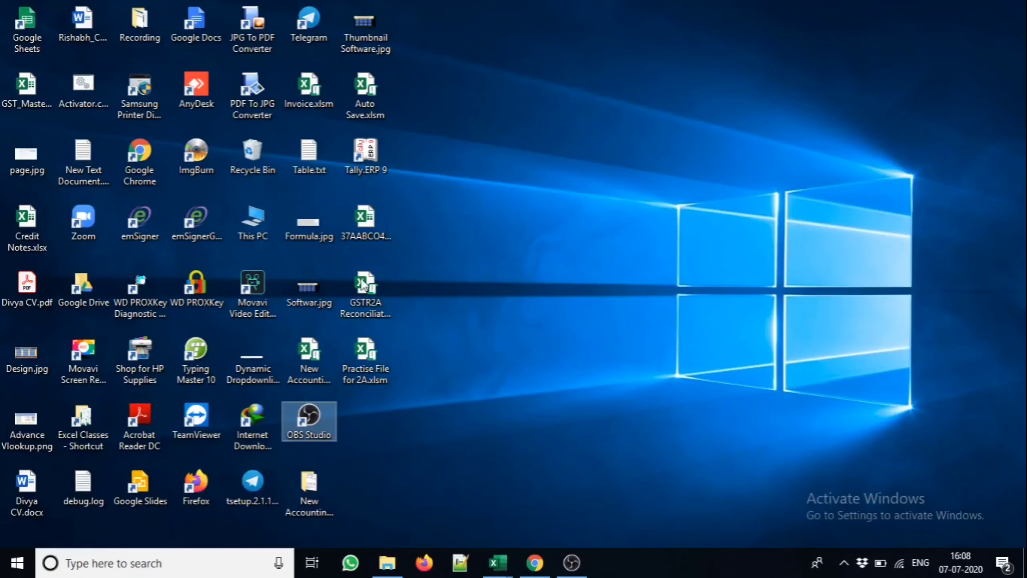
click(352, 290)
double_click(352, 290)
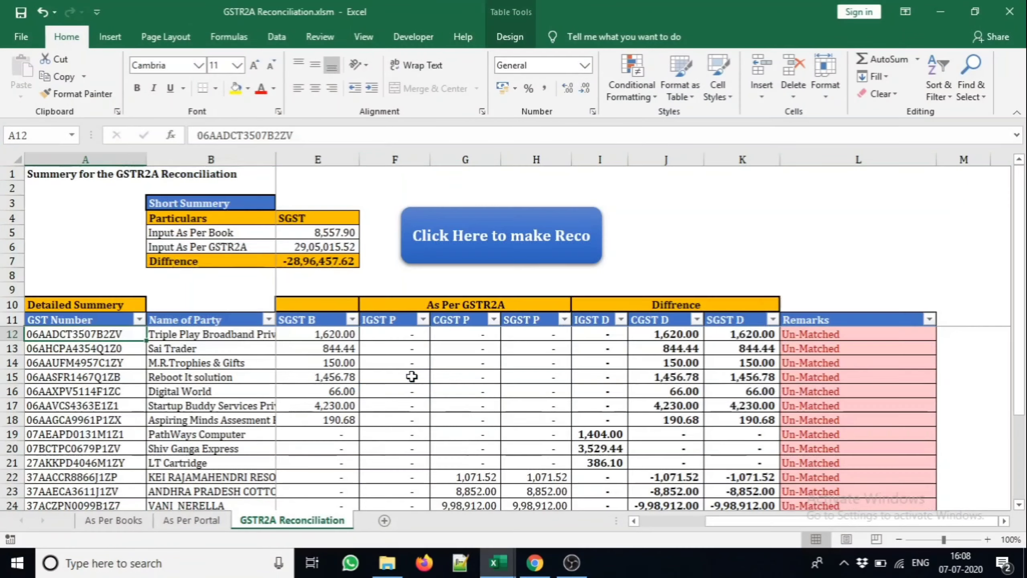
- Copy the entire GSTR2A Reconciliation sheet and paste it into the Reconciliation sheet of Practise File for 2A.xlsm
key(ctrl+a)
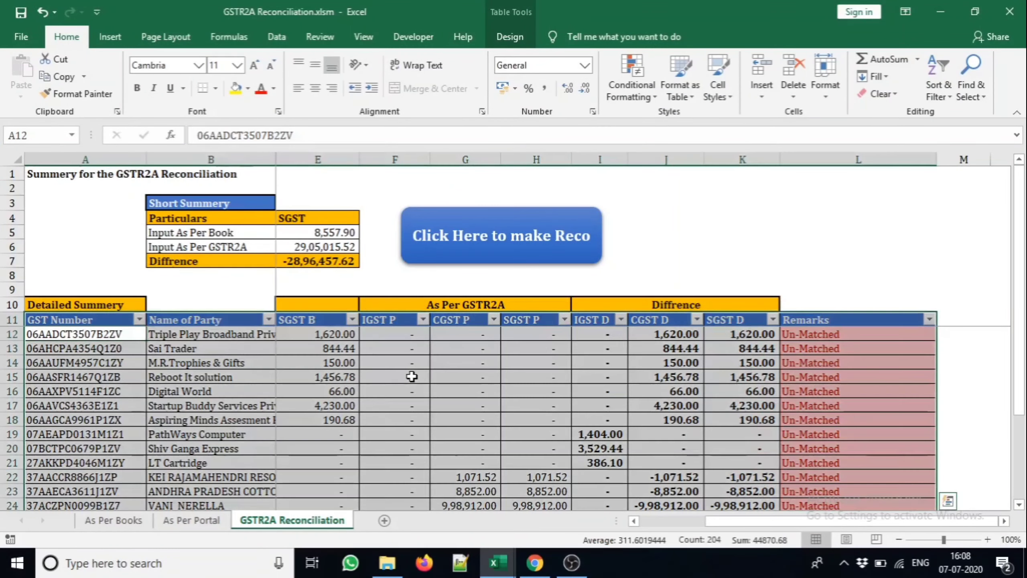
key(ctrl+a)
key(ctrl+c)
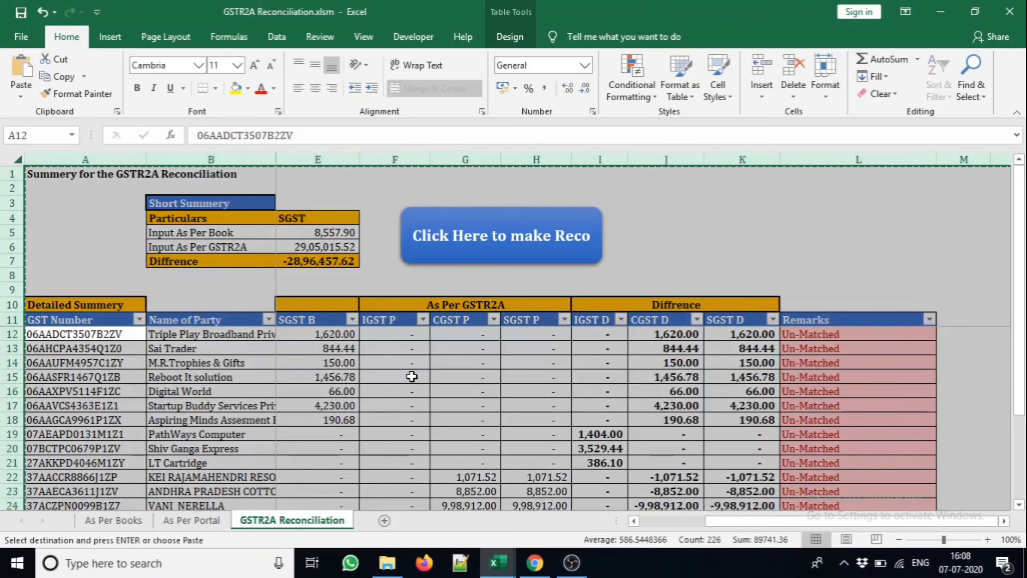
key(alt+Tab)
key(alt+Tab)
key(Tab)
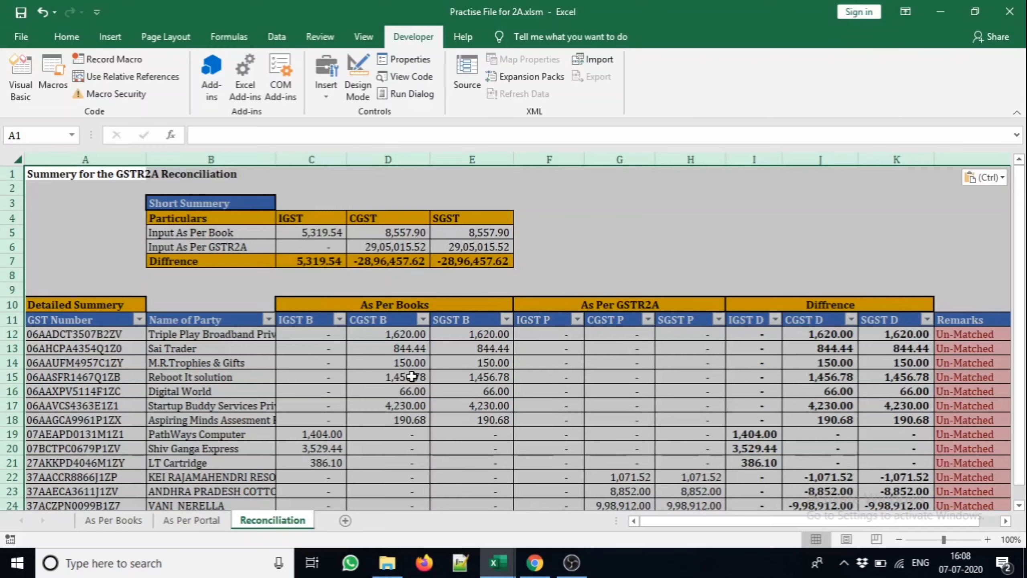
- Close GSTR2A Reconciliation.xlsm, keeping the copied data on the clipboard, and return to Practise File for 2A.xlsm
key(alt+Tab)
key(alt+Tab)
key(Tab)
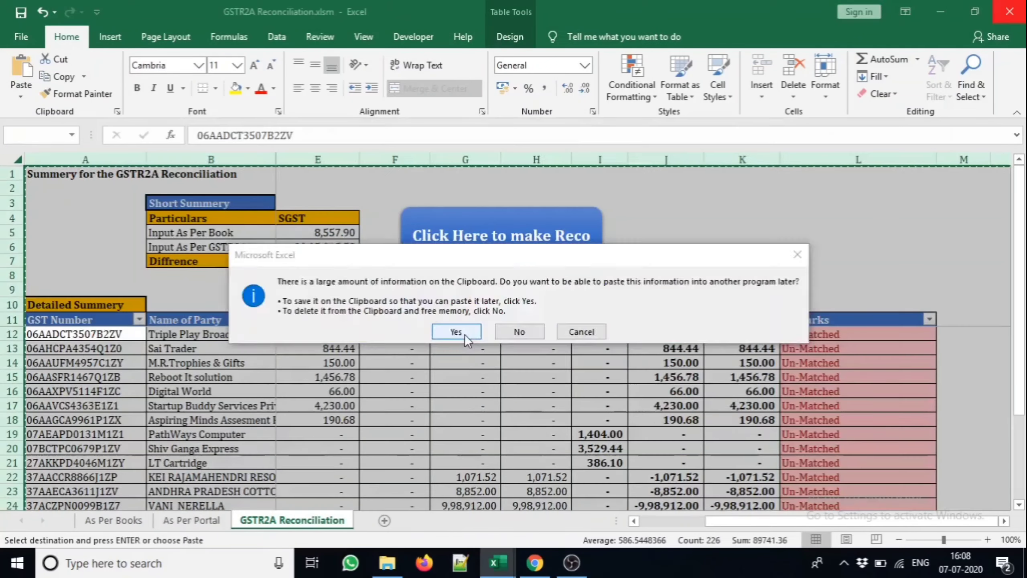
click(465, 335)
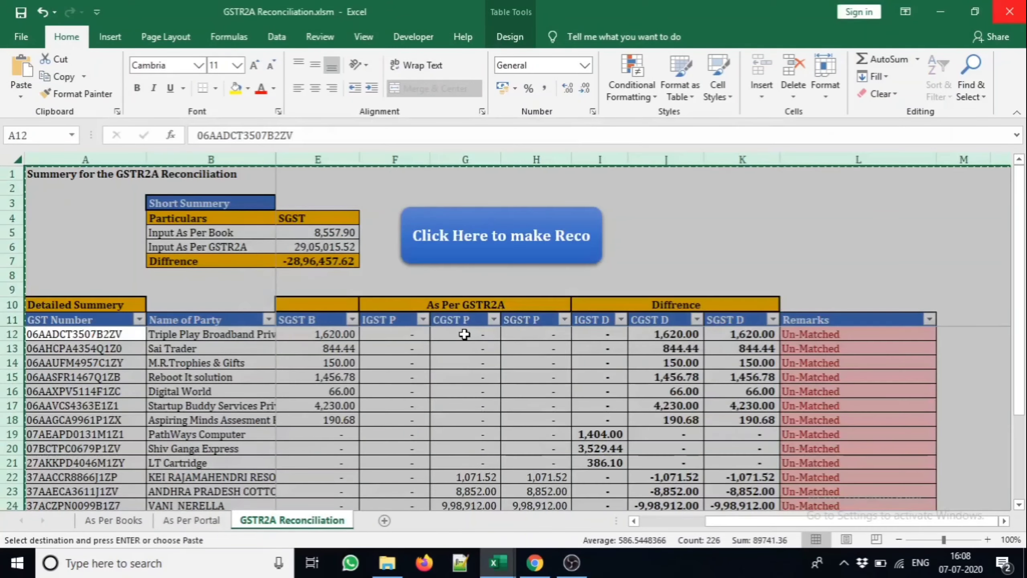
drag(465, 334, 1006, 50)
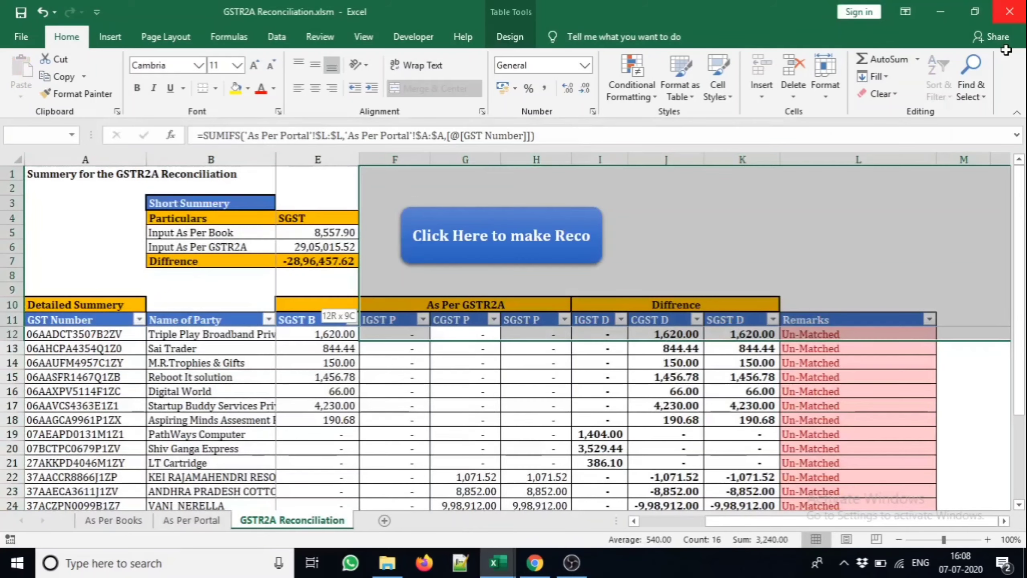
click(870, 216)
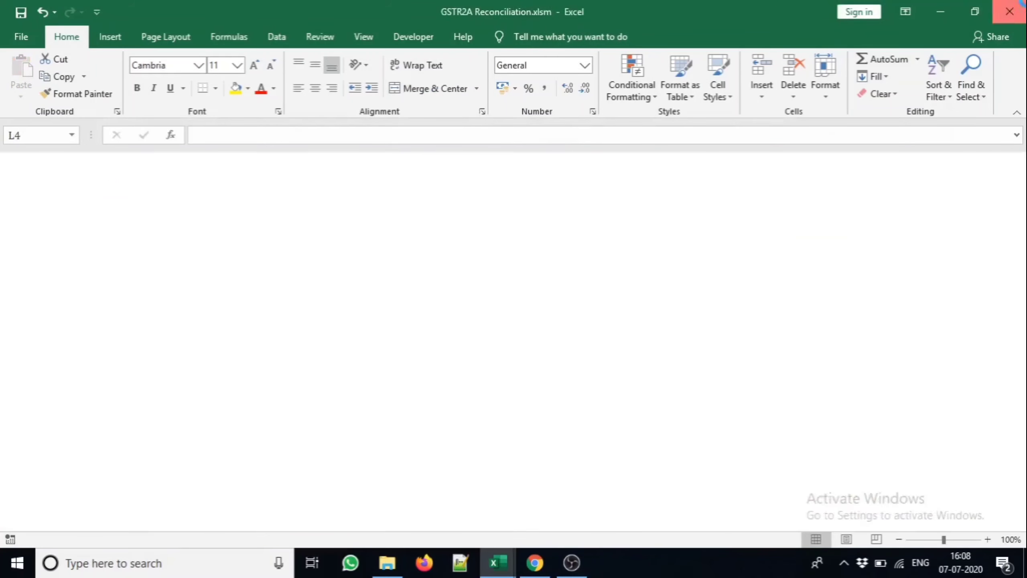
key(alt+Tab)
key(Tab)
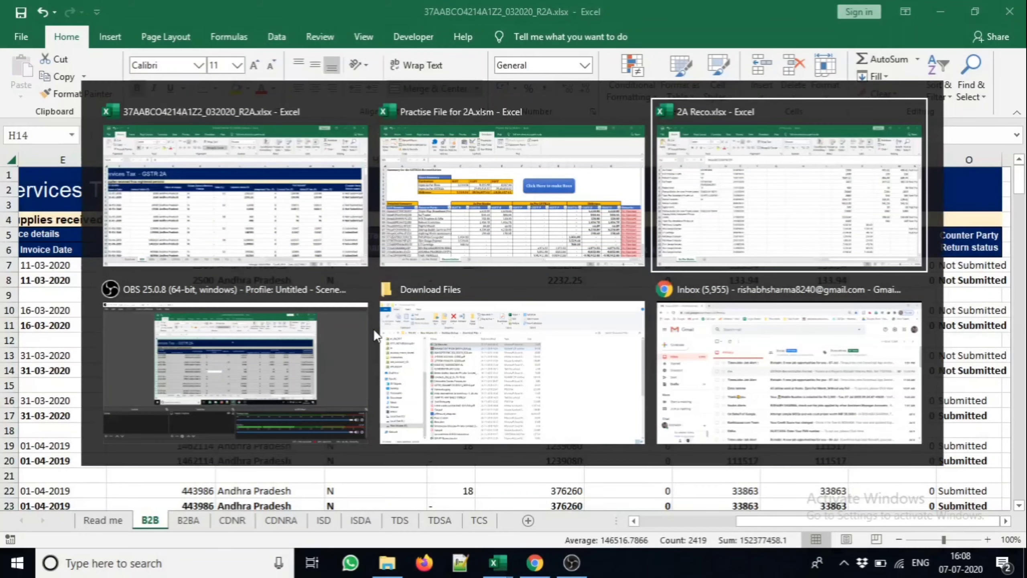
key(alt+shift+Tab)
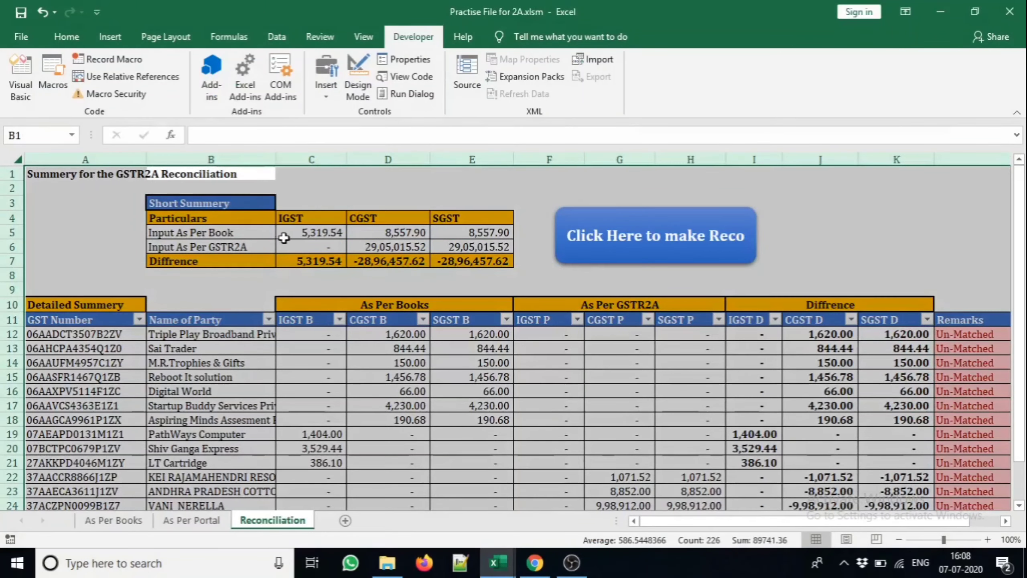
- Clear the IGST, CGST and SGST formulas in C5:E7 of the Short Summery
click(284, 238)
key(shift+Down)
key(shift+Down)
key(shift+Right)
key(shift+Right)
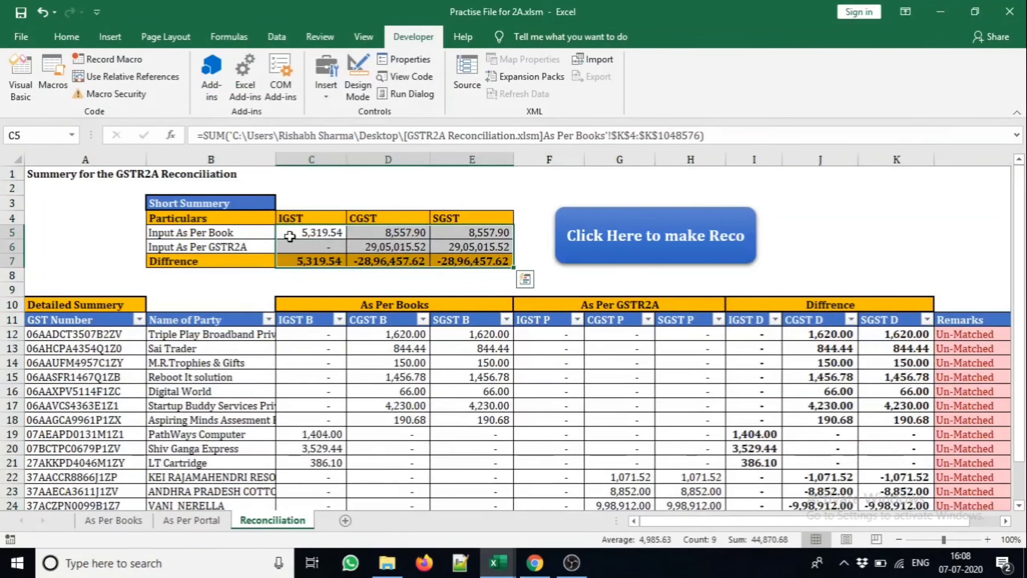
key(Delete)
- Clear all Detailed Summery data below the header row, from A12 across to the Remarks column and down
key(Down)
key(Down)
key(Down)
key(Down)
key(Down)
key(Down)
key(Down)
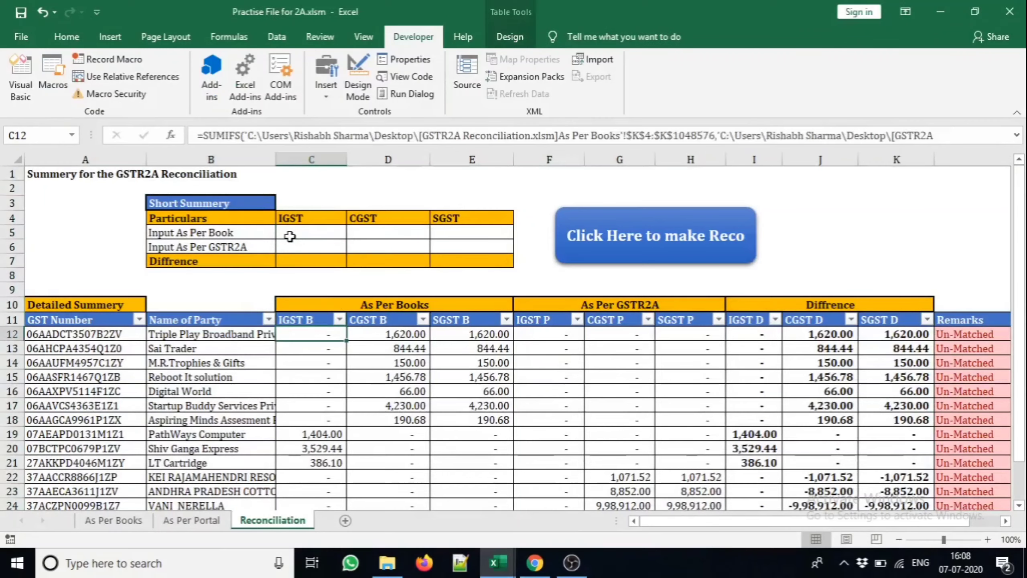
key(Home)
key(shift+Right)
key(shift+Right)
key(shift+Right)
key(shift+Right)
key(shift+Right)
key(shift+Right)
key(shift+Right)
key(shift+Right)
key(shift+Right)
key(shift+Right)
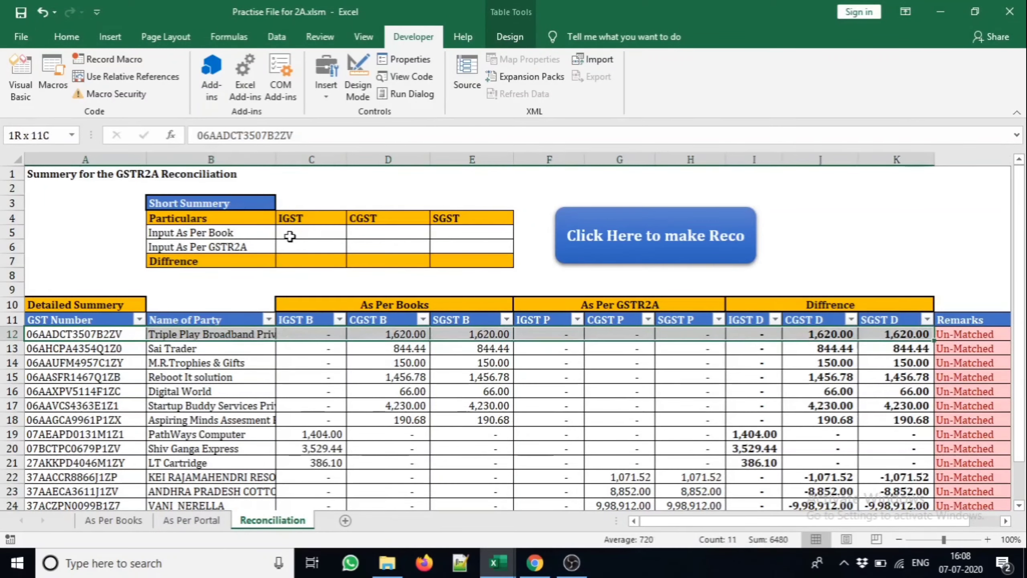
key(ctrl+shift+Down)
key(Delete)
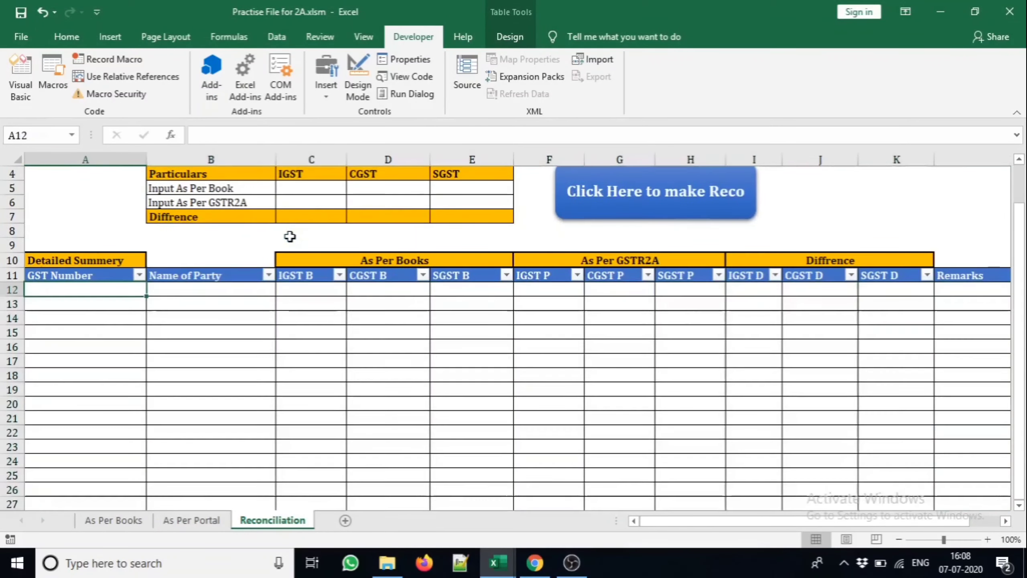
- Review the headings and layout of the cleared Short Summery and Detailed Summery on the Reconciliation sheet
key(Up)
key(ctrl+Home)
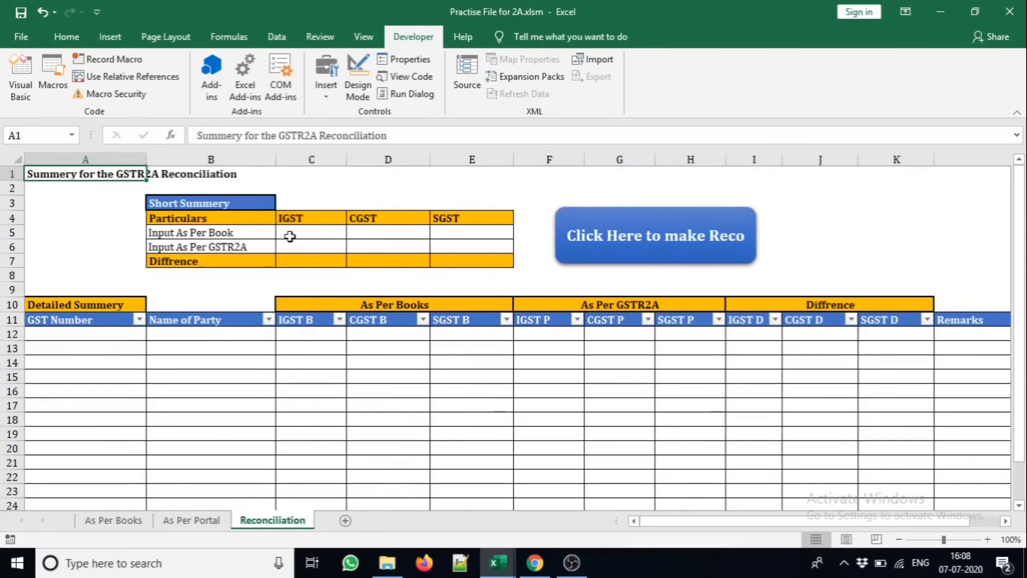
key(Down)
key(Down)
key(Down)
key(Down)
key(Down)
key(Down)
key(Down)
key(Down)
key(Down)
key(Down)
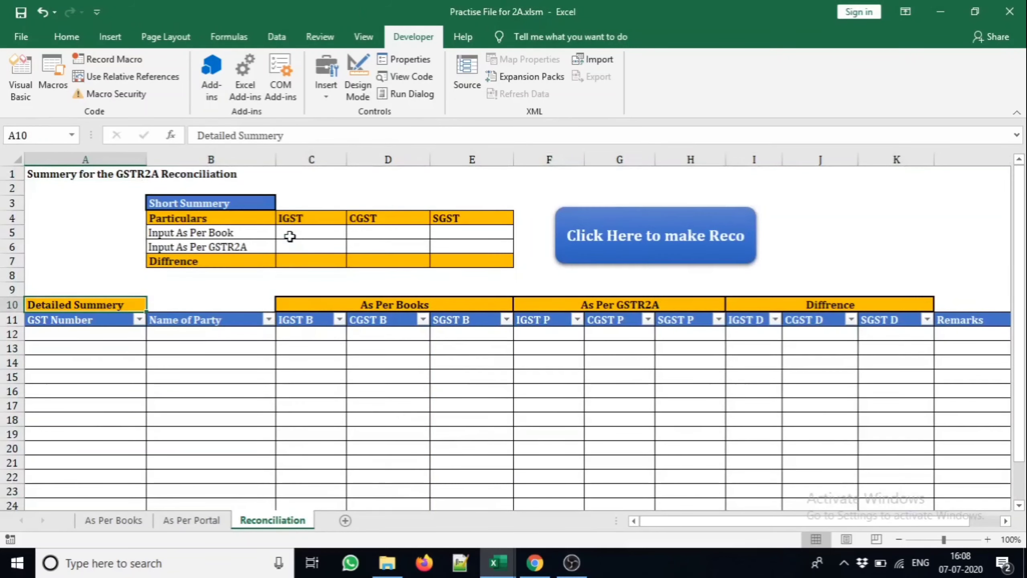
key(Right)
key(Right)
key(Right)
key(Left)
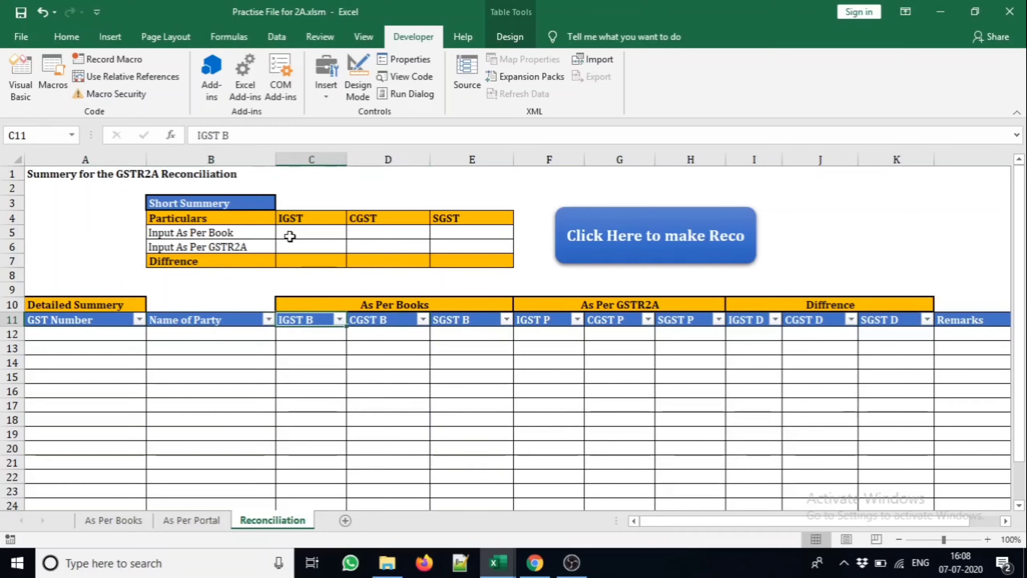
- Select the whole Detailed Summery table from the GST Number header in A11 and convert it to a normal range
key(Left)
key(Left)
key(Down)
key(Up)
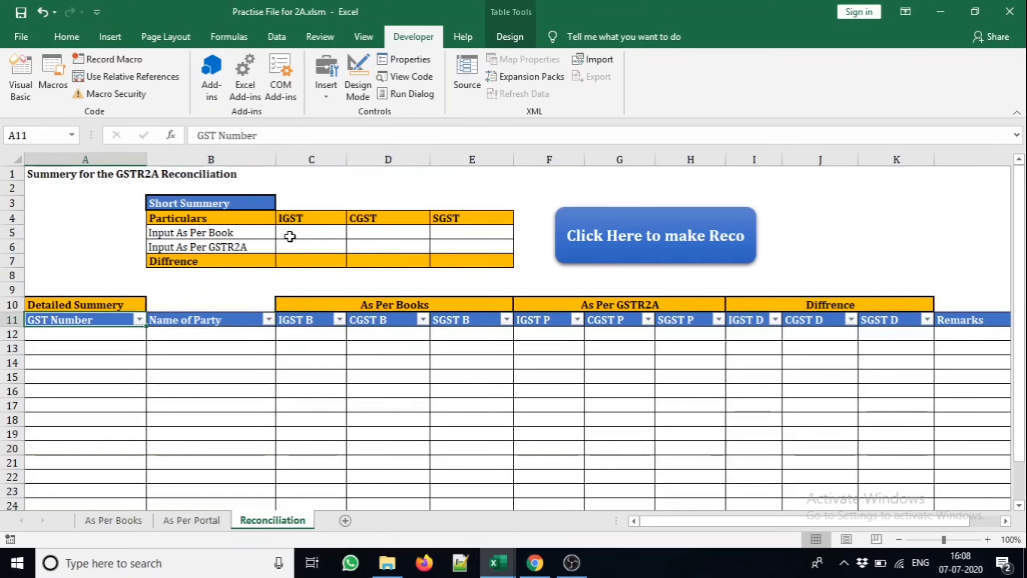
key(ctrl+shift+Down)
key(ctrl+shift+Right)
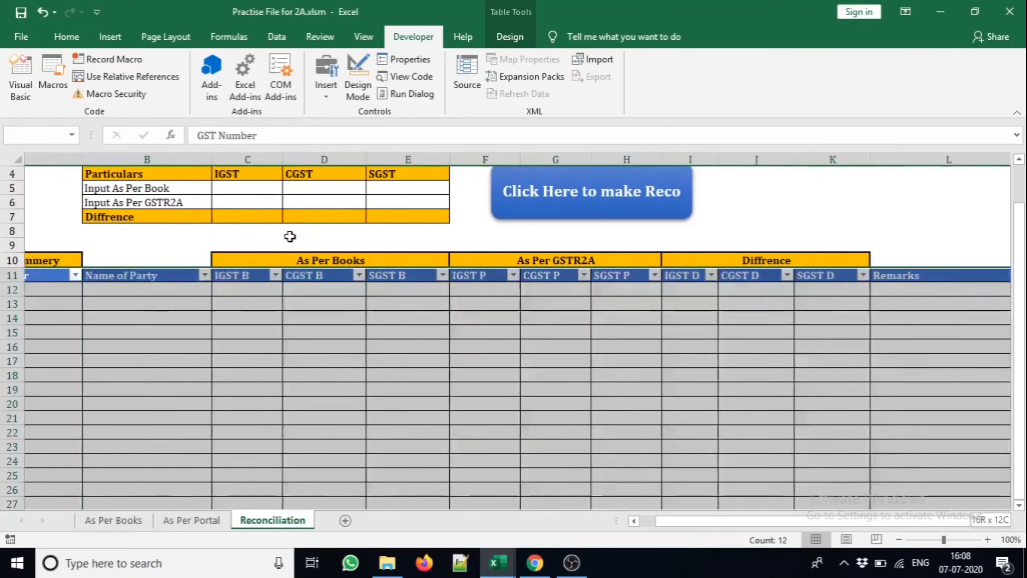
right_click(535, 340)
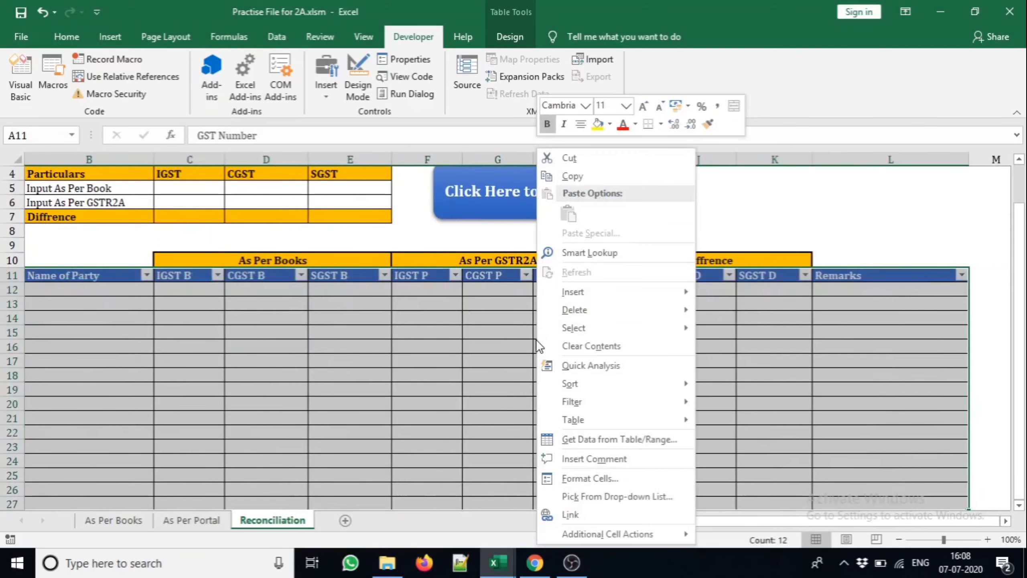
mouse_move(646, 426)
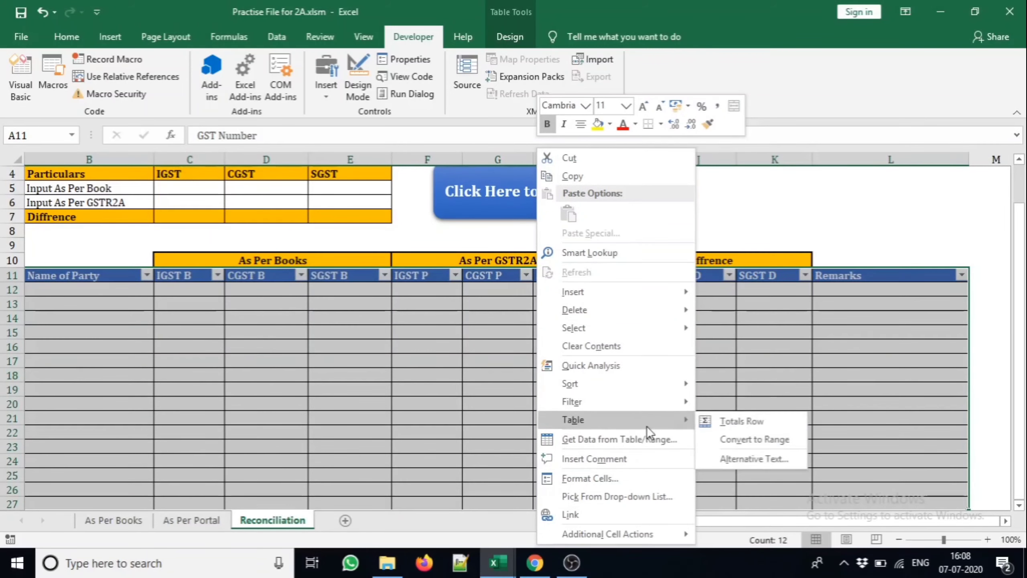
click(714, 442)
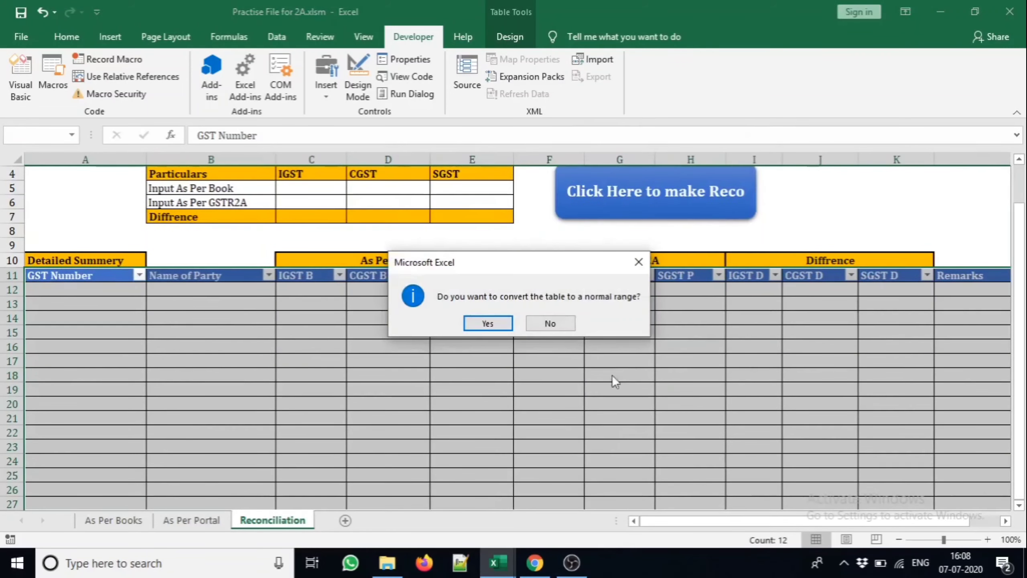
click(476, 324)
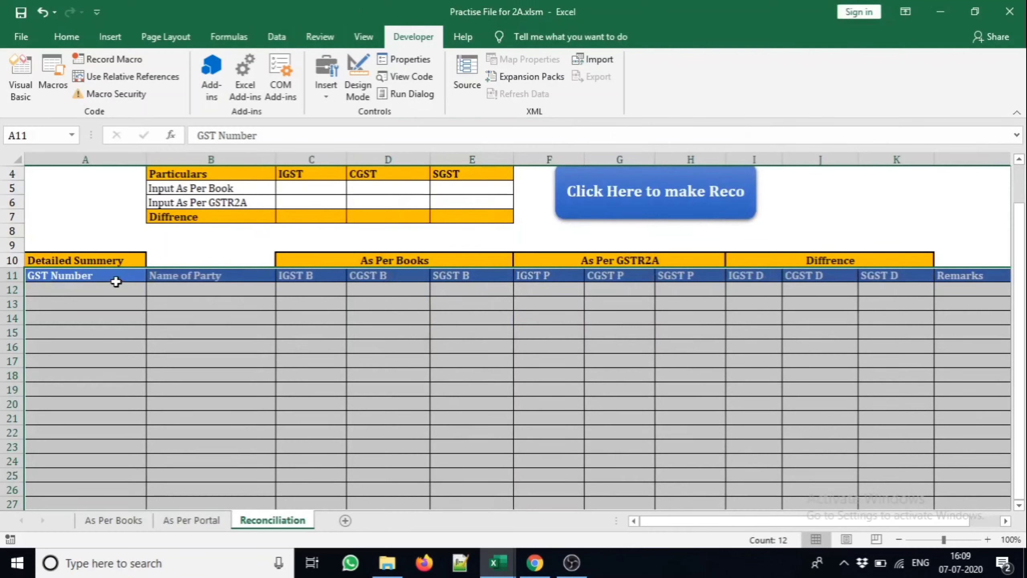
- Create a table with headers from the Detailed Summery range A11:L27
click(113, 280)
key(ctrl+shift+Right)
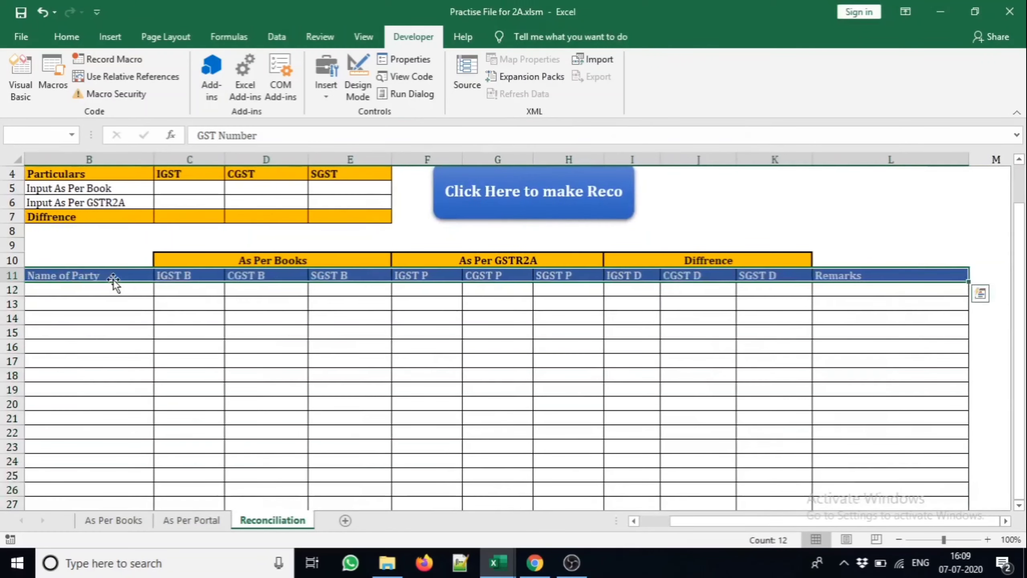
key(shift+Down)
key(ctrl+shift+Down)
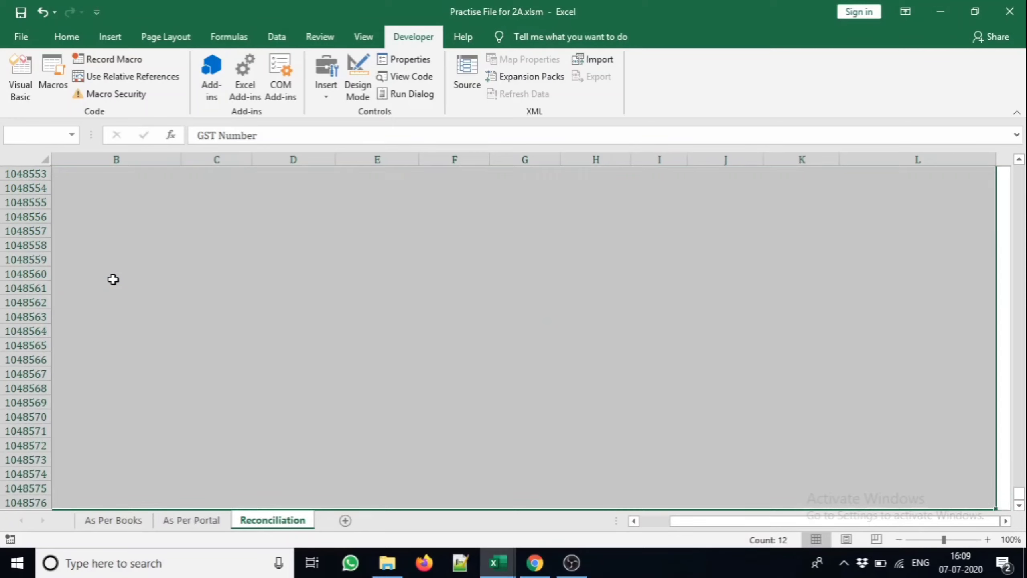
key(ctrl+shift+Up)
key(shift+Down)
key(shift+Down)
key(shift+Down)
key(shift+Down)
key(shift+Down)
key(shift+Down)
key(shift+Down)
key(shift+Down)
key(shift+Down)
key(shift+Down)
key(shift+Down)
key(shift+Down)
key(shift+Down)
key(shift+Down)
key(shift+Down)
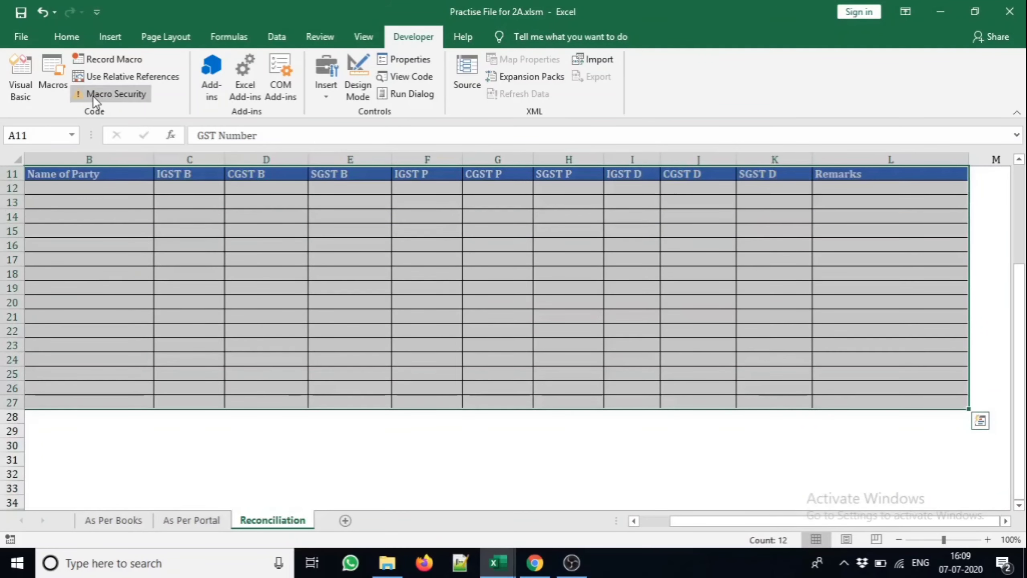
key(alt+n)
key(t)
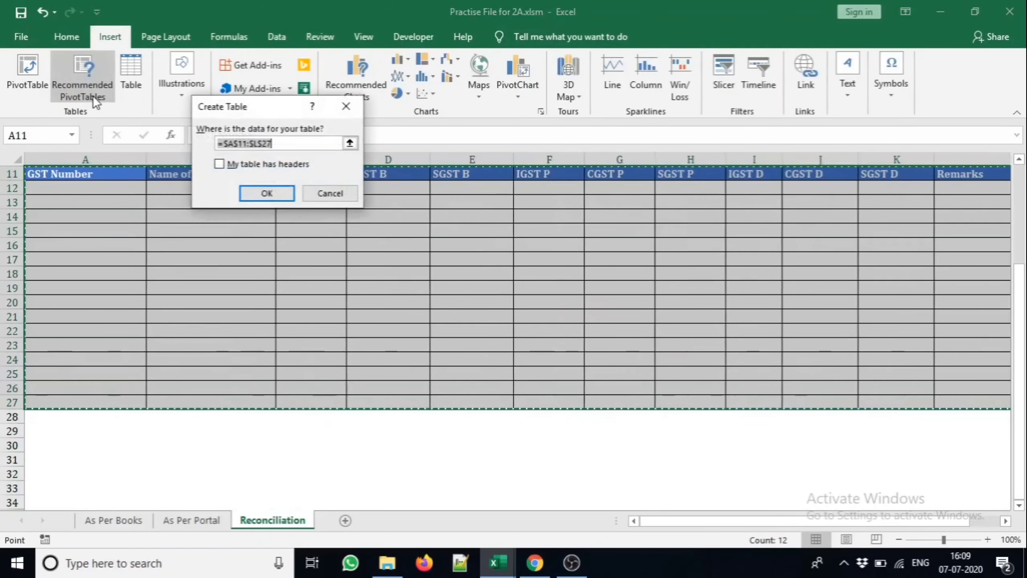
click(219, 163)
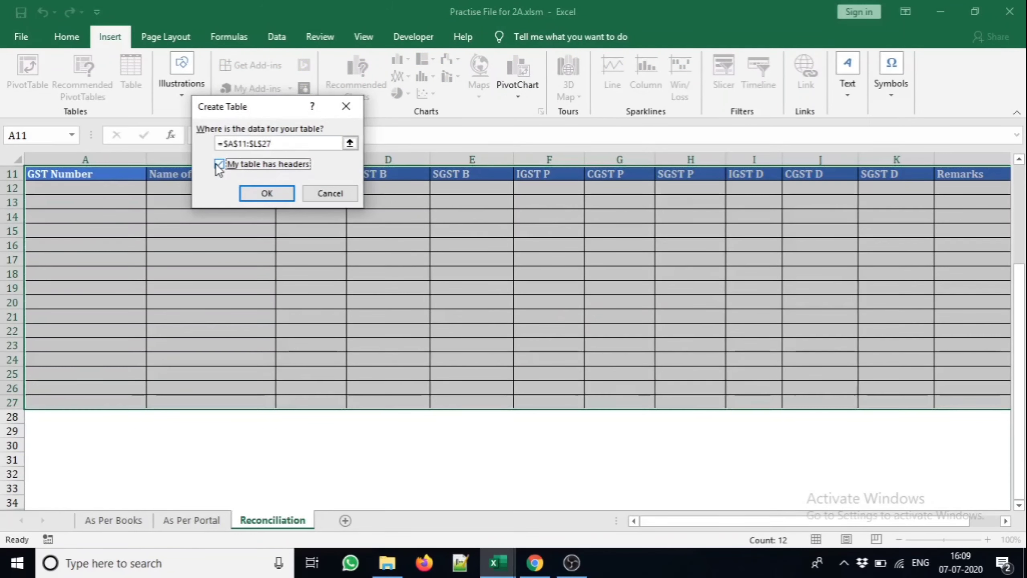
click(267, 193)
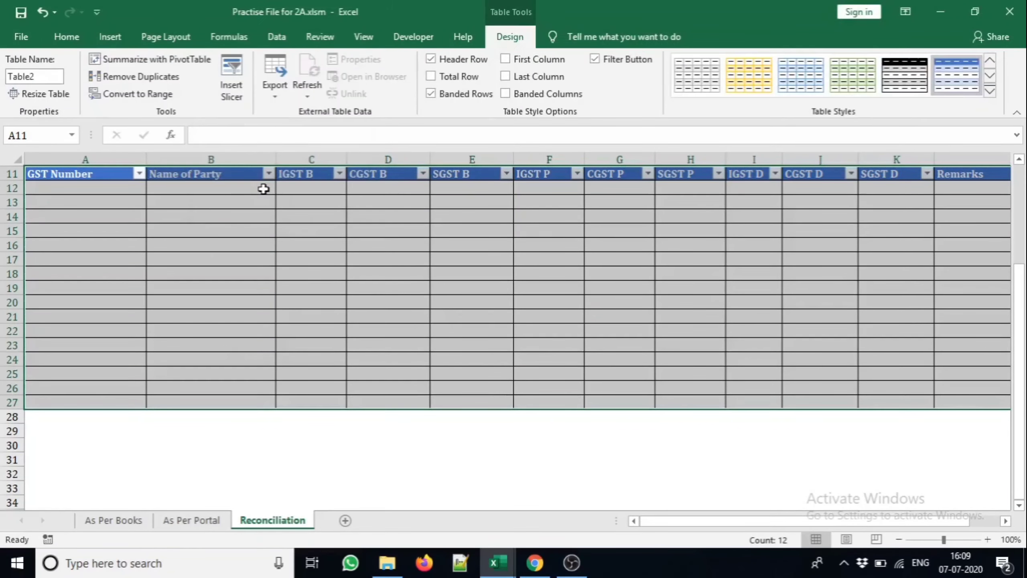
drag(1023, 335, 1024, 241)
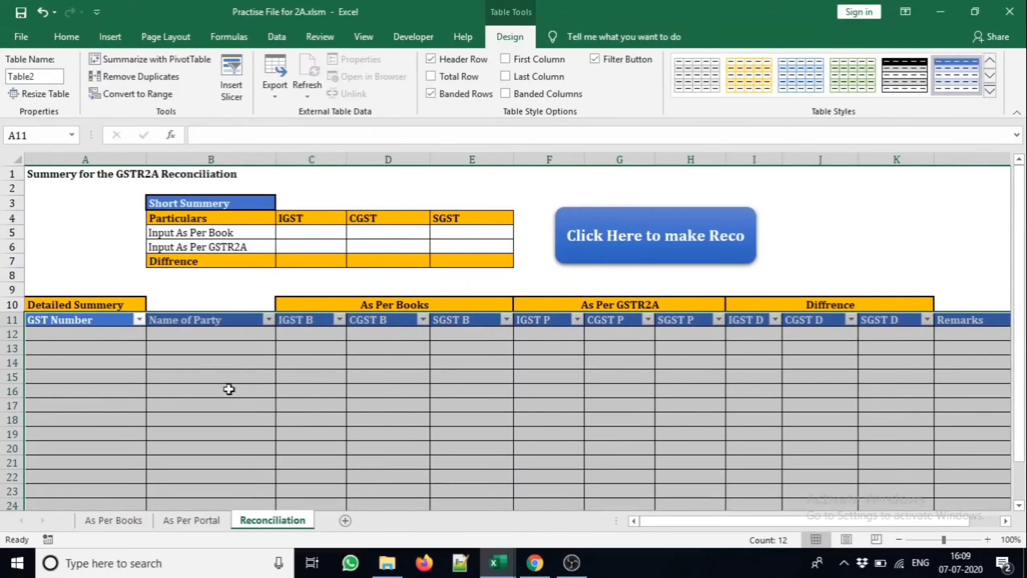
- Start recording a macro named Reconciliation from cell A11, stored in This Workbook, with the shortcut Ctrl+Shift+M
click(80, 323)
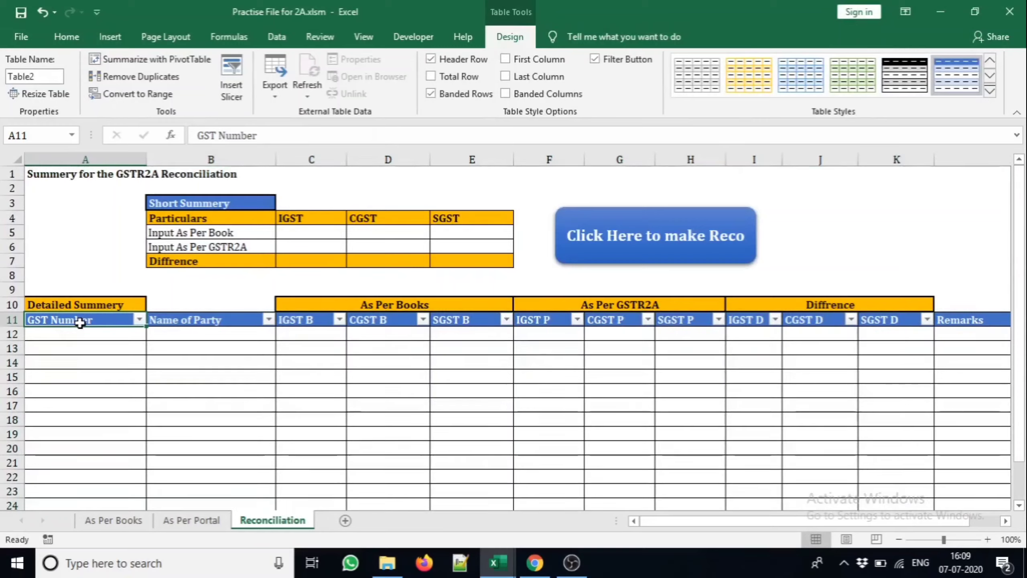
click(412, 37)
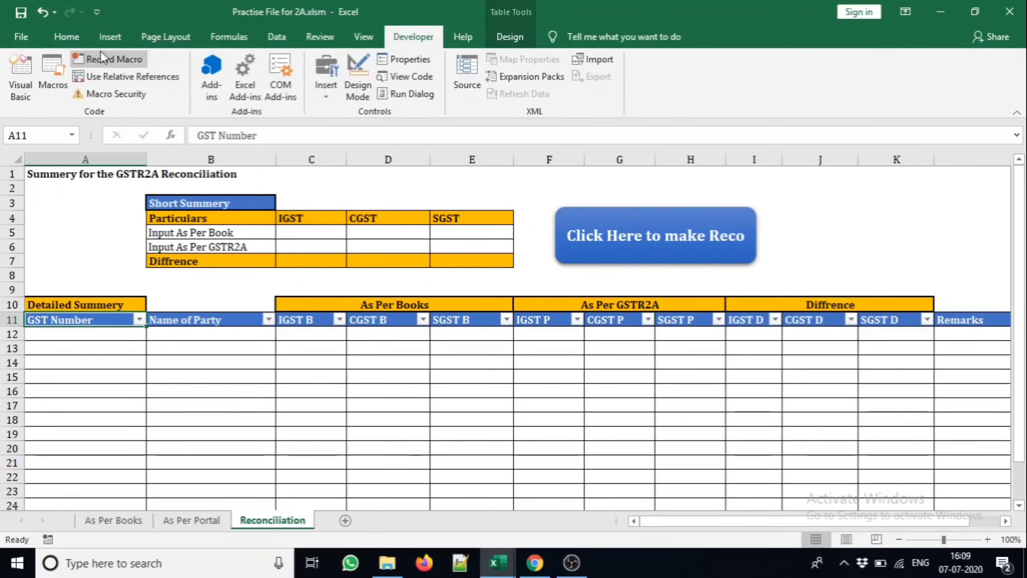
click(114, 59)
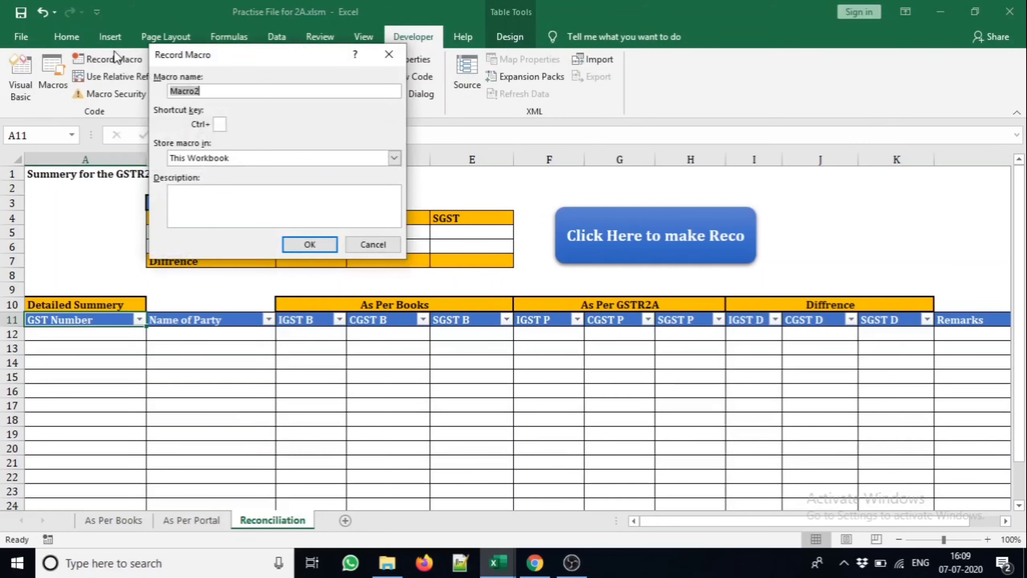
text(Reco)
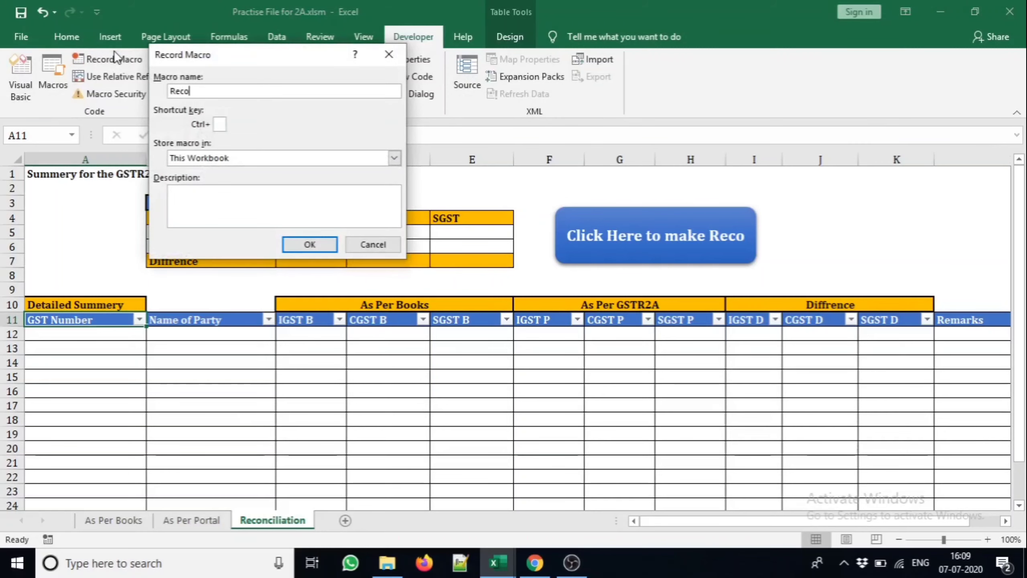
text(nciliation)
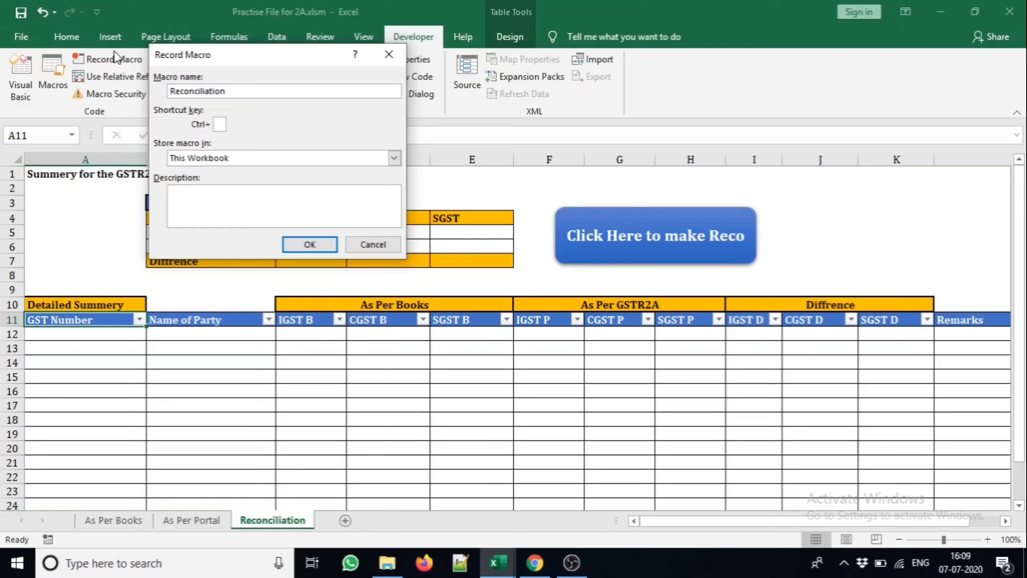
key(Tab)
text(M)
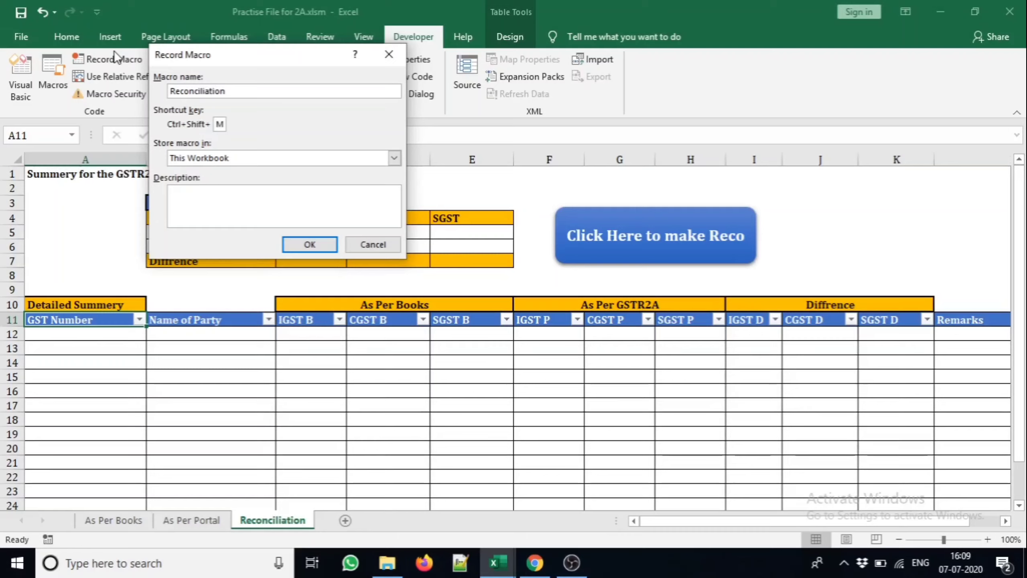
click(317, 242)
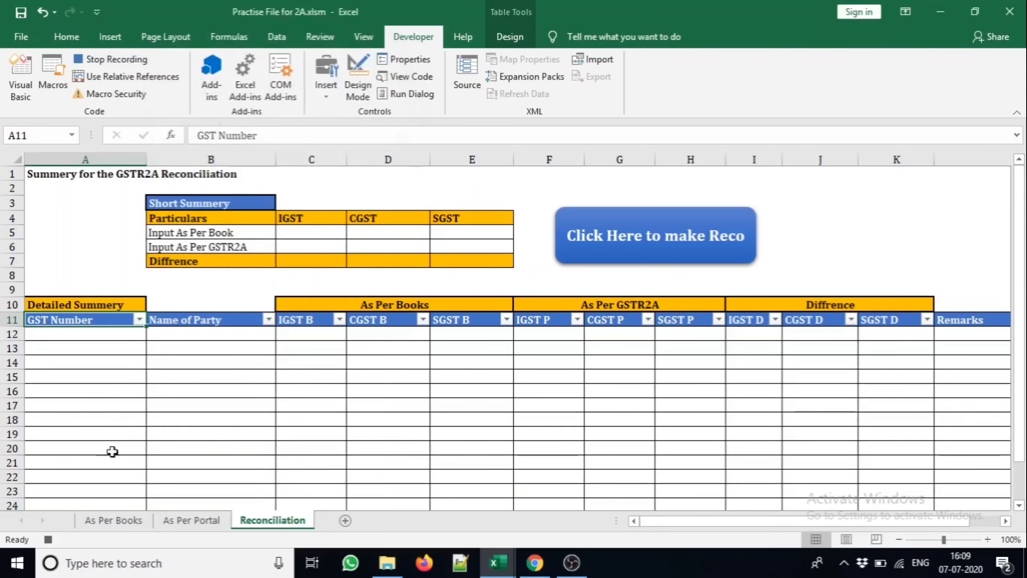
- Copy all supplier GSTINs from A2 down on the As Per Books sheet, using relative references only while extending the selection
click(120, 521)
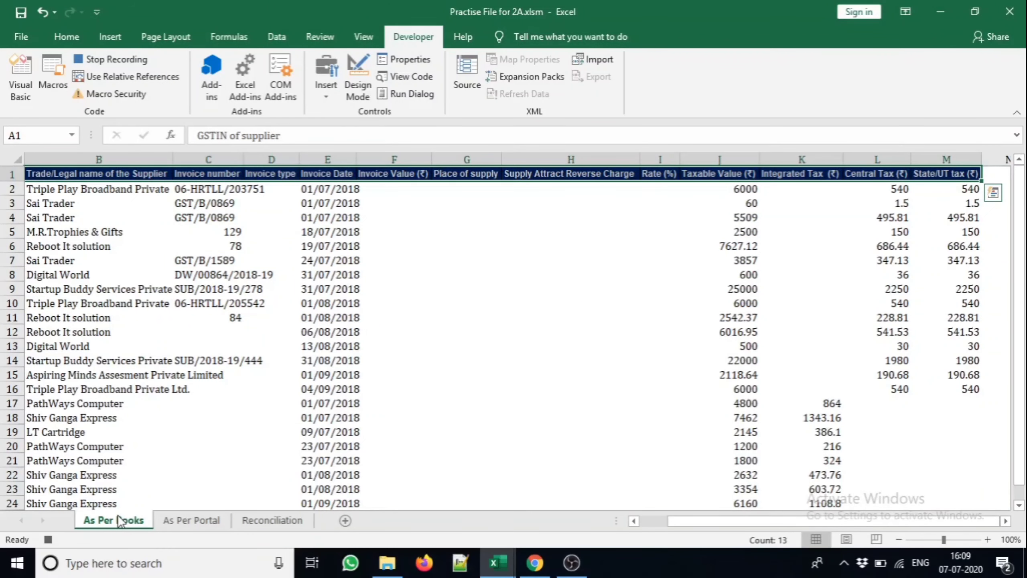
click(638, 521)
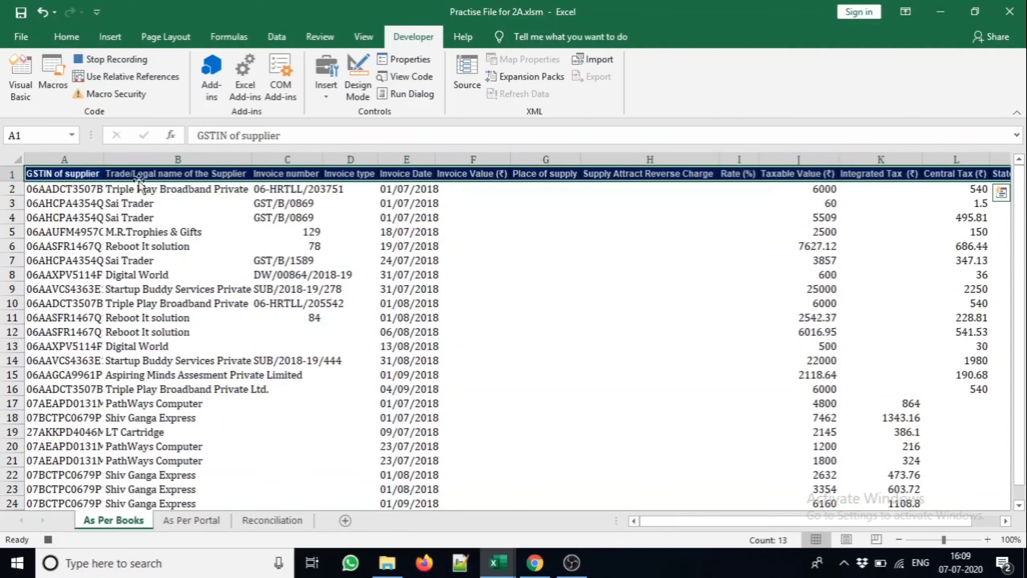
click(83, 173)
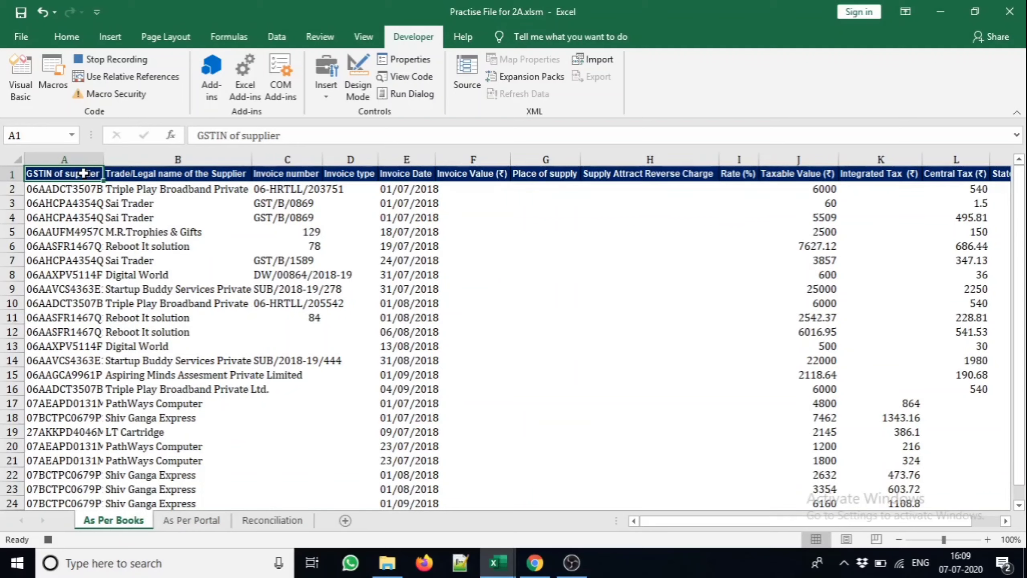
key(Down)
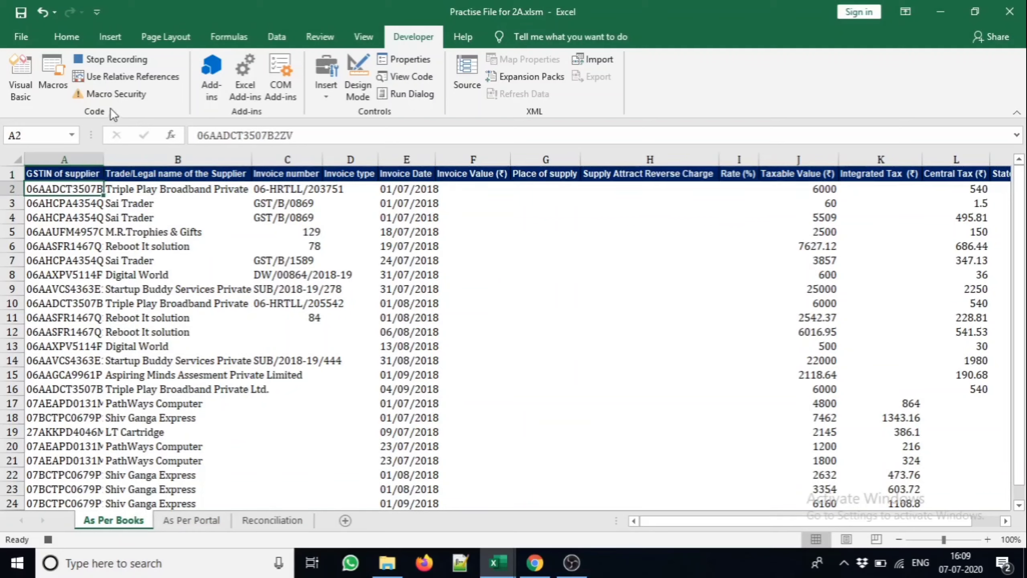
click(153, 77)
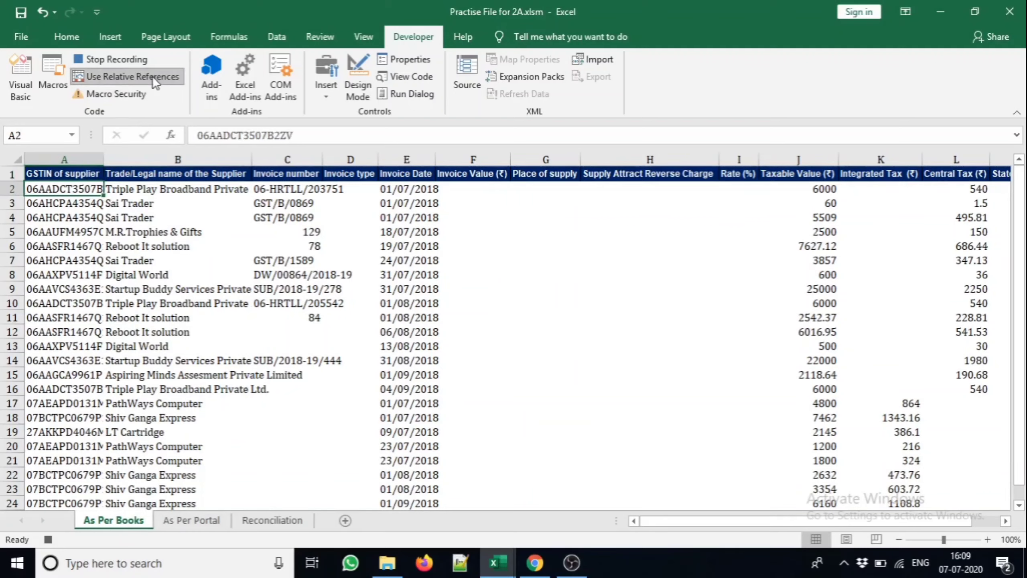
key(ctrl+shift+Down)
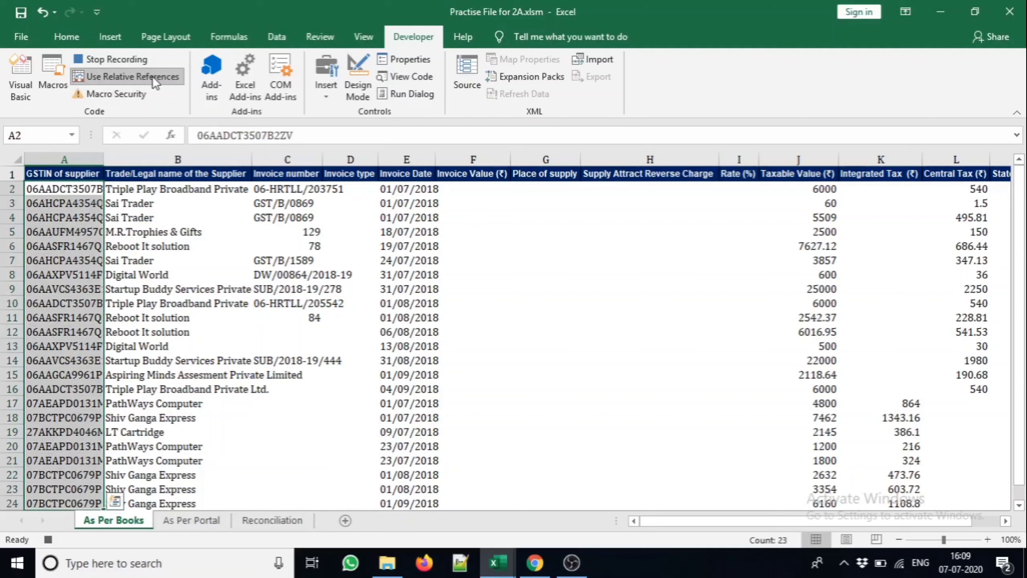
click(153, 77)
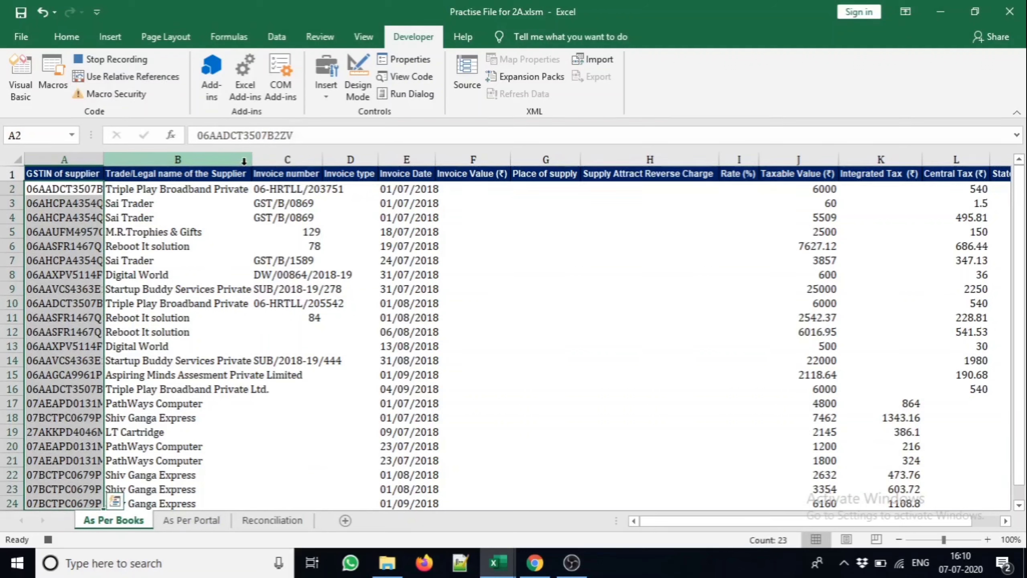
key(ctrl+c)
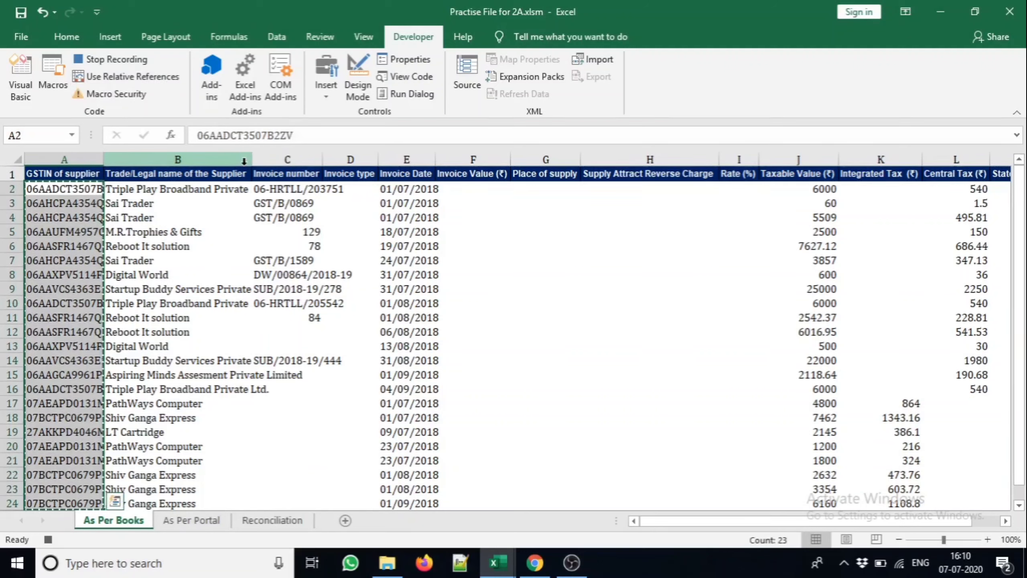
- Paste the copied books GSTINs as values under GST Number, starting at A12 of the Reconciliation sheet
click(245, 521)
click(52, 334)
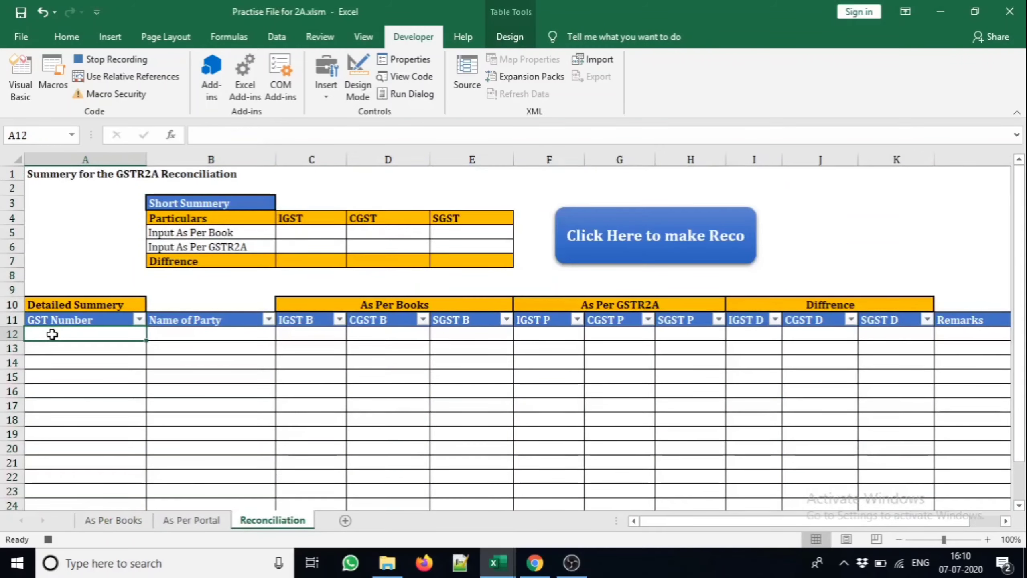
key(ctrl+alt+v)
key(v)
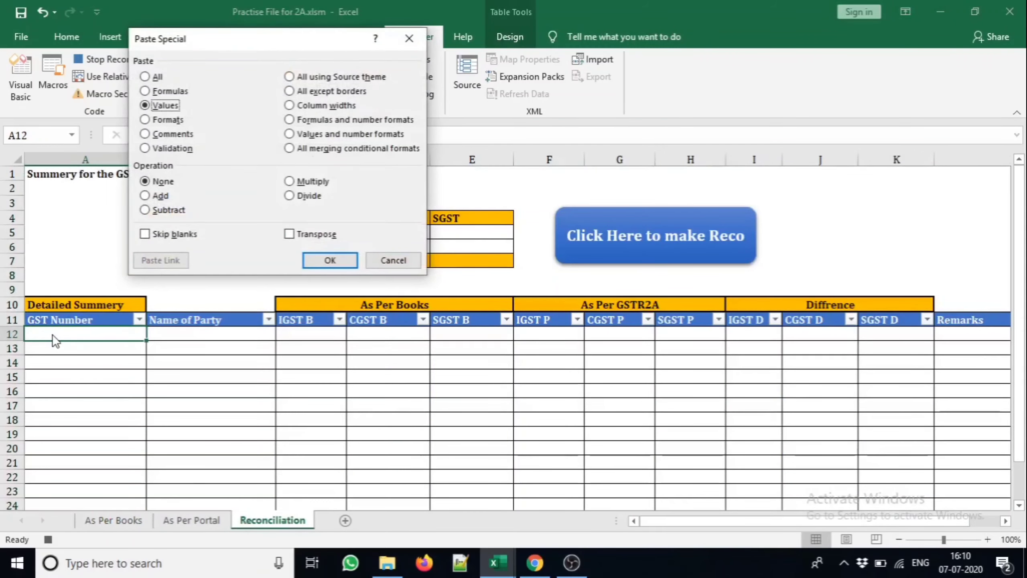
key(Return)
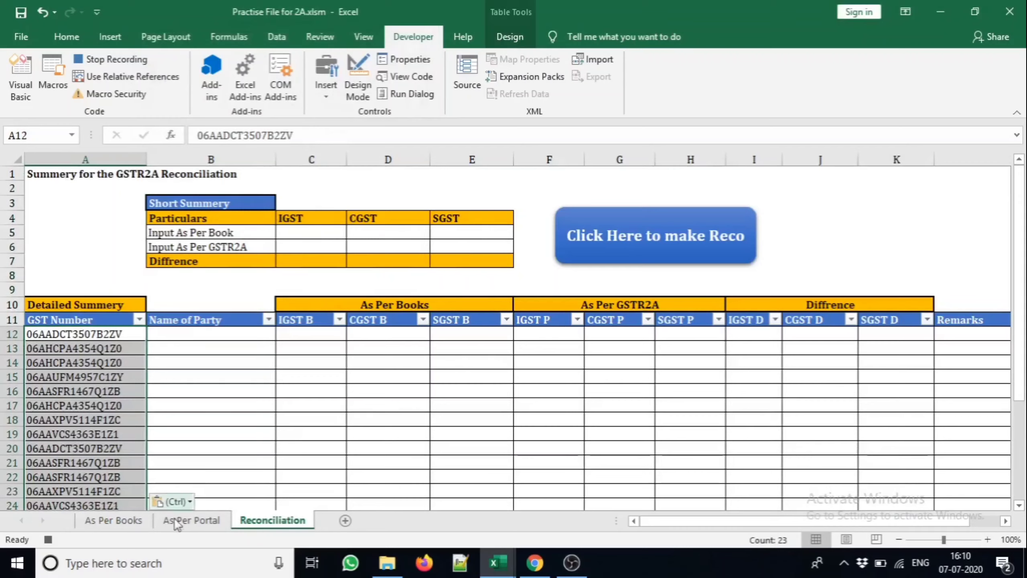
- Copy all supplier GSTINs from A2 down on the As Per Portal sheet, using relative references for extending the selection
click(186, 522)
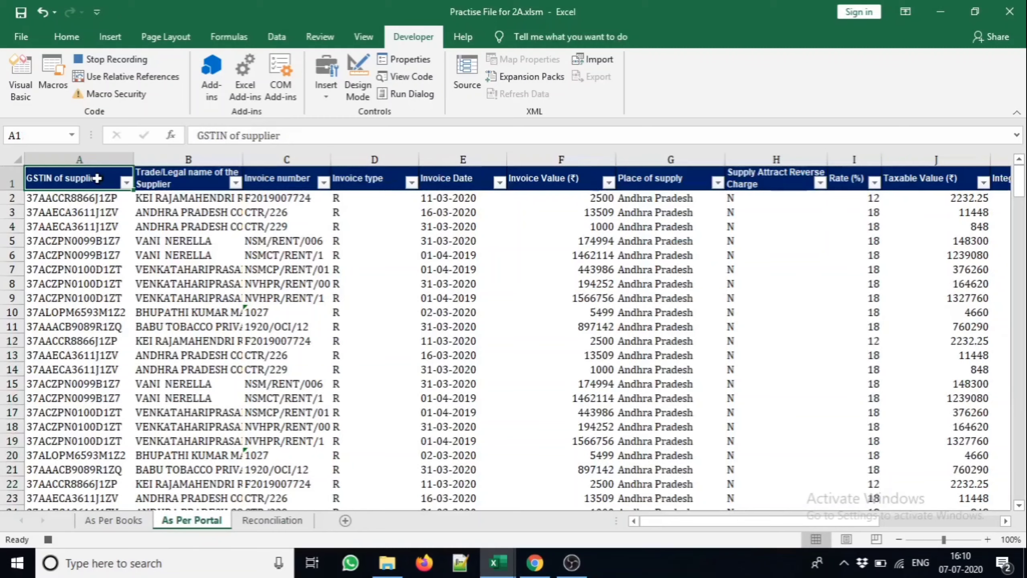
key(Down)
click(109, 80)
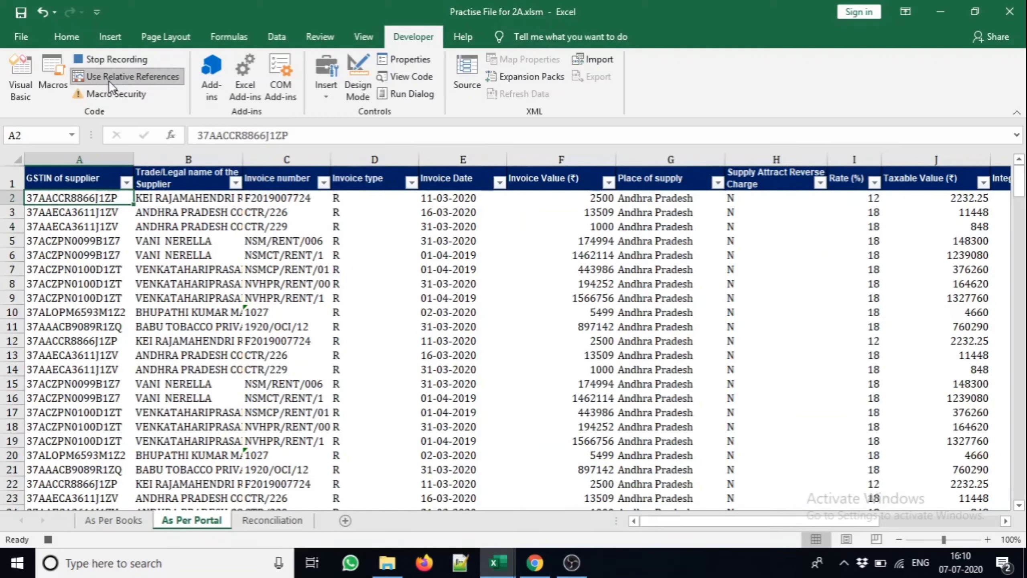
key(ctrl+shift+Down)
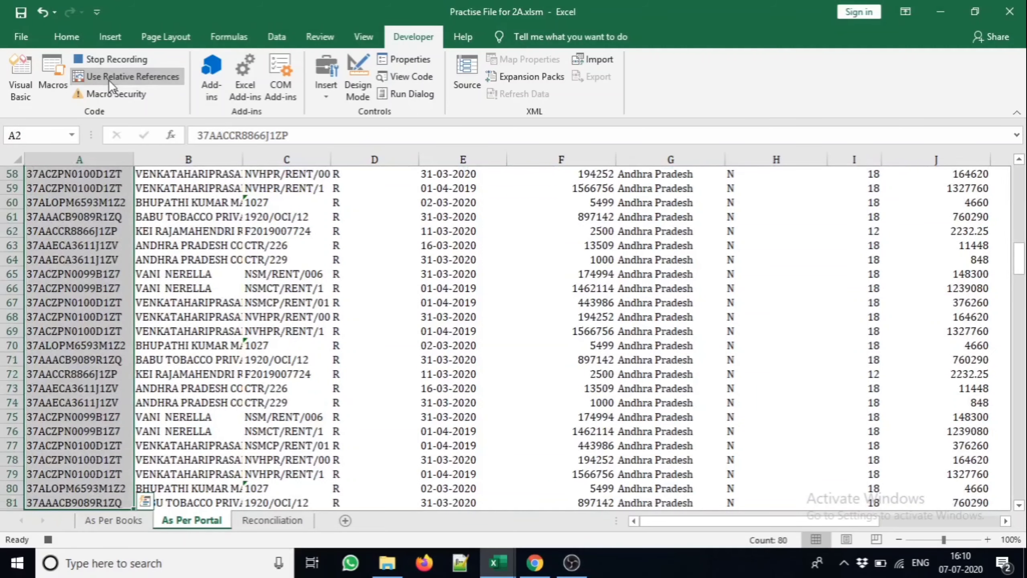
key(ctrl+c)
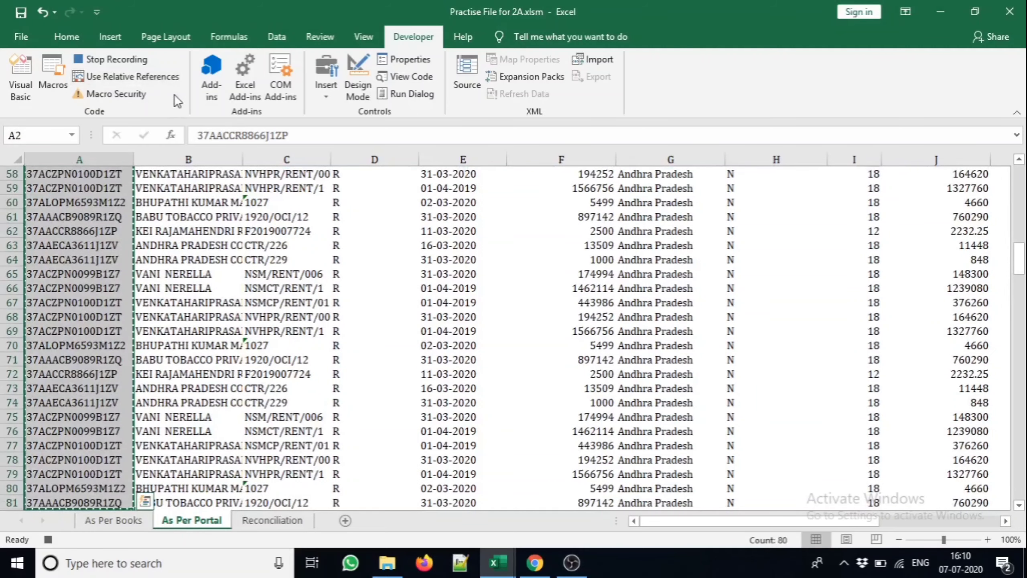
- Paste the portal GSTINs as values below the Reconciliation list at A35, recording the move to the first empty cell with relative references
click(273, 522)
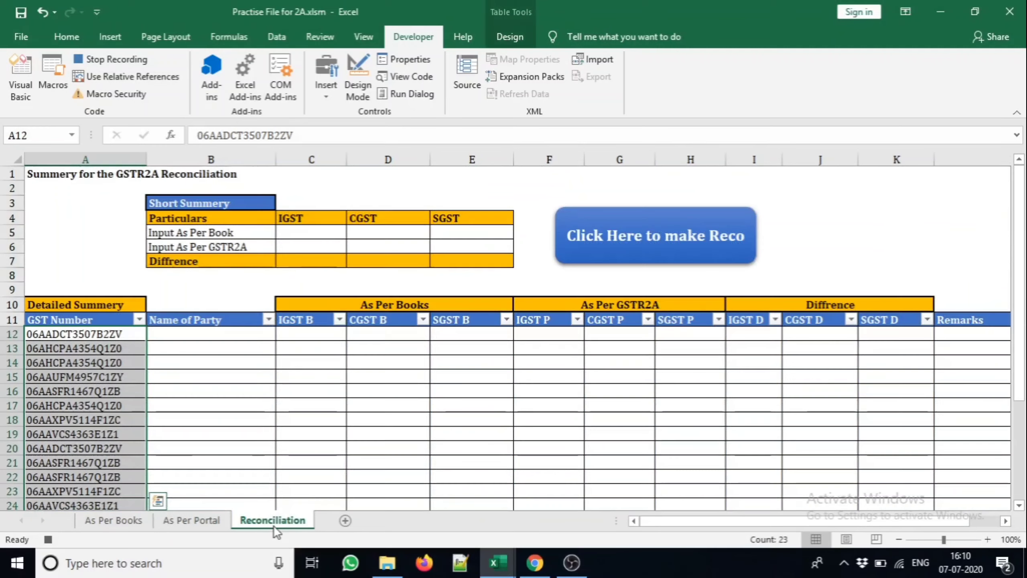
click(48, 321)
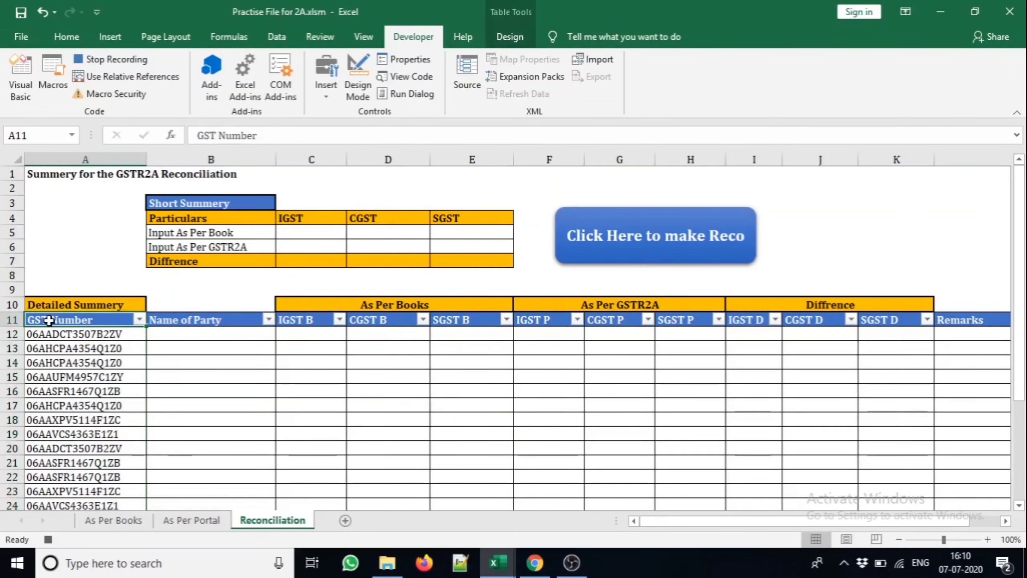
key(Down)
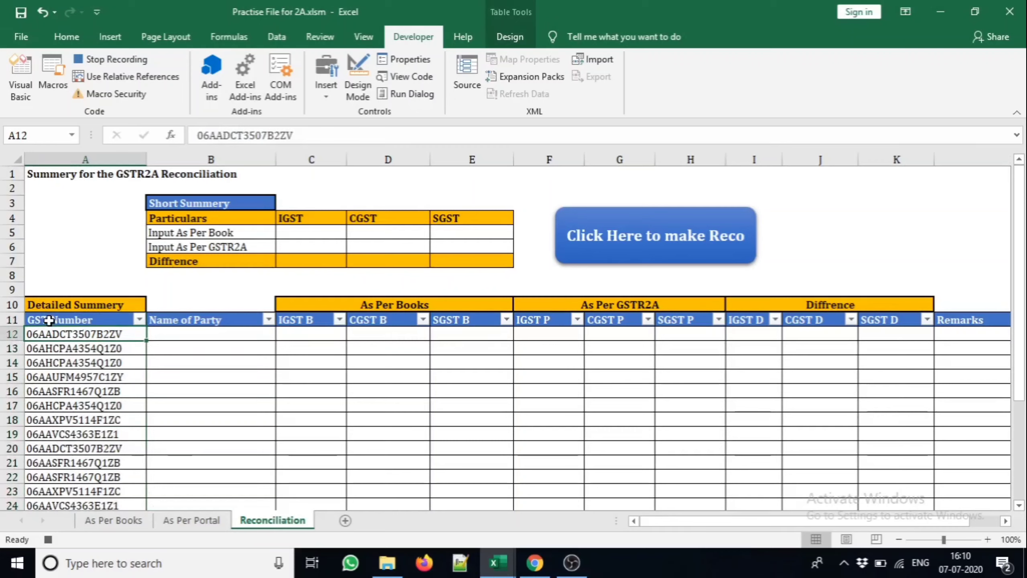
click(113, 79)
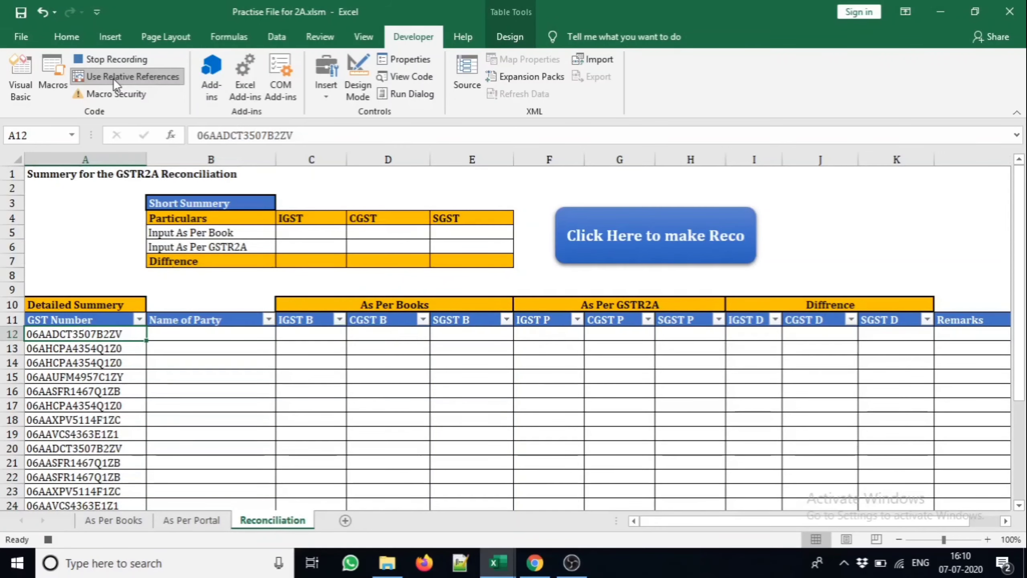
key(ctrl+Down)
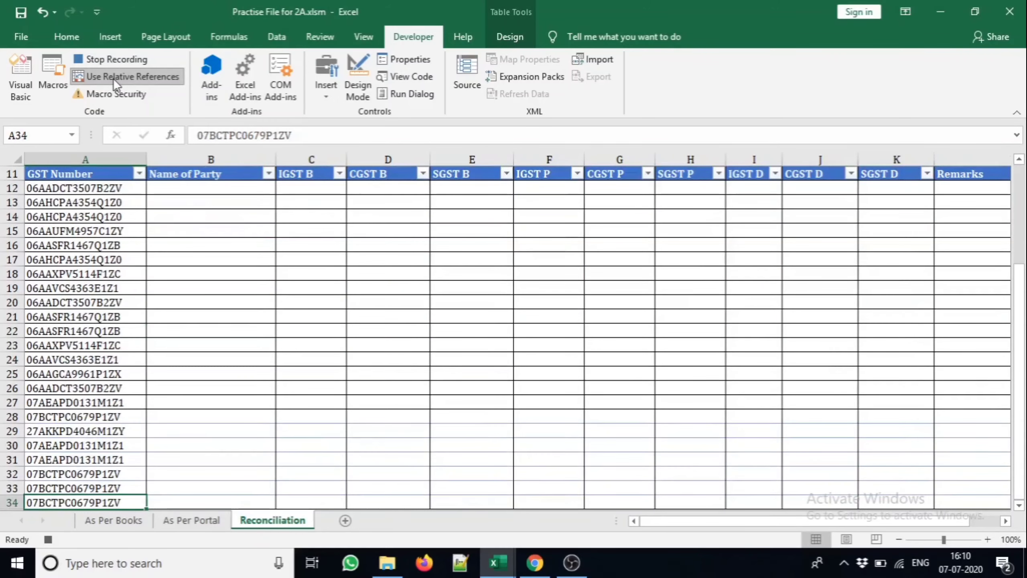
key(Down)
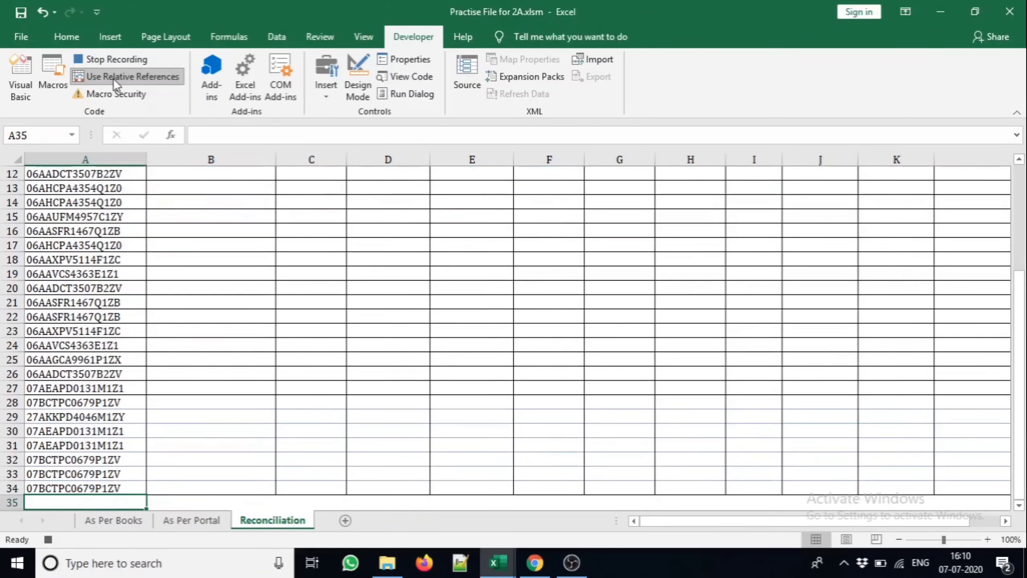
click(113, 79)
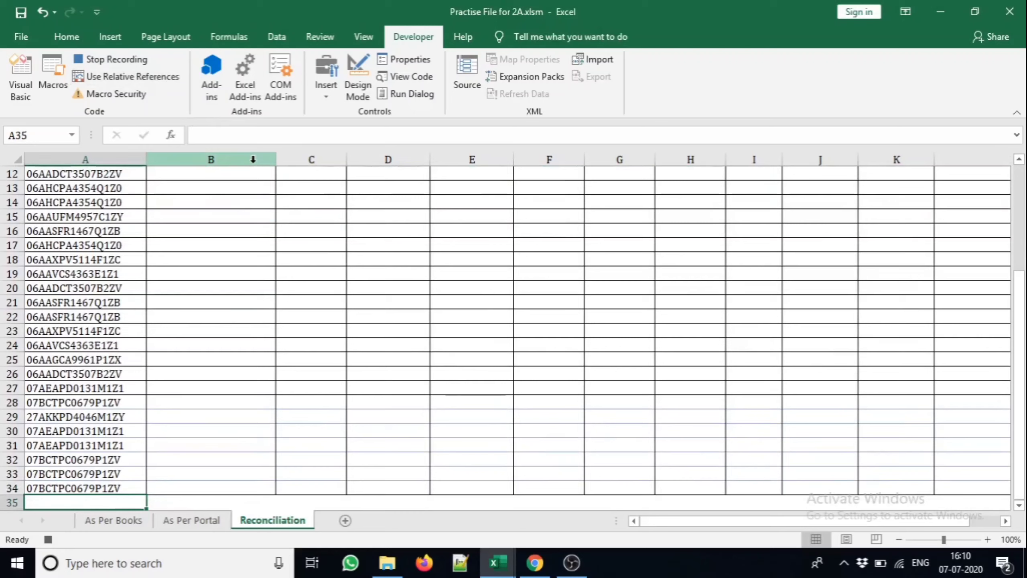
key(ctrl+alt+v)
key(v)
key(Return)
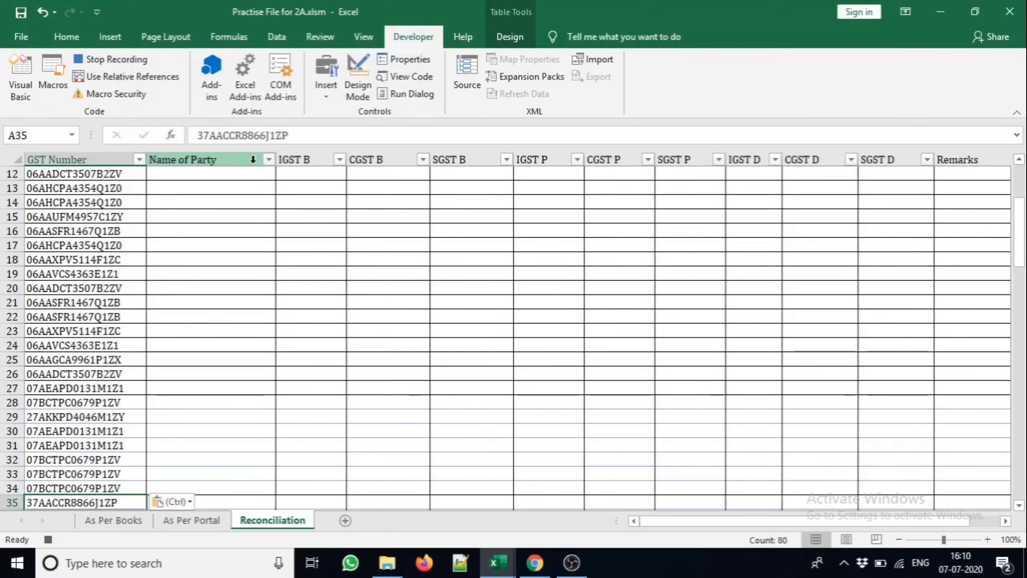
- Select the Reconciliation list from the GST Number header in A11 down to its last entry, using relative references only while extending the selection
drag(1019, 230, 1022, 374)
drag(1022, 314, 1023, 195)
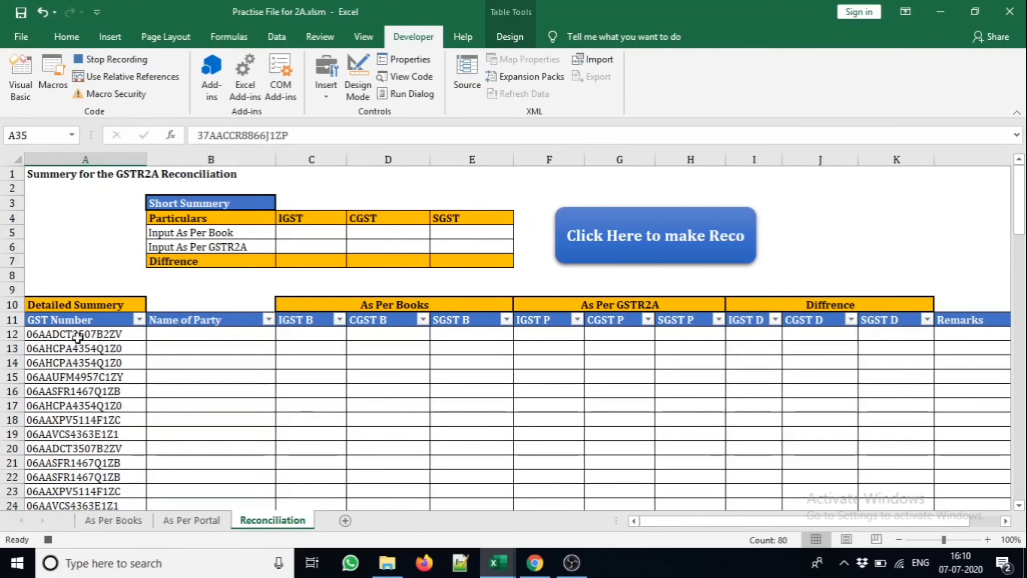
click(80, 321)
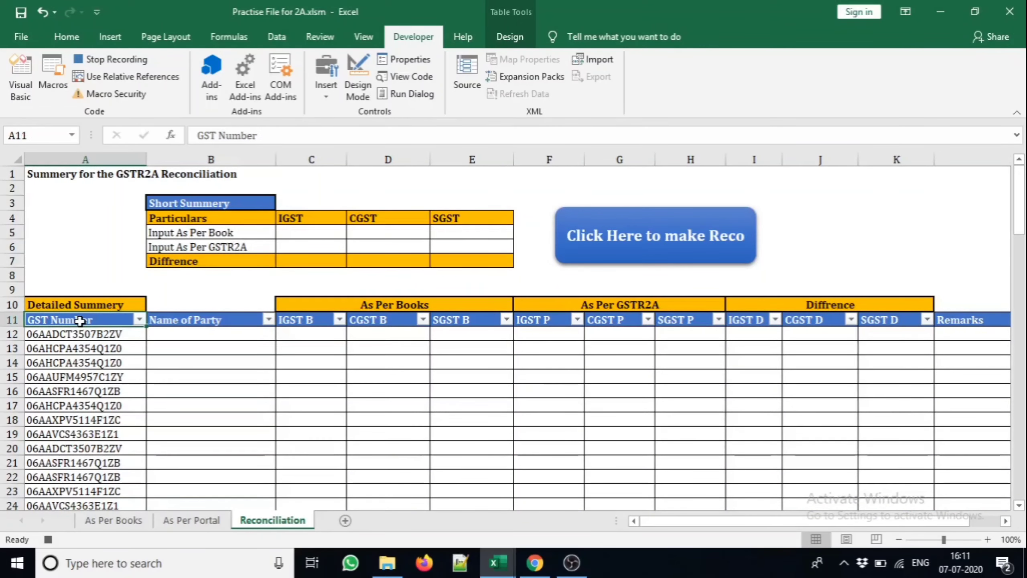
click(129, 71)
key(ctrl+shift+Down)
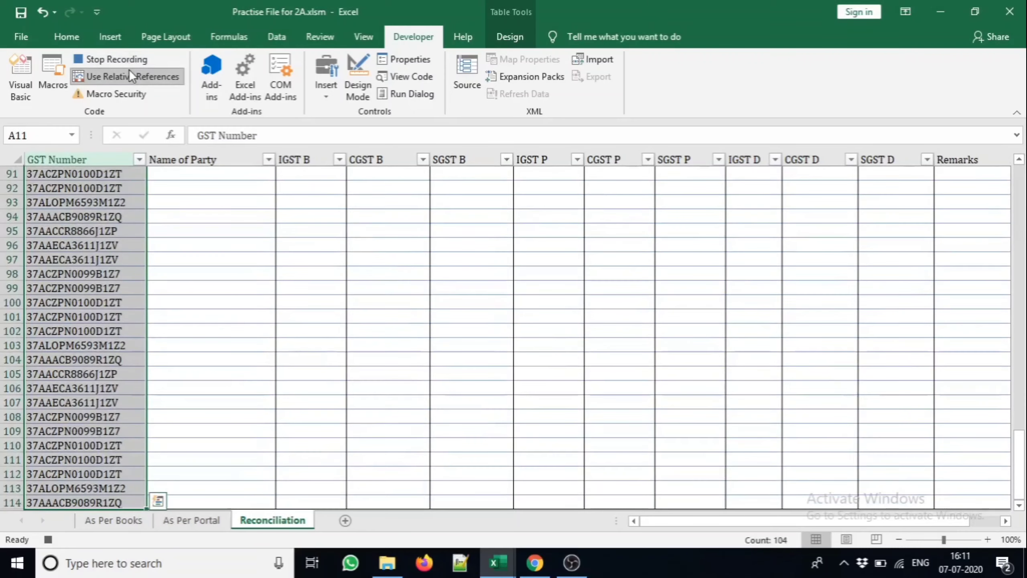
click(128, 69)
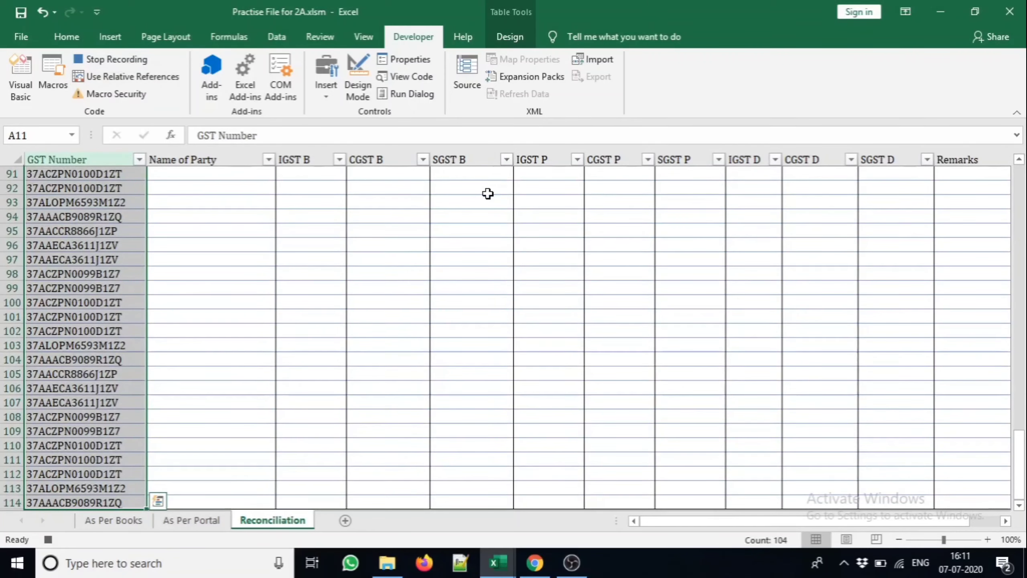
- Remove duplicates from the Detailed Summery table, comparing only the GST Number column and keeping the headers option on
click(276, 37)
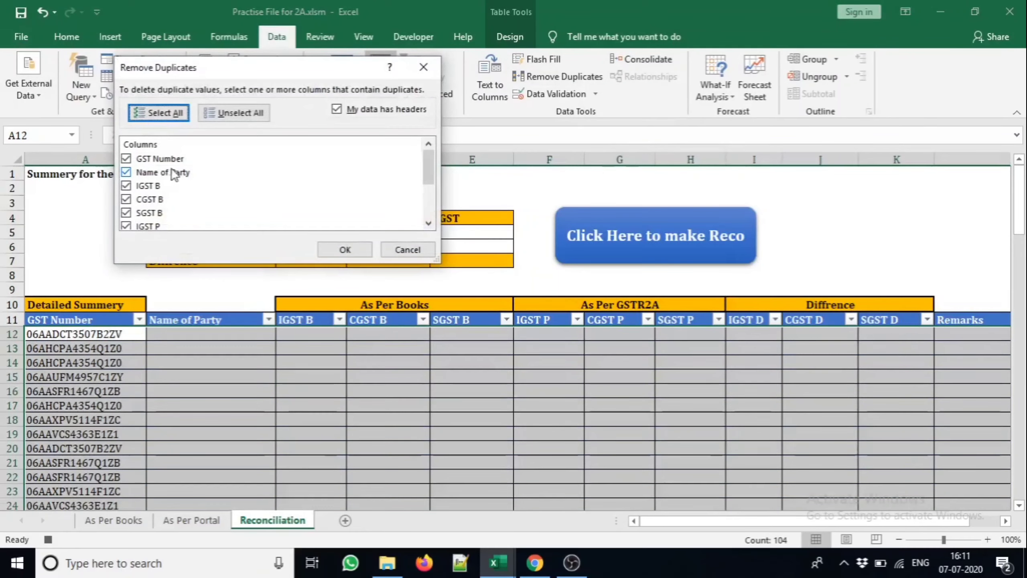
click(125, 172)
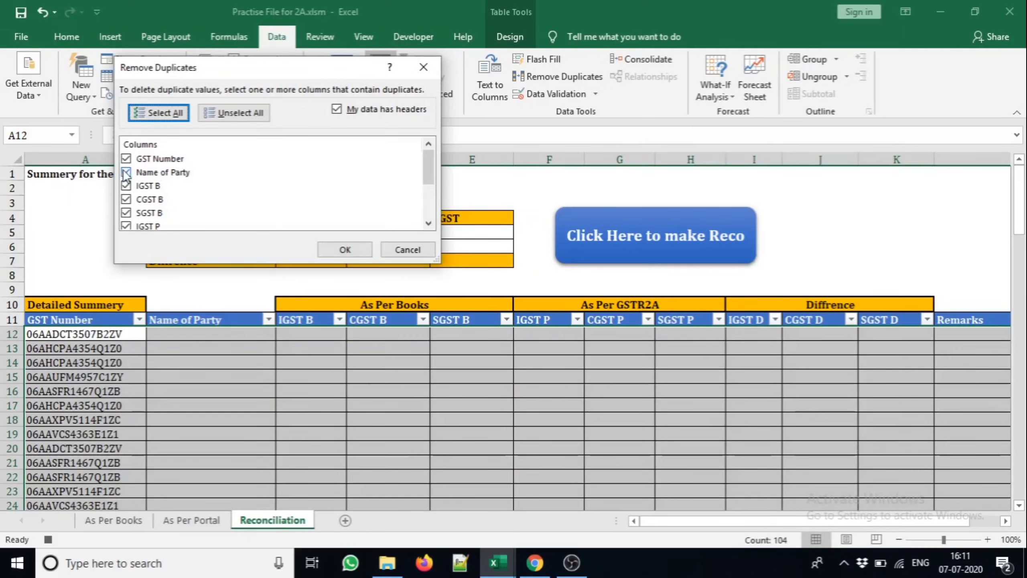
click(130, 185)
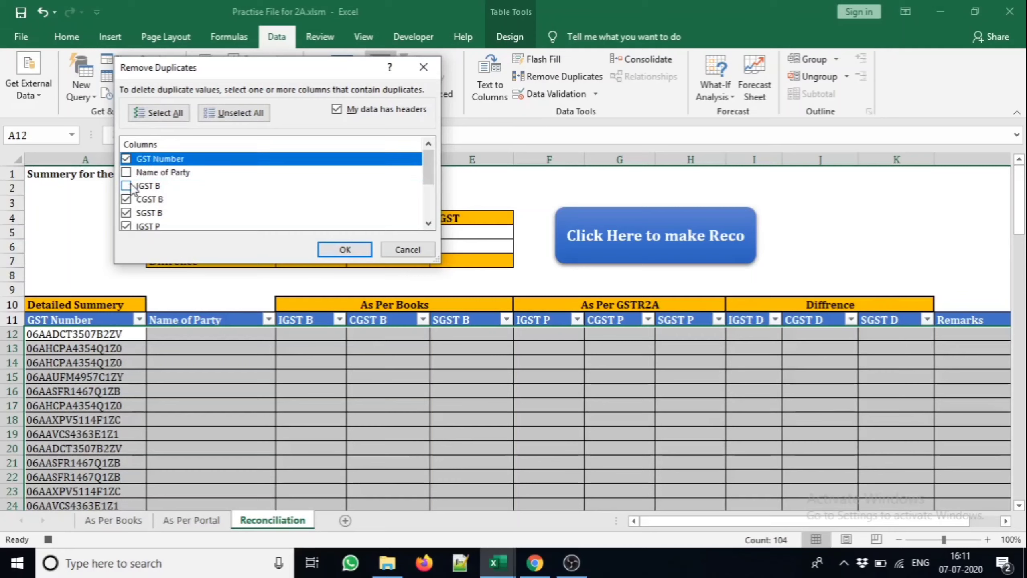
key(Down)
key(Down)
key(Down)
key(space)
key(Down)
key(space)
key(Down)
key(space)
key(Down)
key(space)
key(Down)
key(space)
key(Down)
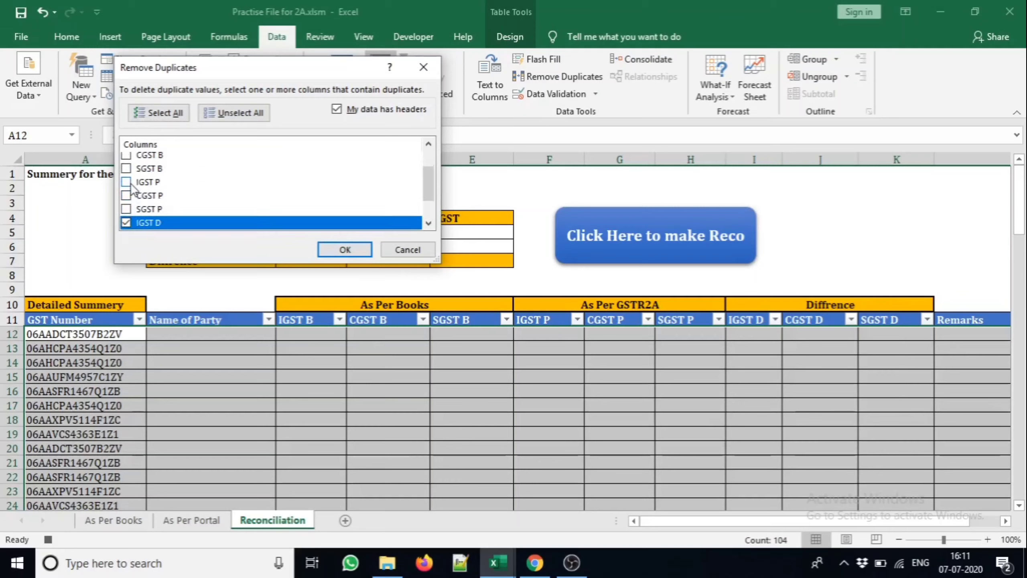
key(space)
key(Down)
key(space)
key(Down)
key(space)
key(Down)
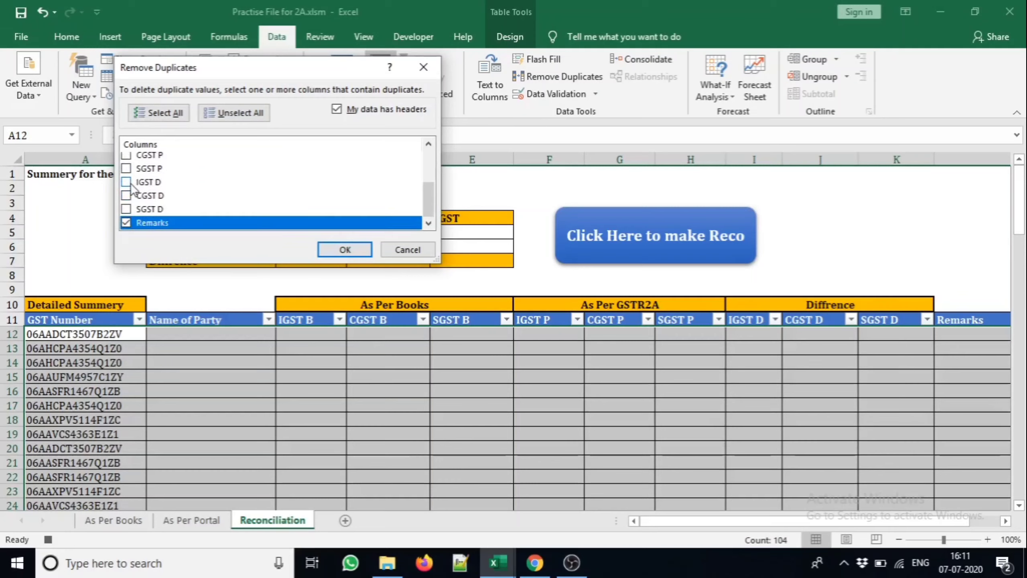
click(344, 249)
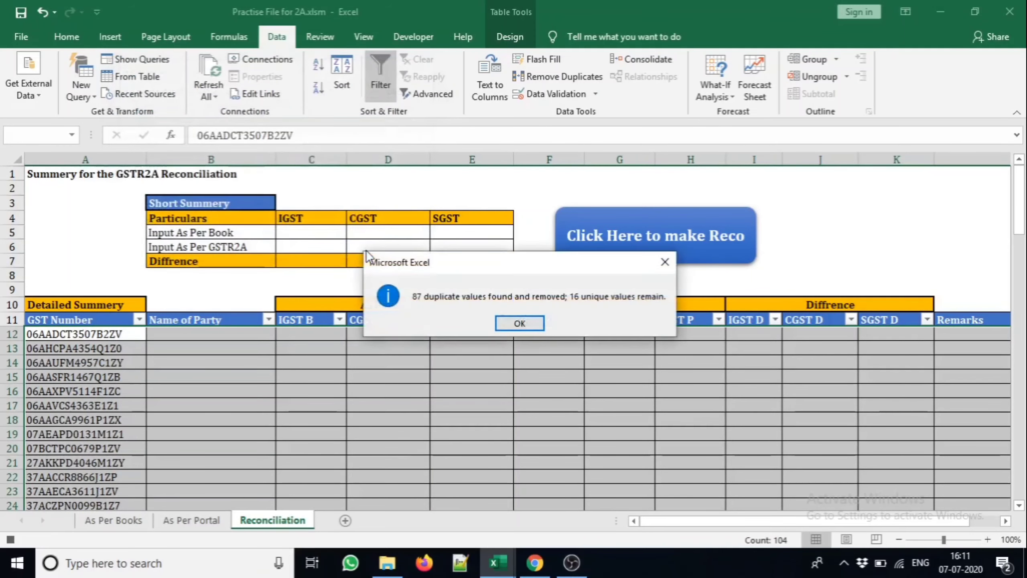
click(505, 328)
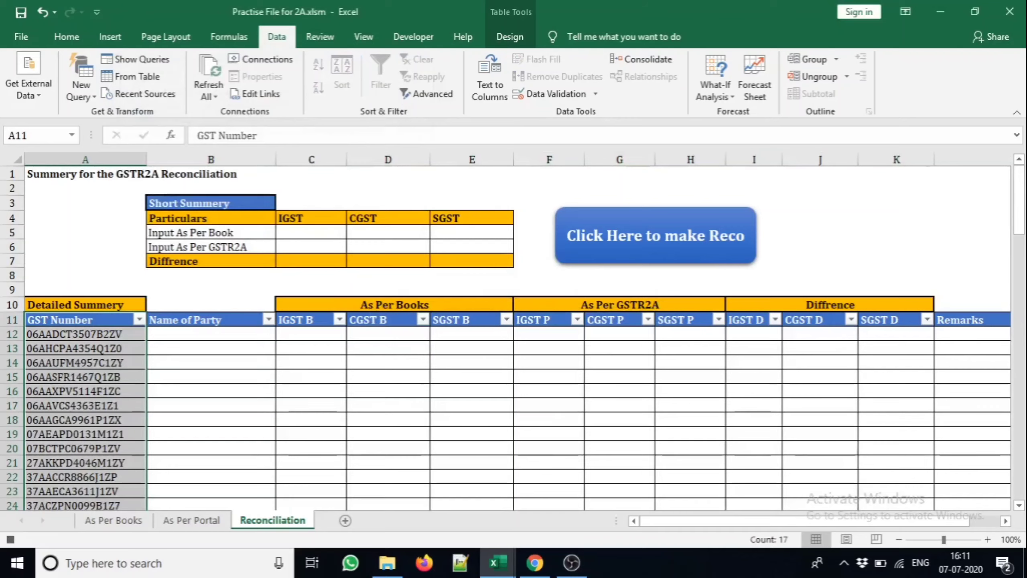
- Fill Name of Party from B12 with a VLOOKUP of the row's GST Number in 'As Per Books'!$A$2:$B$1048576, column 2, range lookup 0
mouse_move(1022, 198)
mouse_down()
mouse_move(1022, 314)
mouse_move(1021, 182)
mouse_up()
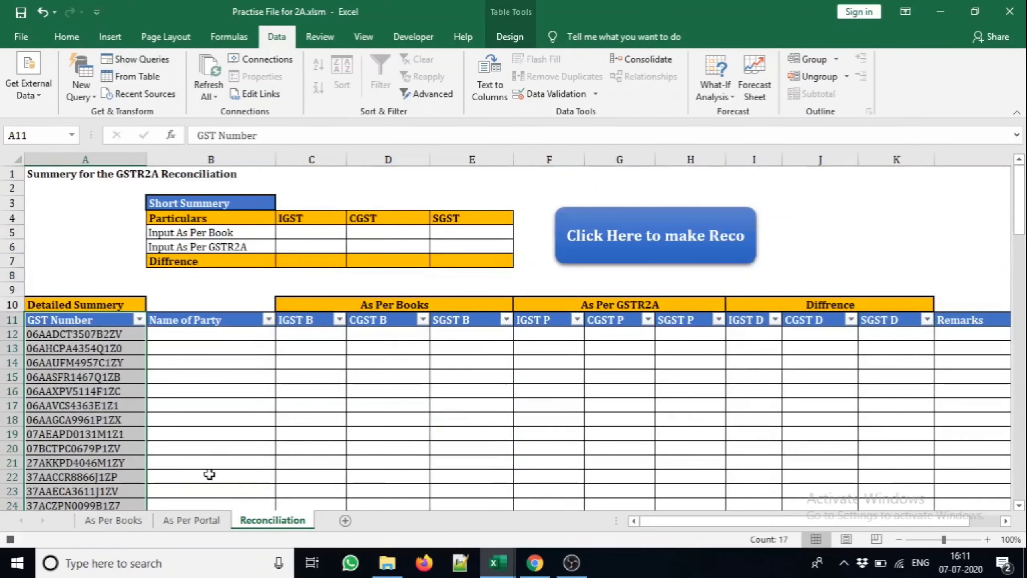
click(178, 330)
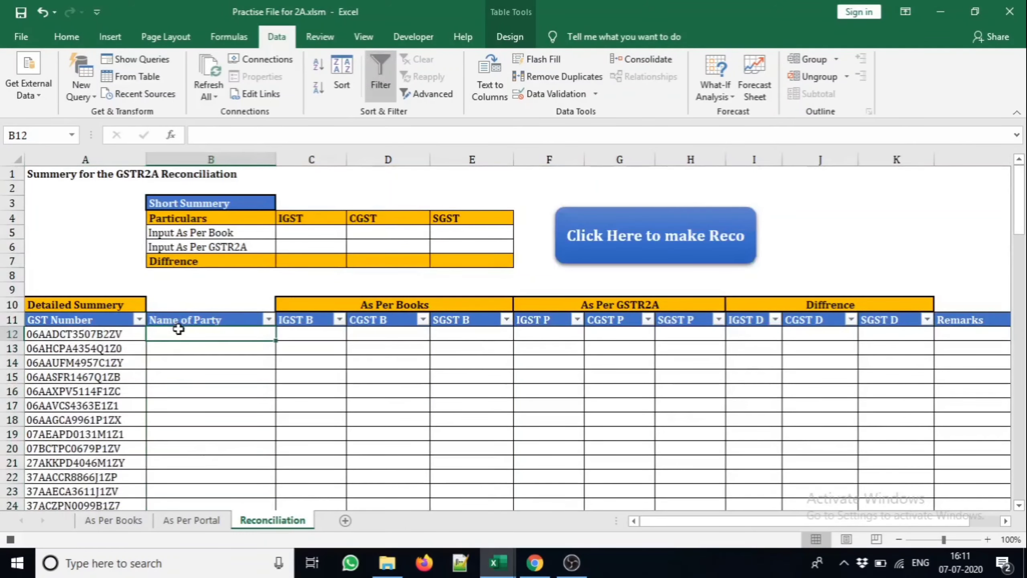
text(=vl)
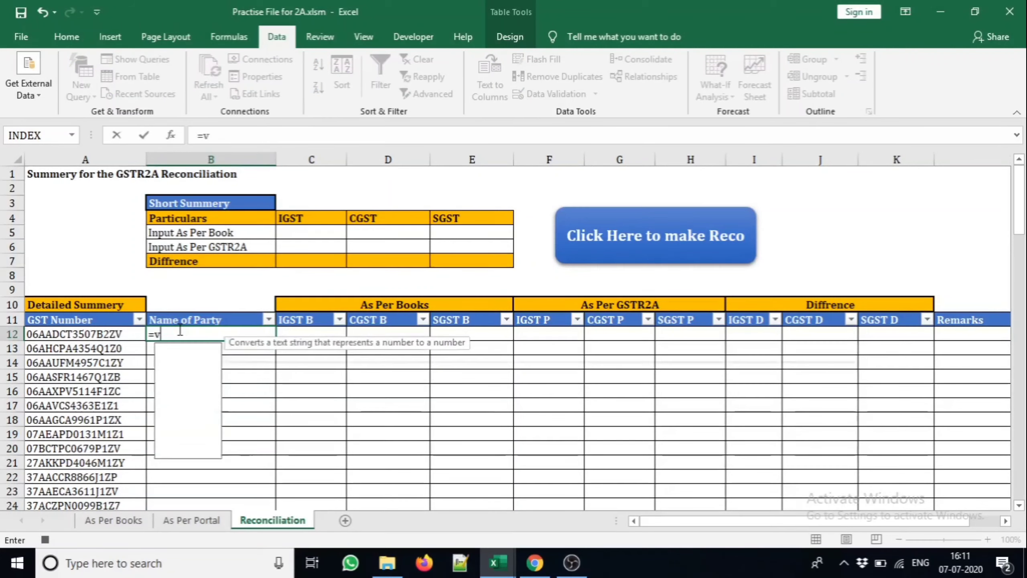
key(Tab)
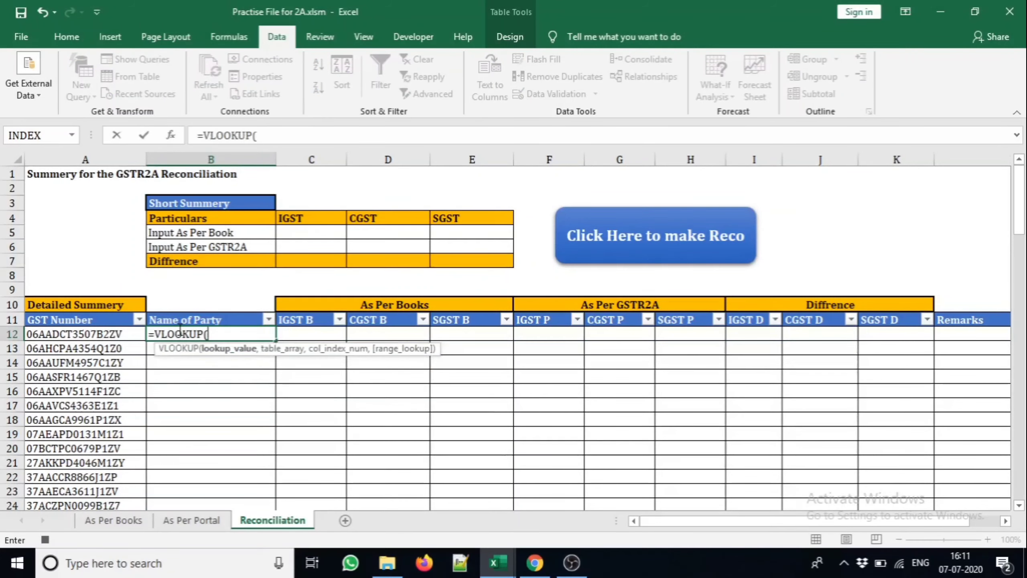
click(99, 336)
text(,)
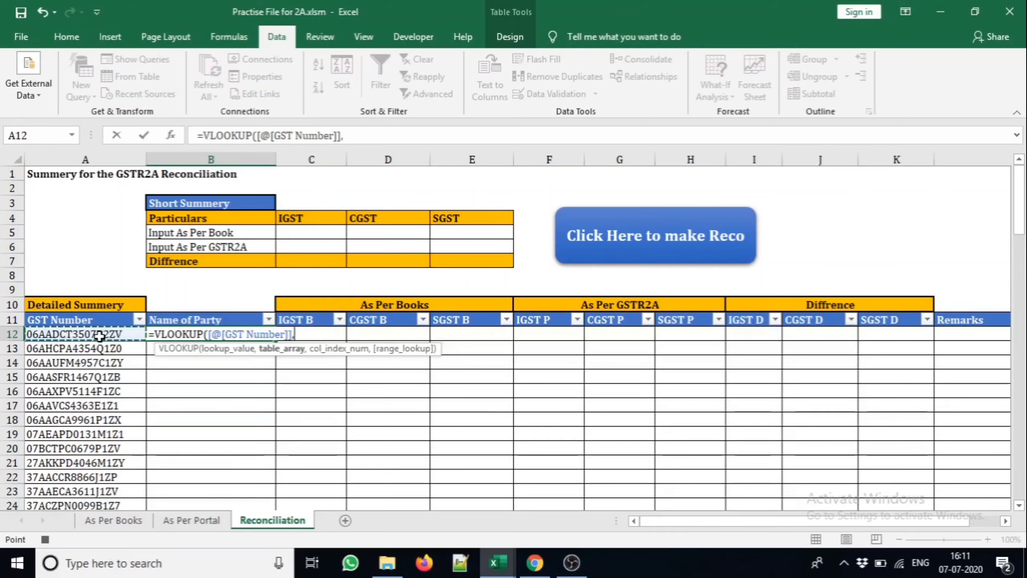
key(ctrl+Page_Up)
key(ctrl+Page_Up)
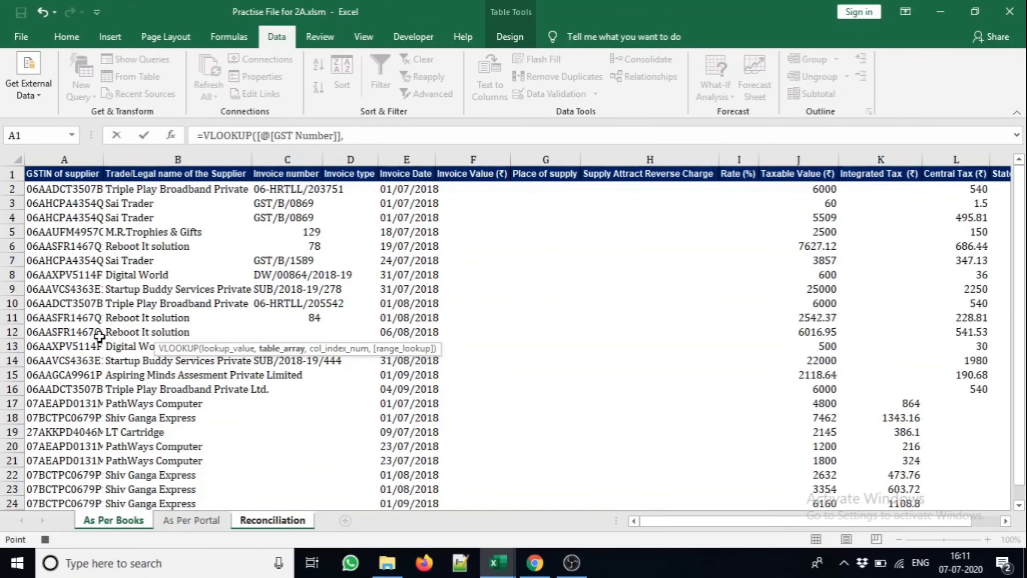
click(61, 192)
key(shift+Right)
key(ctrl+shift+Down)
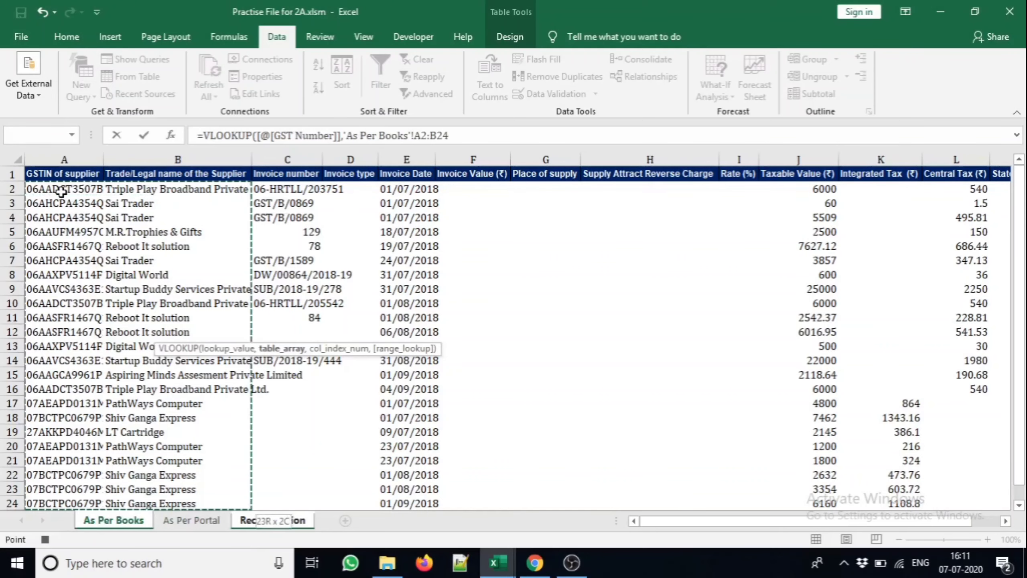
key(ctrl+shift+Down)
key(F4)
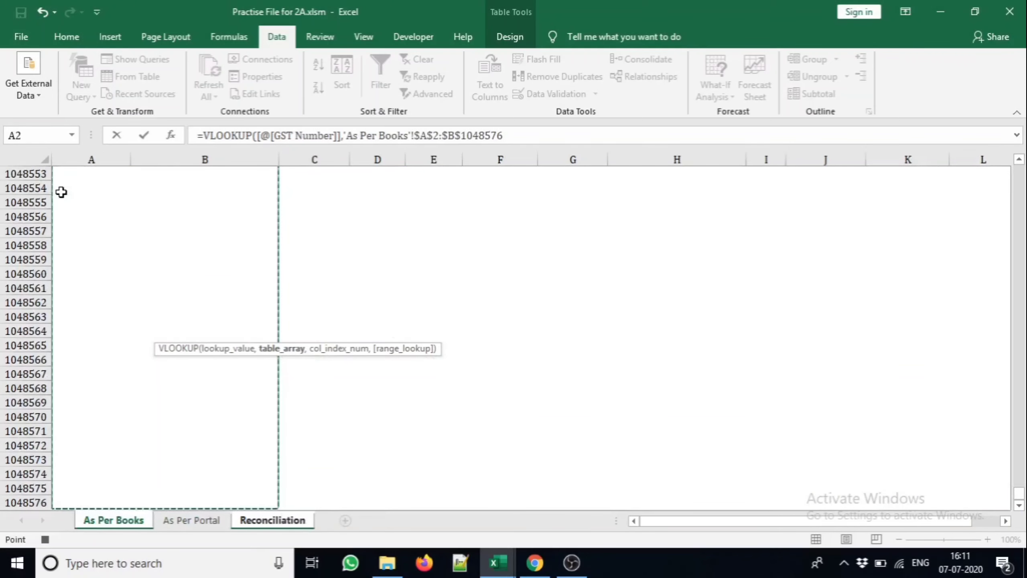
text(,2)
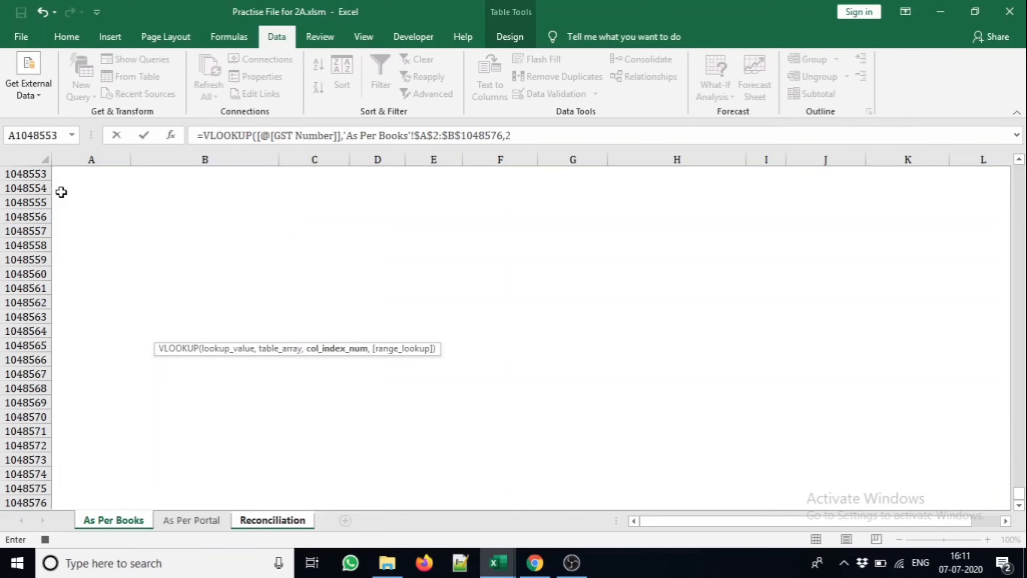
text(,0)
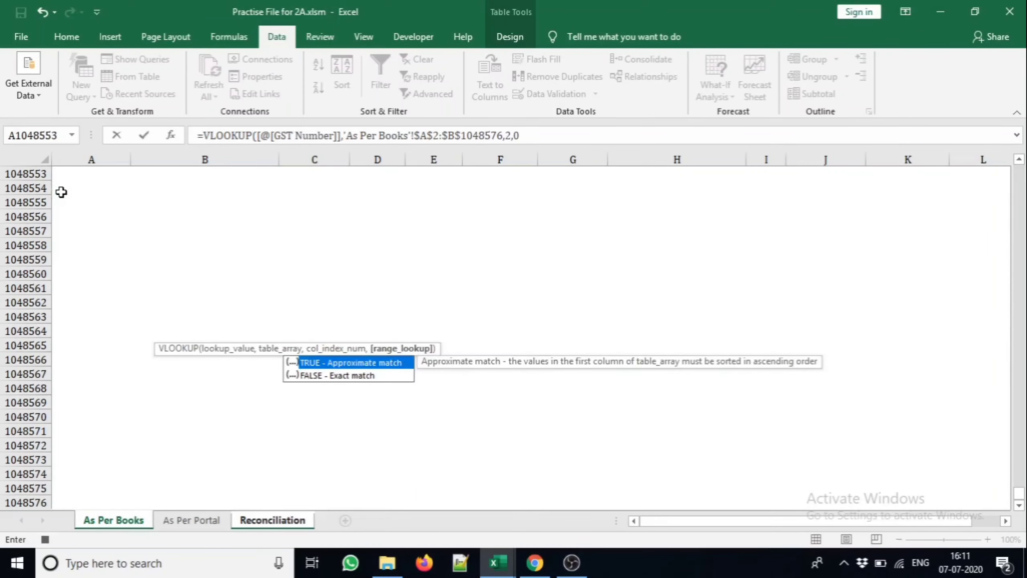
text())
key(Return)
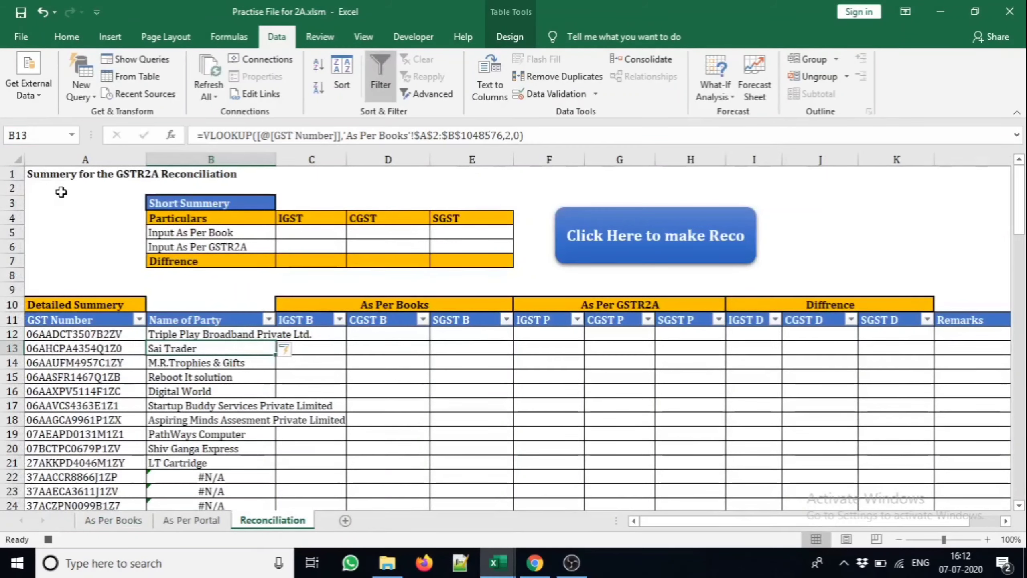
- Wrap the existing VLOOKUP in B12 under Name of Party in an IFERROR function
click(160, 334)
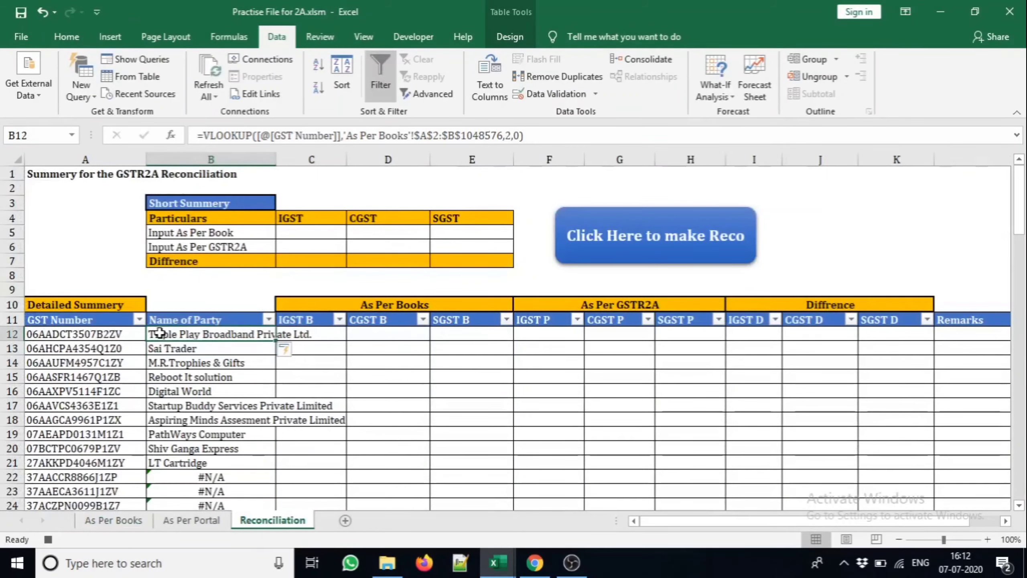
double_click(160, 333)
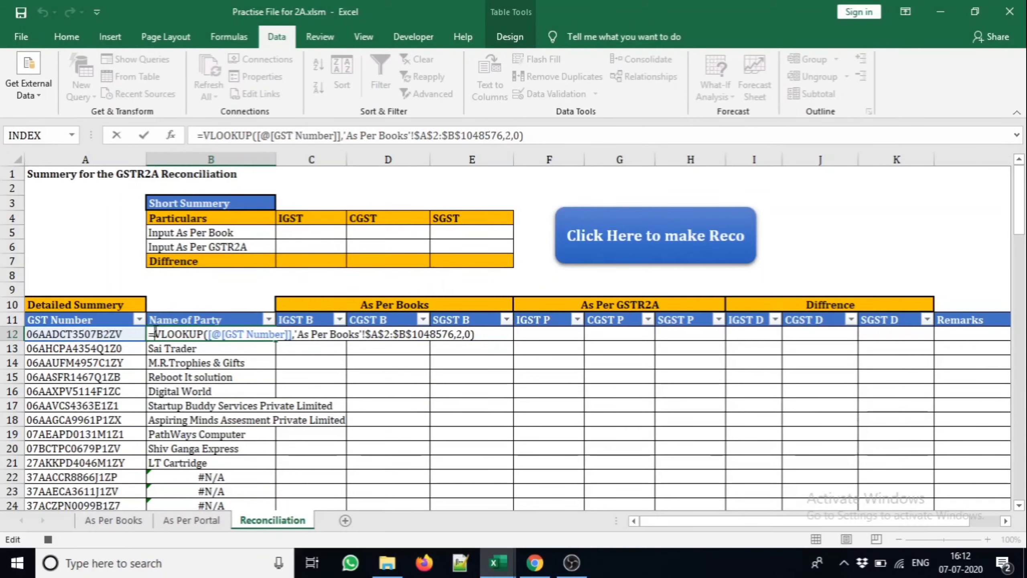
click(155, 334)
text(i)
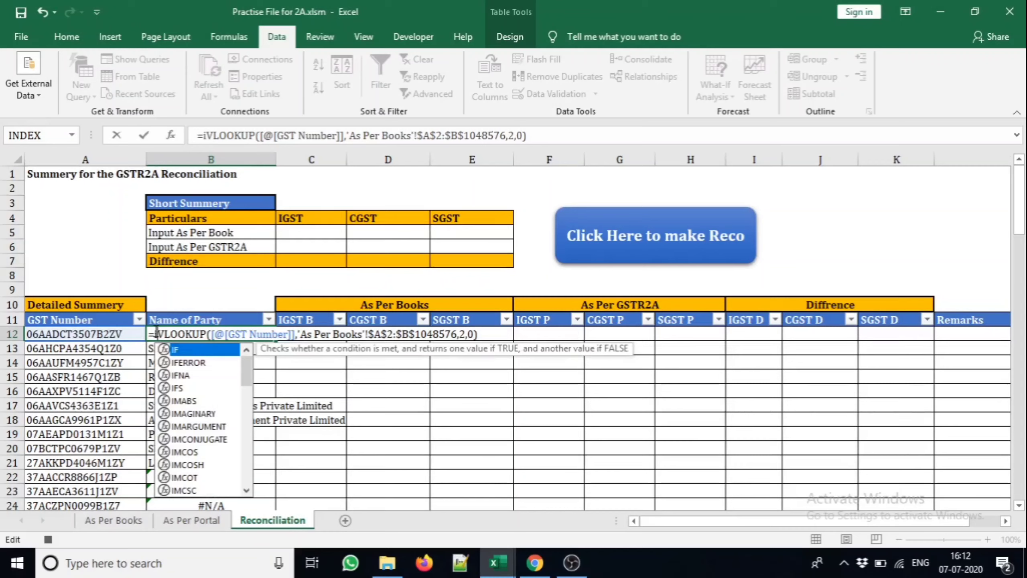
key(Down)
key(Tab)
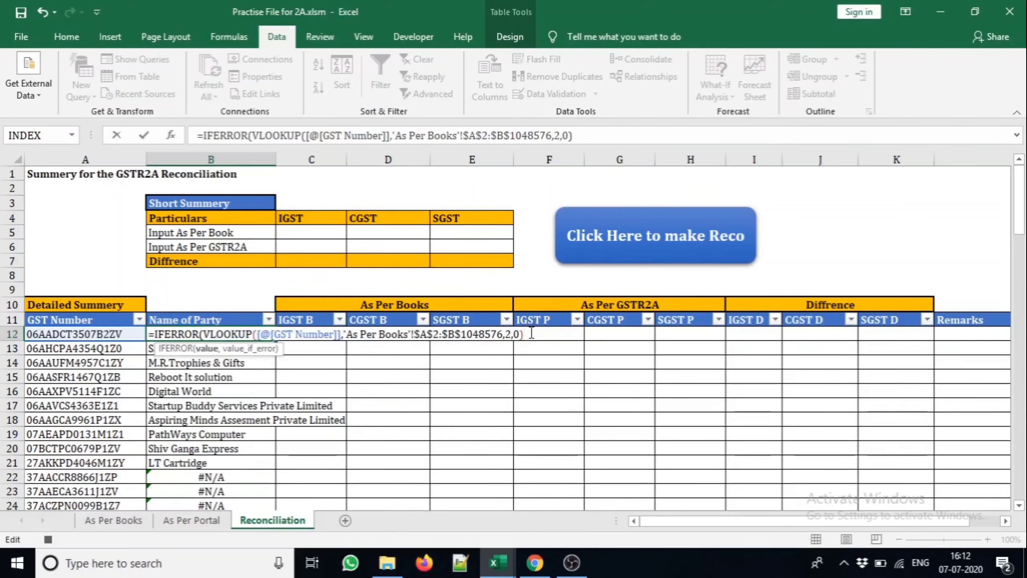
- Add as the IFERROR fallback a VLOOKUP of the GST Number in 'As Per Portal'!$A$2:$B$1048576, column 2, range lookup 0
text(,vl)
key(Tab)
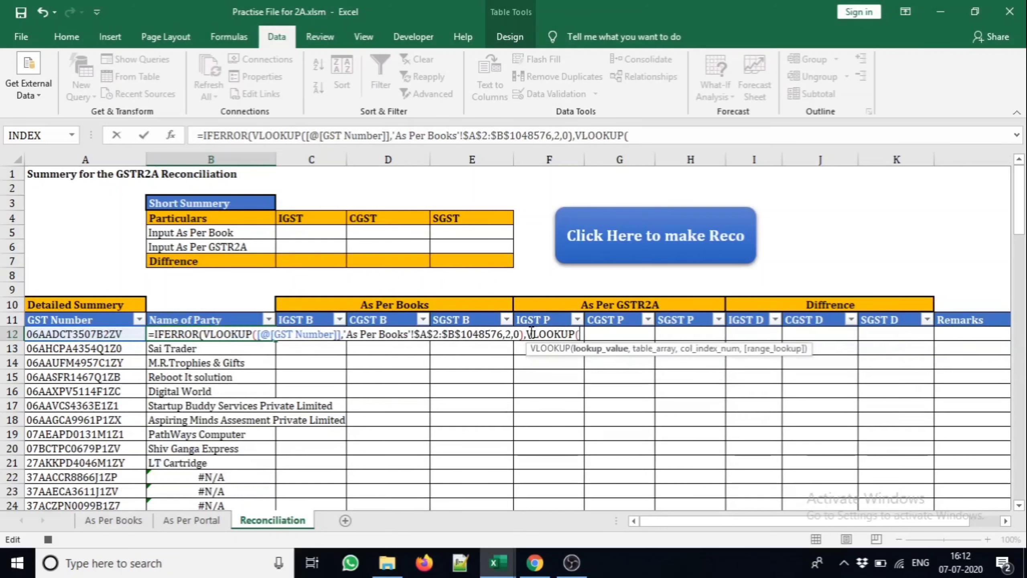
click(130, 334)
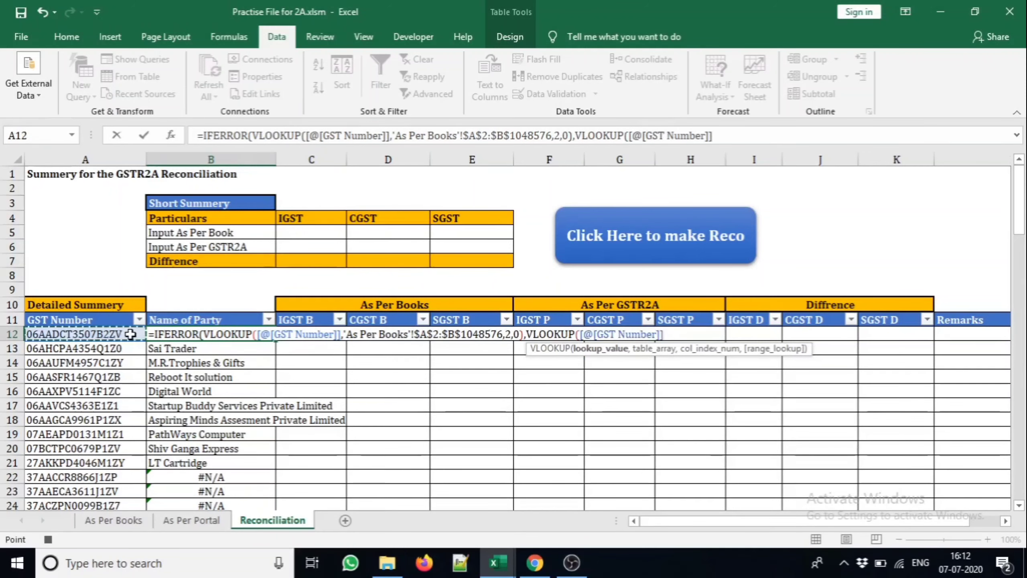
text(,)
click(189, 520)
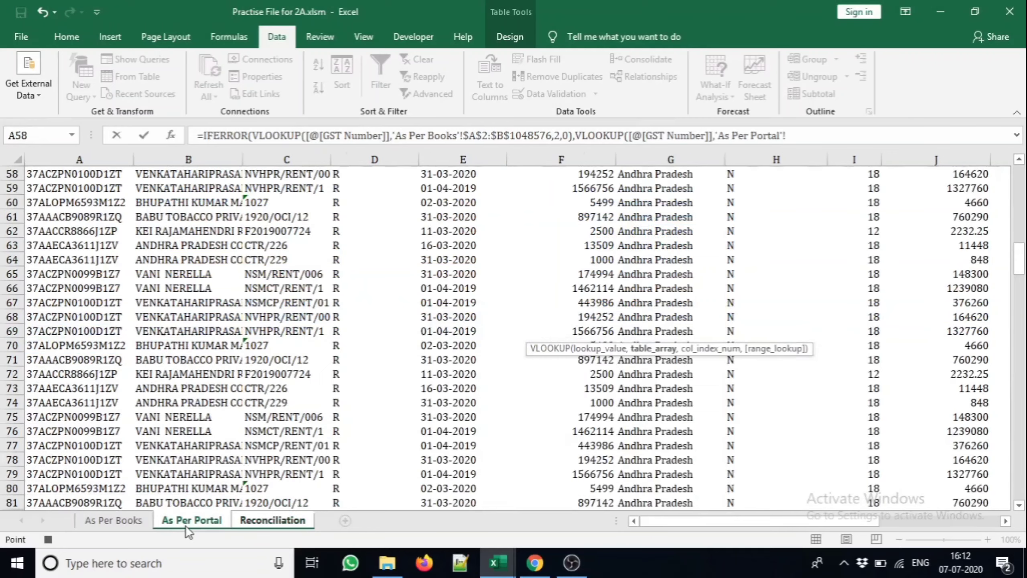
drag(1019, 259, 1019, 257)
drag(1023, 189, 1022, 175)
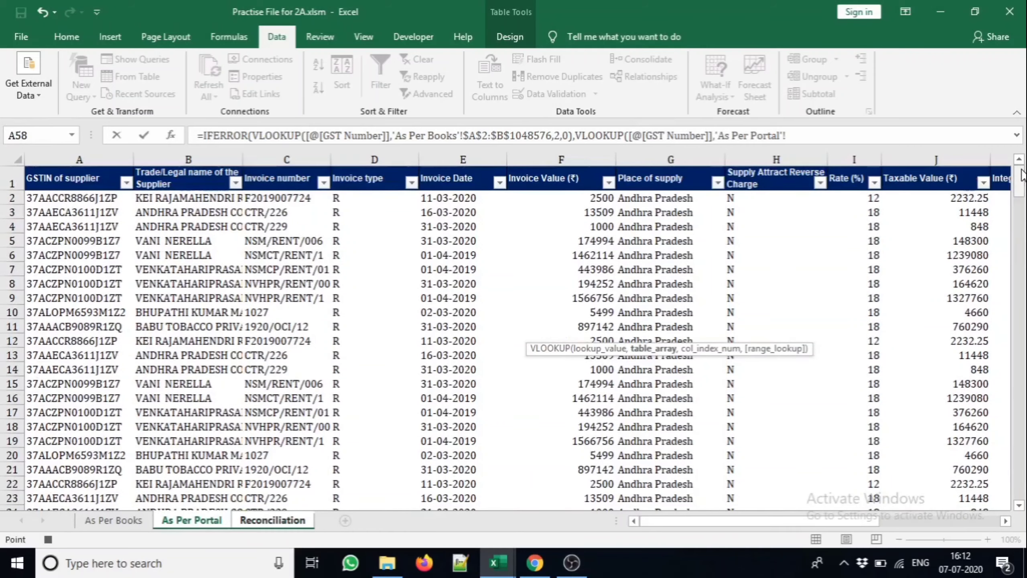
click(60, 201)
key(shift+Right)
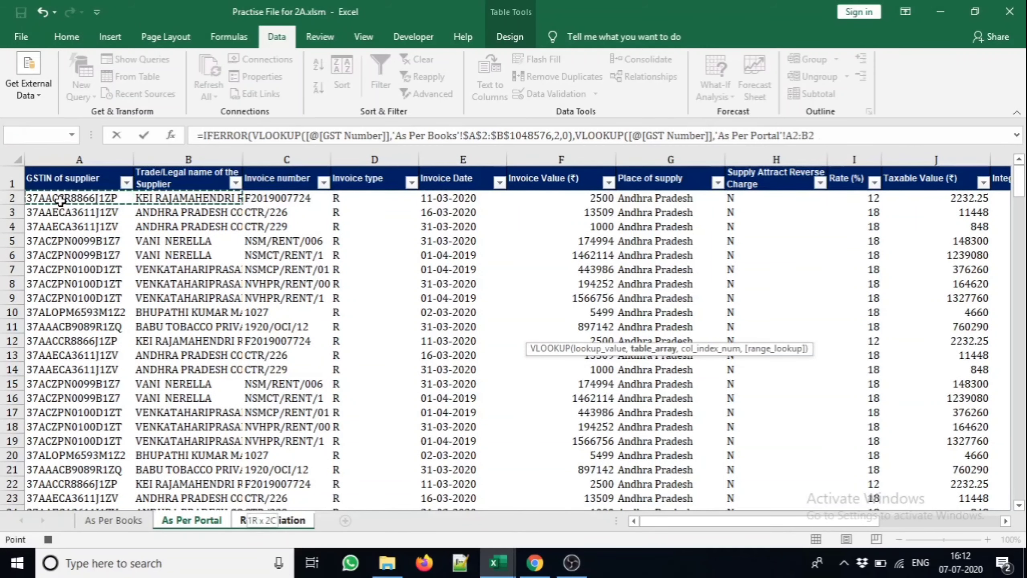
key(ctrl+shift+Down)
key(ctrl+shift+Down)
key(F4)
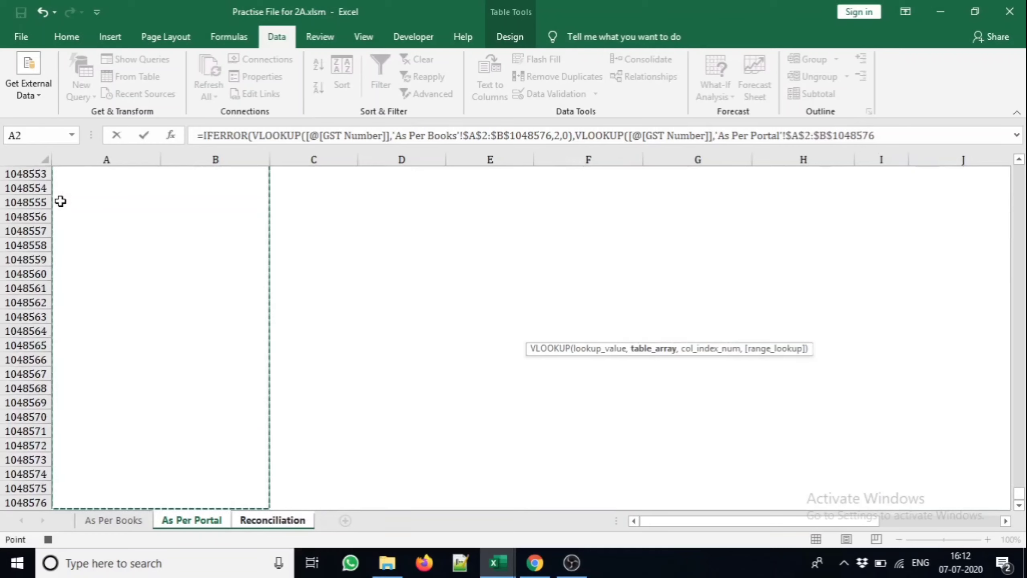
text(,2,0)
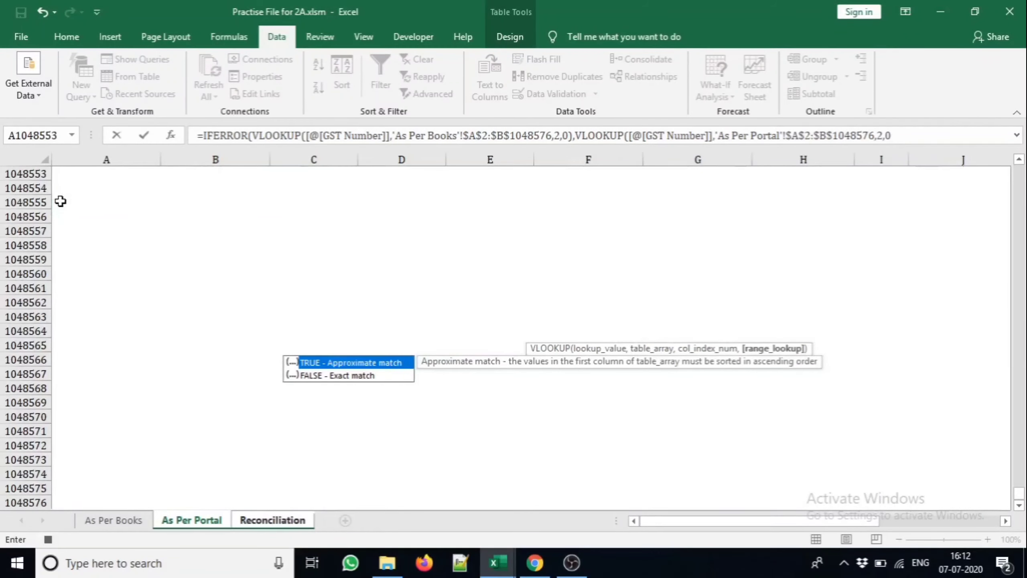
text())
key(Return)
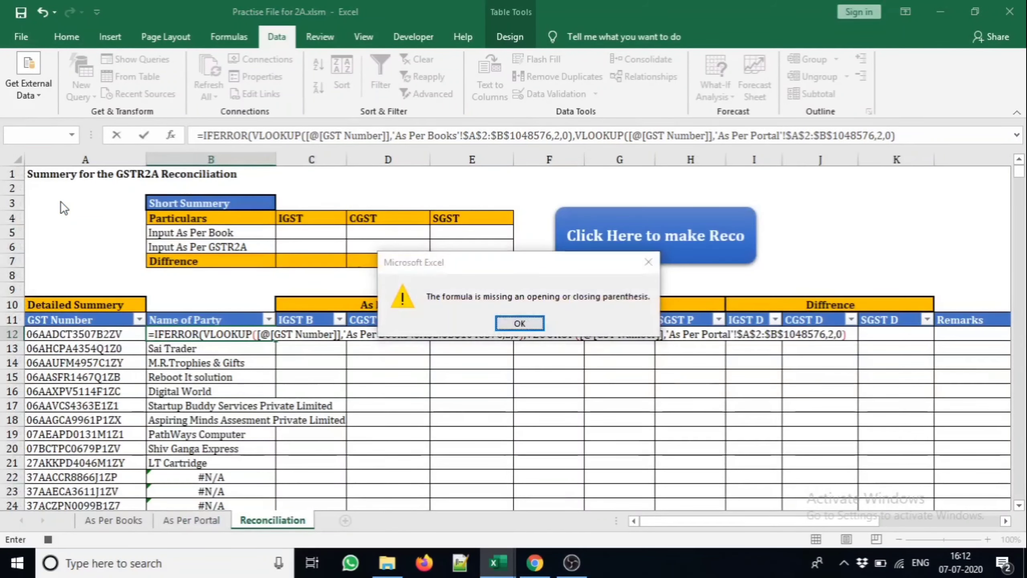
- Add the missing closing parenthesis at the end of the IFERROR formula in B12
key(Return)
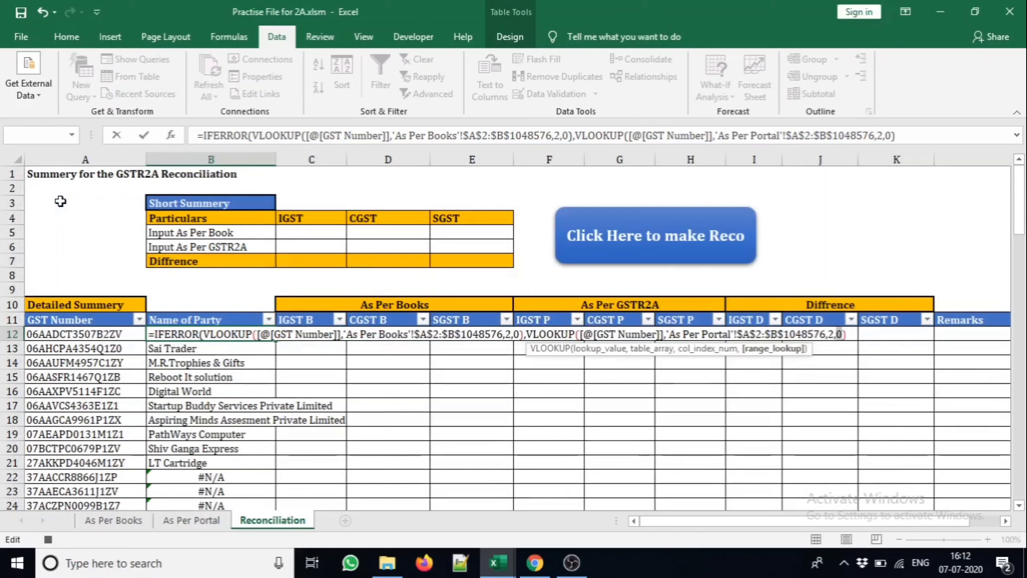
key(End)
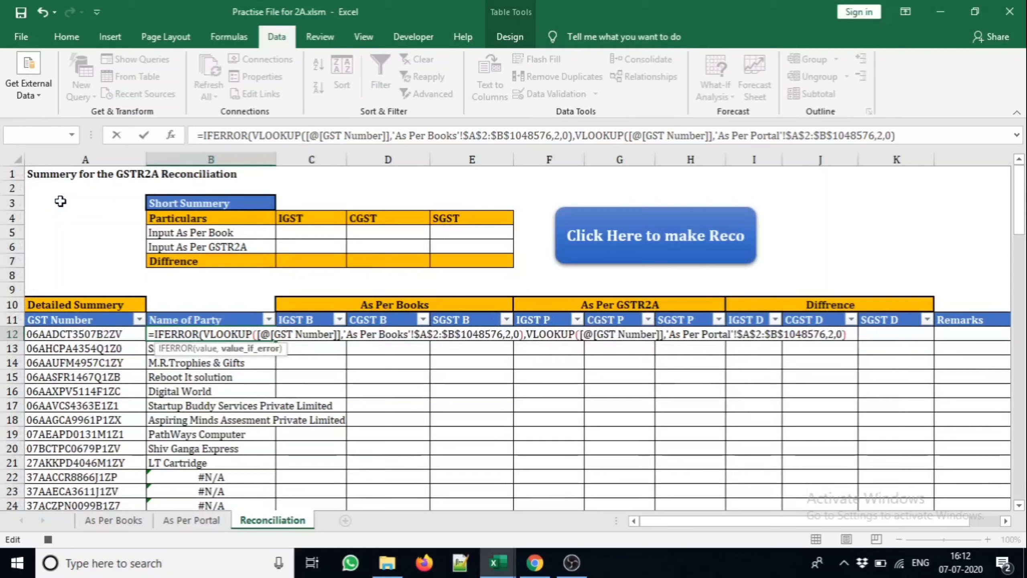
key(Return)
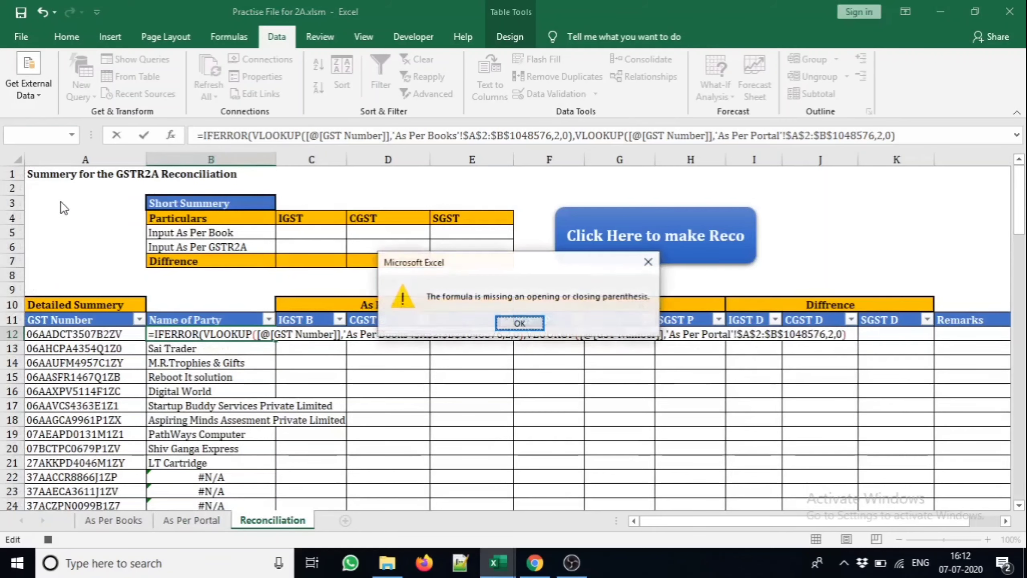
key(Return)
text())
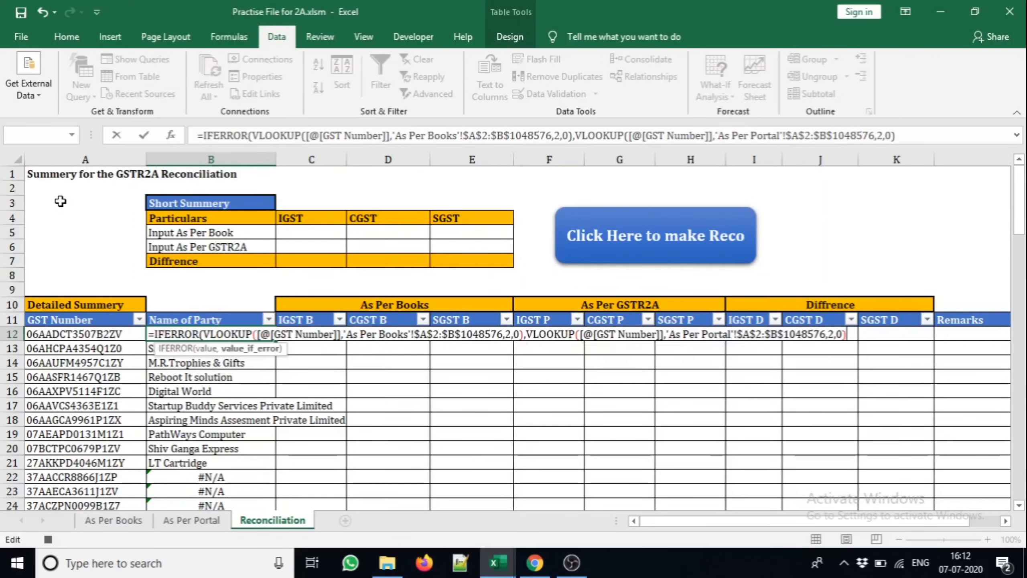
- Commit the IFERROR formula in B12 that looks up each party name in As Per Books or As Per Portal, and check the filled column
key(Return)
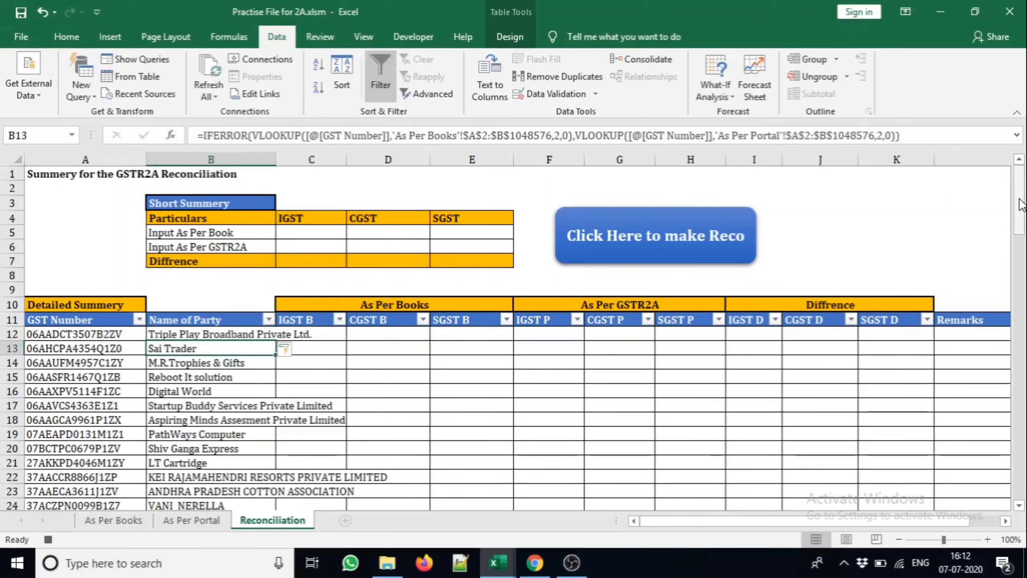
drag(1022, 204, 1025, 219)
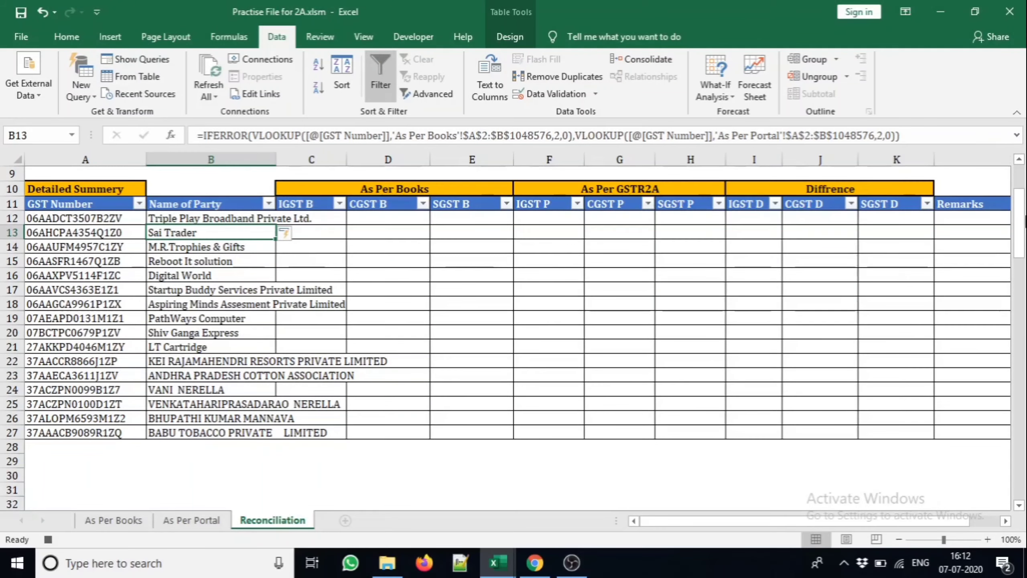
scroll(720, 278, up, 3)
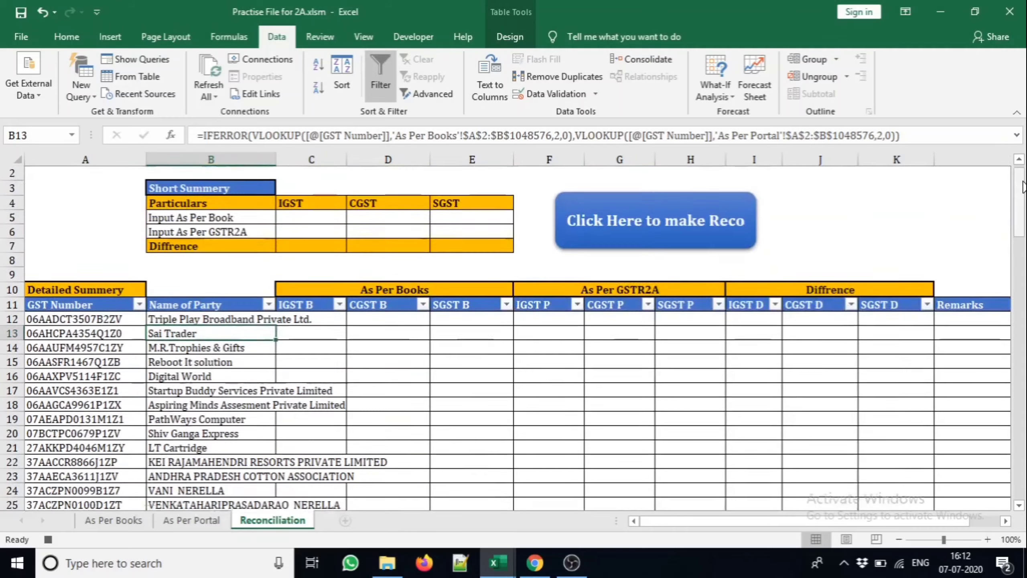
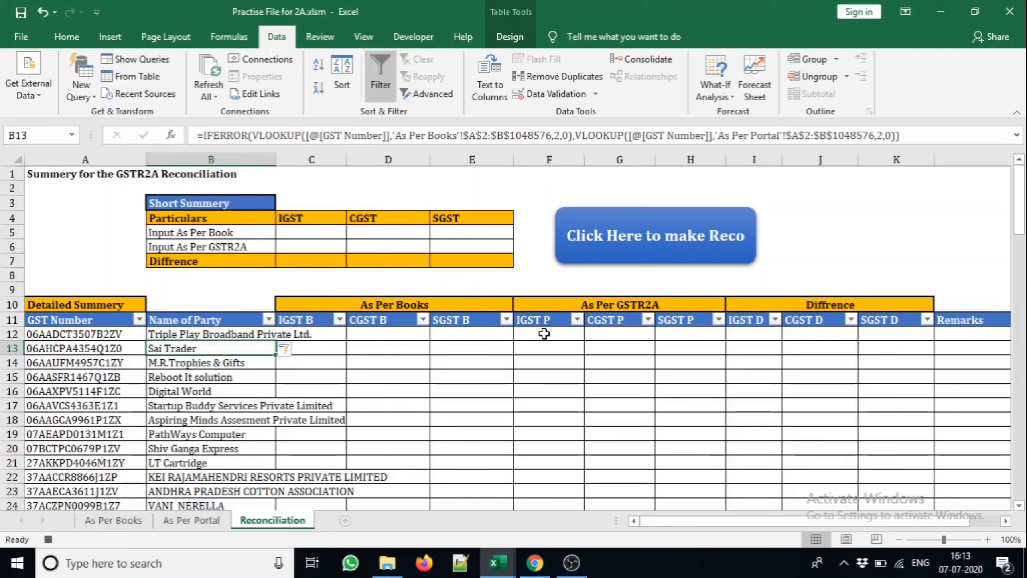
- Start a SUMIFS formula in C12 under IGST B, using the Integrated Tax range 'As Per Books'!$K$2:$K$1048576 as the sum range
click(313, 332)
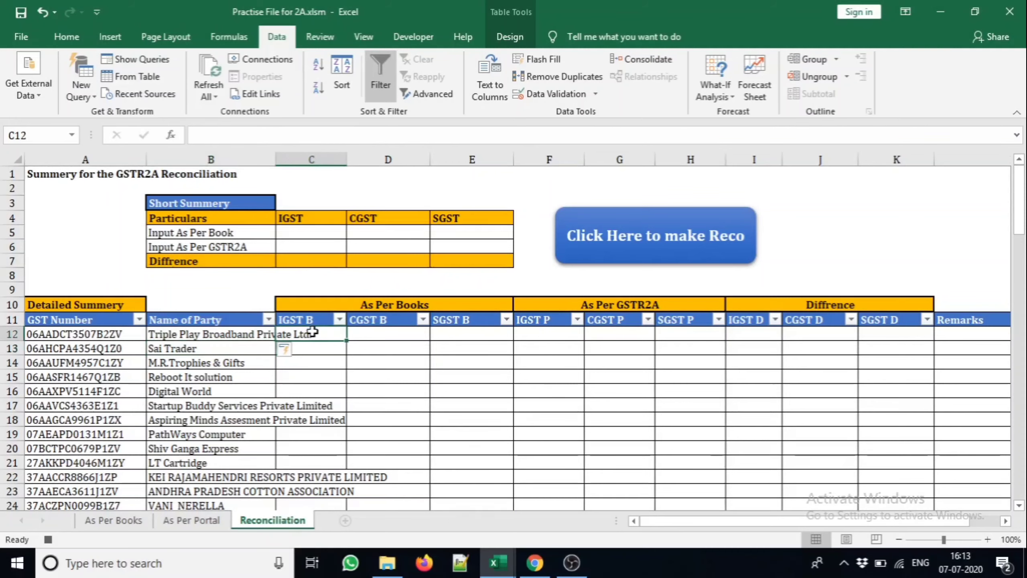
text(=su)
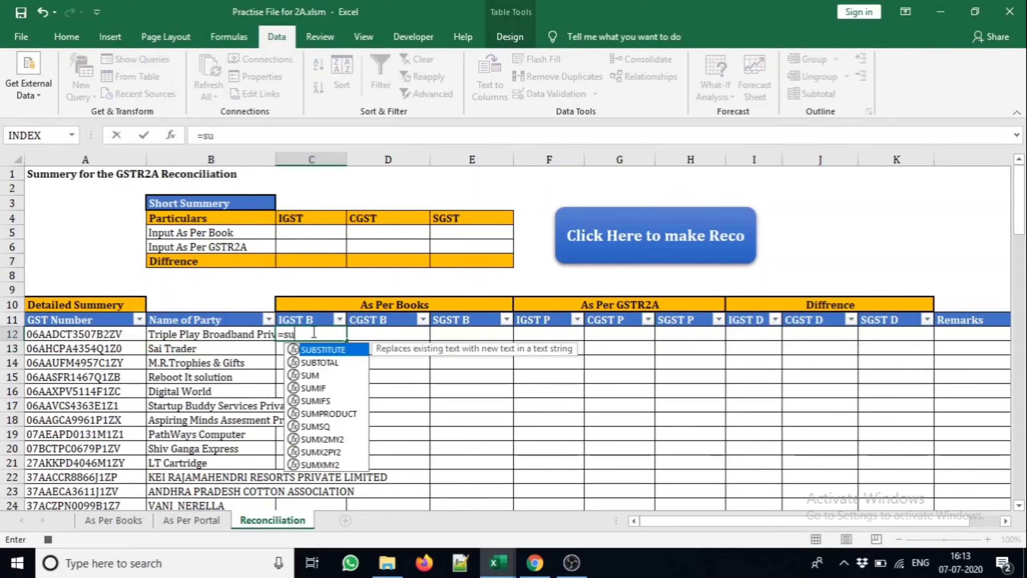
text(mifs)
key(Tab)
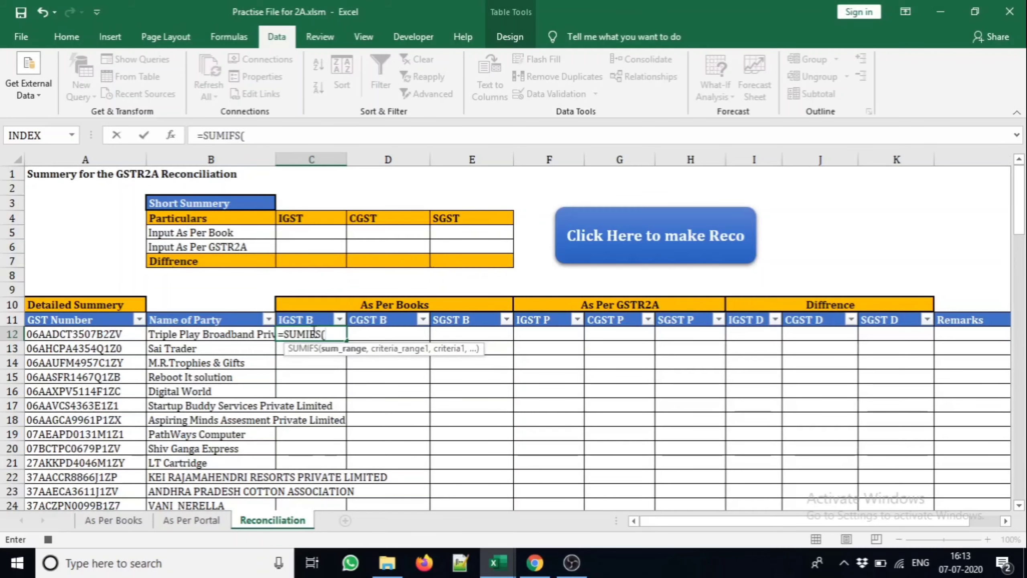
click(120, 521)
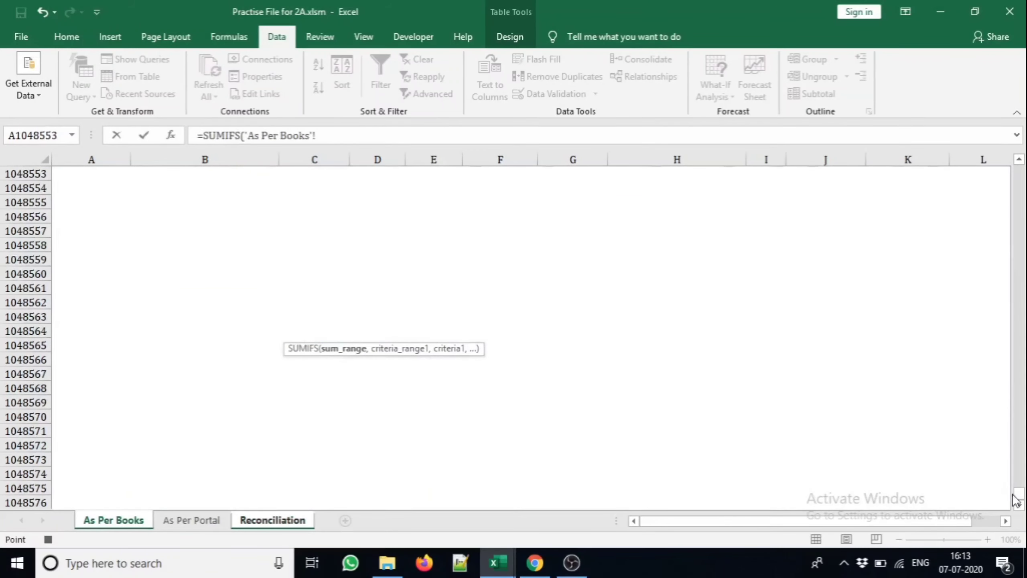
drag(1018, 499, 1020, 165)
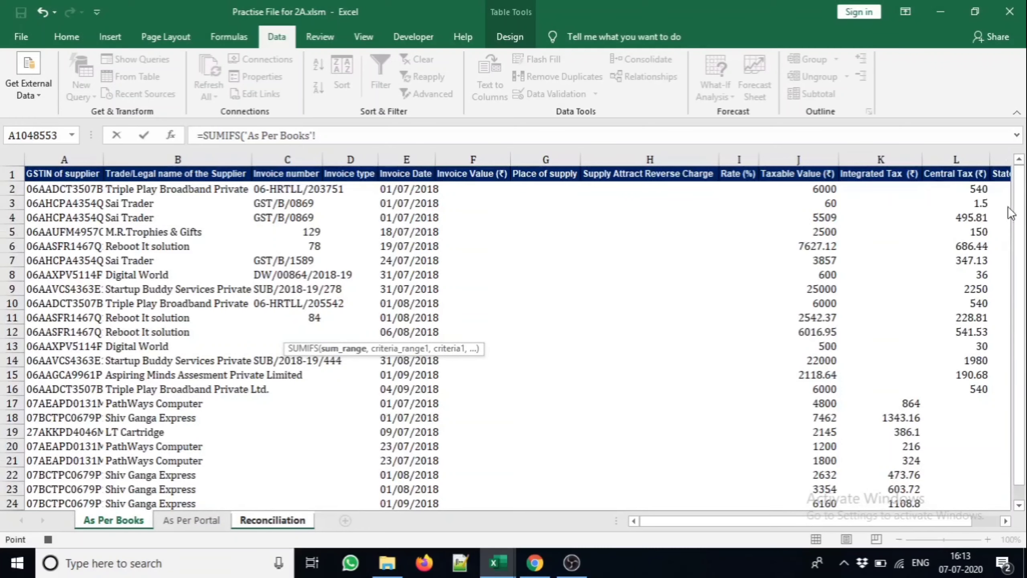
click(886, 188)
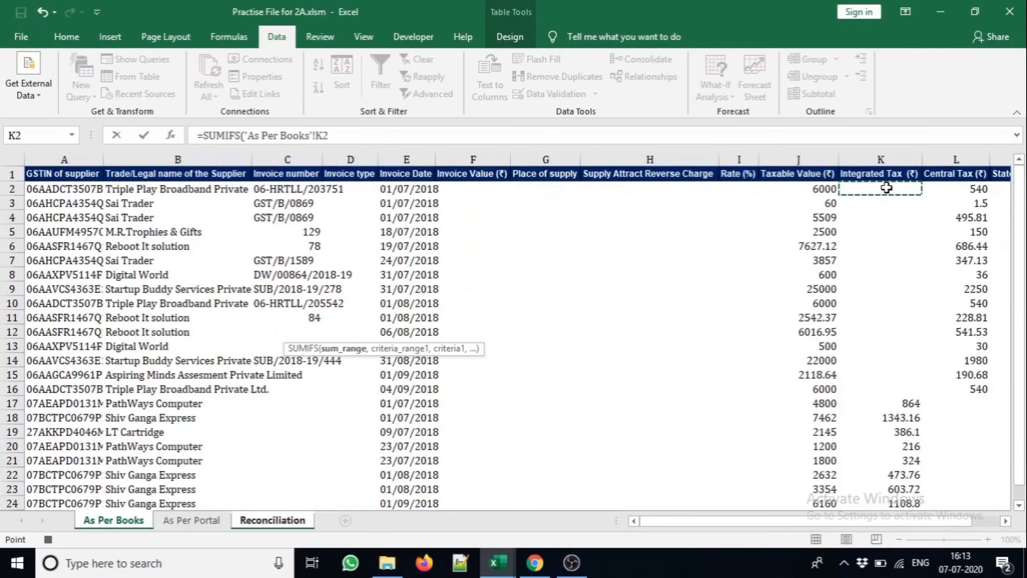
key(ctrl+shift+Down)
key(ctrl+shift+Down)
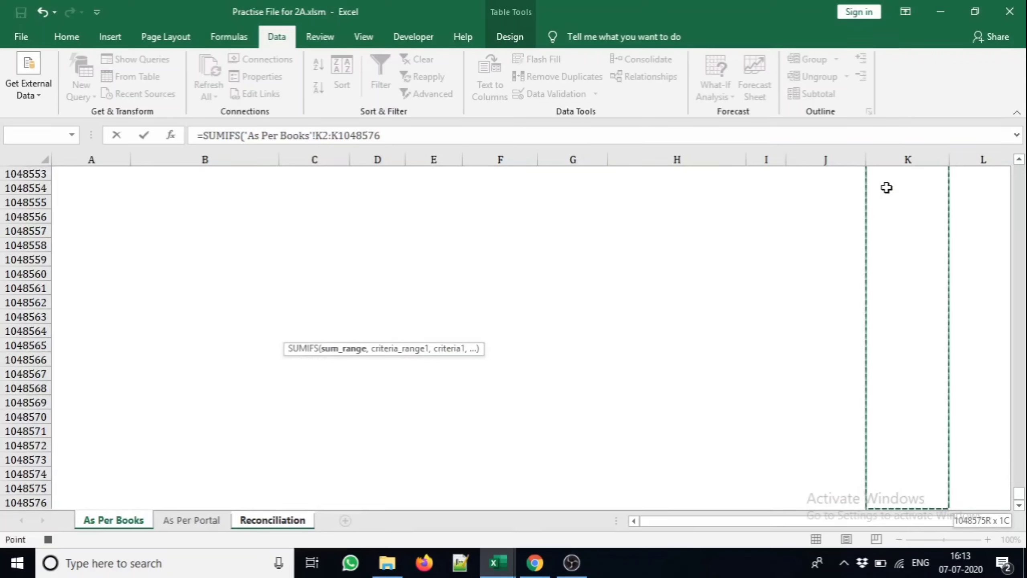
key(F4)
text(,)
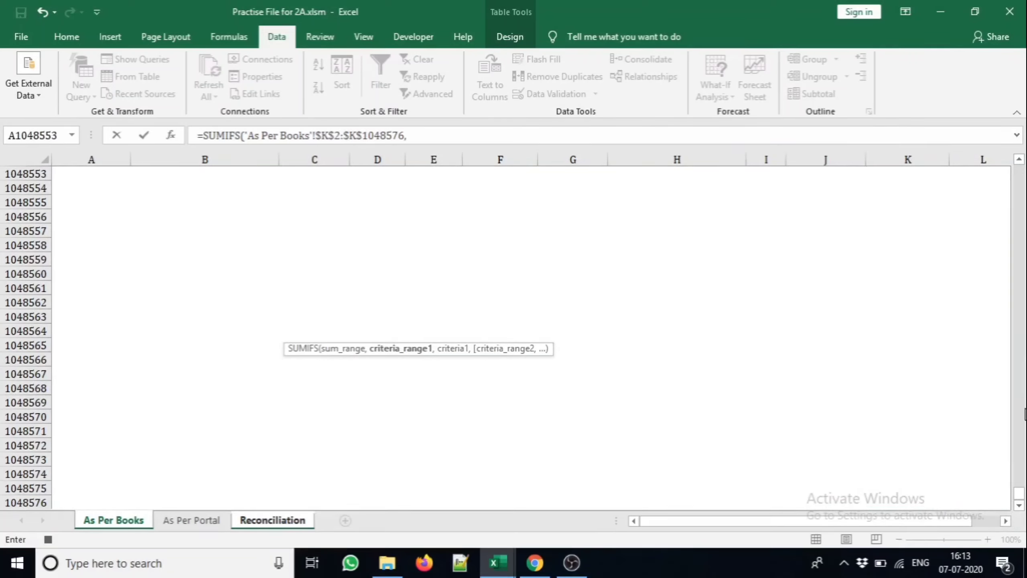
- Add the supplier GSTIN range 'As Per Books'!$A$2:$A$1048576 as the absolute criteria range of the IGST B formula
drag(1019, 499, 1022, 170)
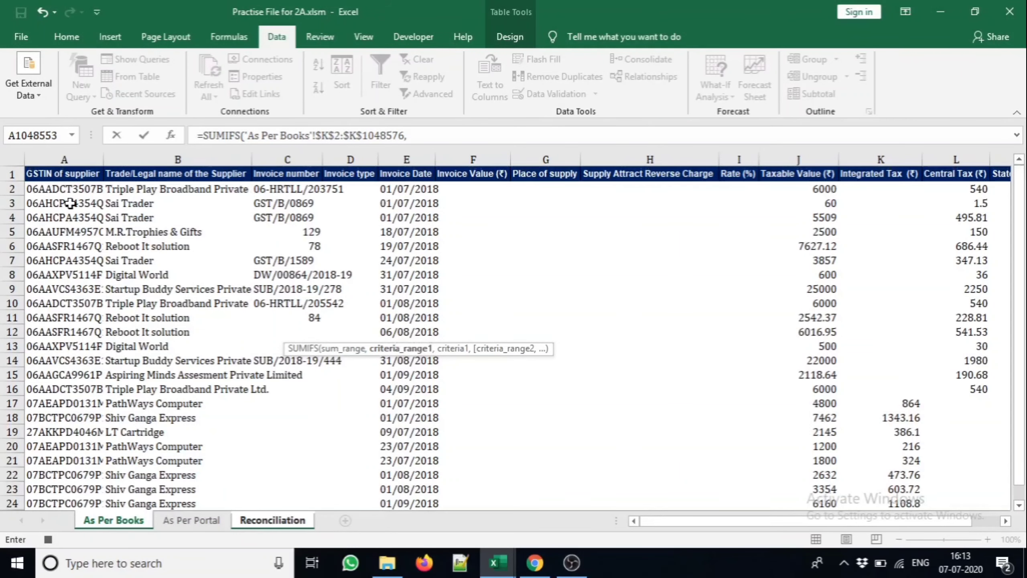
click(63, 189)
key(ctrl+shift+Down)
key(ctrl+shift+Down)
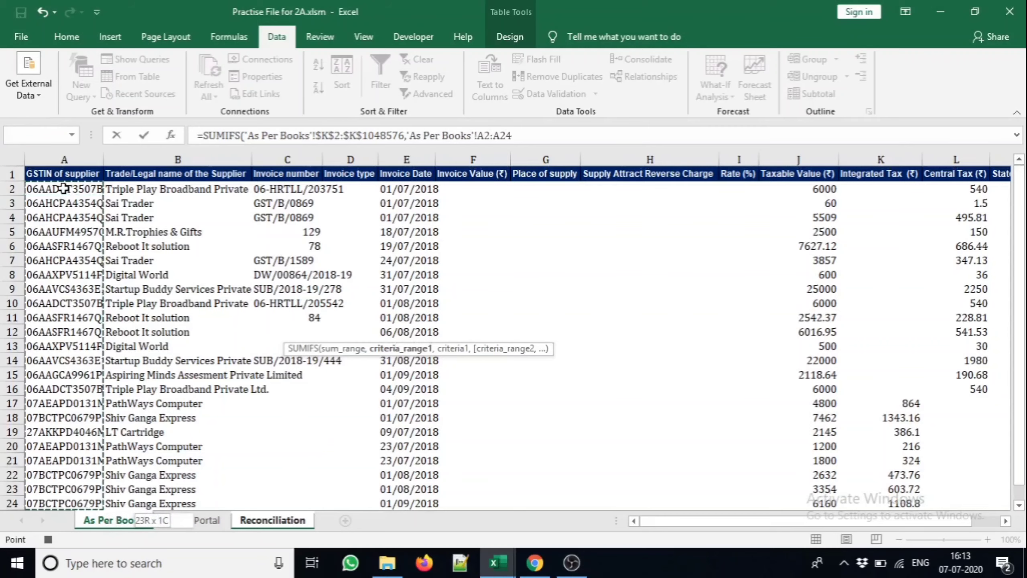
key(F4)
text(,)
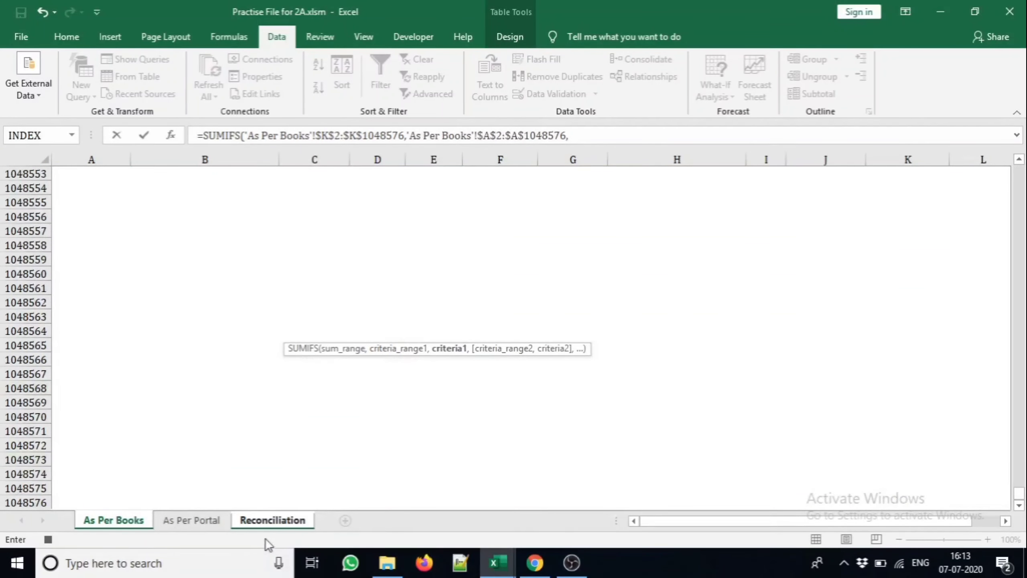
- Set the GST Number in A12 of the Reconciliation sheet as the criterion and complete the IGST B formula
click(271, 522)
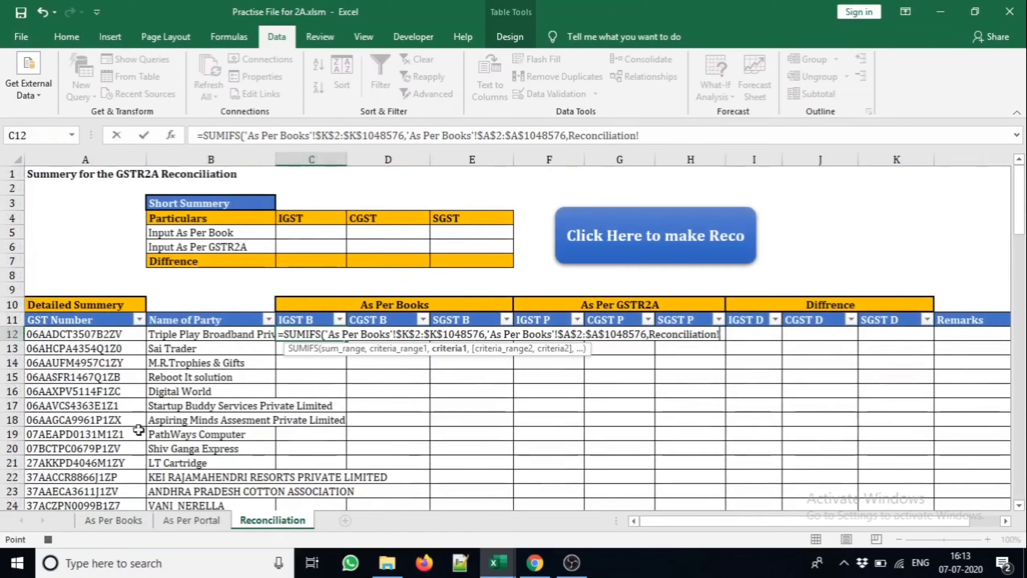
click(63, 335)
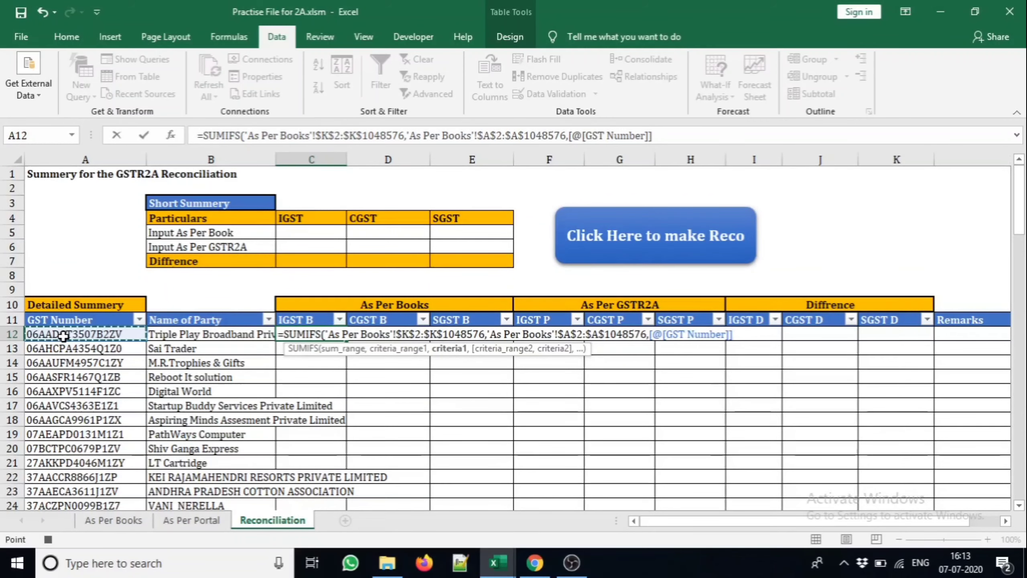
text())
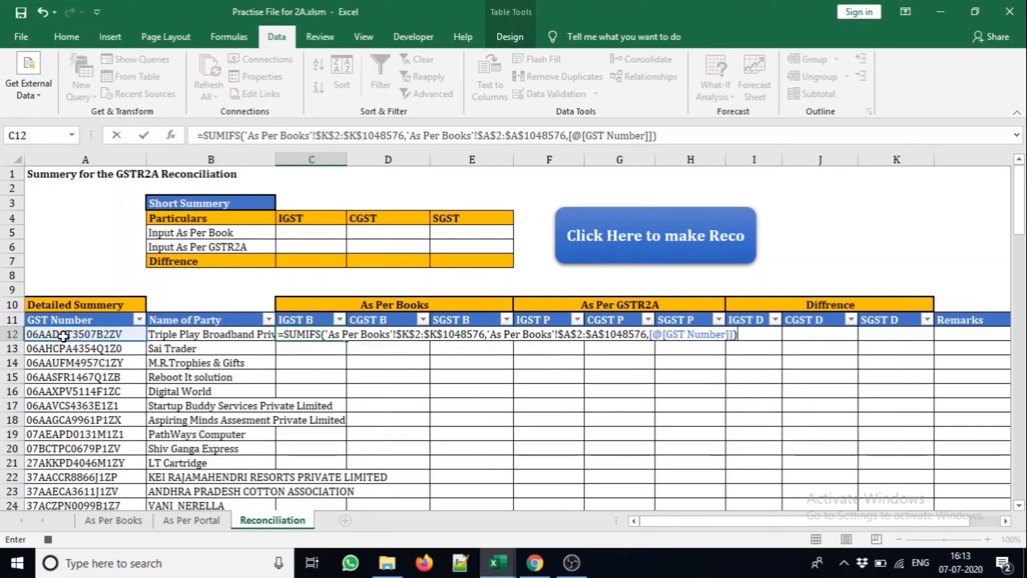
key(Return)
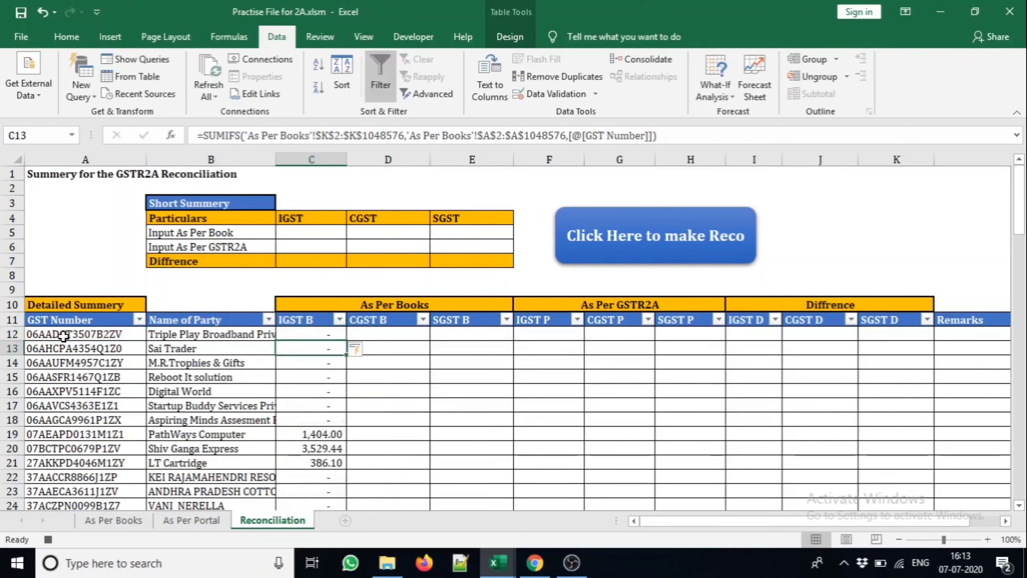
- Start a SUMIFS formula in D12 under CGST B, using the Central Tax range 'As Per Books'!$L$2:$L$1048576 as the sum range
click(405, 334)
text(=sum)
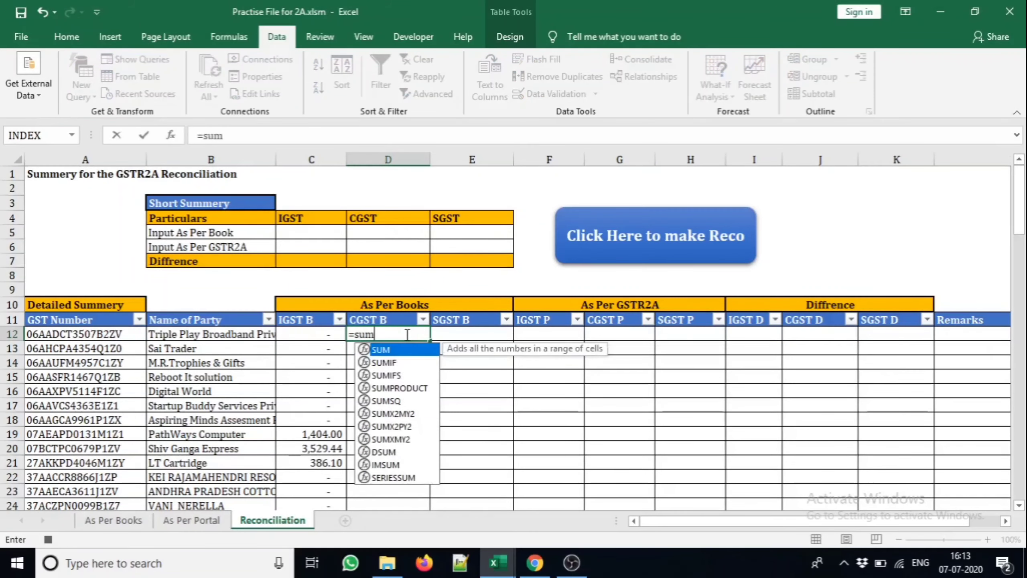
text(ifs)
key(Tab)
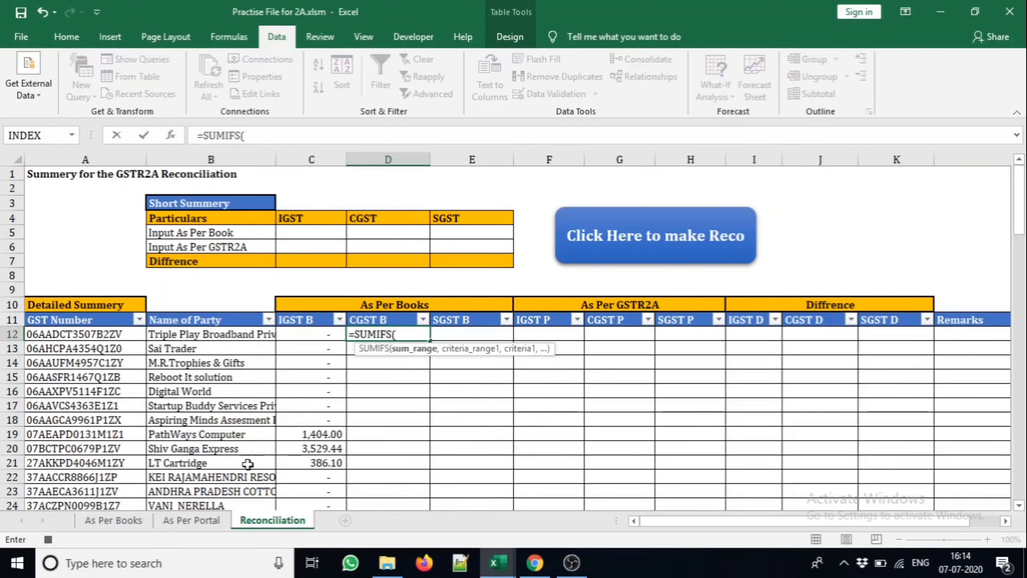
click(116, 516)
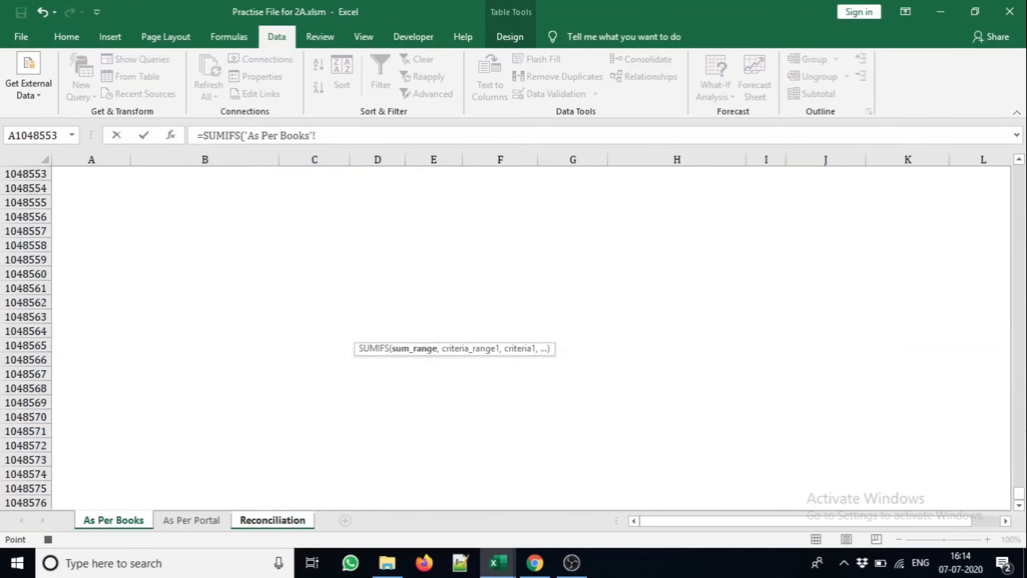
drag(1019, 489, 1021, 163)
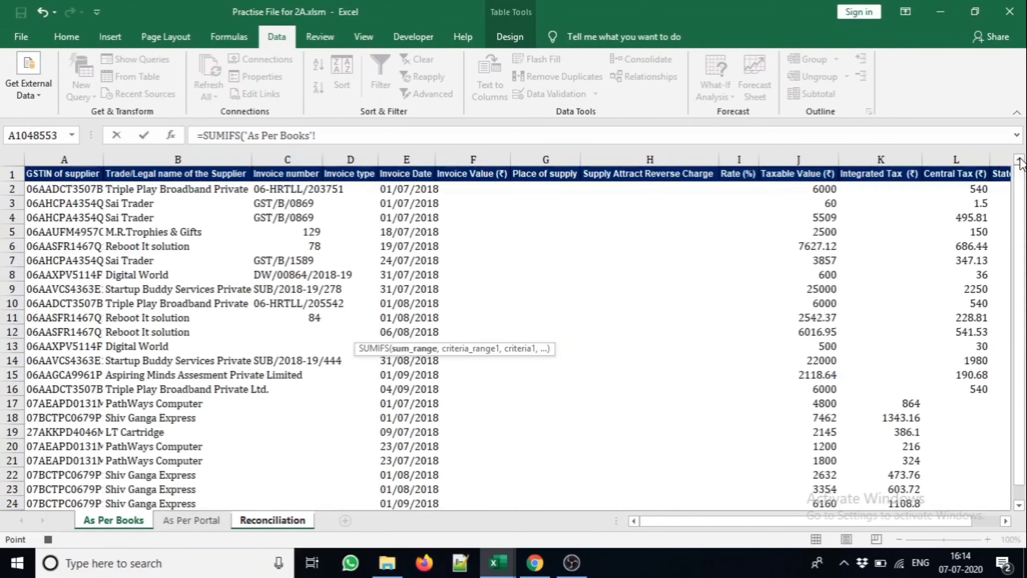
click(940, 190)
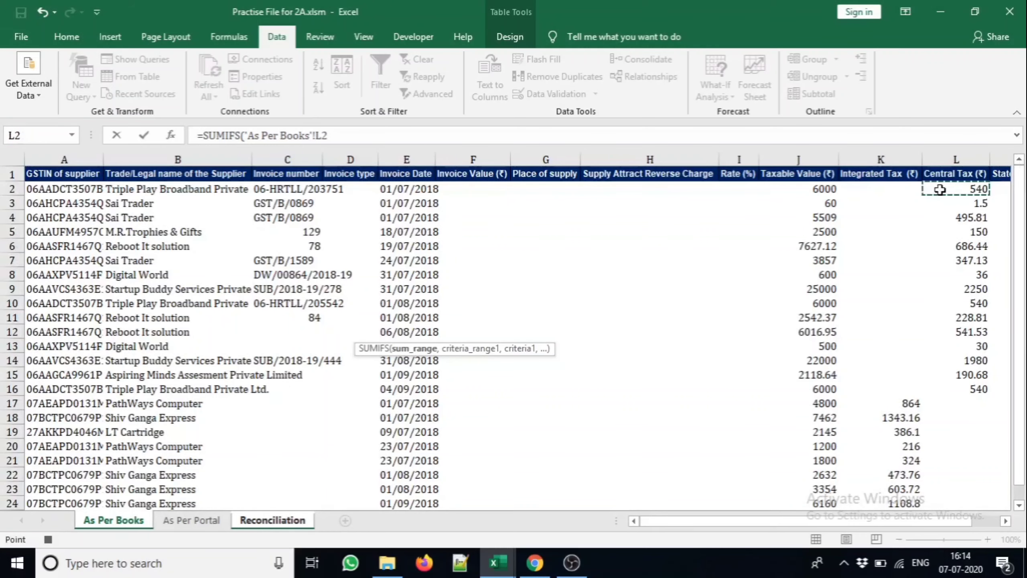
key(ctrl+shift+Down)
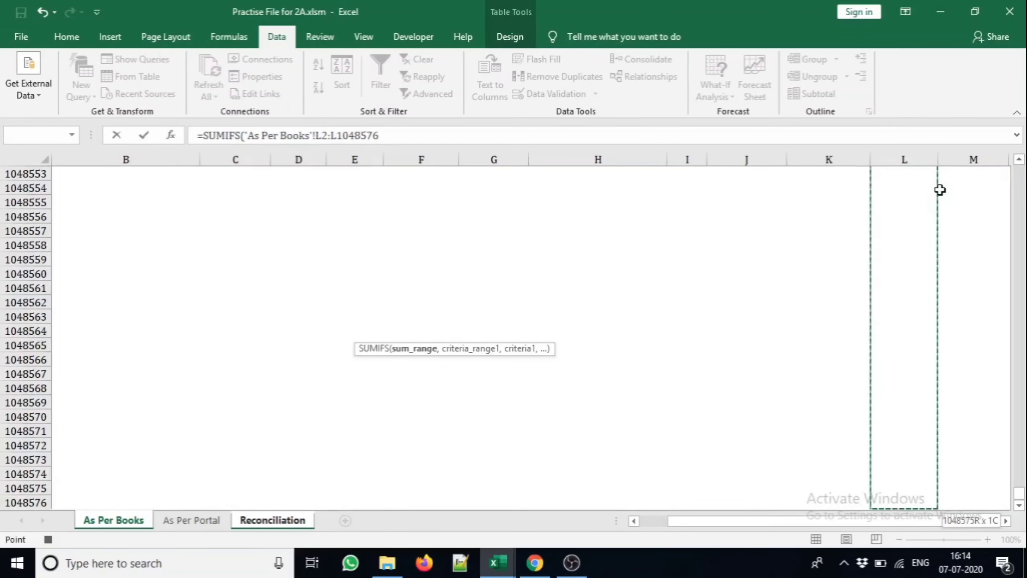
key(F4)
text(,)
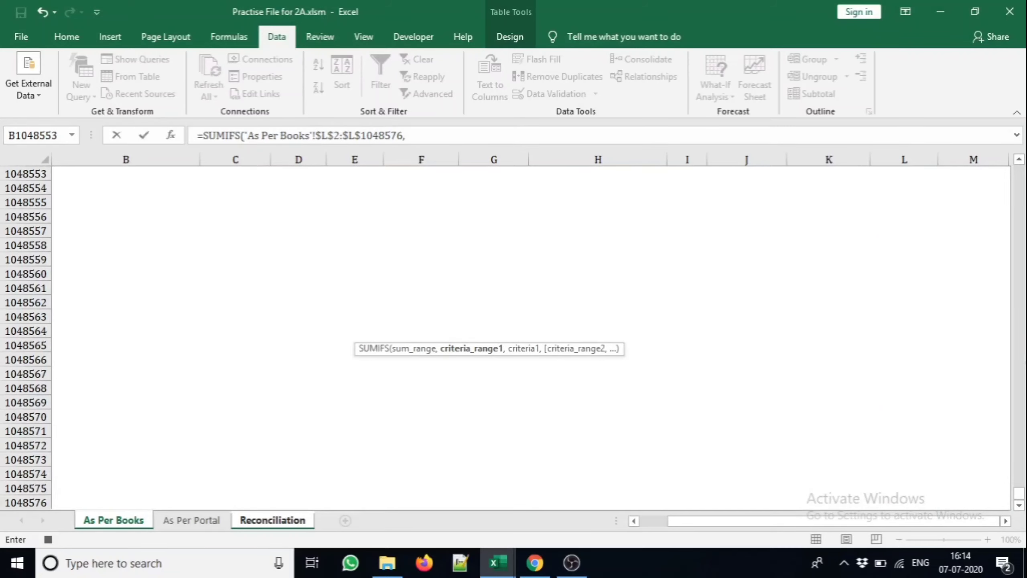
- Add the supplier GSTIN range 'As Per Books'!$A$2:$A$1048576 as the absolute criteria range of the CGST B formula
drag(1021, 493, 1020, 172)
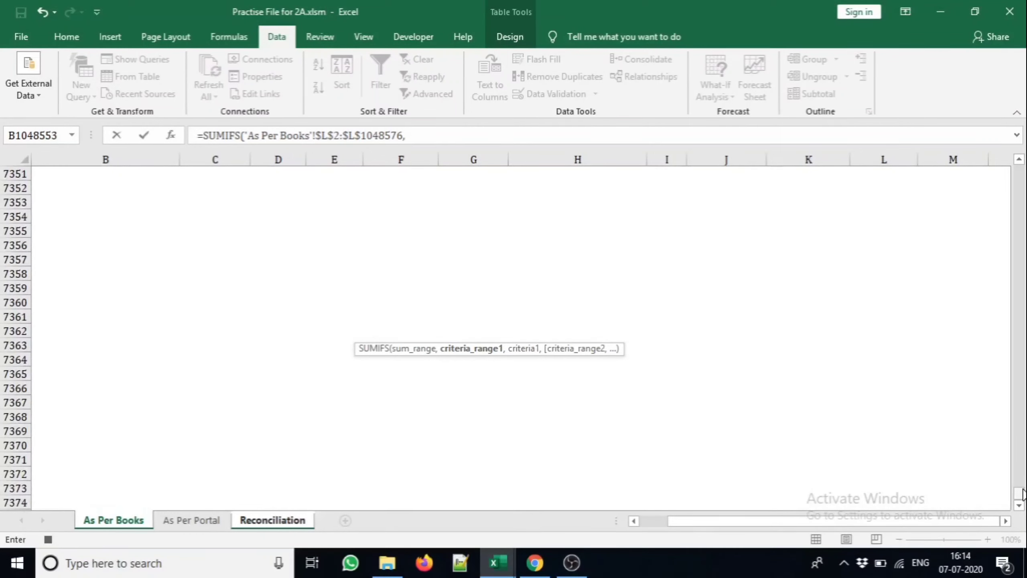
drag(1022, 492, 1021, 170)
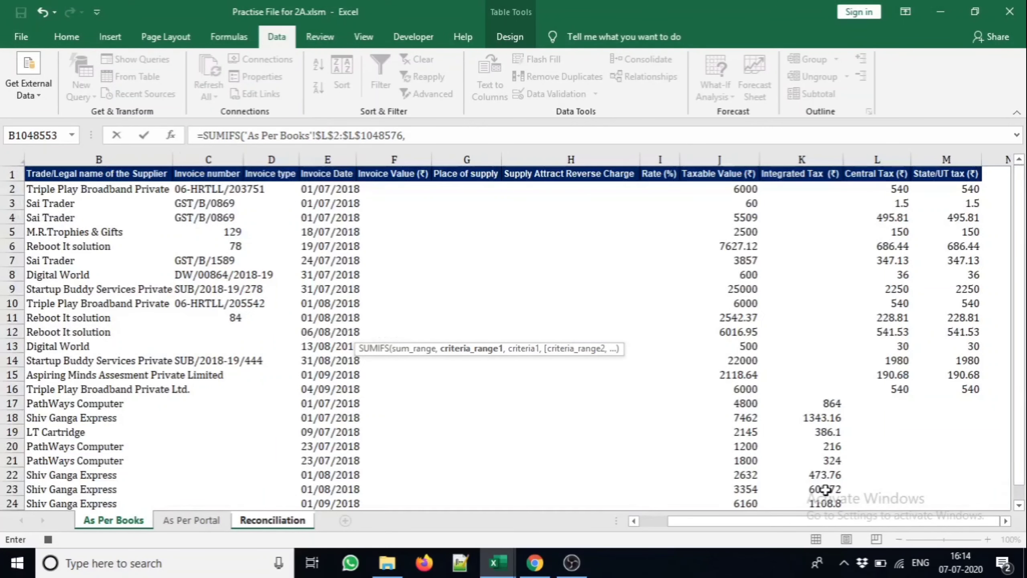
click(658, 520)
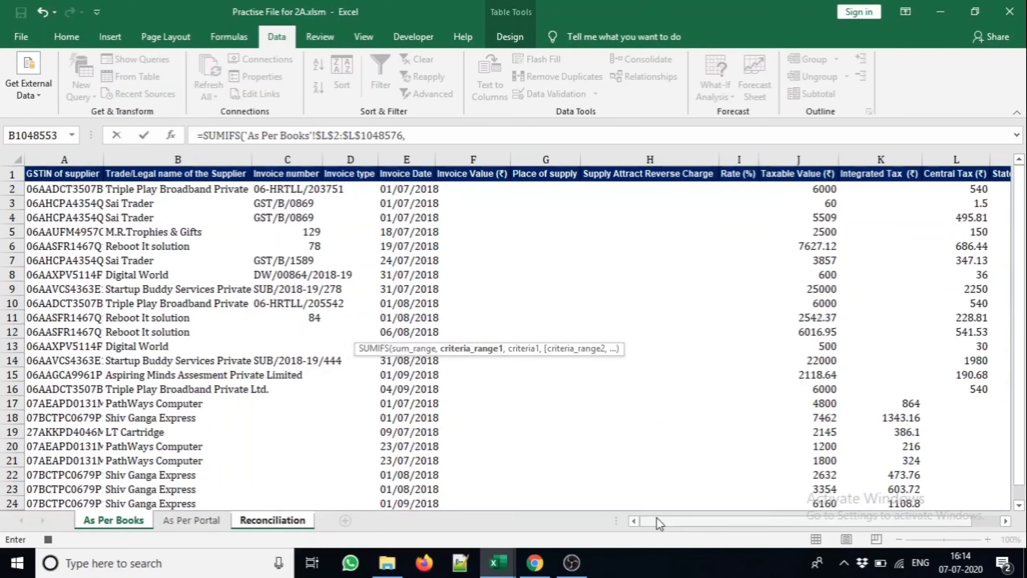
click(50, 184)
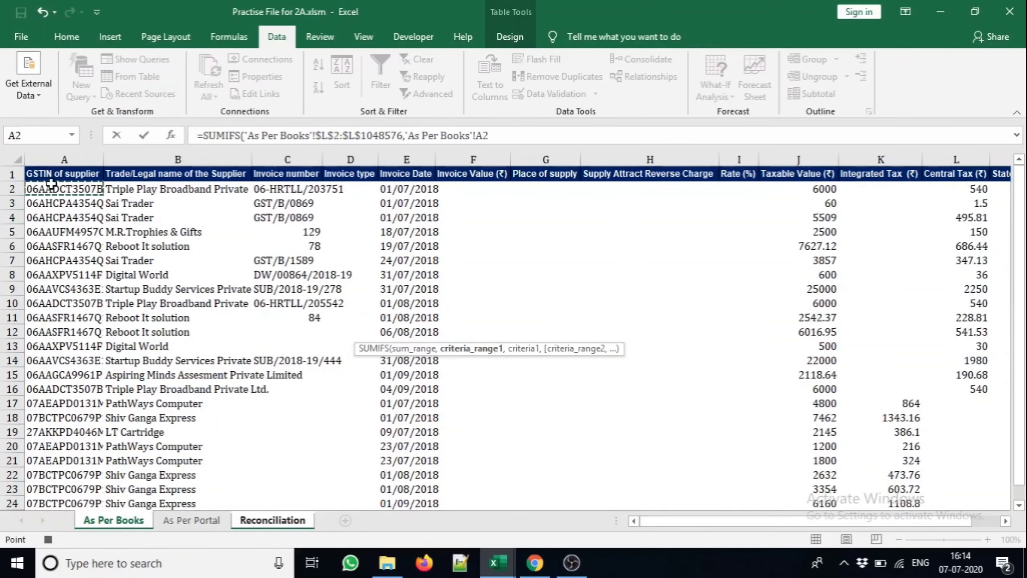
key(ctrl+shift+Down)
key(ctrl+shift+Down)
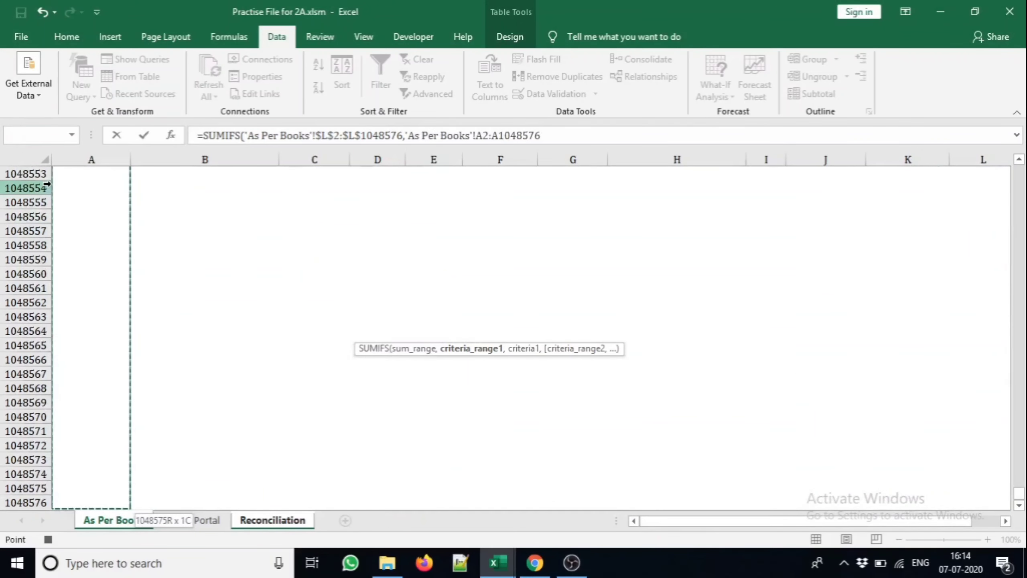
key(F4)
text(,)
- Set the GST Number in A12 of the Reconciliation sheet as the criterion and complete the CGST B formula
key(ctrl+Page_Down)
key(ctrl+Page_Down)
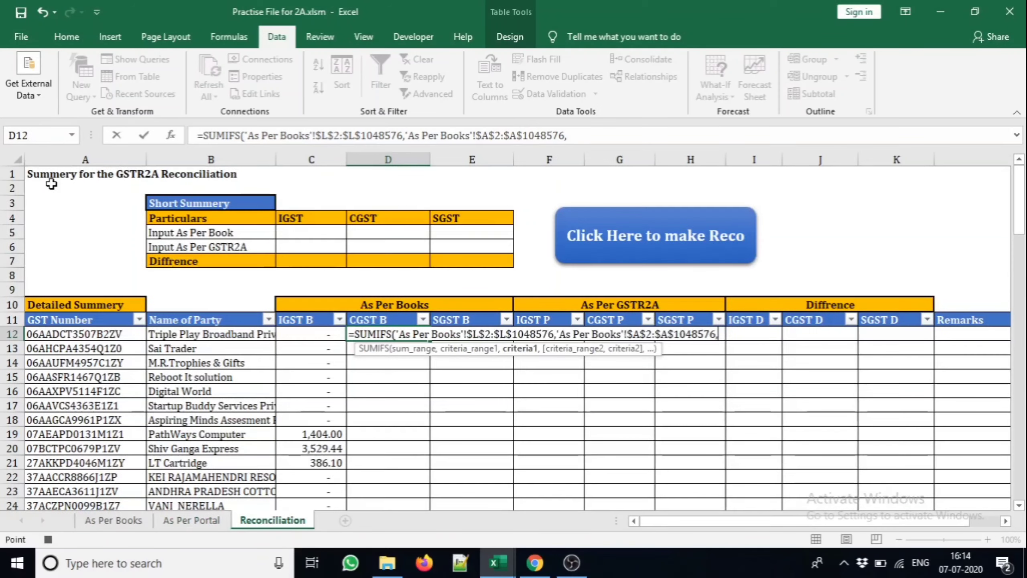
click(111, 332)
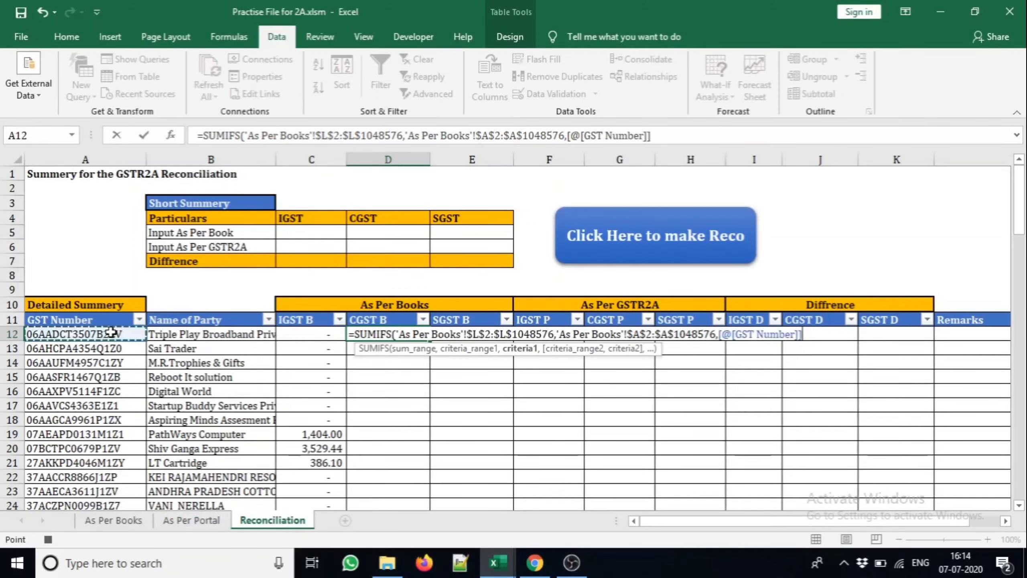
key(Return)
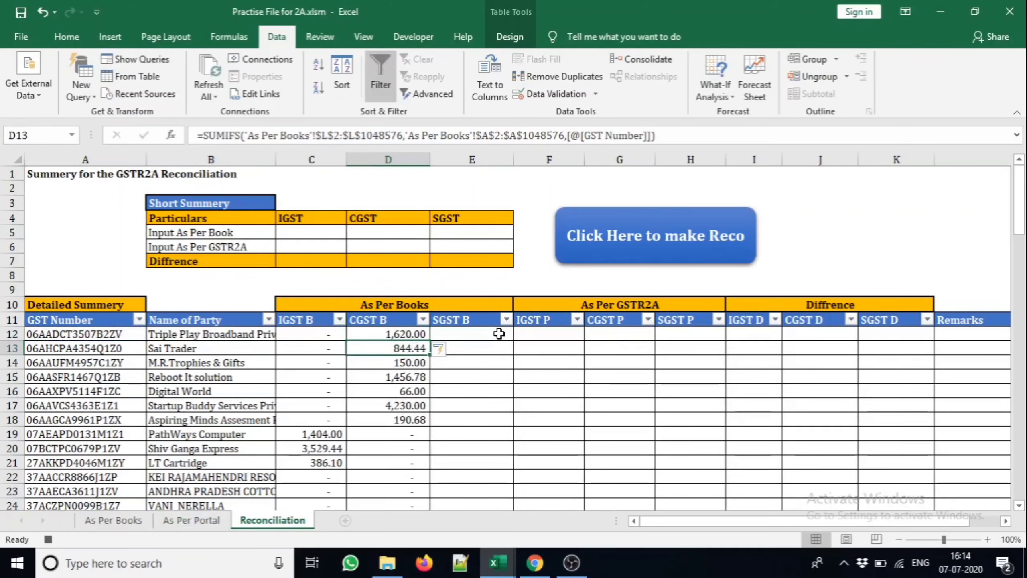
- Copy the full CGST B formula from D12 into E12 under SGST B as text
click(498, 334)
key(Left)
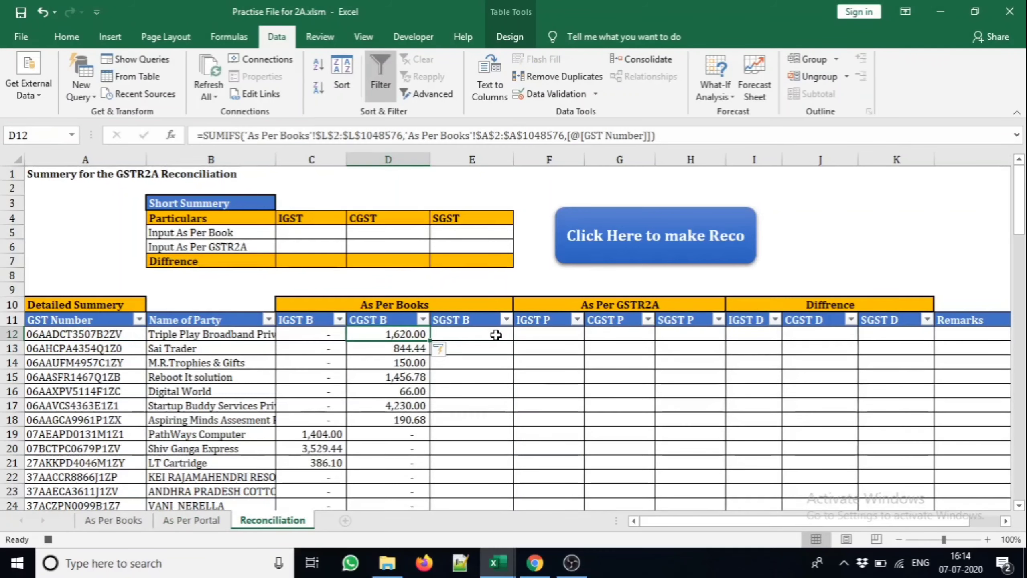
drag(683, 132, 282, 105)
key(ctrl+c)
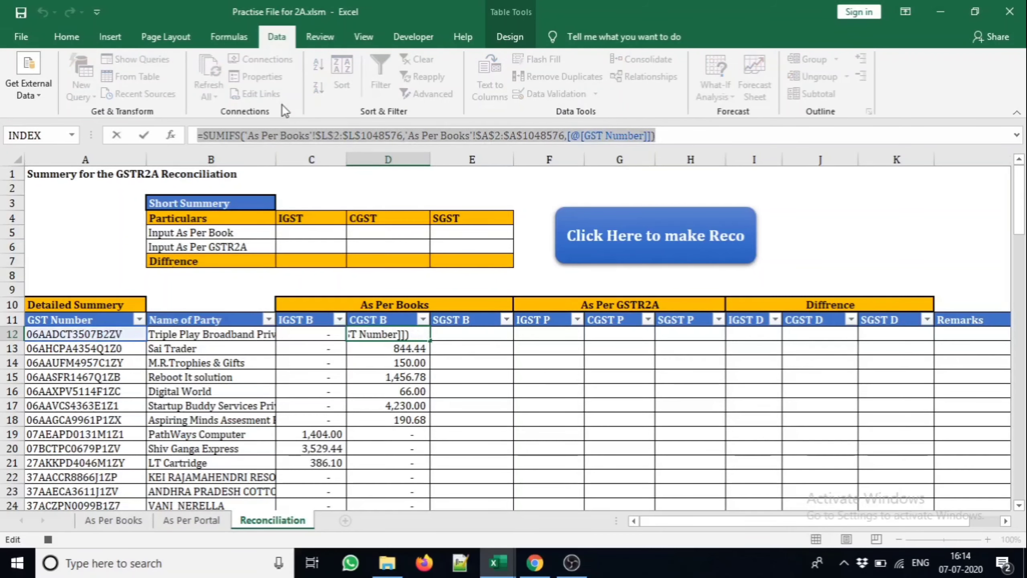
key(Return)
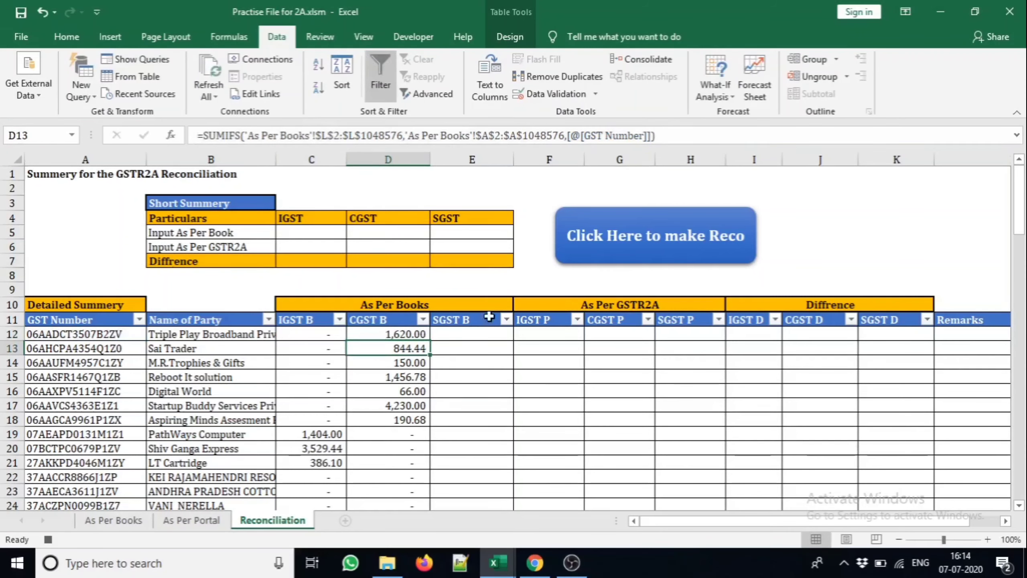
double_click(493, 334)
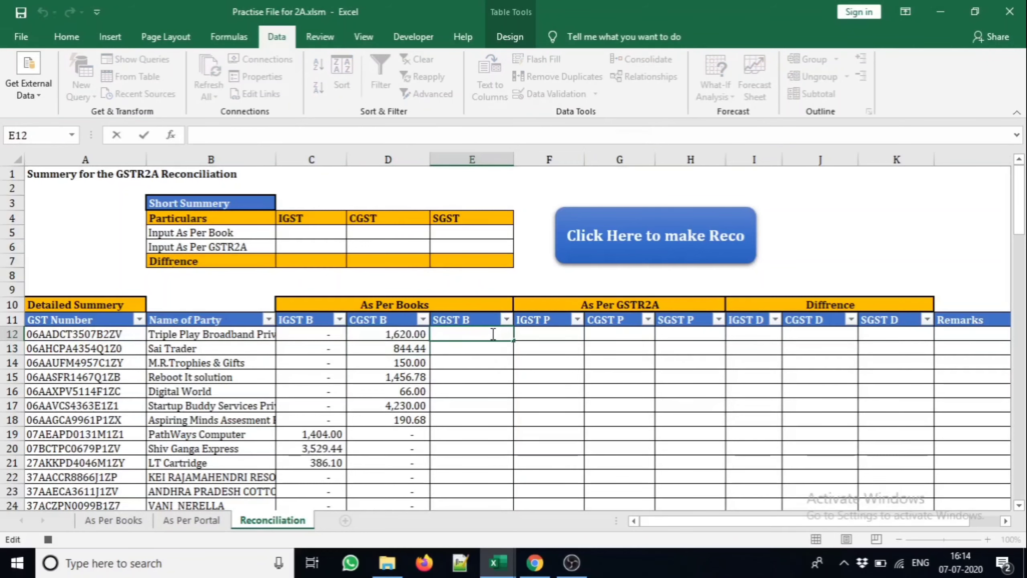
key(ctrl+v)
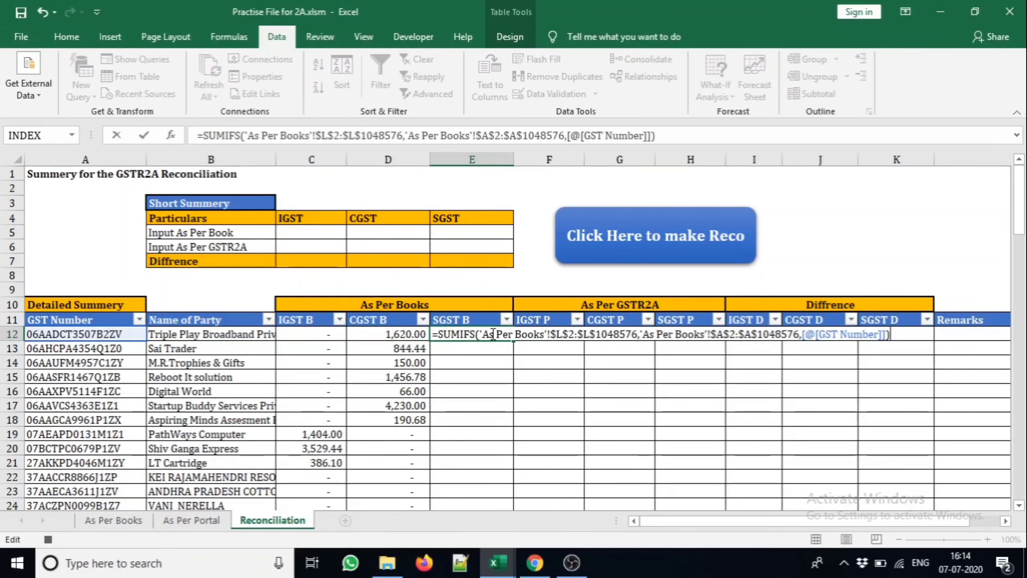
- Change the sum range of the SGST B formula in E12 to 'As Per Books'!$M$2:$M$1048576 and complete it
click(562, 333)
key(BackSpace)
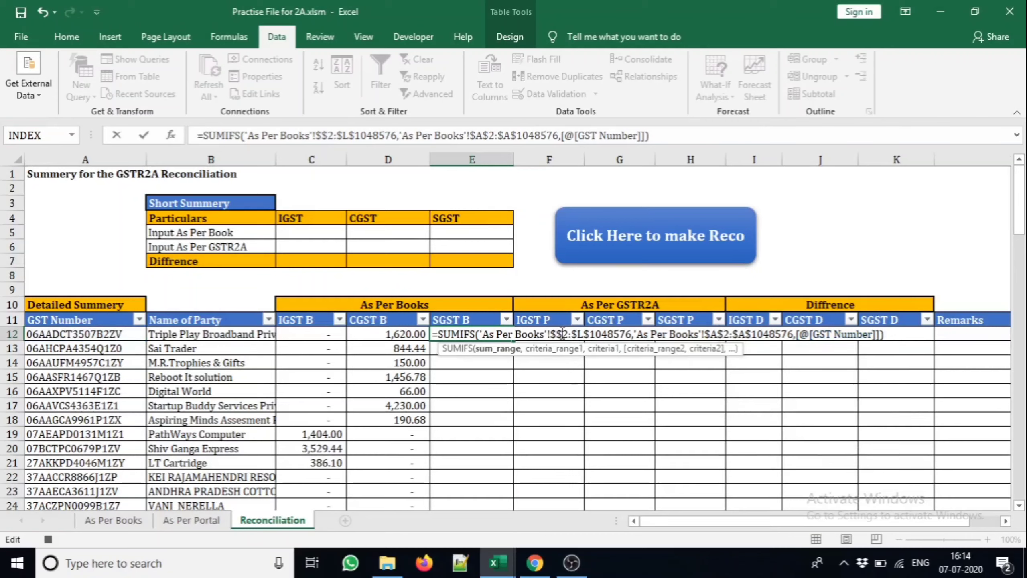
text(M)
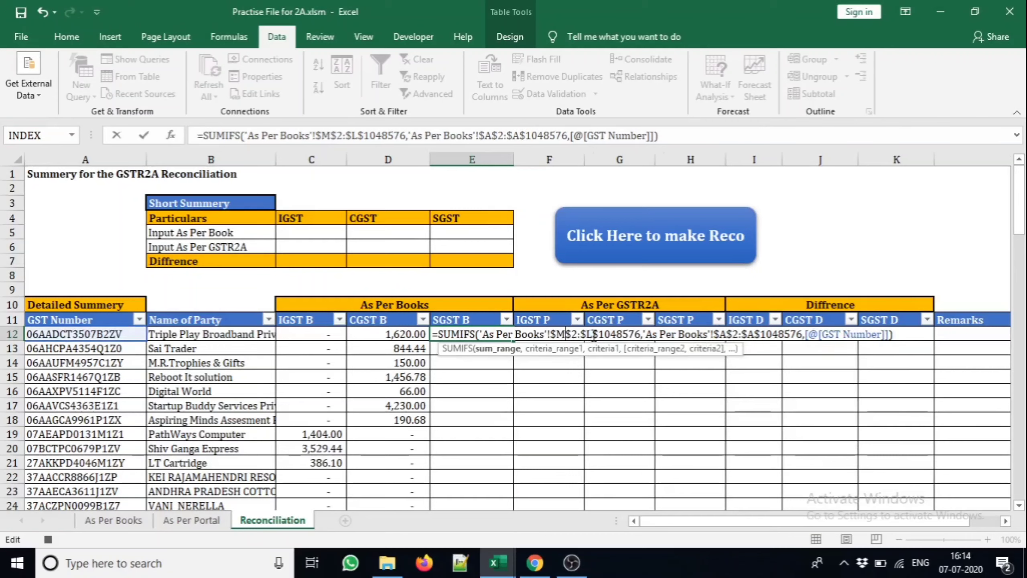
click(594, 334)
key(BackSpace)
text(M)
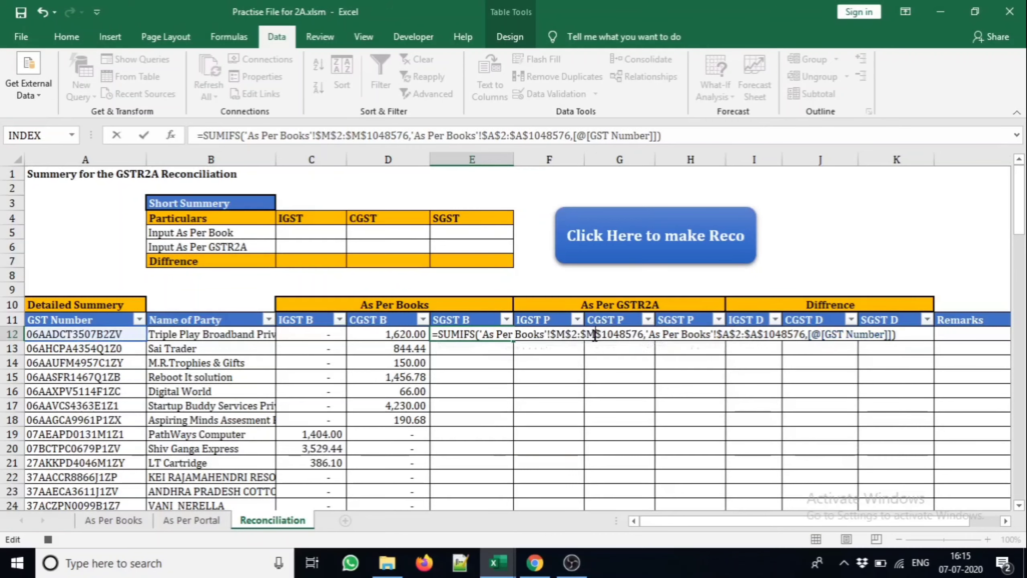
key(Return)
click(566, 335)
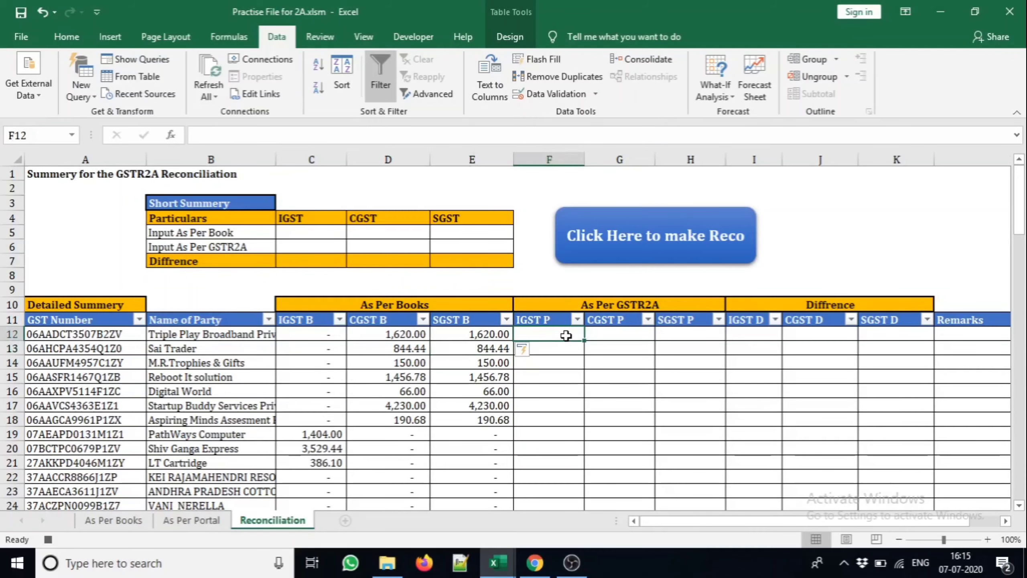
text(=SUMIFS()
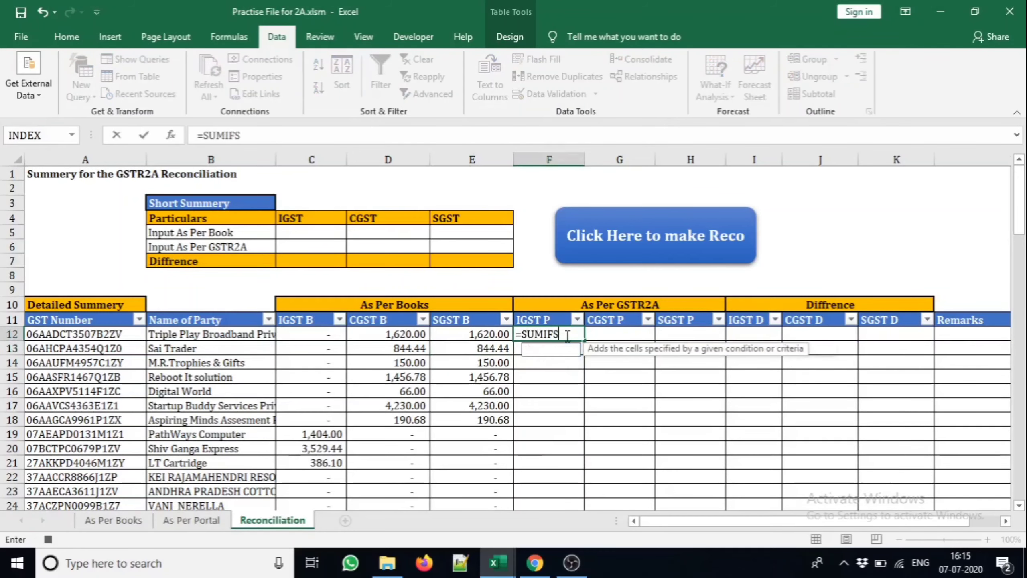
click(185, 524)
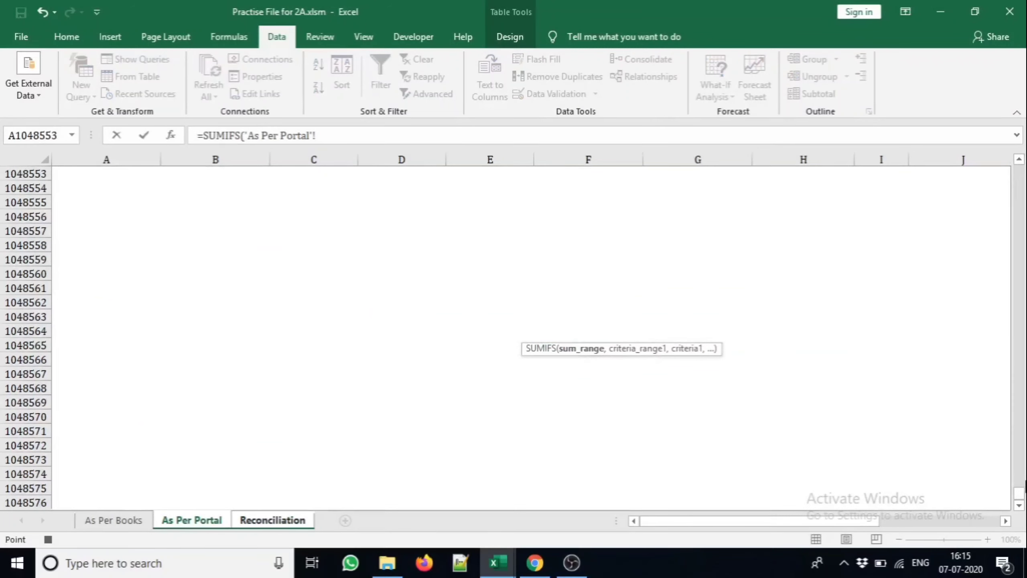
key(ctrl+Page_Down)
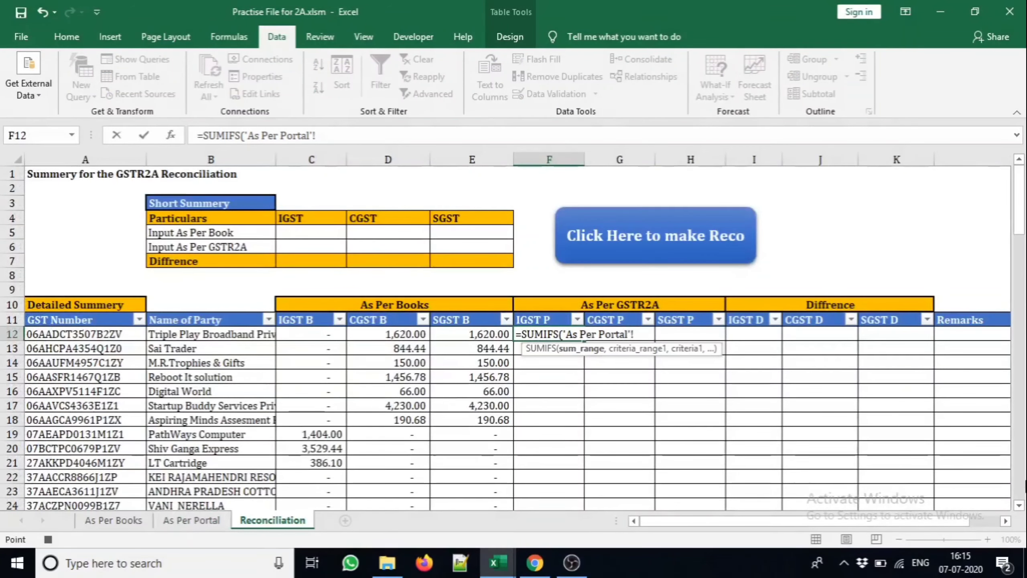
key(Escape)
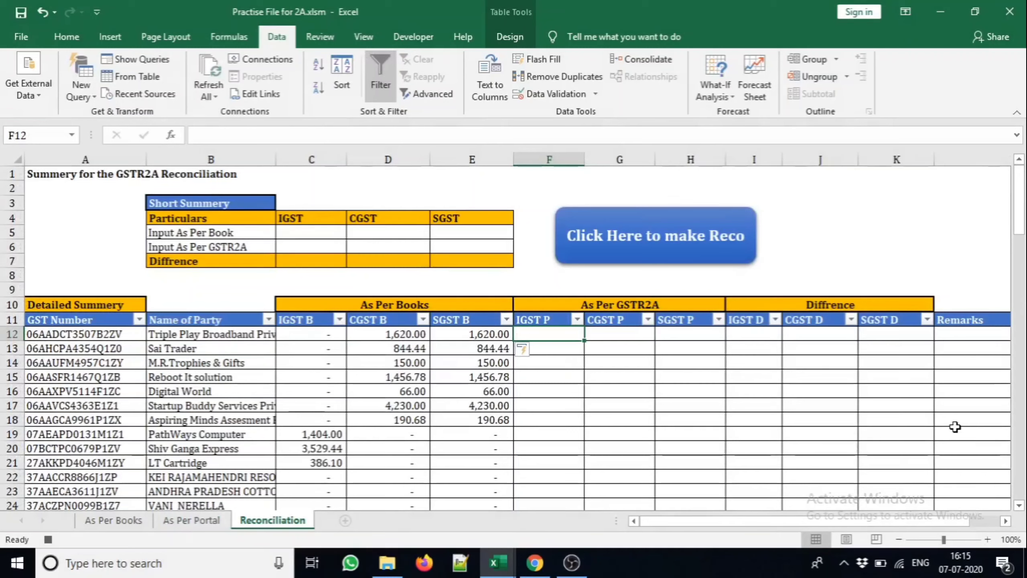
click(393, 333)
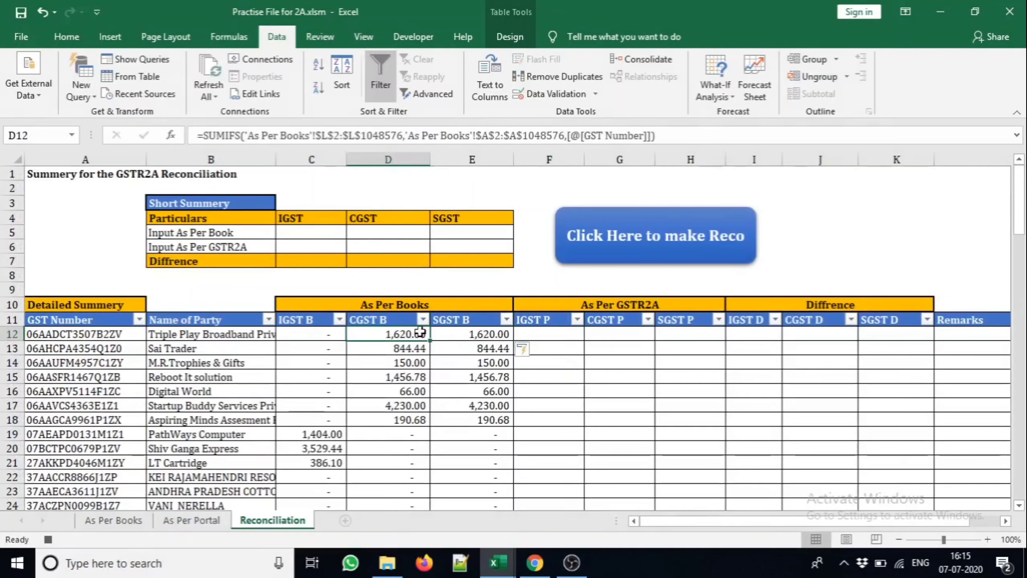
click(469, 332)
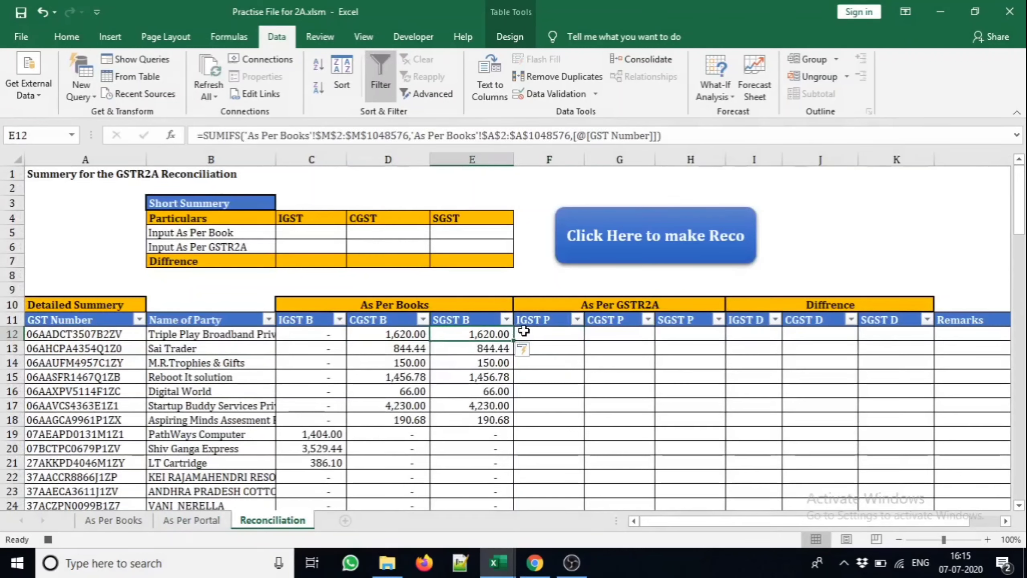
- Start a SUMIFS formula in F12 under IGST P, using the absolute range 'As Per Portal'!$K$2:$K$1048576 as the sum range
click(533, 332)
text(=S)
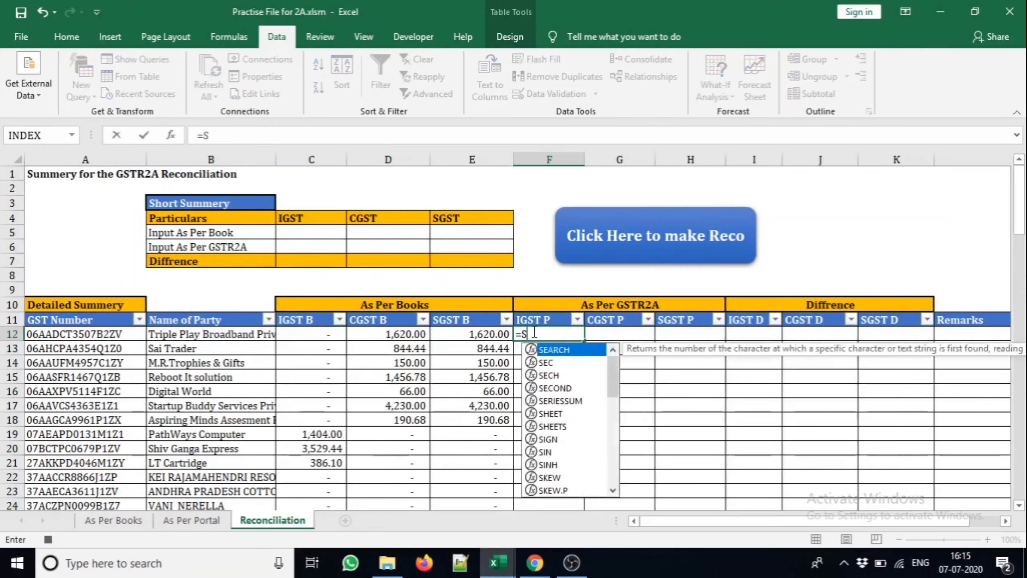
text(UMIFS()
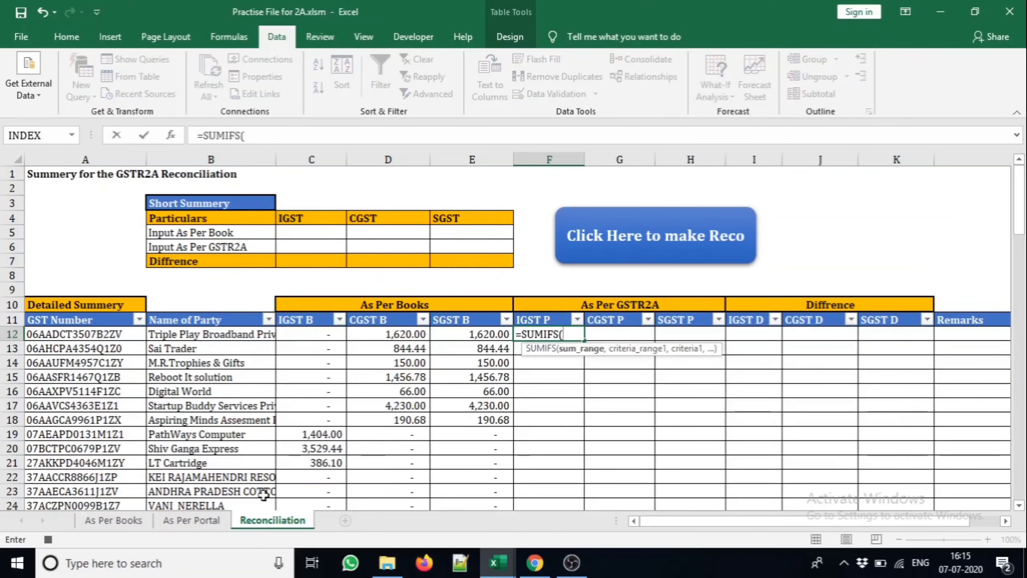
click(206, 520)
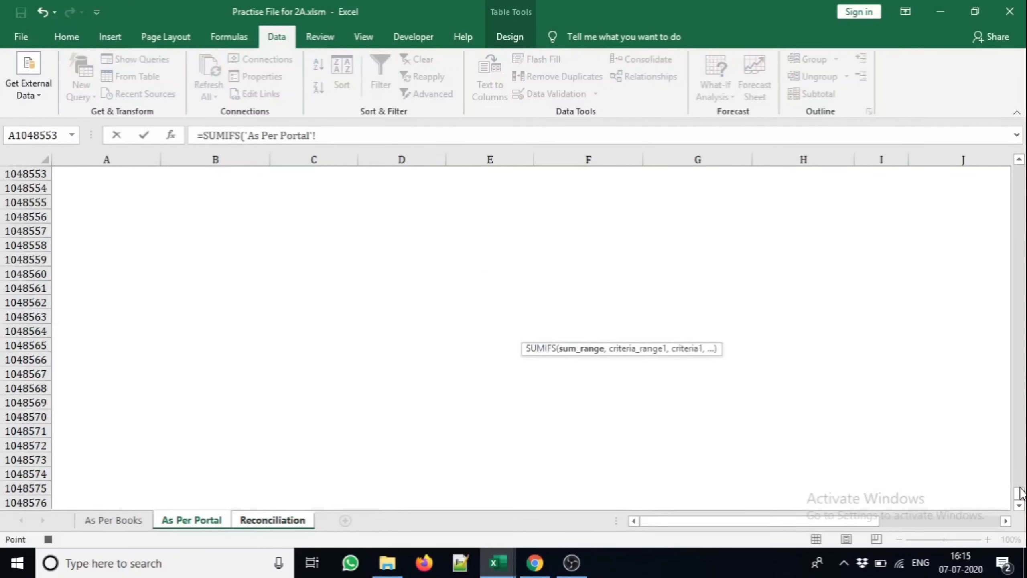
drag(1021, 494, 1021, 170)
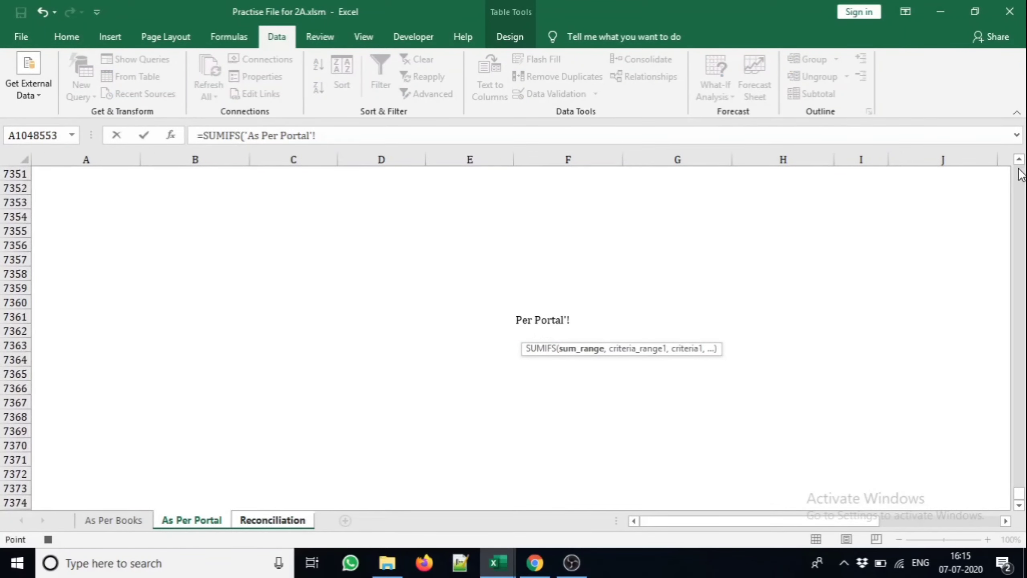
scroll(1023, 187, up, 20)
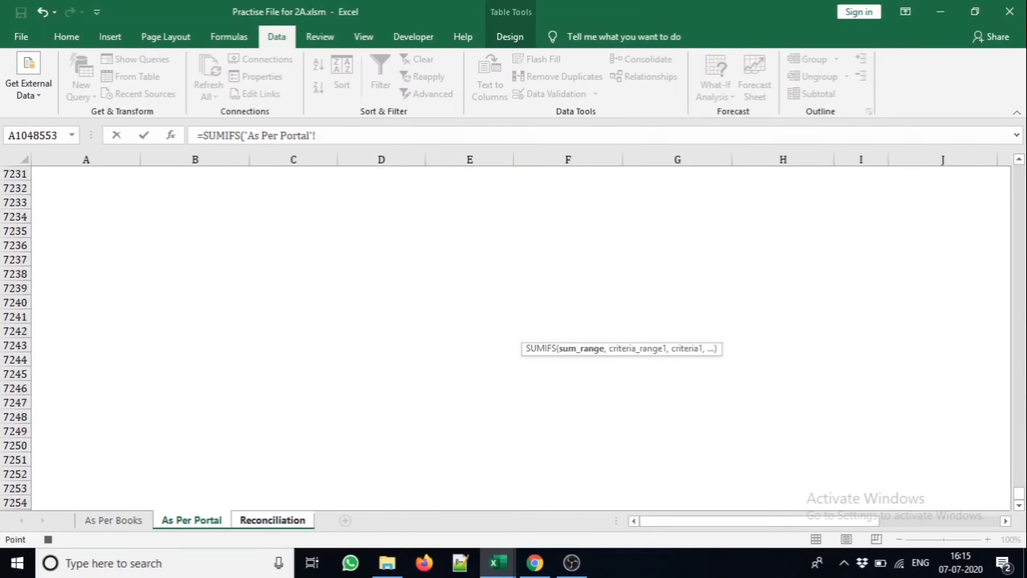
drag(1020, 505, 1025, 313)
drag(1019, 267, 1021, 166)
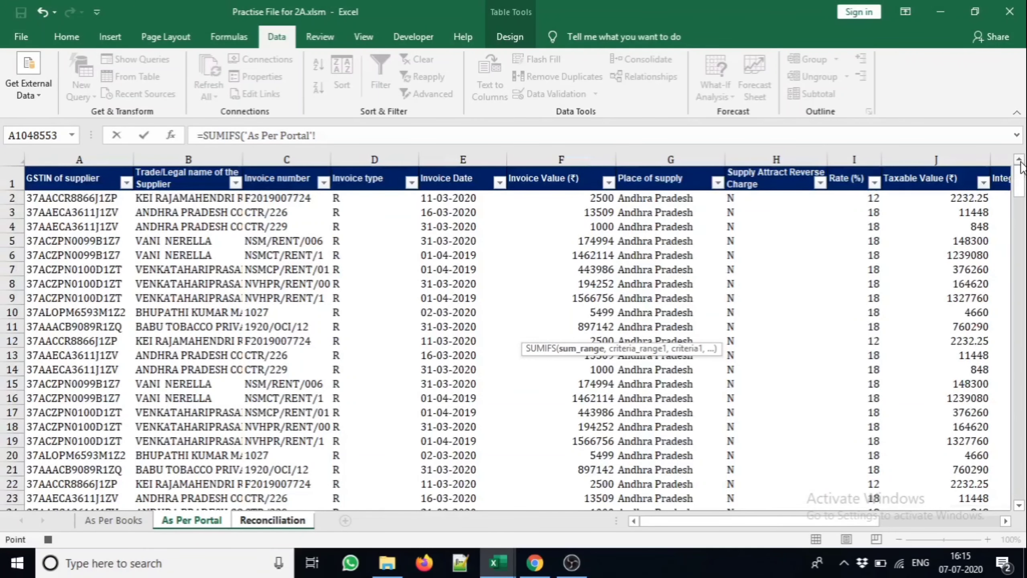
click(996, 195)
key(ctrl+shift+Down)
key(ctrl+shift+Down)
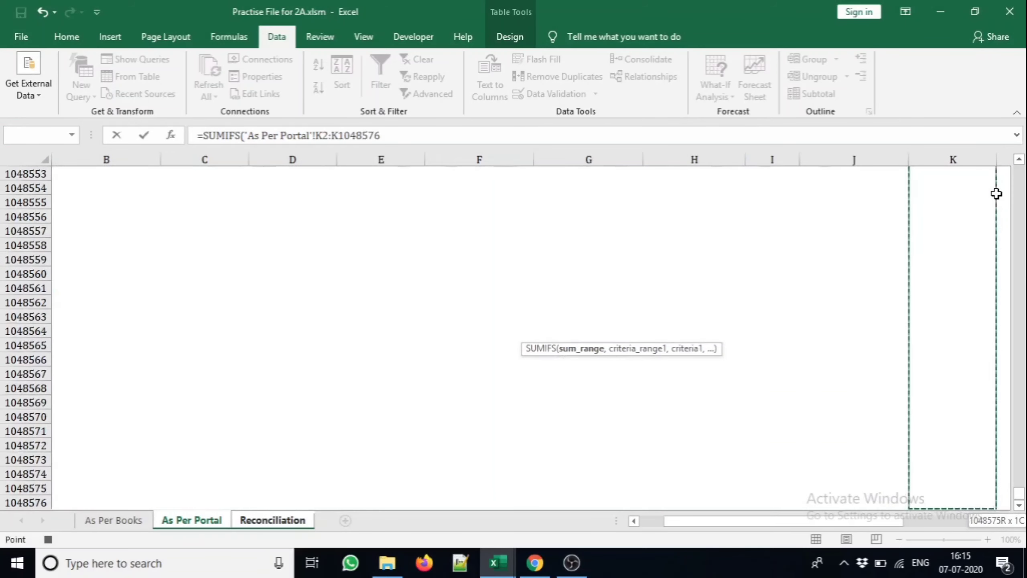
key(F4)
text(,)
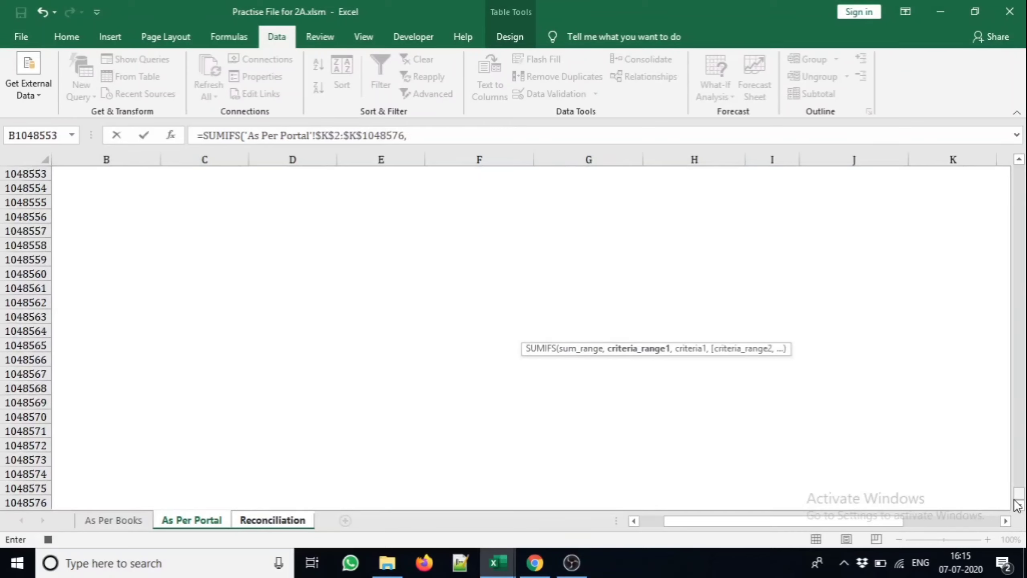
- Add the supplier GSTIN range 'As Per Portal'!$A$2:$A$1048576 as the absolute criteria range of the IGST P formula
key(Left)
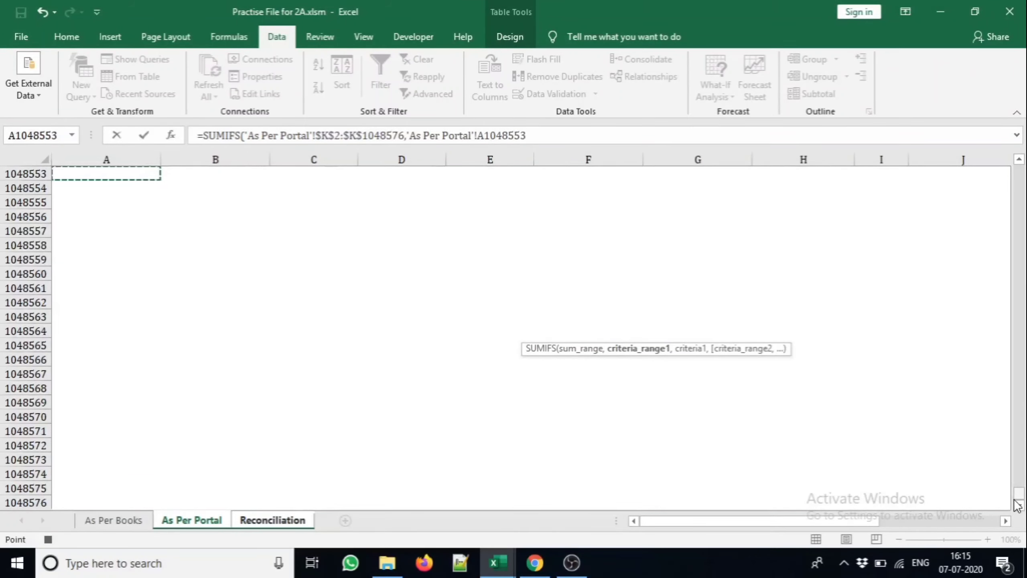
drag(1017, 504, 1021, 174)
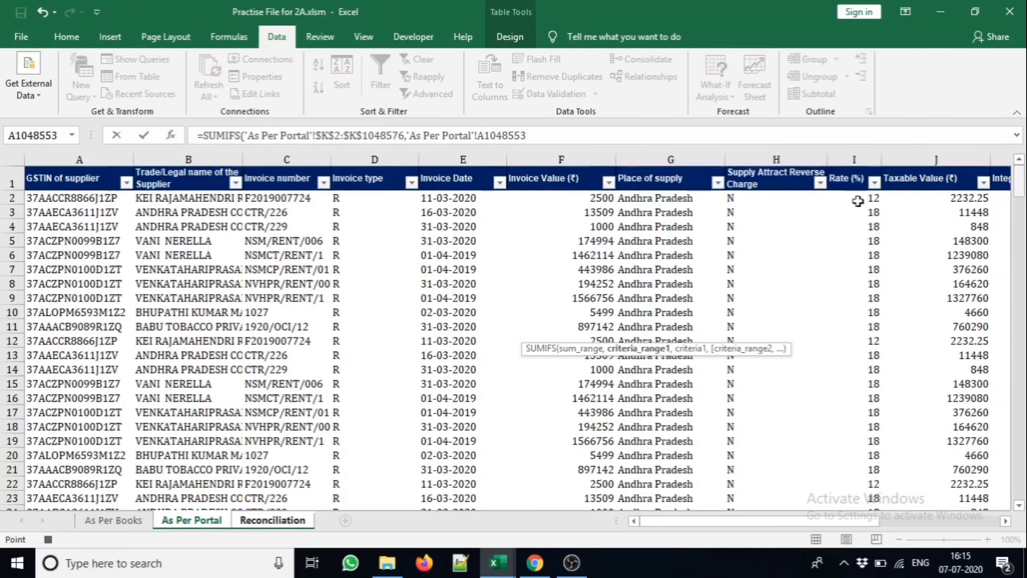
click(73, 194)
key(ctrl+shift+Down)
key(ctrl+shift+Down)
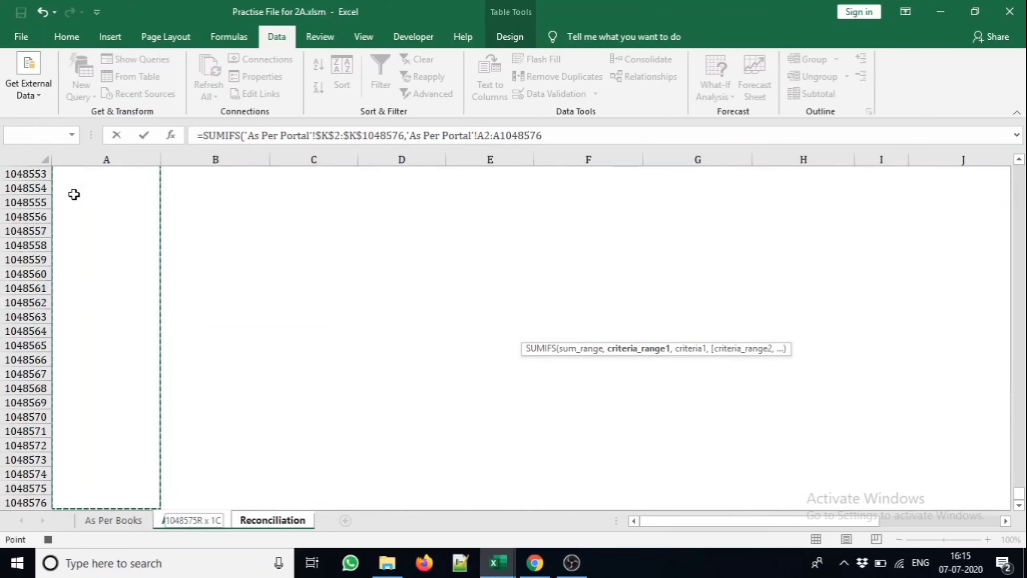
key(F4)
text(,)
- Set the GST Number in A12 of the Reconciliation sheet as the criterion and complete the IGST P formula
key(ctrl+Page_Down)
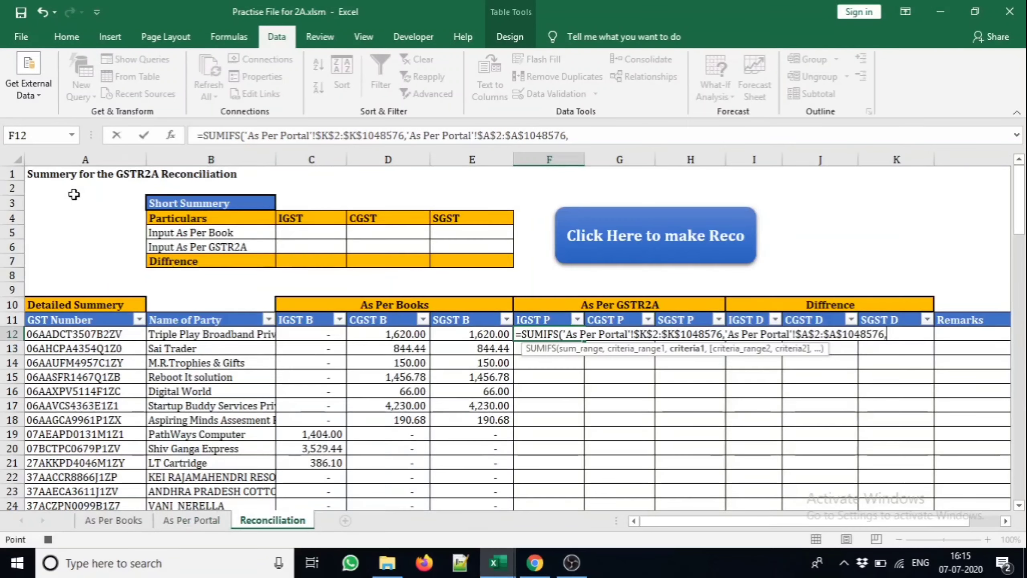
click(57, 335)
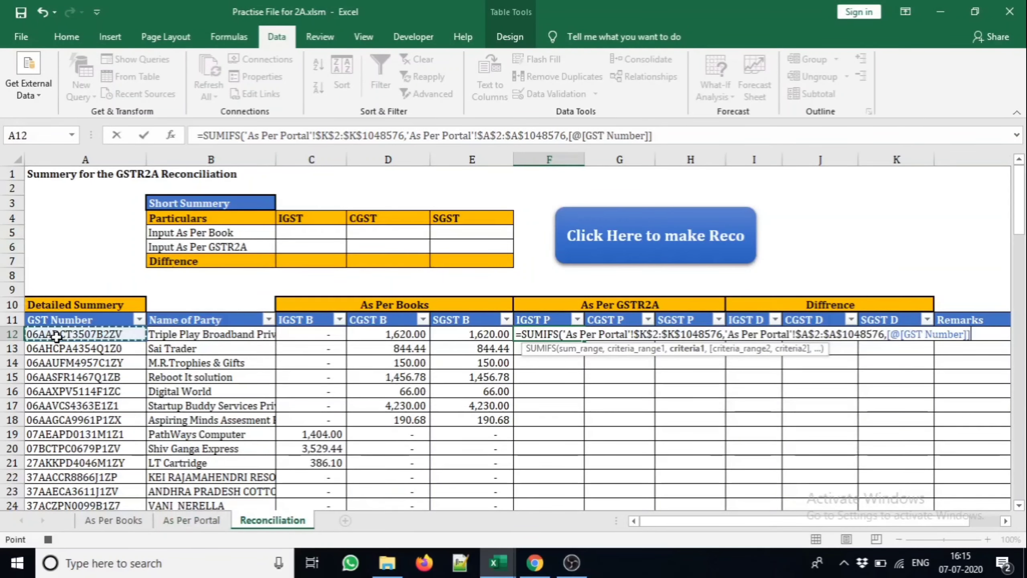
text())
key(Return)
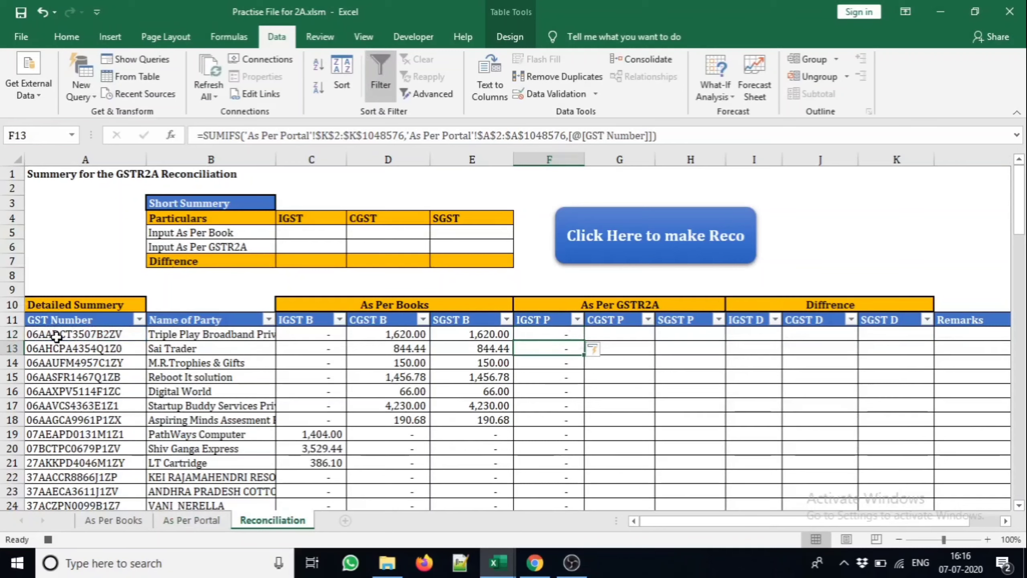
- Copy the full IGST P formula from F12 into G12 under CGST P as text
key(Down)
key(Up)
key(Up)
key(F2)
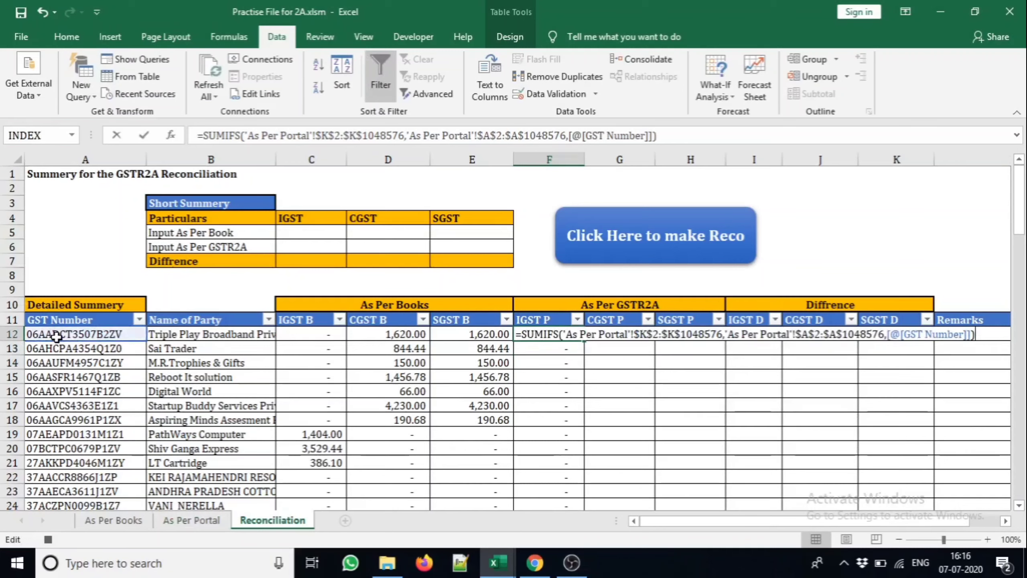
key(shift+Left)
key(shift+Left)
key(shift+Left)
key(shift+Left)
key(shift+Left)
key(shift+Left)
key(shift+Left)
key(shift+Left)
key(shift+Left)
key(shift+Left)
key(shift+Left)
key(shift+Left)
key(shift+Left)
key(shift+Left)
key(shift+Left)
key(shift+Left)
key(shift+Left)
key(shift+Left)
key(shift+Left)
key(shift+Left)
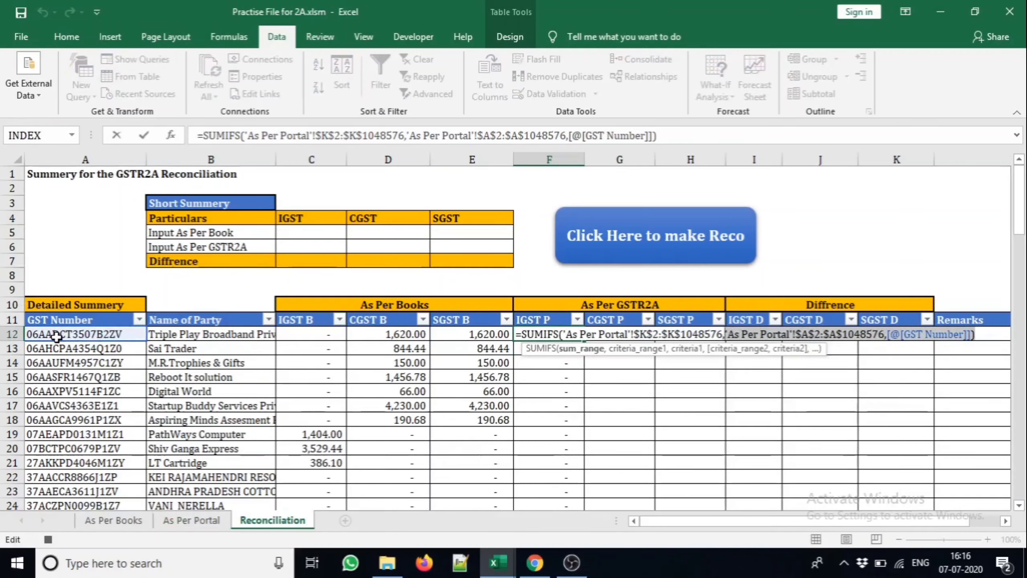
key(shift+Left)
key(shift+Left)
key(shift+Left)
key(shift+Left)
key(shift+Left)
key(shift+Left)
key(shift+Left)
key(shift+Left)
key(shift+Left)
key(shift+Left)
key(shift+Left)
key(shift+Left)
key(shift+Left)
key(shift+Left)
key(shift+Left)
key(shift+Left)
key(shift+Left)
key(shift+Left)
key(shift+Left)
key(shift+Left)
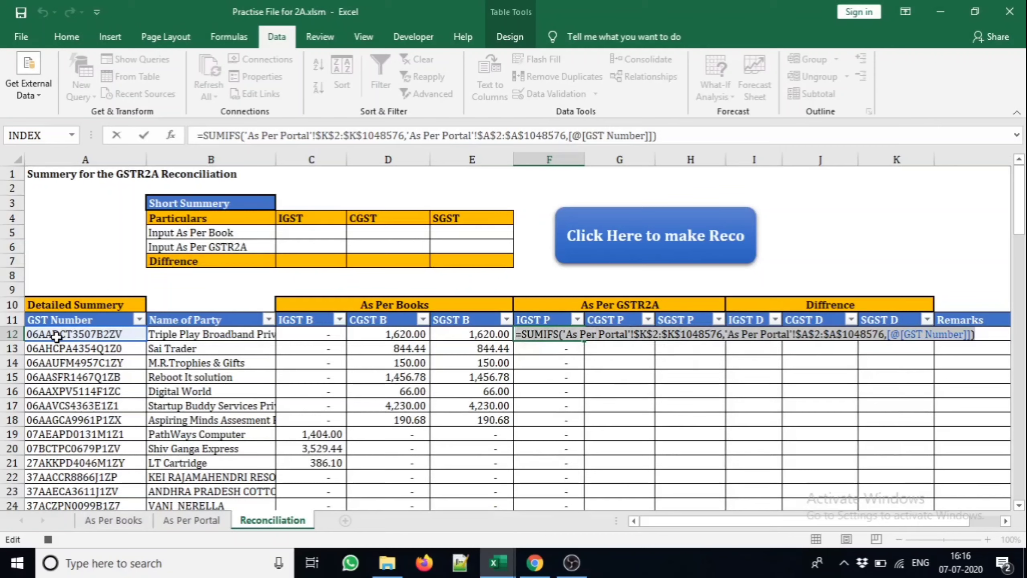
key(ctrl+c)
key(Return)
key(Up)
key(Right)
key(ctrl+v)
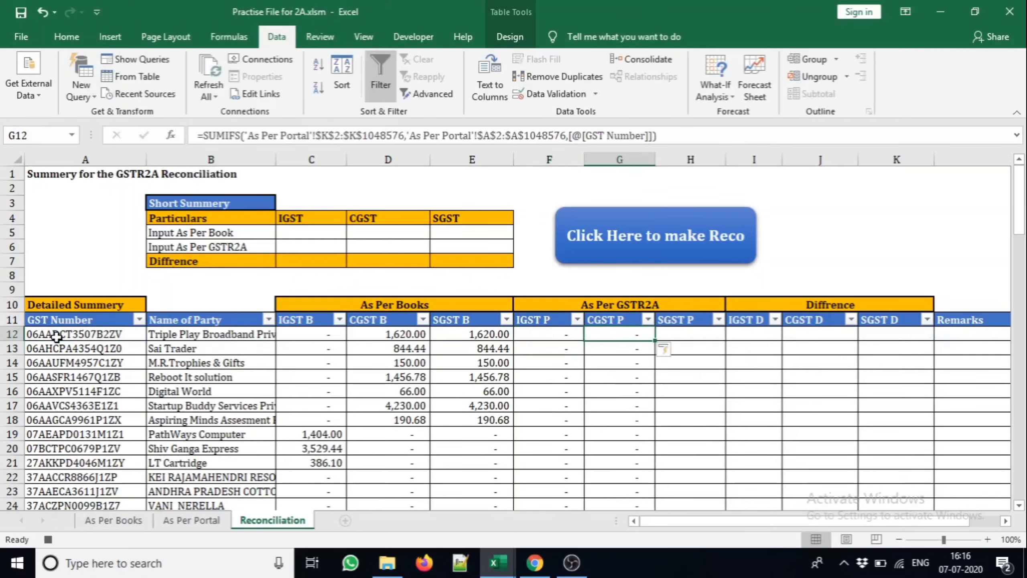
- Change the sum range of the CGST P formula in G12 to 'As Per Portal'!$L$2:$L$1048576
key(F2)
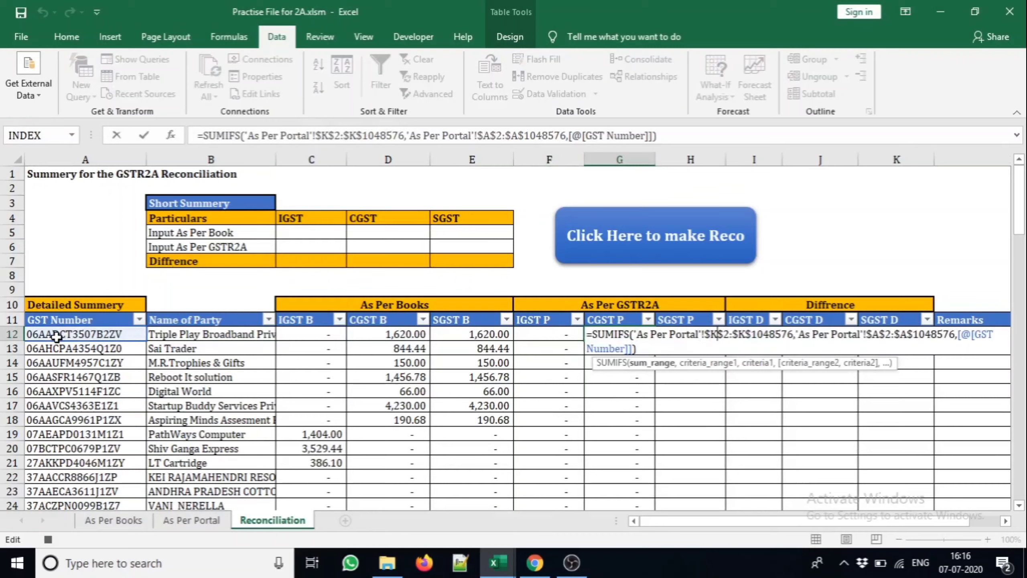
key(BackSpace)
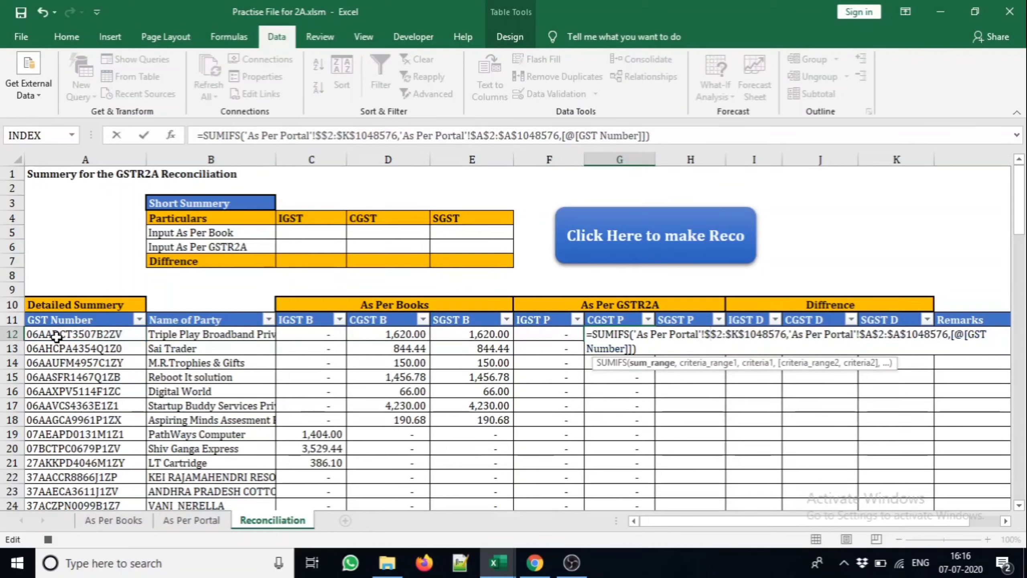
text(L)
key(Right)
key(Right)
key(Right)
key(Right)
key(Right)
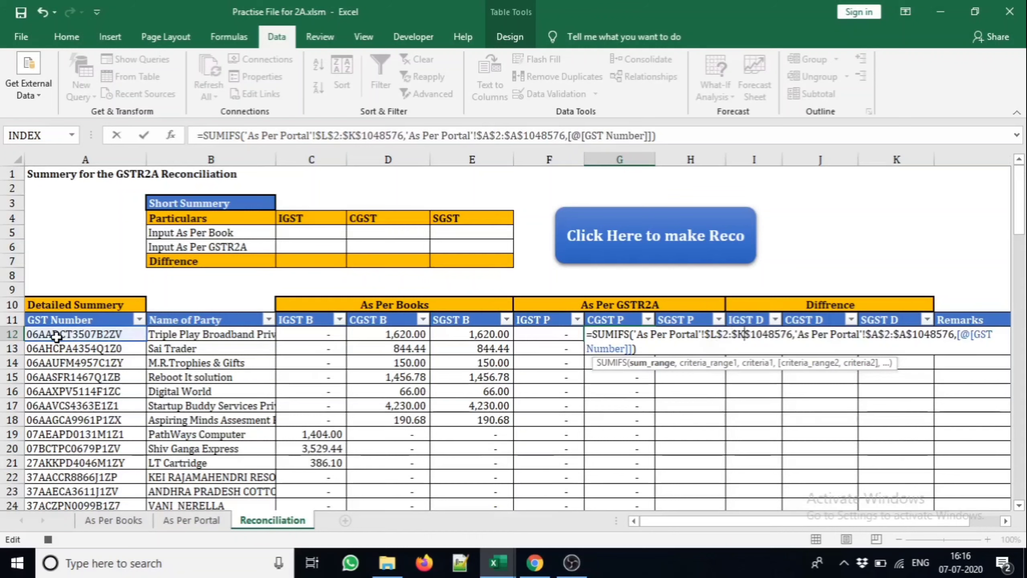
key(BackSpace)
text(L)
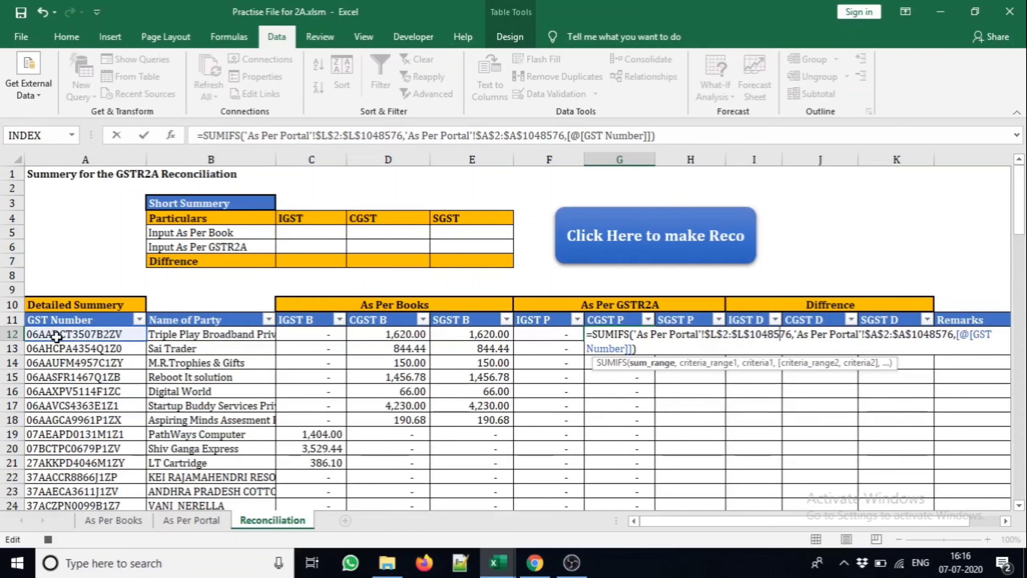
key(Return)
key(Up)
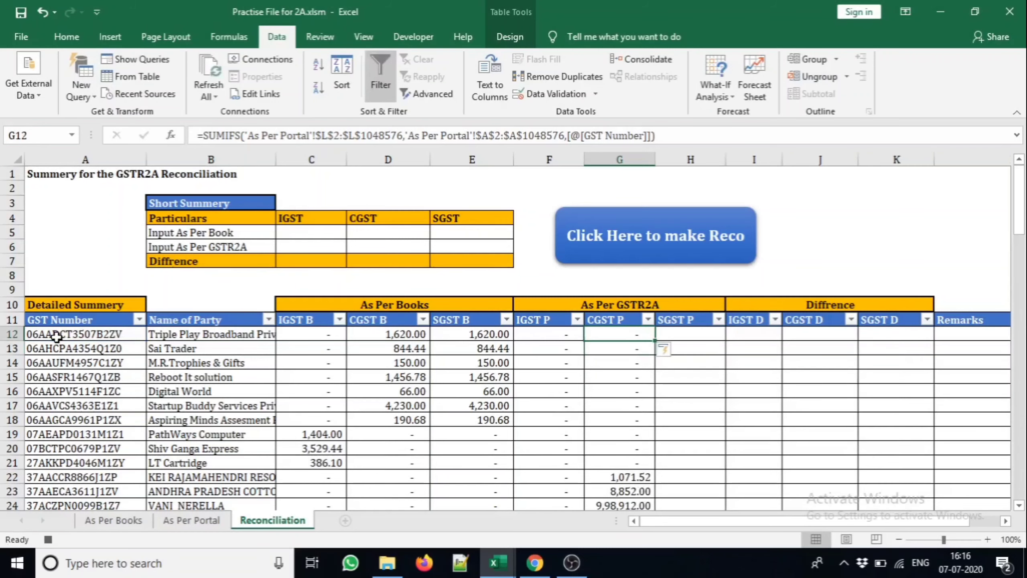
- Copy the full CGST P formula from G12 into H12 under SGST P as text
key(F2)
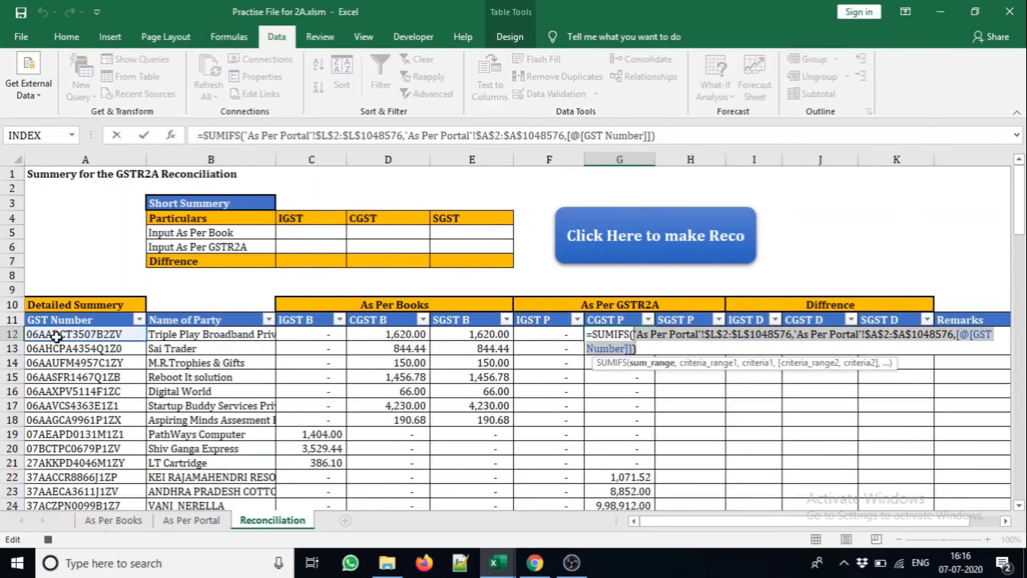
key(shift+Left)
key(shift+Left)
key(shift+Left)
key(shift+Left)
key(shift+Left)
key(shift+Left)
key(shift+Left)
key(shift+Left)
key(ctrl+c)
key(Escape)
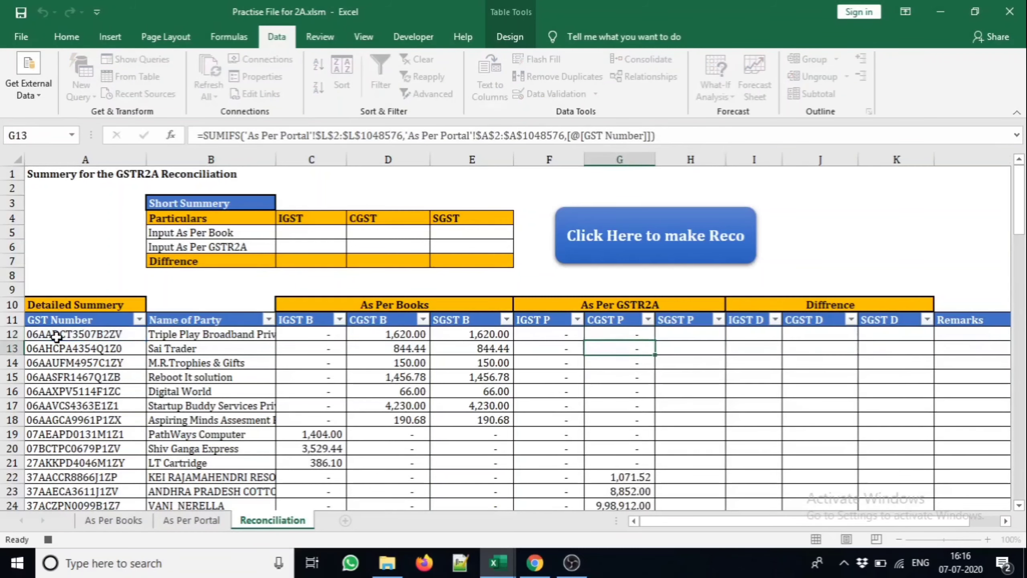
key(Right)
key(ctrl+v)
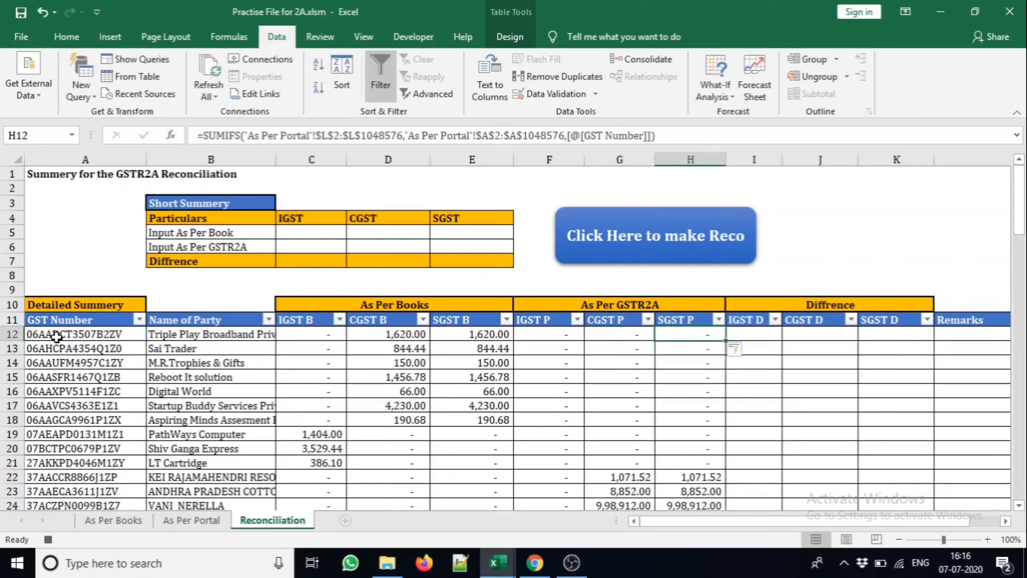
- Change the sum range of the SGST P formula in H12 to 'As Per Portal'!$M$2:$M$1048576
key(F2)
key(Up)
key(Left)
key(Left)
key(Left)
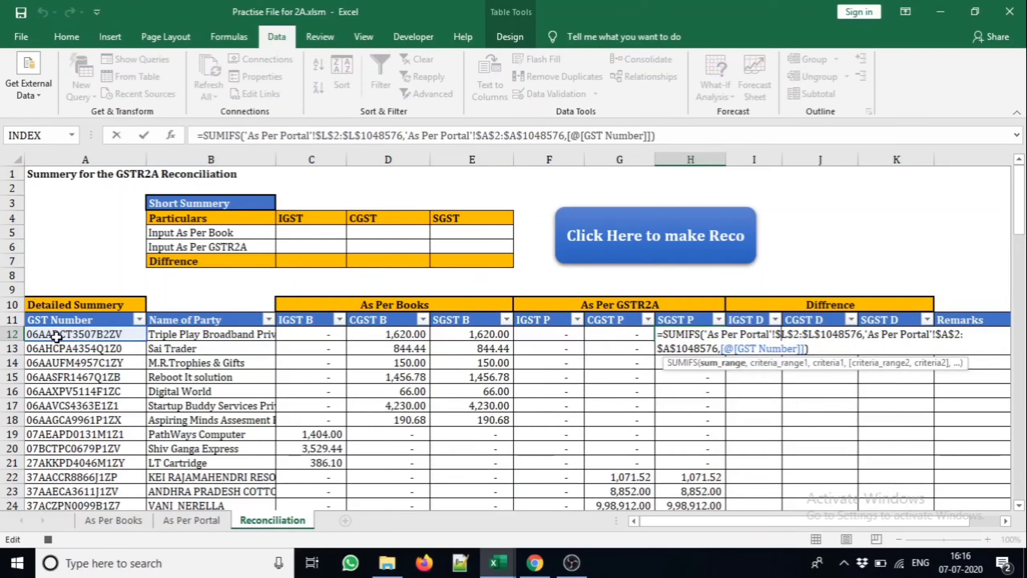
key(Delete)
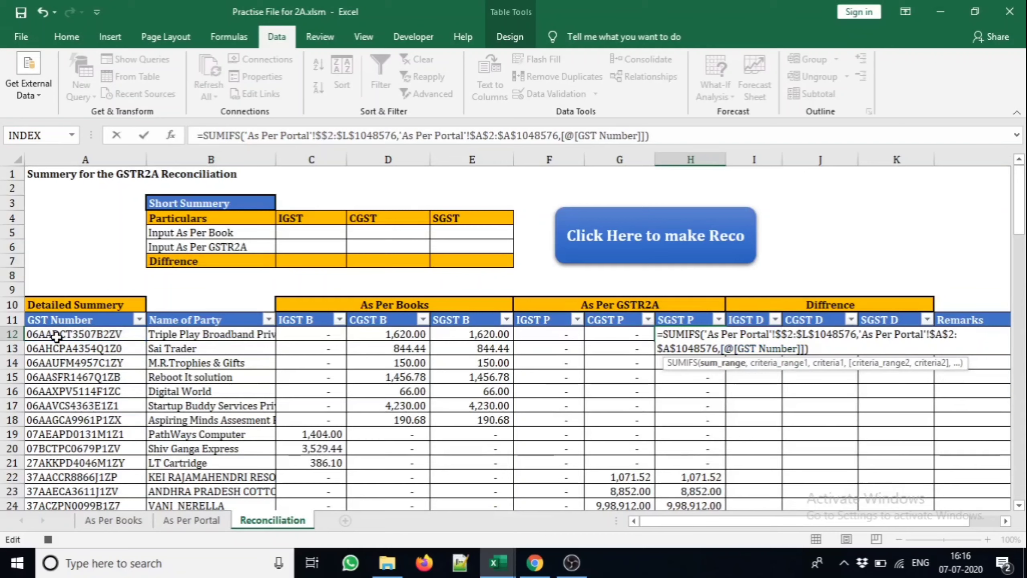
text(M)
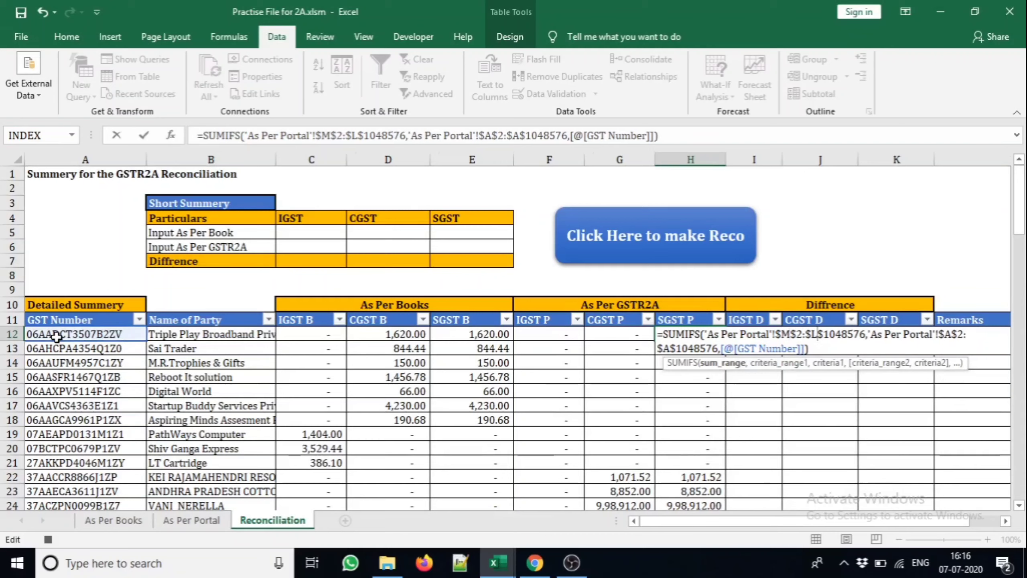
key(BackSpace)
text(M)
key(Return)
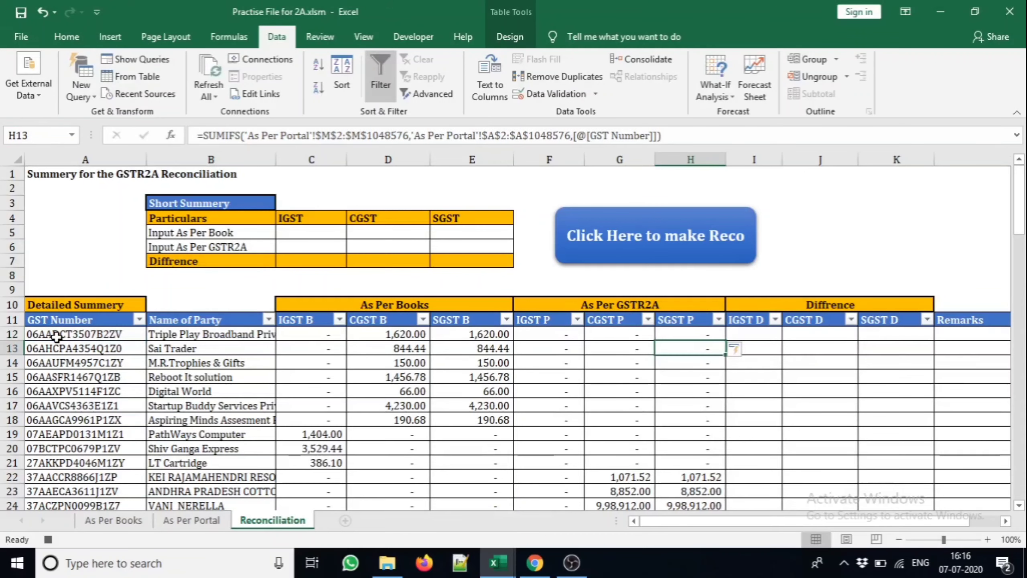
- Enter a formula in I12 under IGST D that subtracts IGST P from IGST B
key(Up)
key(Right)
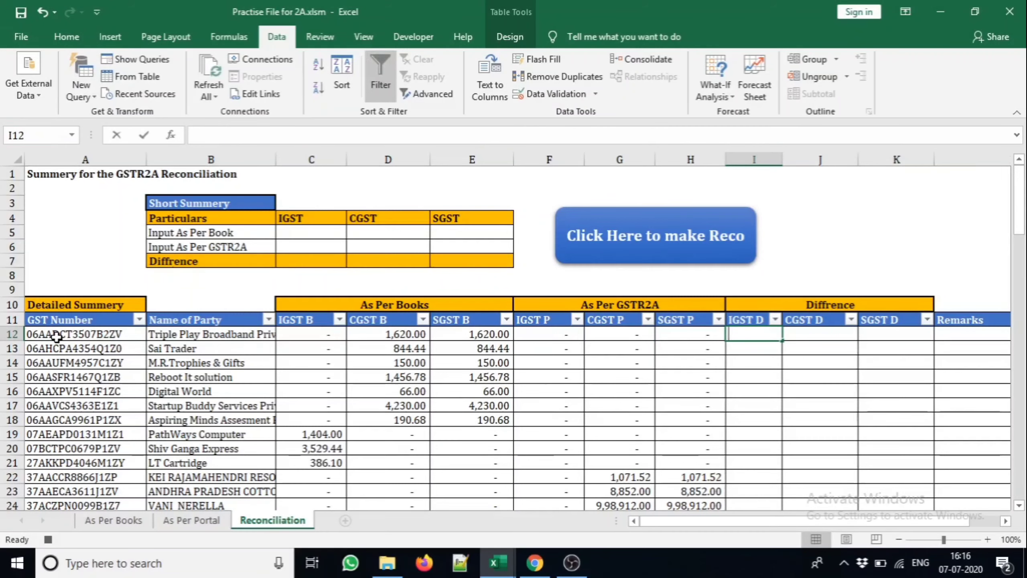
text(=)
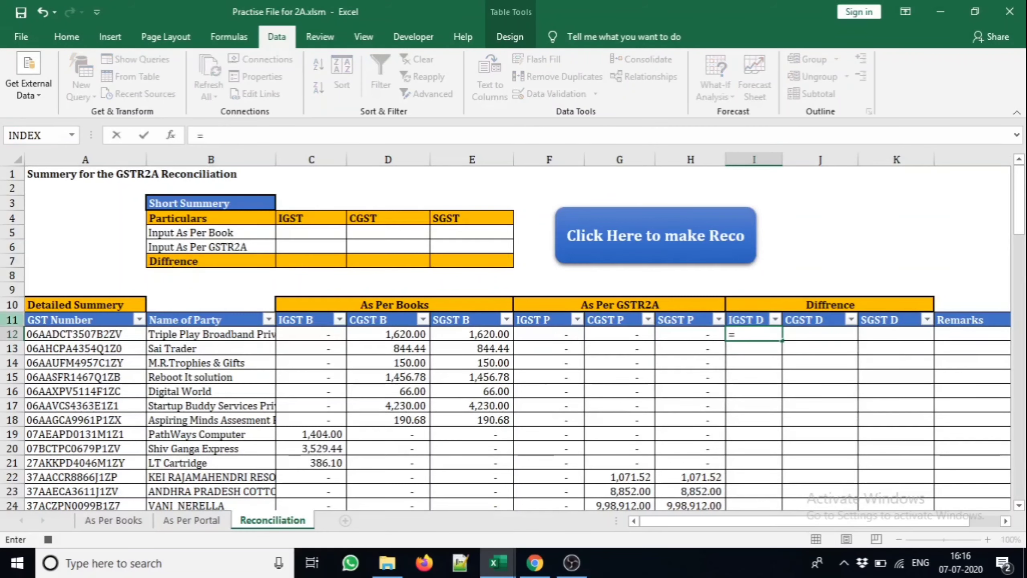
click(311, 335)
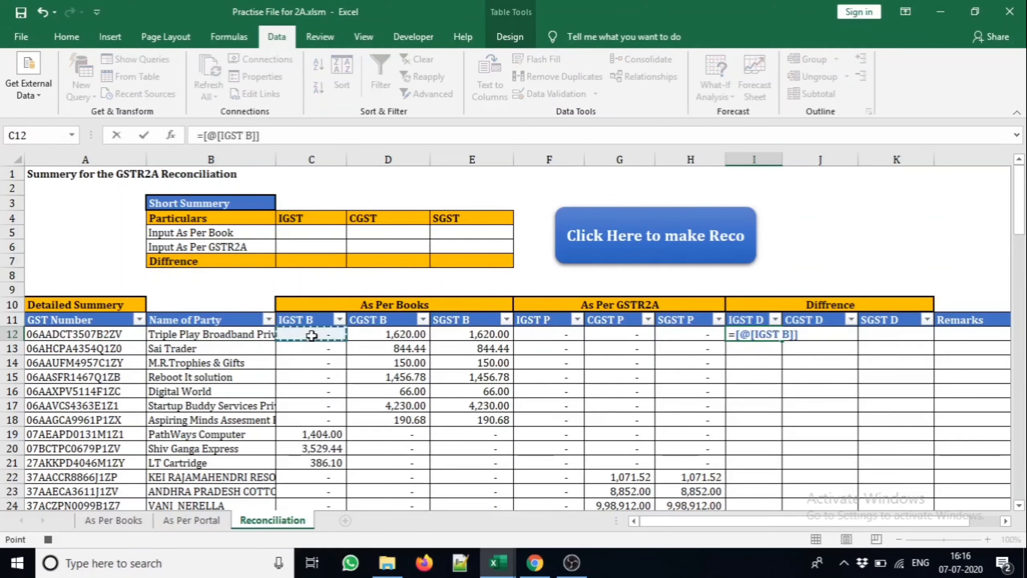
text(=)
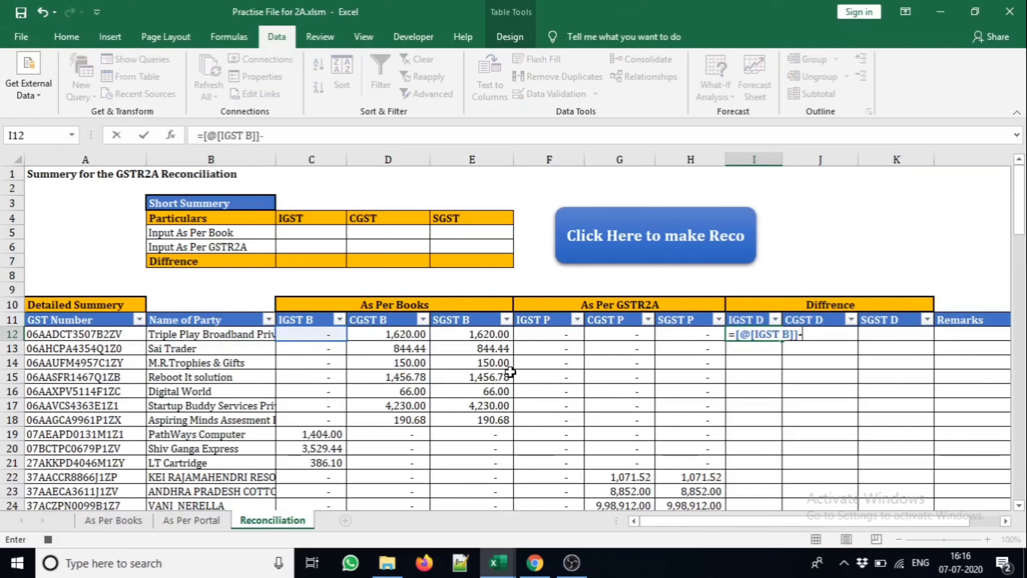
click(537, 333)
key(Return)
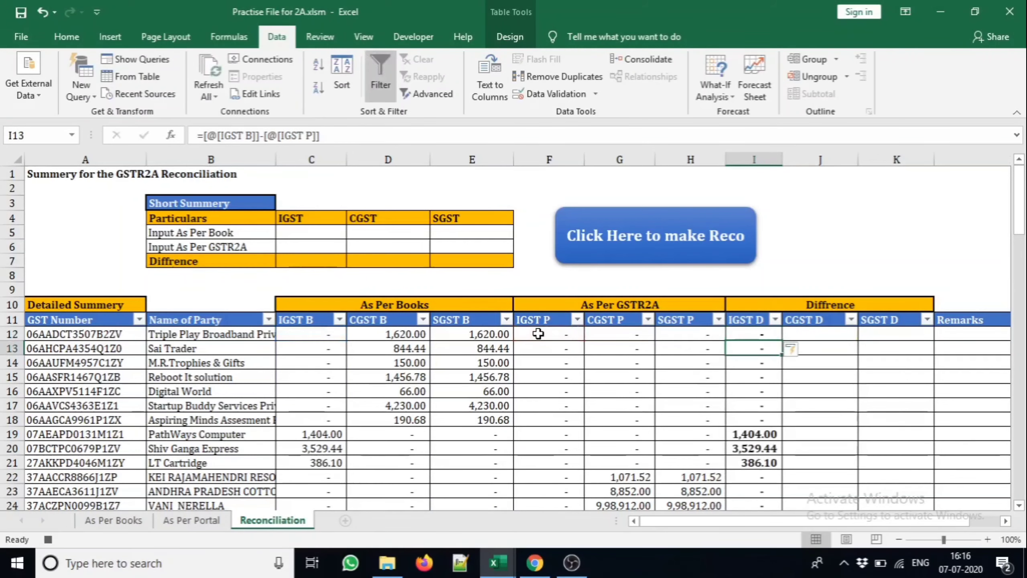
- Enter a formula in J12 under CGST D that subtracts CGST P from CGST B
key(Right)
text(=)
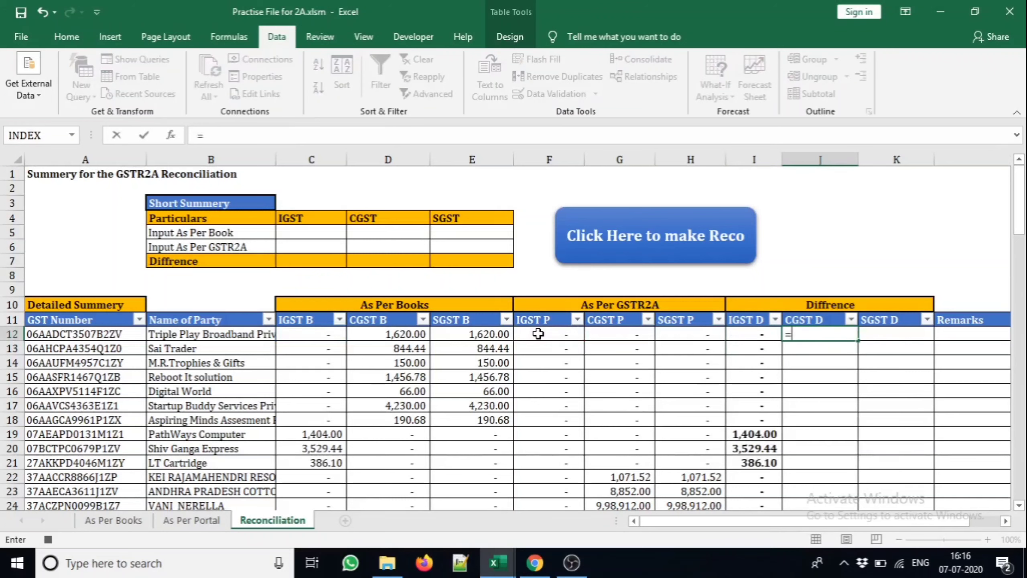
click(387, 334)
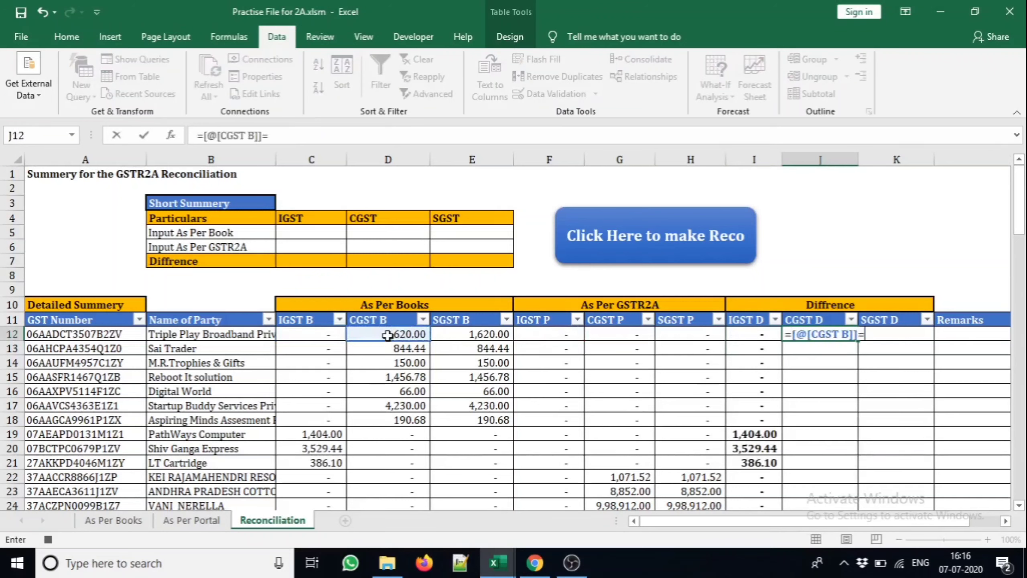
text(-)
click(589, 333)
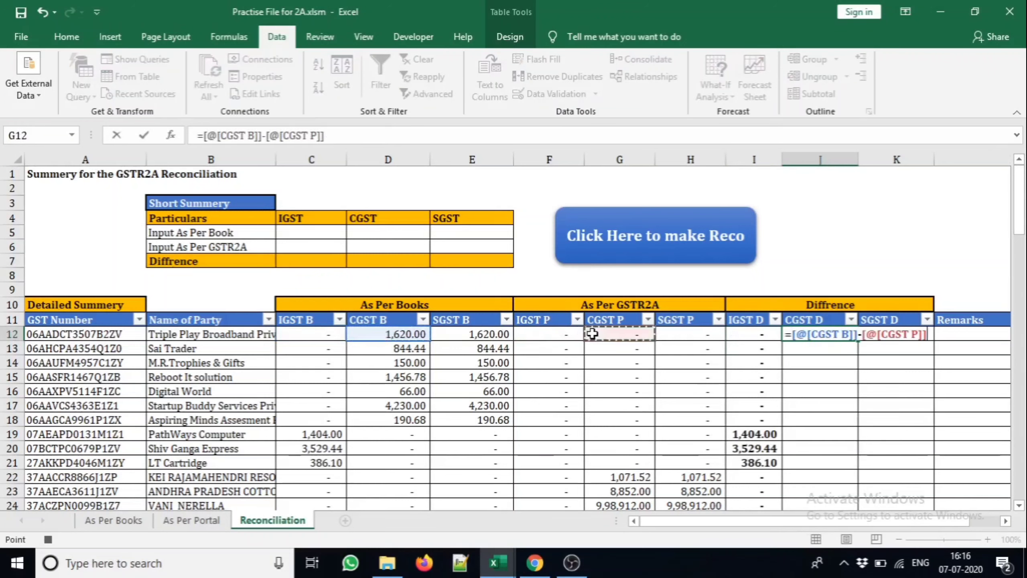
key(Return)
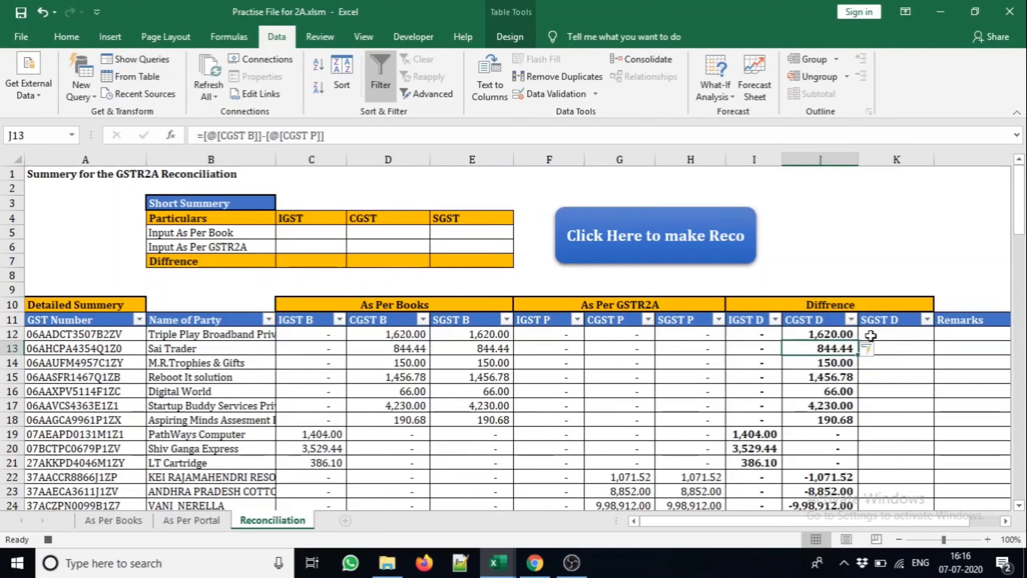
- Enter a formula in K12 under SGST D that subtracts SGST P from SGST B
click(870, 335)
text(=)
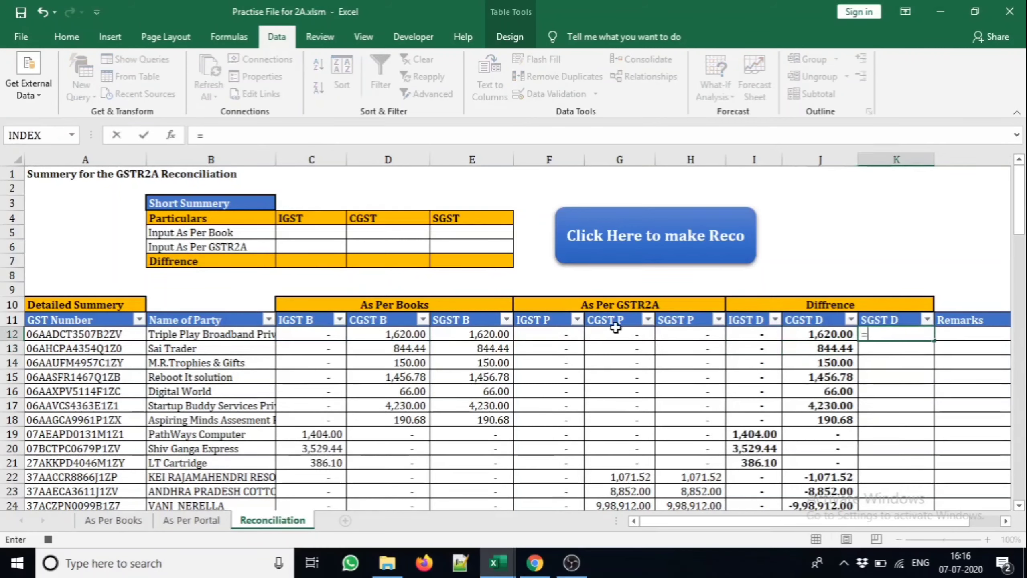
click(483, 339)
text(-)
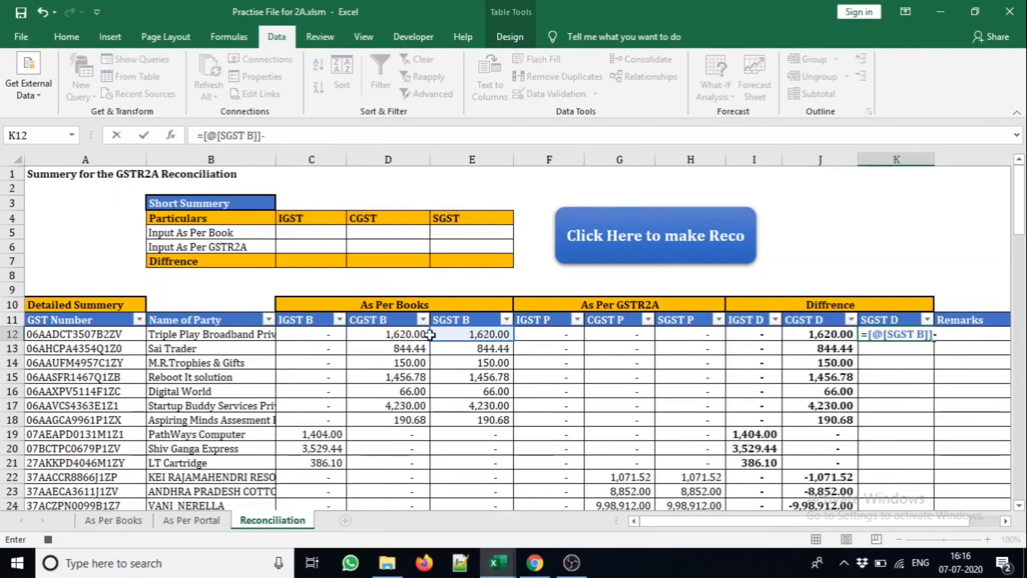
click(680, 328)
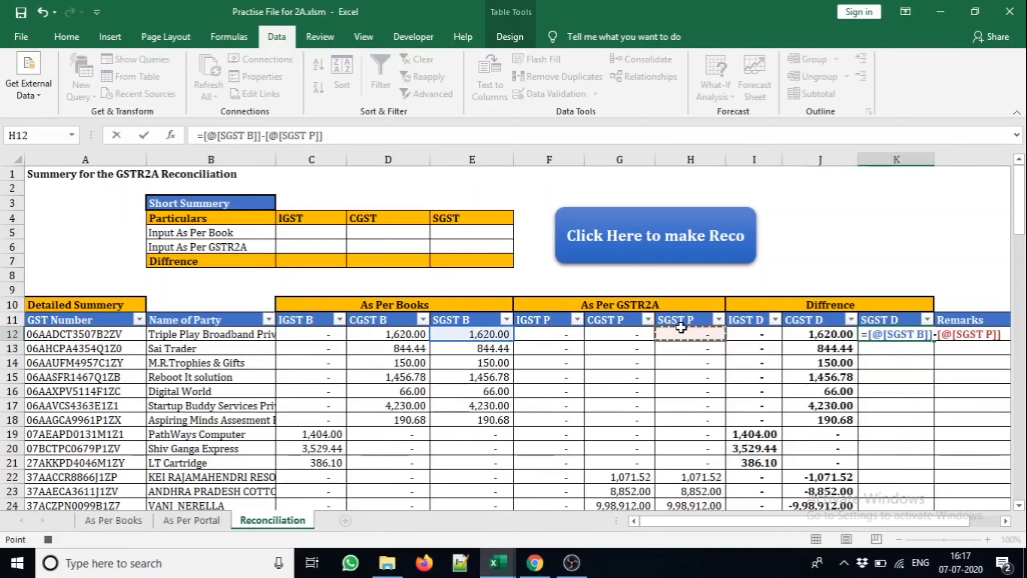
key(Return)
- Start an IF formula in L12 under Remarks that tests whether the SUM of IGST D through SGST D equals 0
key(Up)
key(Right)
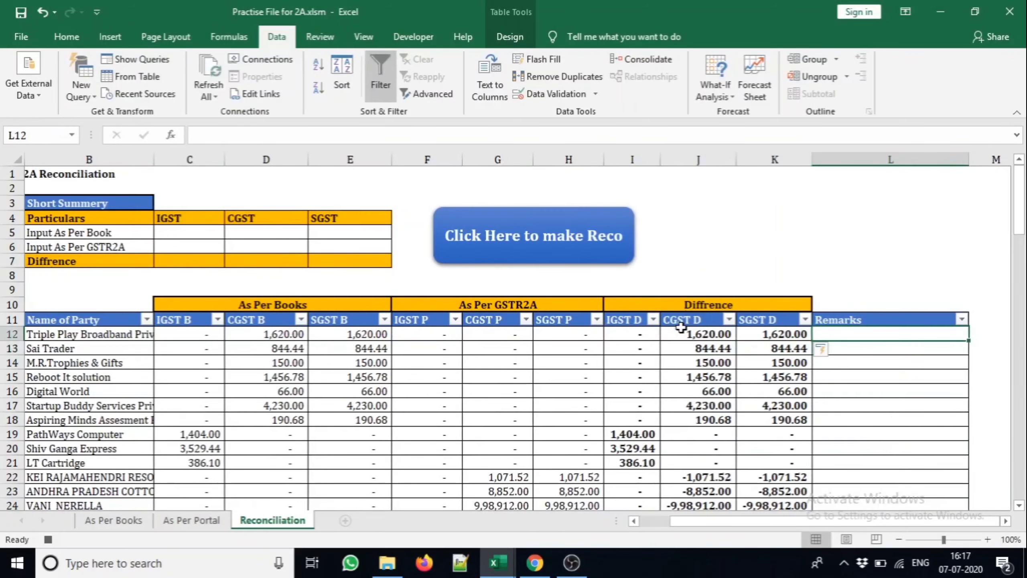
text(=IF(SUM()
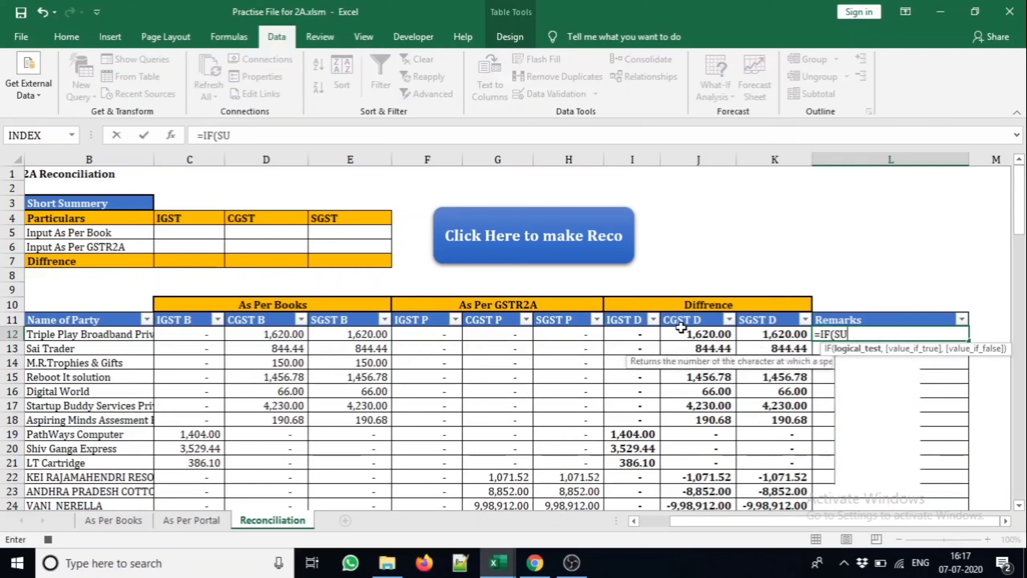
click(637, 332)
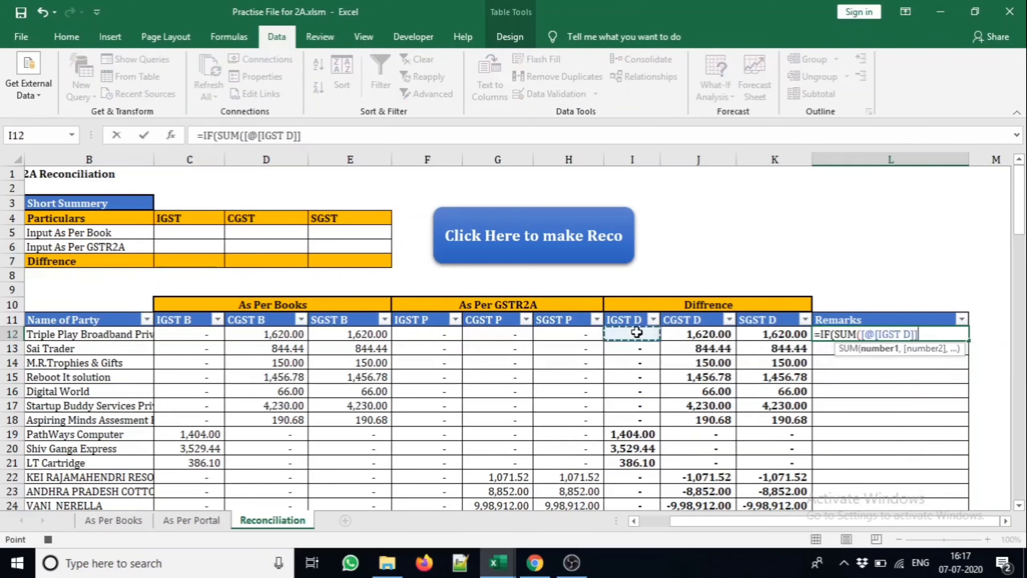
key(shift+Right)
key(shift+Right)
text()=0,)
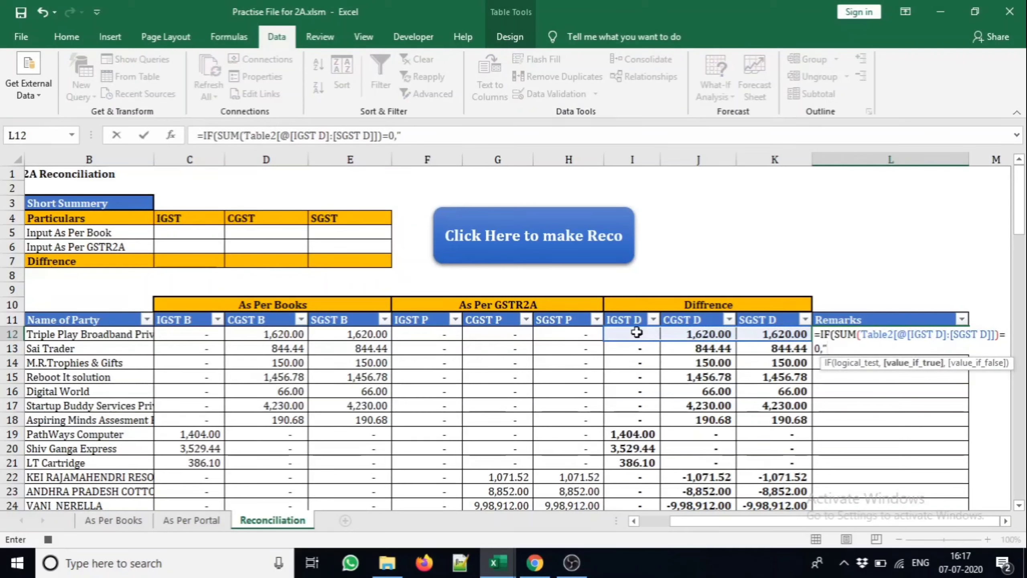
- Complete the Remarks formula so it returns "Matched" when true and "Un-Matched" when false
key(BackSpace)
text(Matched",)
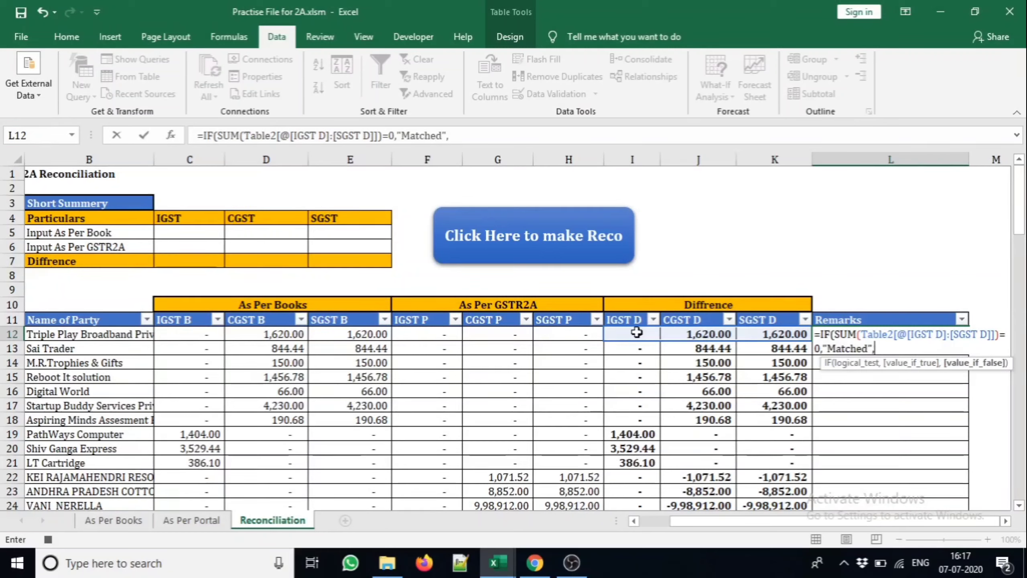
text("Un-Matched)
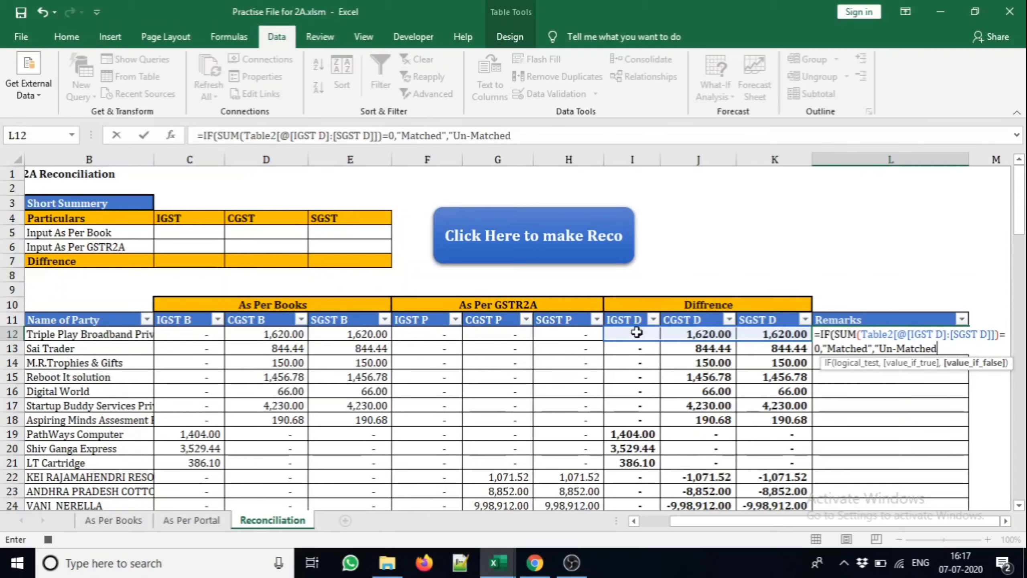
text("))
key(Return)
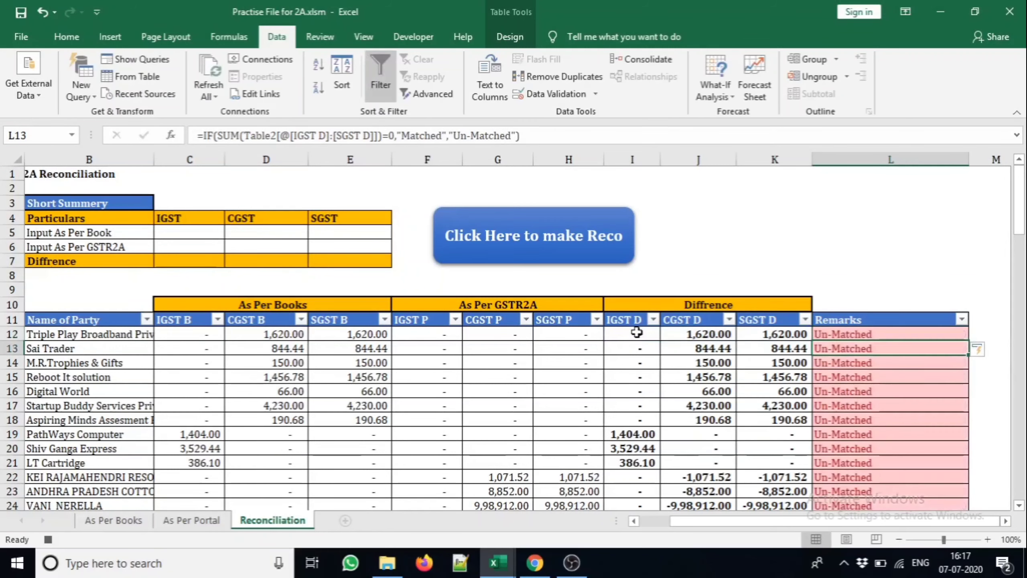
- Highlight Remarks cells from L12 down that equal "Un-Matched" with Light Red Fill with Dark Red Text
key(Up)
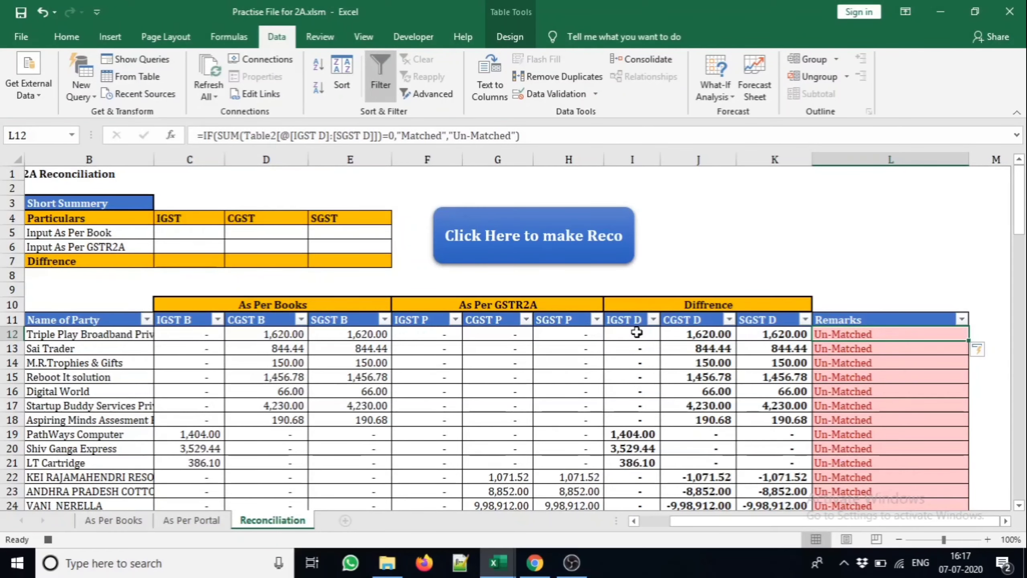
key(ctrl+shift+Down)
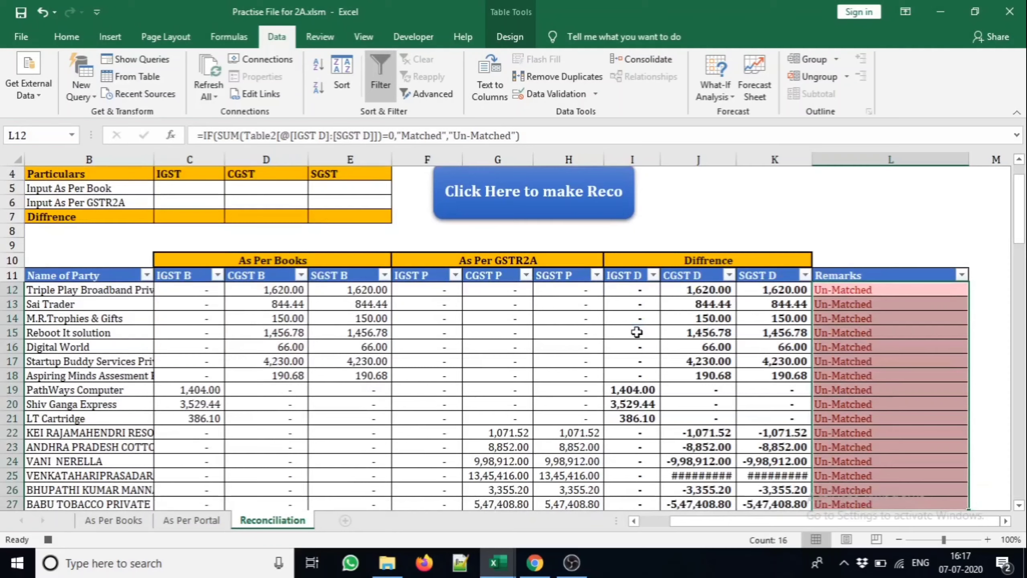
key(alt+o)
key(d)
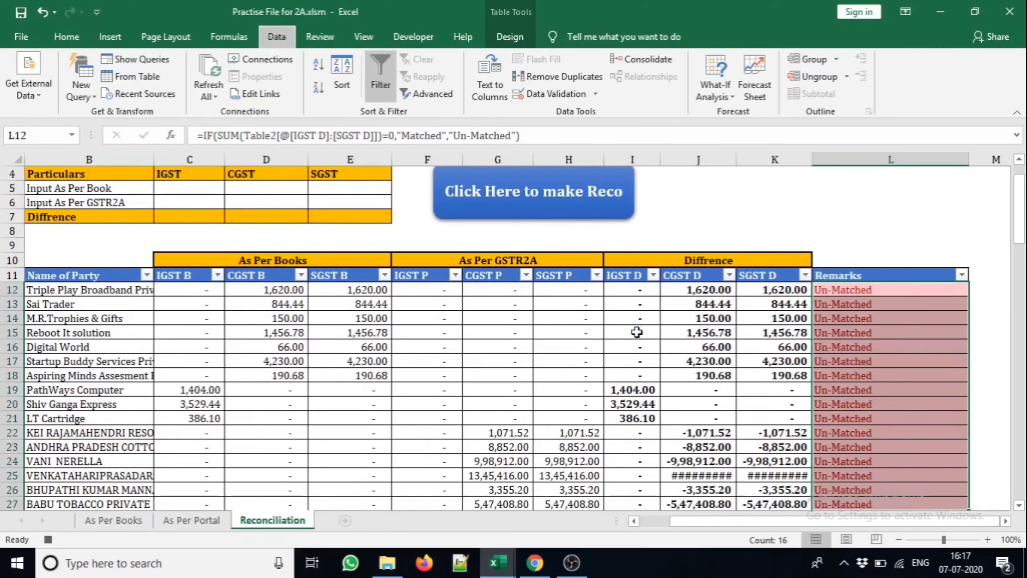
key(alt+h)
key(l)
key(h)
key(e)
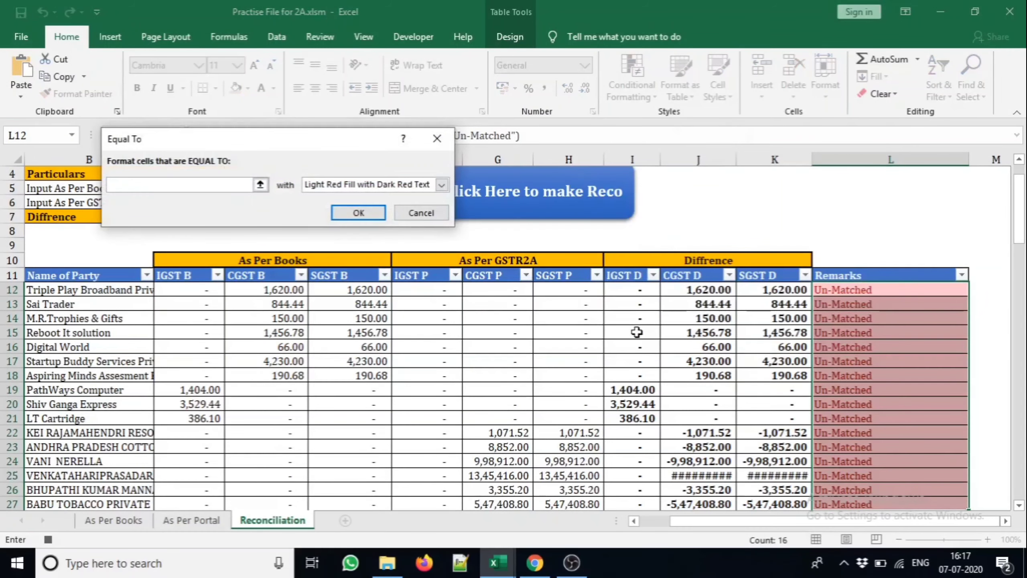
text(Un-Matched)
click(438, 188)
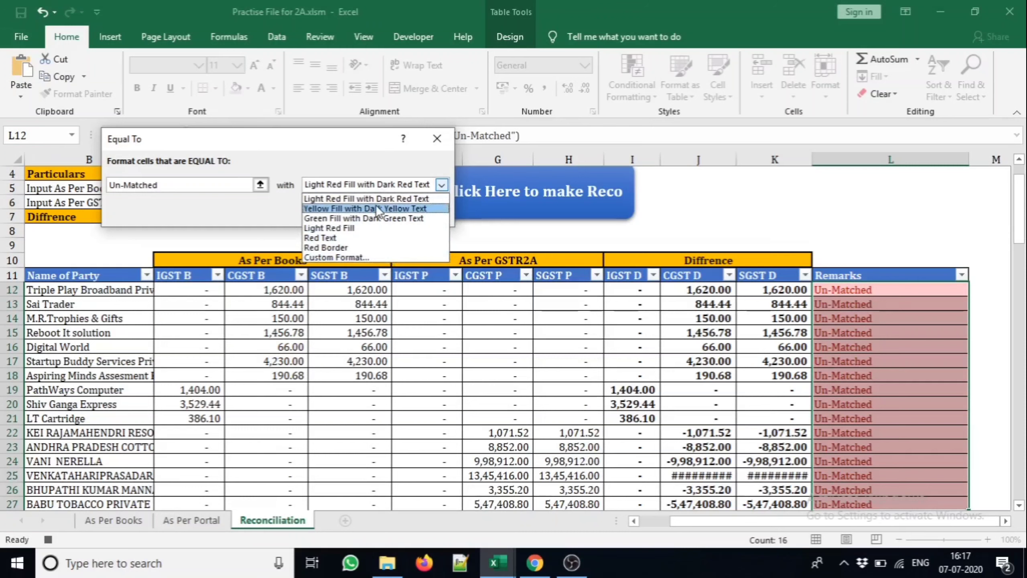
click(366, 198)
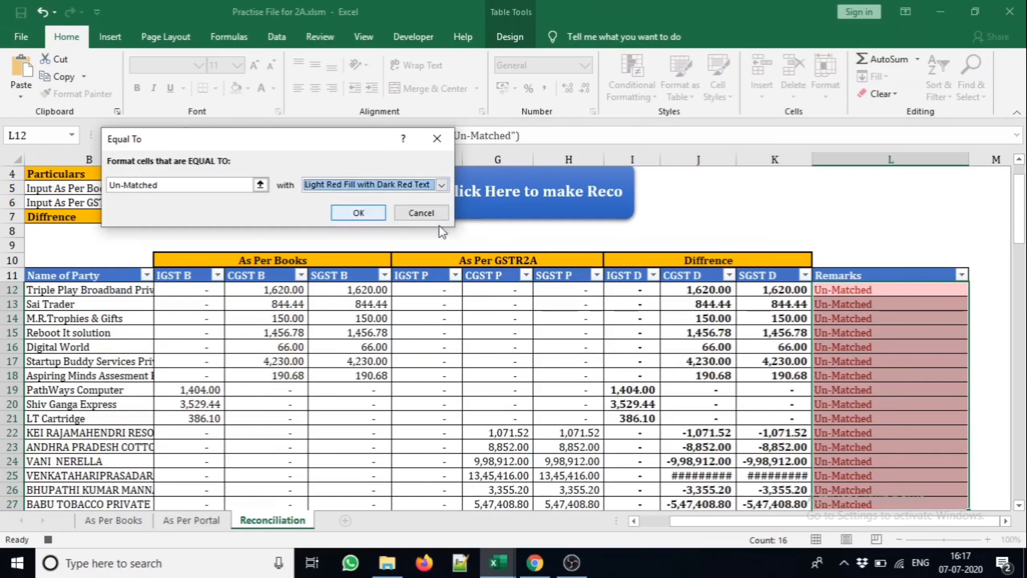
click(355, 211)
click(846, 289)
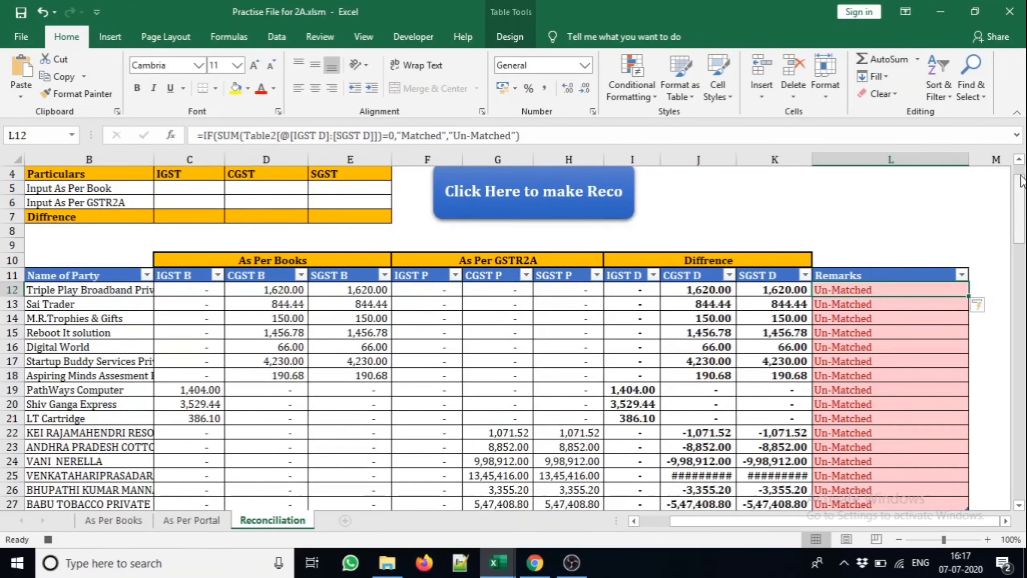
- Enter a SUM formula in C5 for the books IGST that totals 'As Per Books'!K2:K1048576
scroll(1021, 183, up, 1)
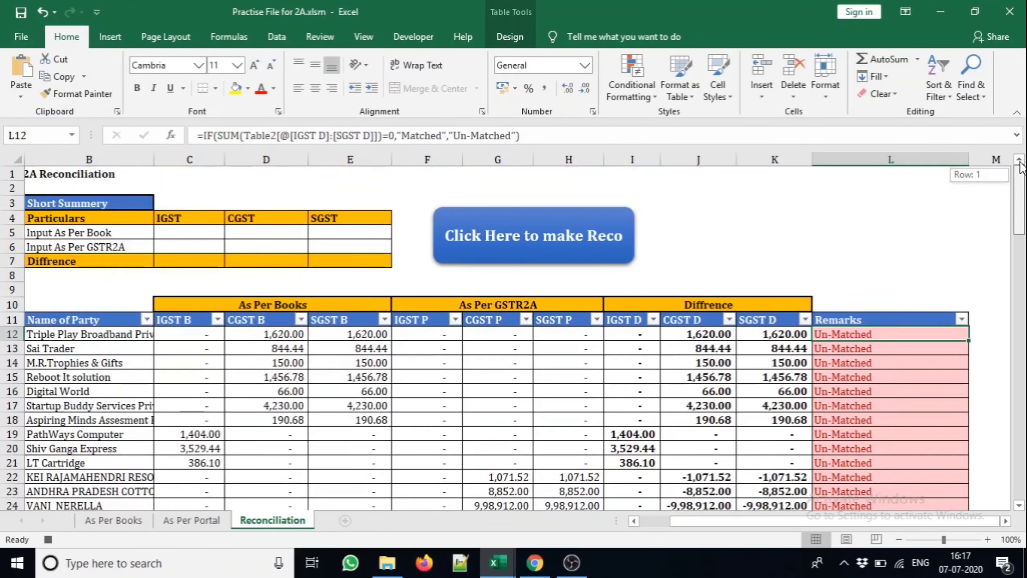
click(186, 232)
text(=su)
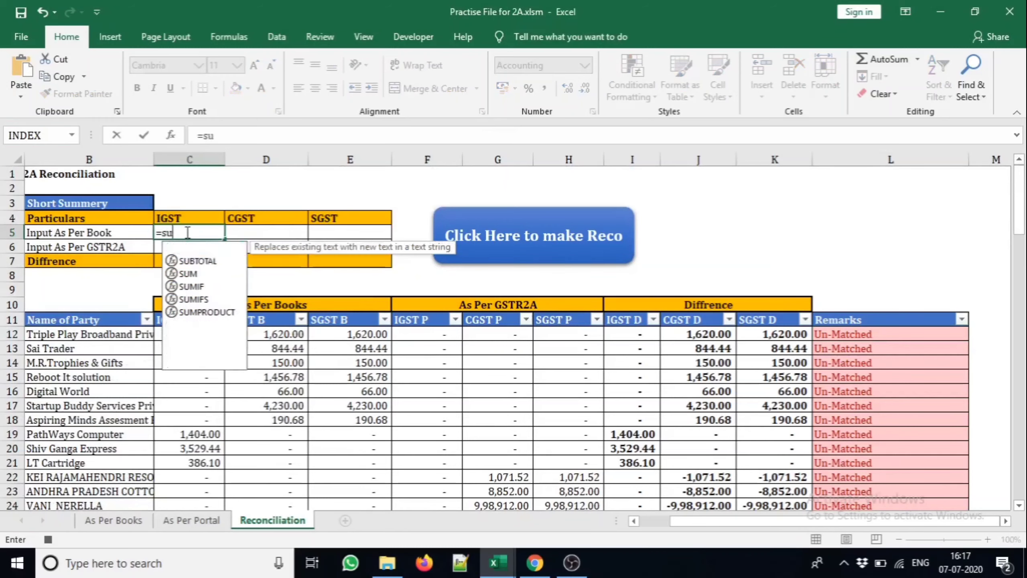
key(Down)
key(Tab)
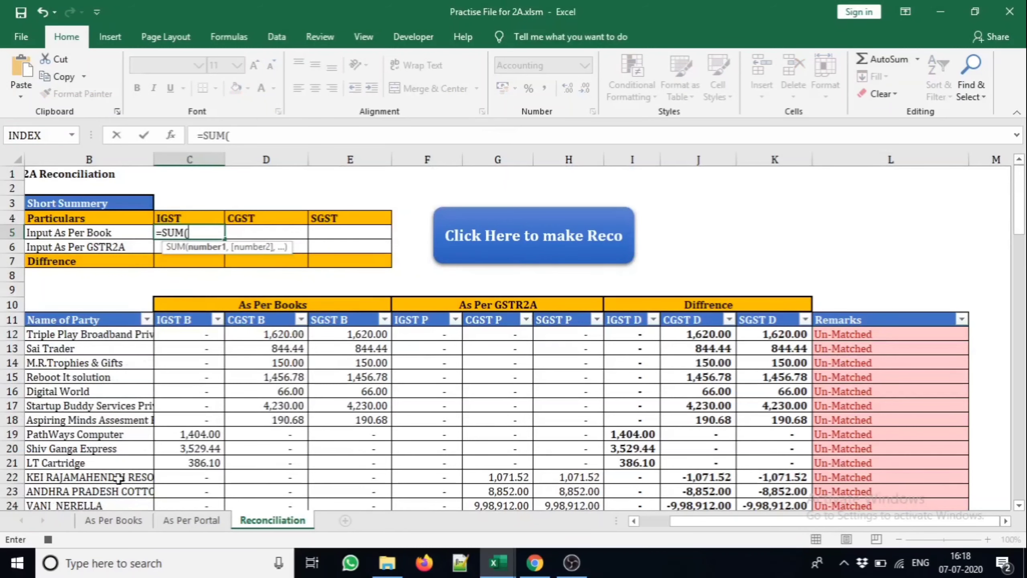
click(111, 517)
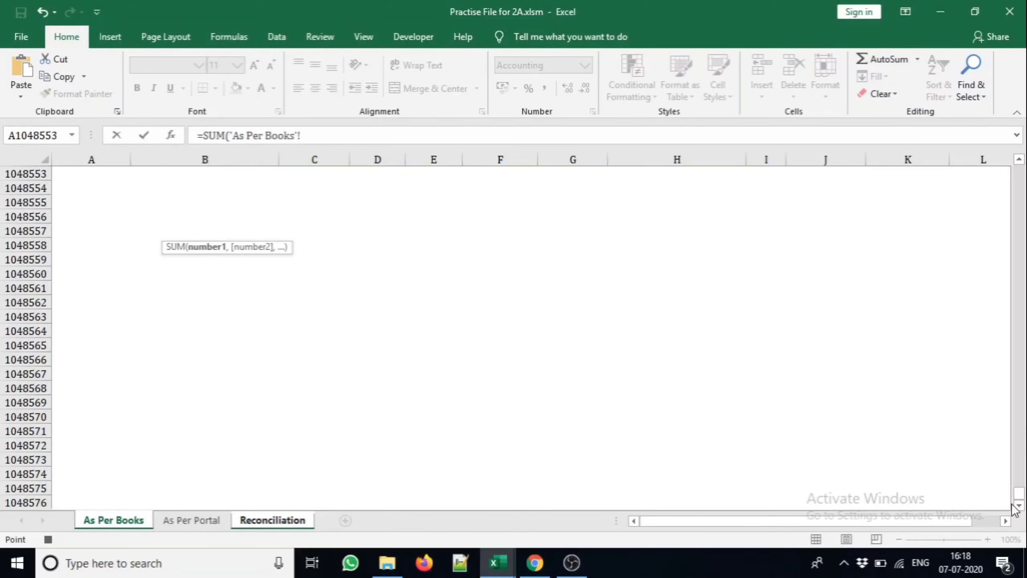
drag(1017, 496, 1019, 178)
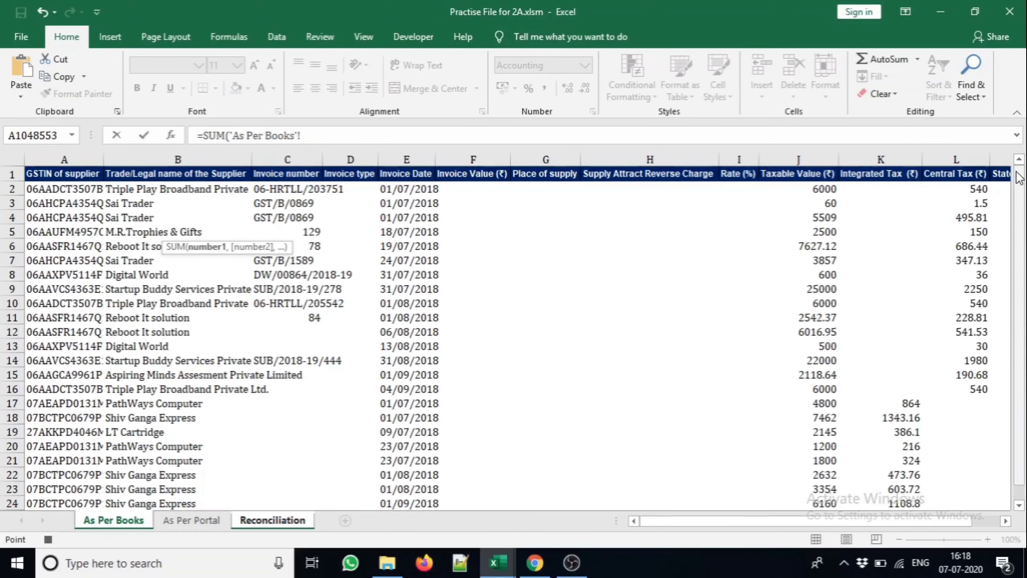
click(879, 194)
key(ctrl+shift+Down)
key(ctrl+shift+Down)
key(ctrl+shift+Down)
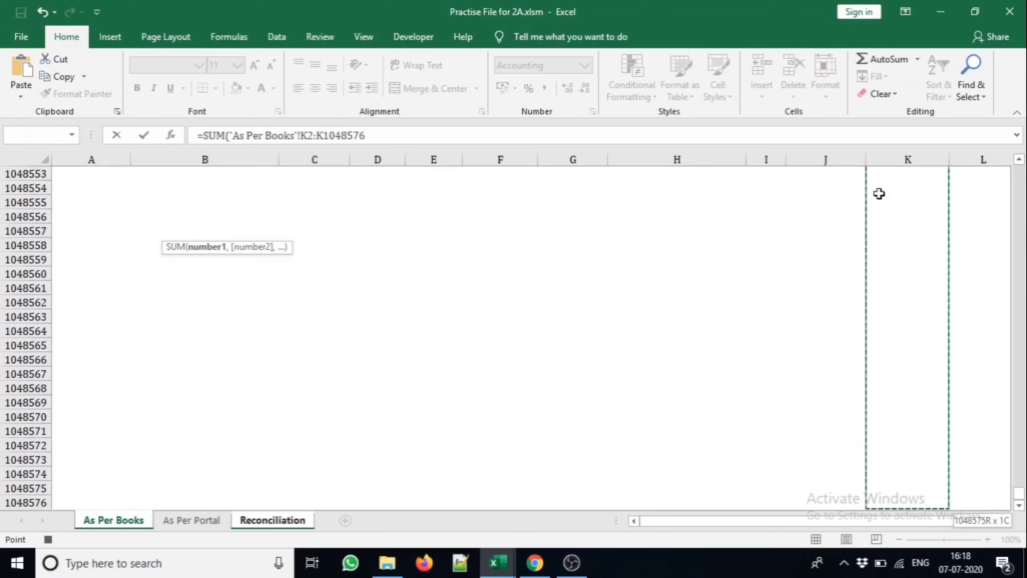
key(Return)
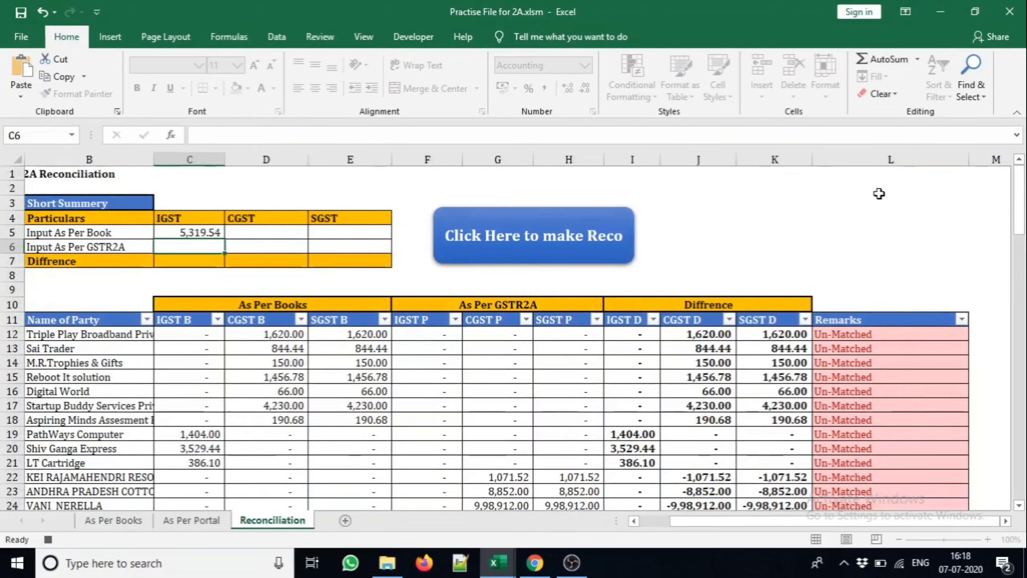
- Copy the text of the IGST SUM formula in C5 into D5 under CGST
key(Up)
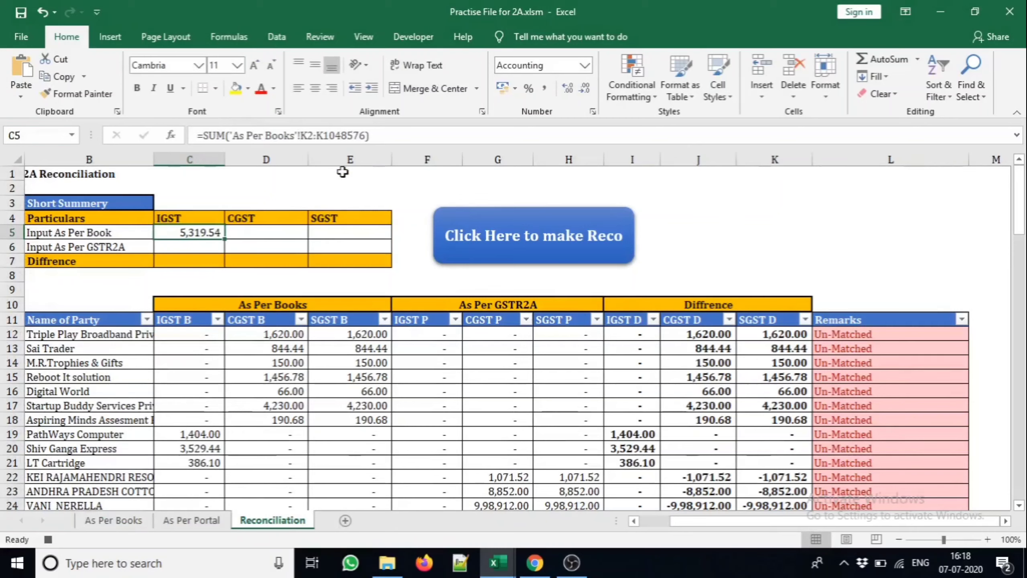
click(387, 136)
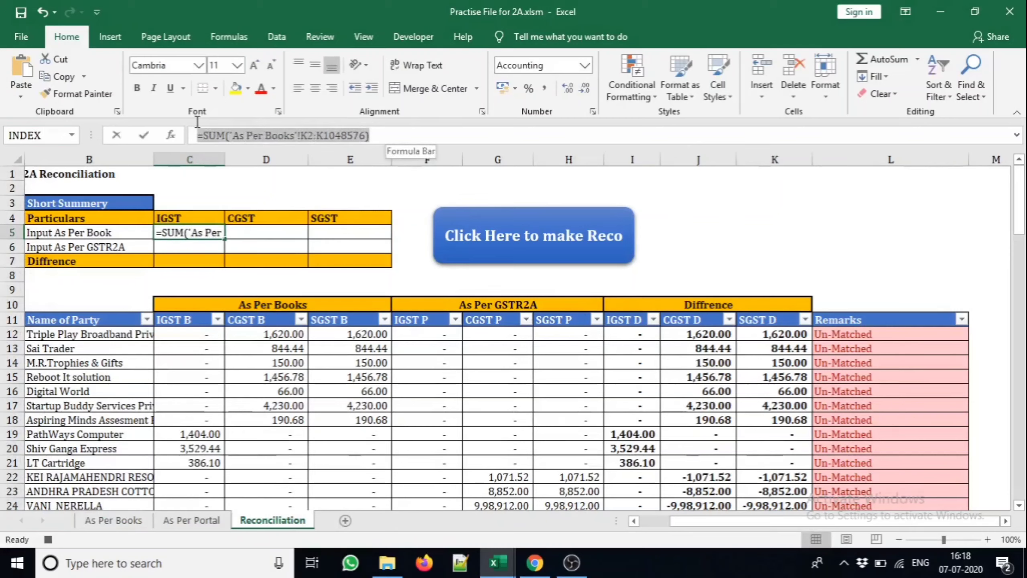
key(Return)
key(Up)
key(Right)
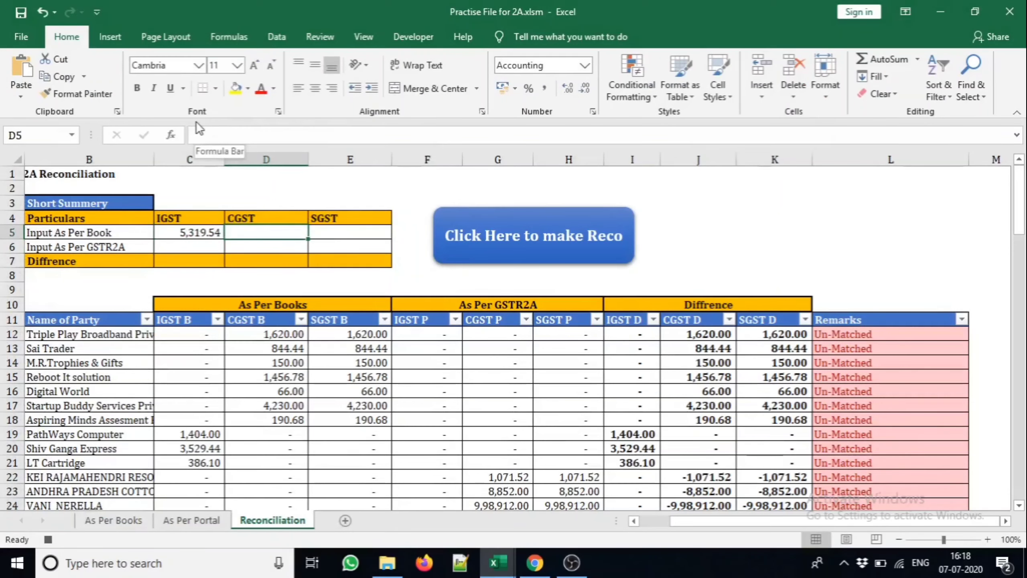
key(F2)
text(=SUM('As Per Books'!K2:K1048576))
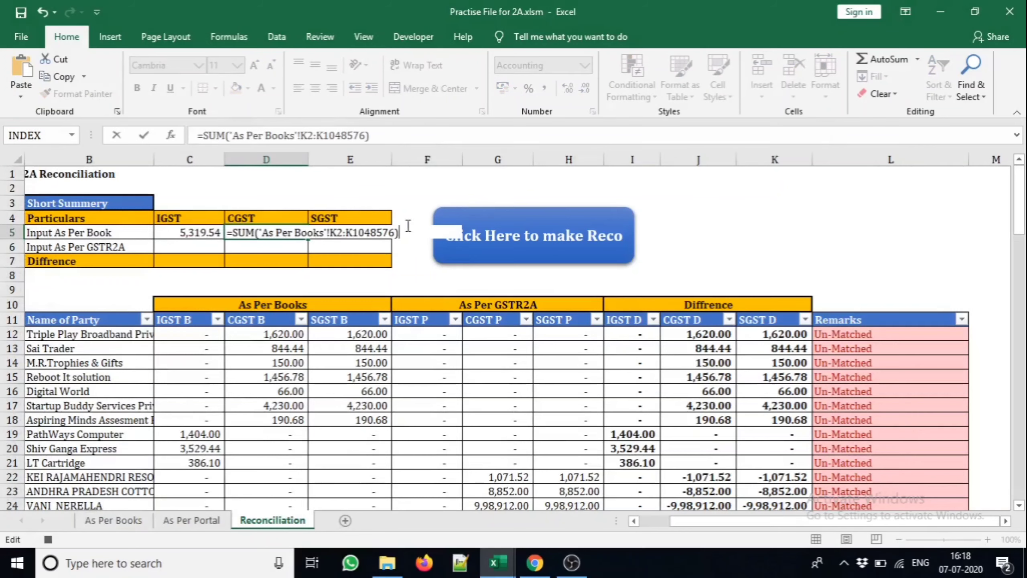
- Change the SUM range in D5 to 'As Per Books'!L2:L1048576
click(337, 233)
key(BackSpace)
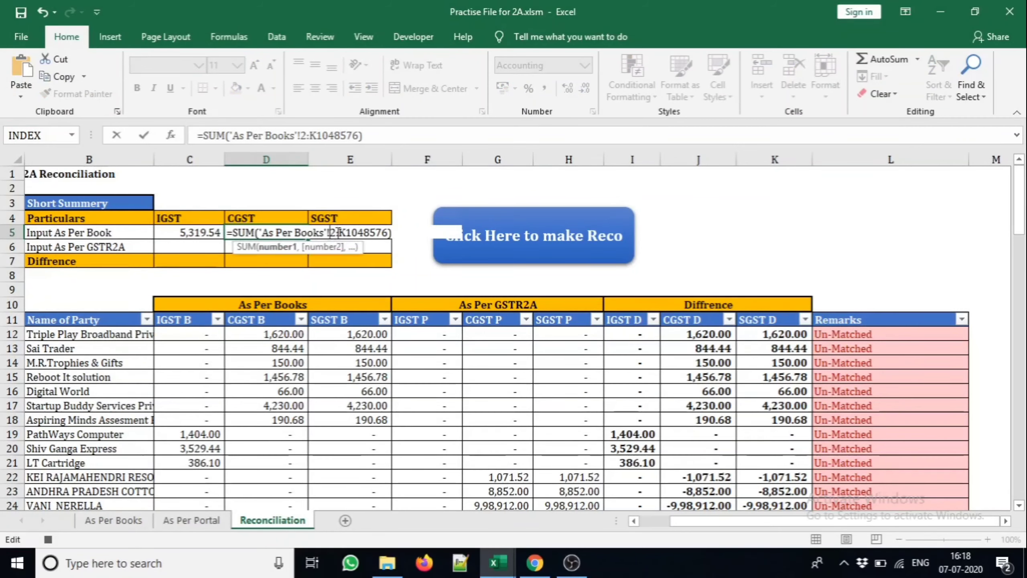
text(L)
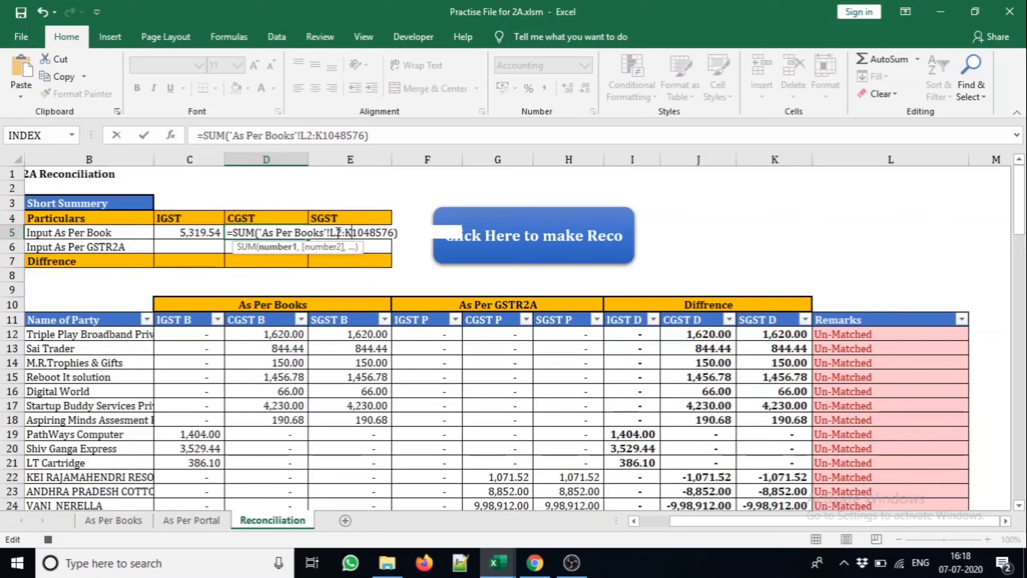
key(BackSpace)
text(L)
key(Return)
- Paste the copied formula =SUM('As Per Books'!K2:K1048576) into E5 under SGST
key(Up)
key(Right)
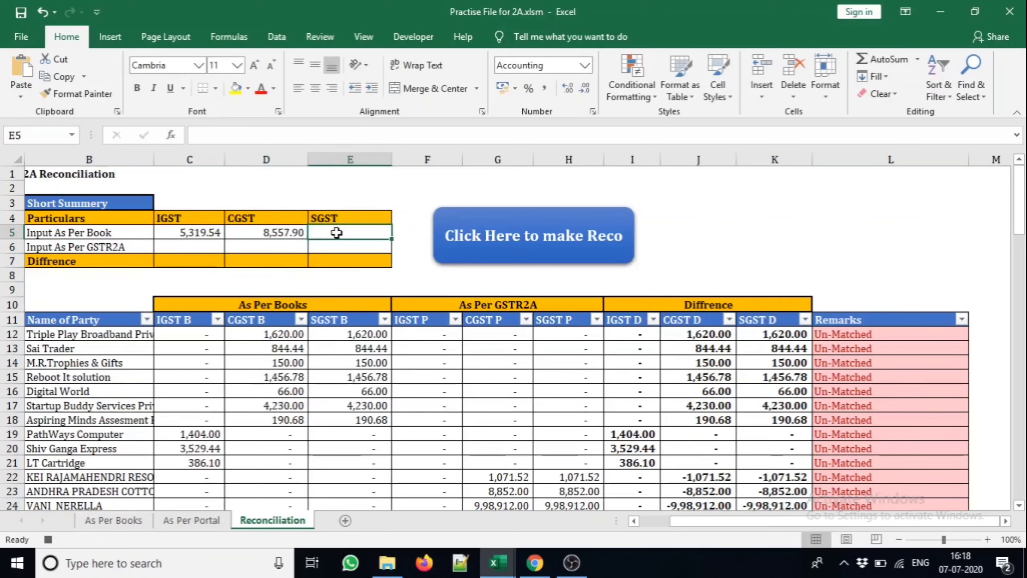
text(=SUM('As Per Books'!K2:K1048576))
- Change the SUM range in E5 to 'As Per Books'!M2:M1048576
key(F2)
key(Left)
key(Left)
key(Left)
key(Left)
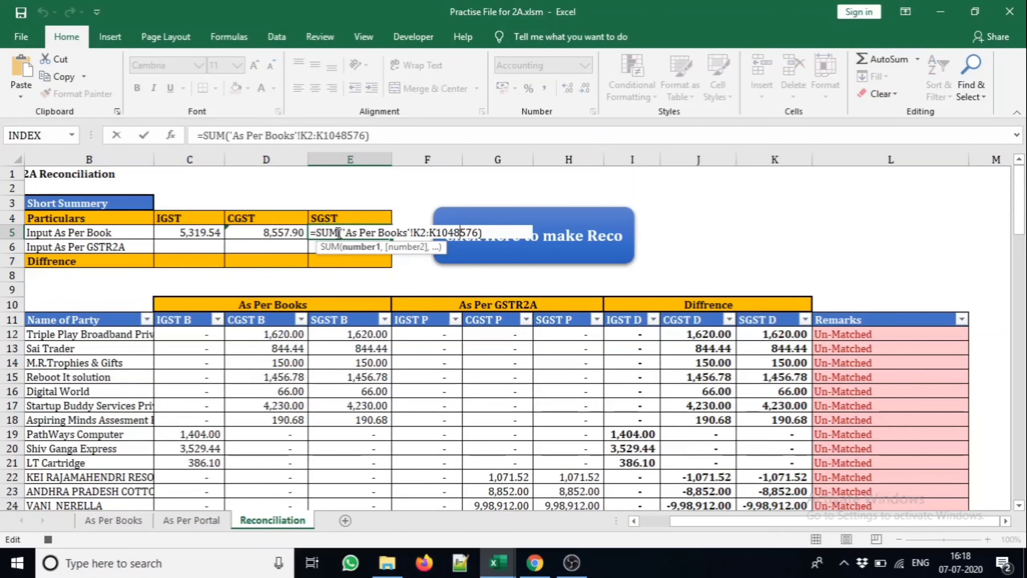
key(Left)
key(Left)
key(Left)
key(Left)
key(BackSpace)
text(M)
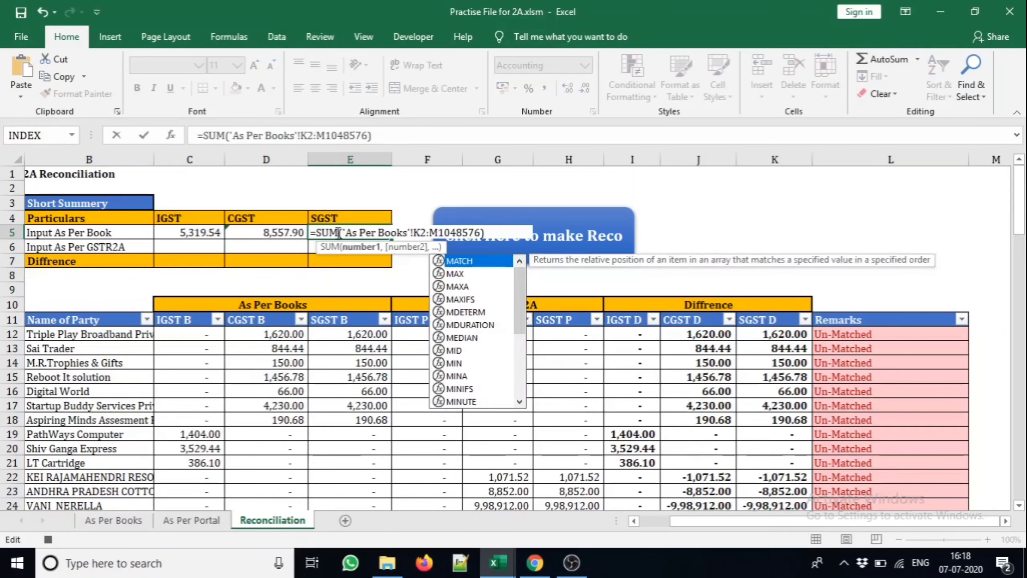
key(Left)
key(Left)
key(Left)
key(BackSpace)
text(M)
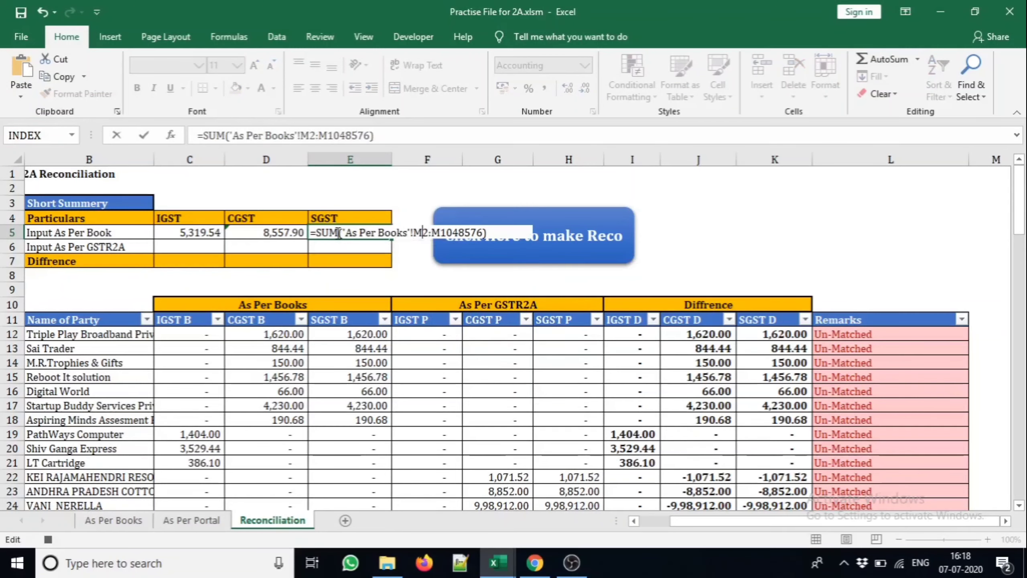
key(Return)
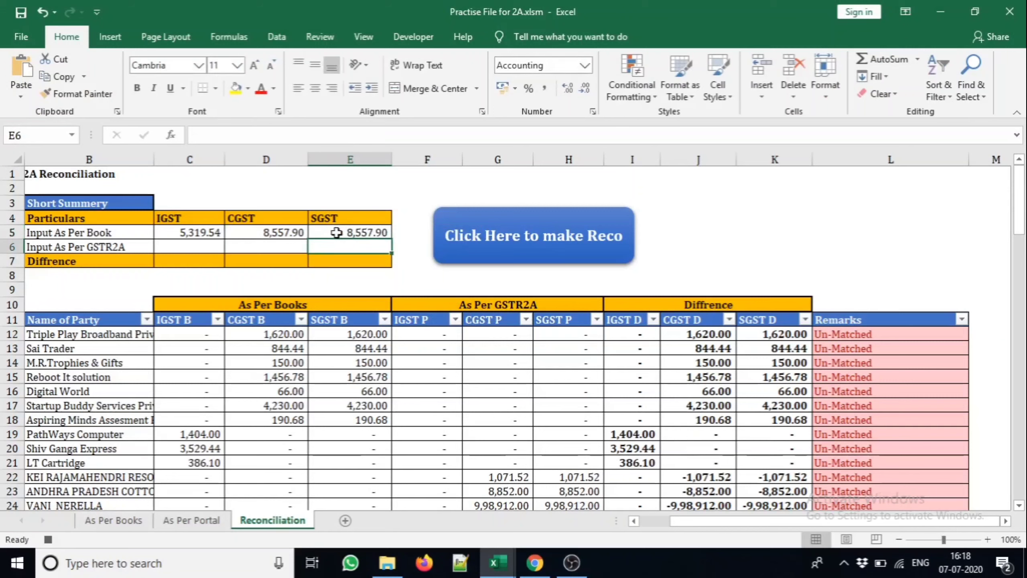
- Enter a SUM formula in C6 for the GSTR2A IGST that totals 'As Per Portal'!K2:K1048576
key(Left)
key(Left)
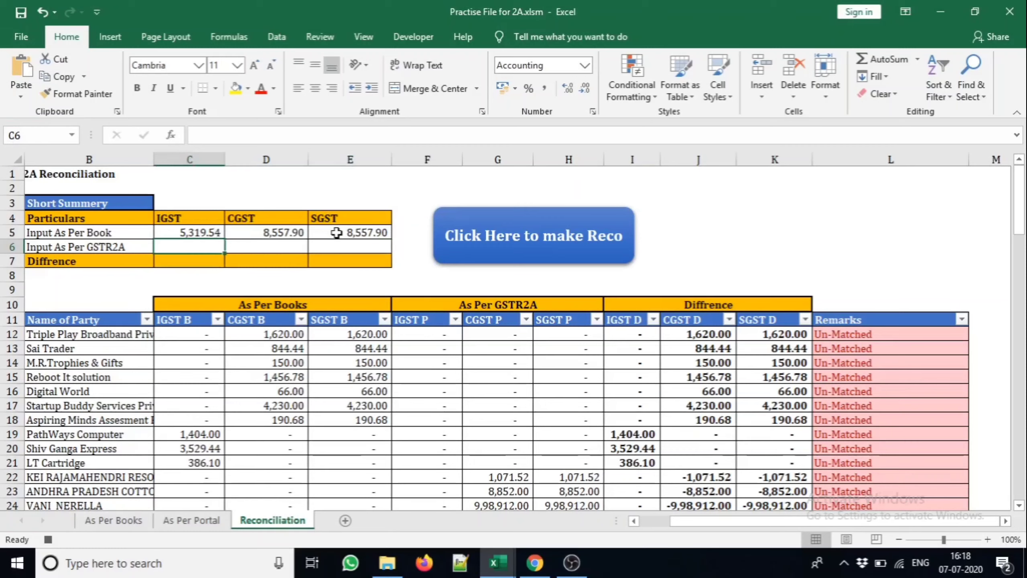
text(=SUM()
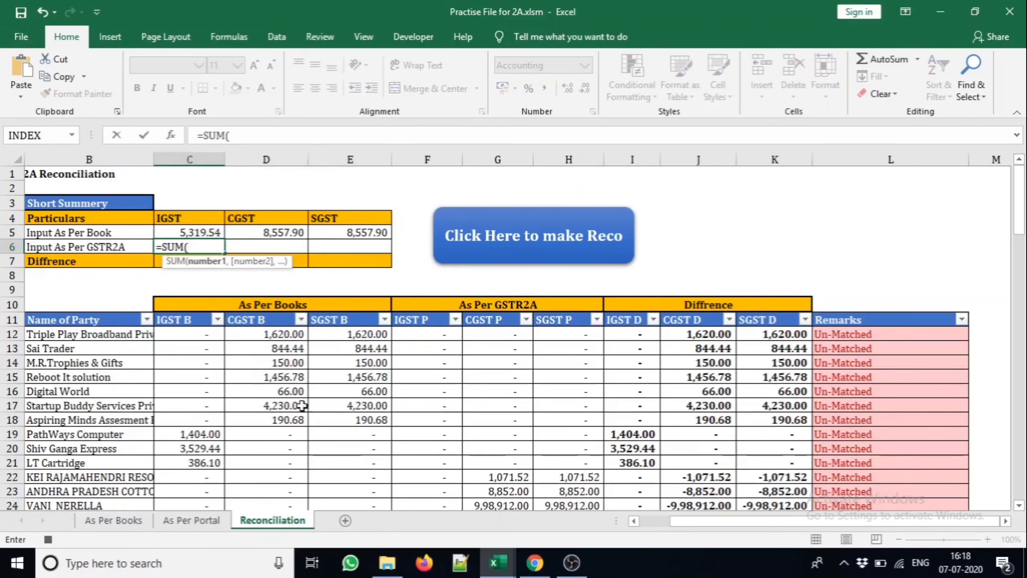
click(192, 521)
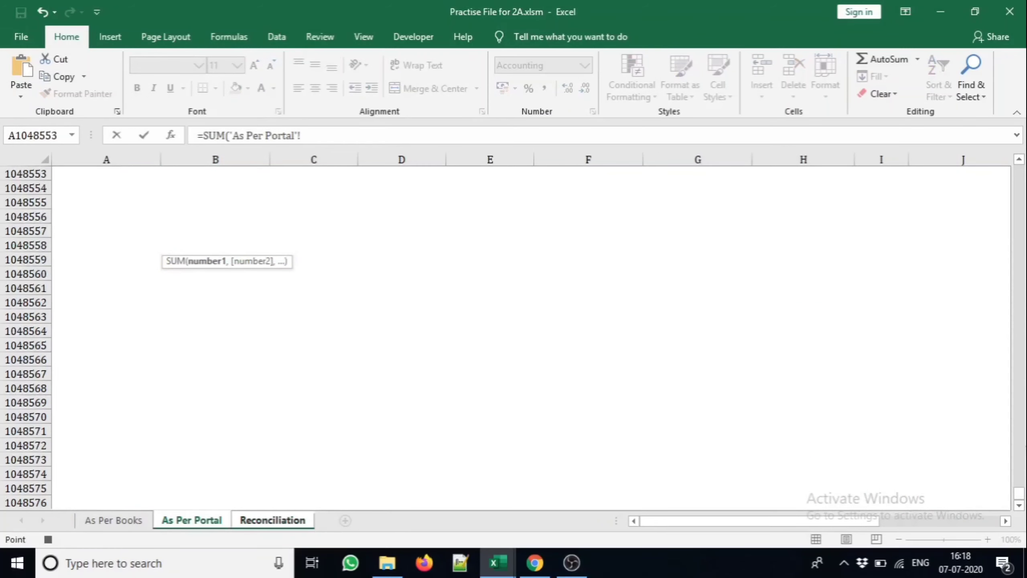
drag(1021, 495, 1023, 163)
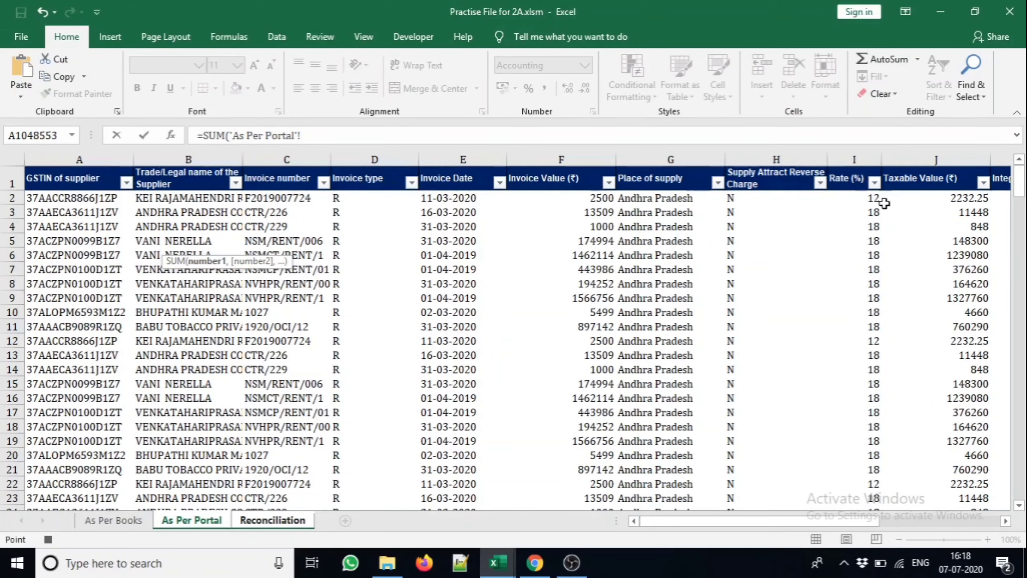
click(942, 197)
key(Right)
key(ctrl+shift+Down)
key(ctrl+shift+Down)
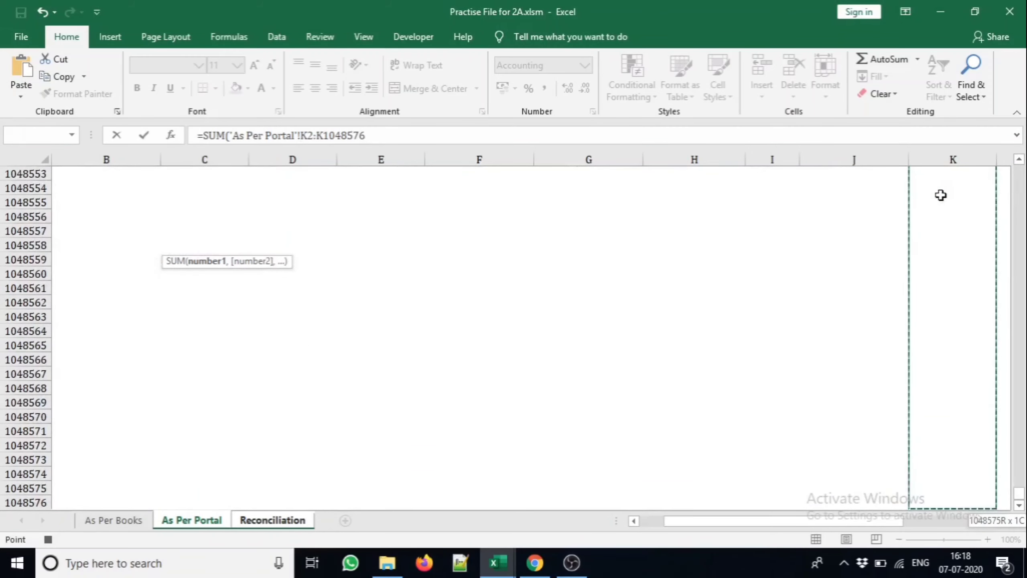
text())
key(Return)
- Copy the text of the GSTR2A SUM formula in C6 into D6 under CGST
key(F2)
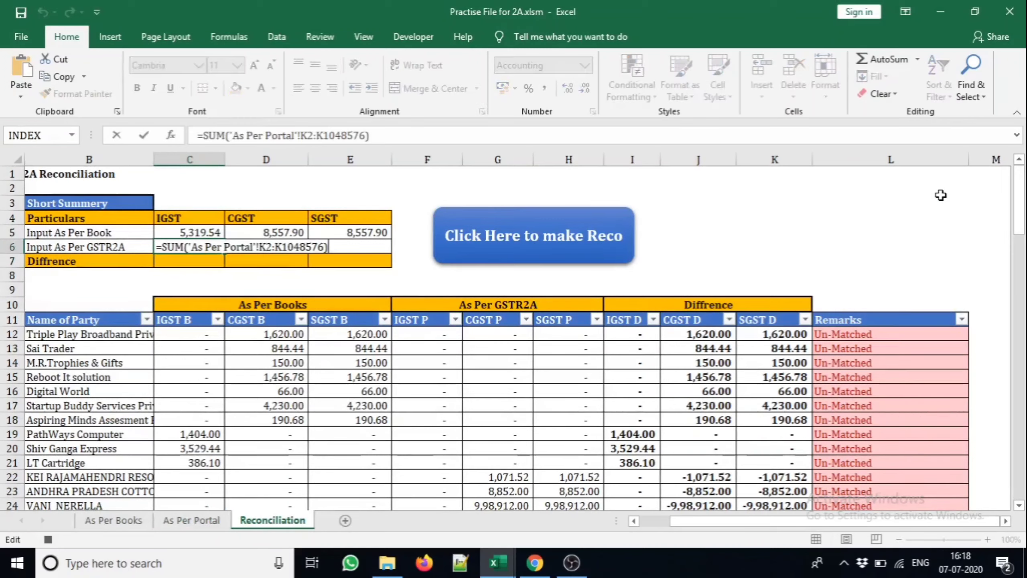
key(shift+Left)
key(shift+Left)
key(shift+Left)
key(shift+Left)
key(shift+Left)
key(shift+Left)
key(shift+Left)
key(shift+Left)
key(shift+Left)
key(shift+Left)
key(shift+Left)
key(shift+Left)
key(shift+Left)
key(shift+Left)
key(shift+Left)
key(shift+Left)
key(shift+Left)
key(shift+Left)
key(shift+Left)
key(shift+Left)
key(shift+Left)
key(shift+Left)
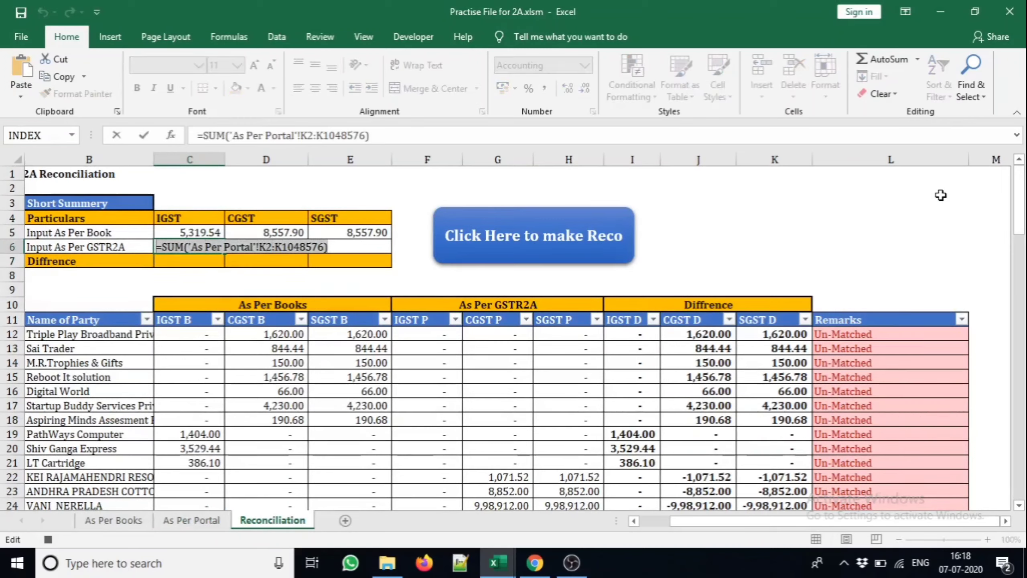
key(ctrl+c)
key(Escape)
key(Right)
key(ctrl+v)
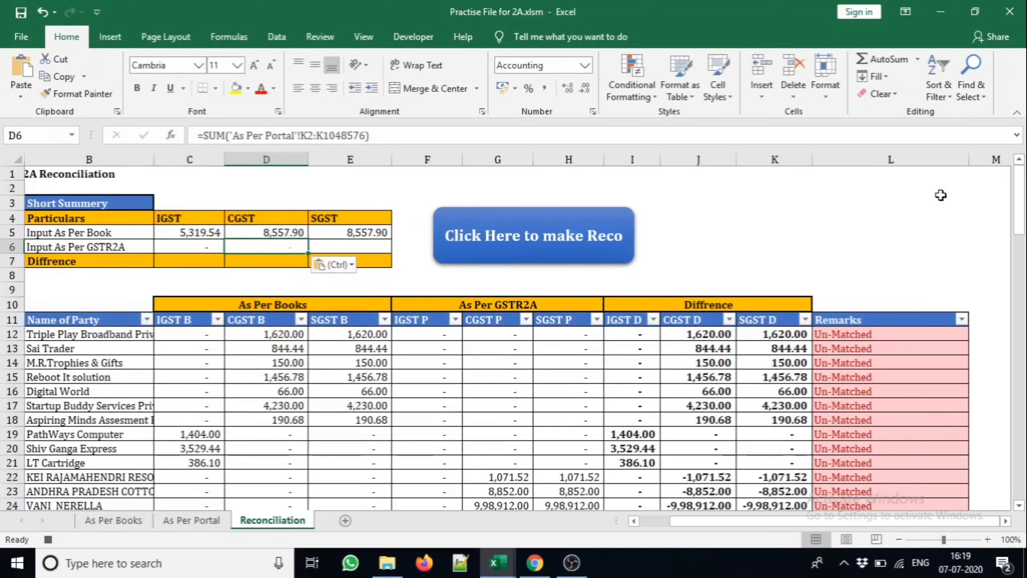
- Change the SUM range in D6 under CGST to 'As Per Portal'!L2:L1048576
key(F2)
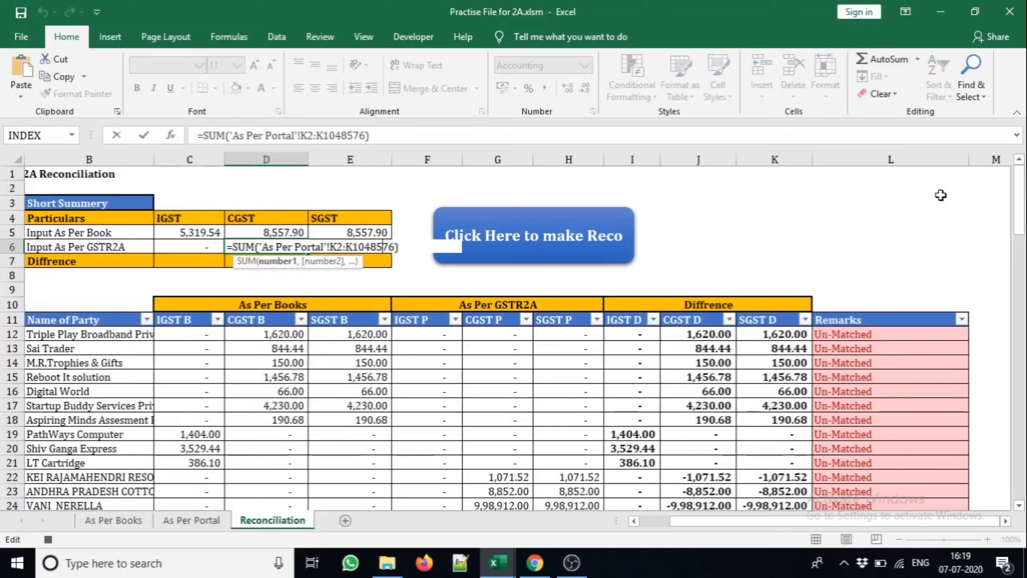
key(BackSpace)
text(L)
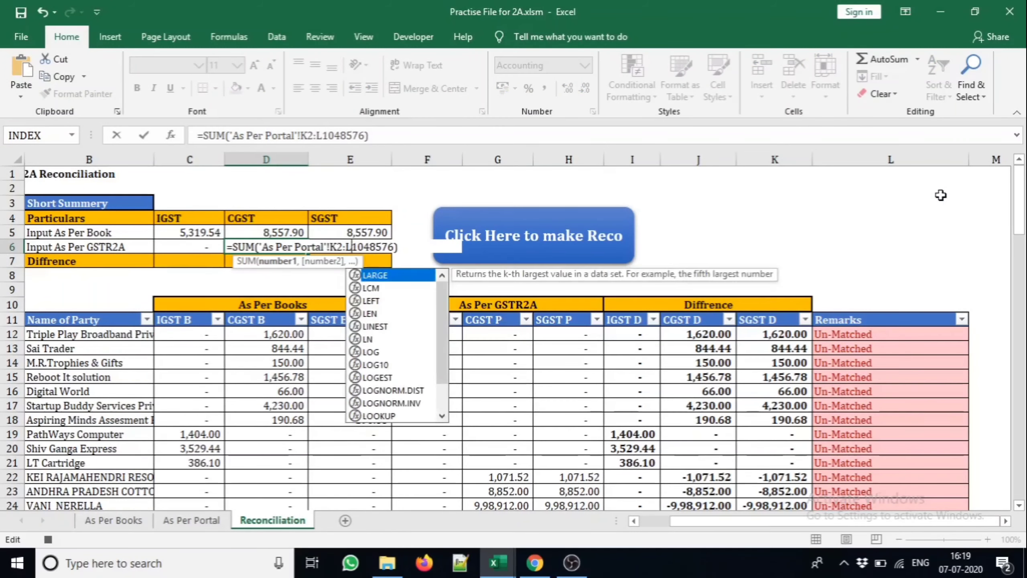
key(Left)
key(Left)
key(Left)
key(Delete)
text(L)
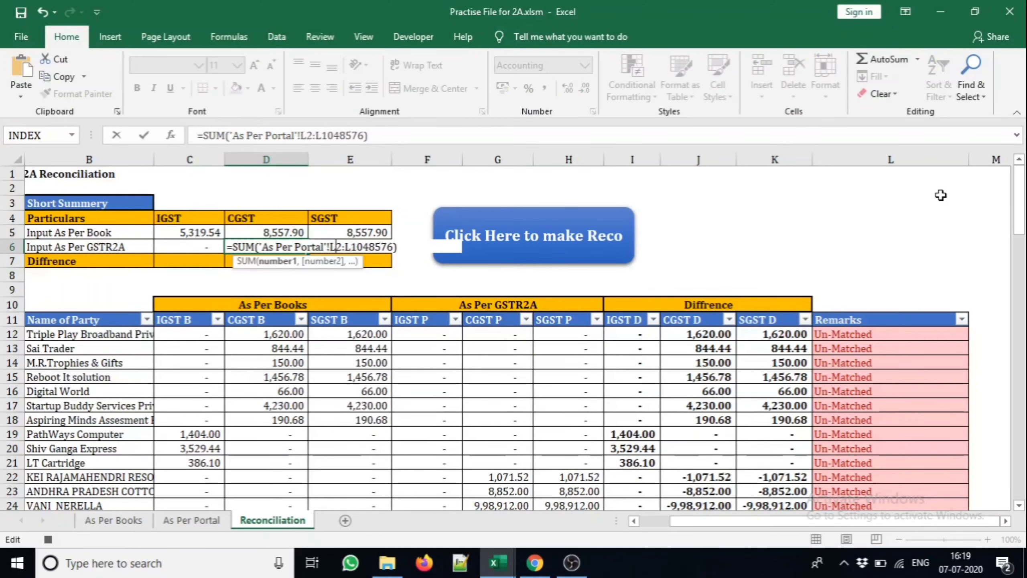
key(ctrl+Return)
- Paste the copied SUM formula into E6 under SGST and change its range to 'As Per Portal'!M2:M1048576
key(Right)
key(ctrl+v)
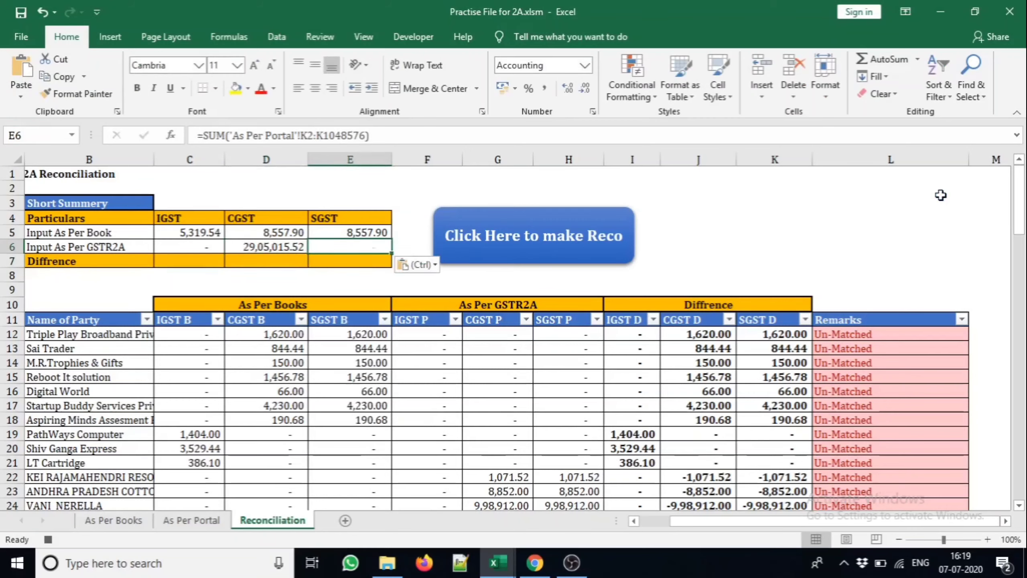
key(F2)
key(Left)
key(Left)
key(Left)
key(Left)
key(Left)
key(Left)
key(Left)
key(Left)
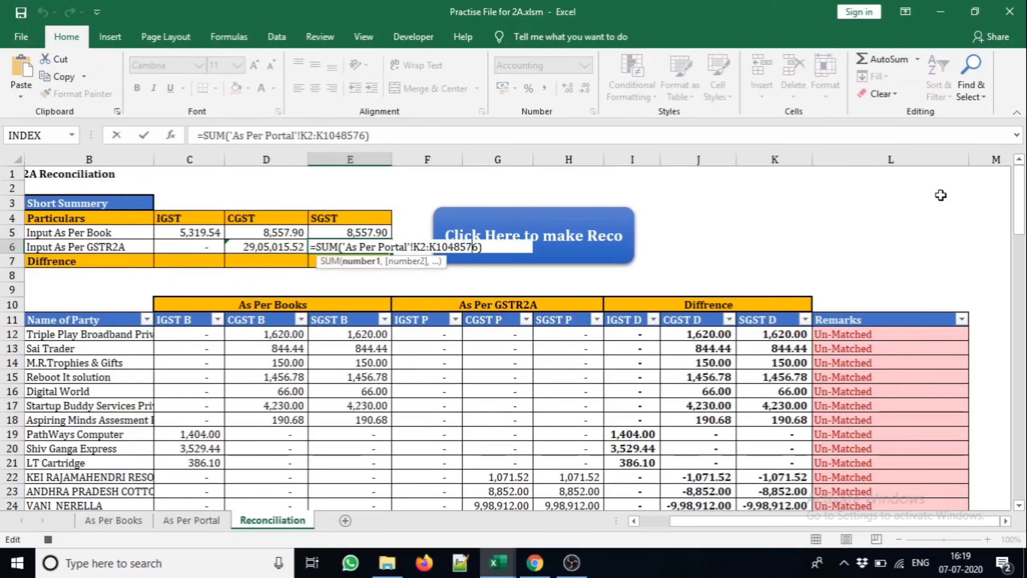
key(Left)
key(Left)
key(Delete)
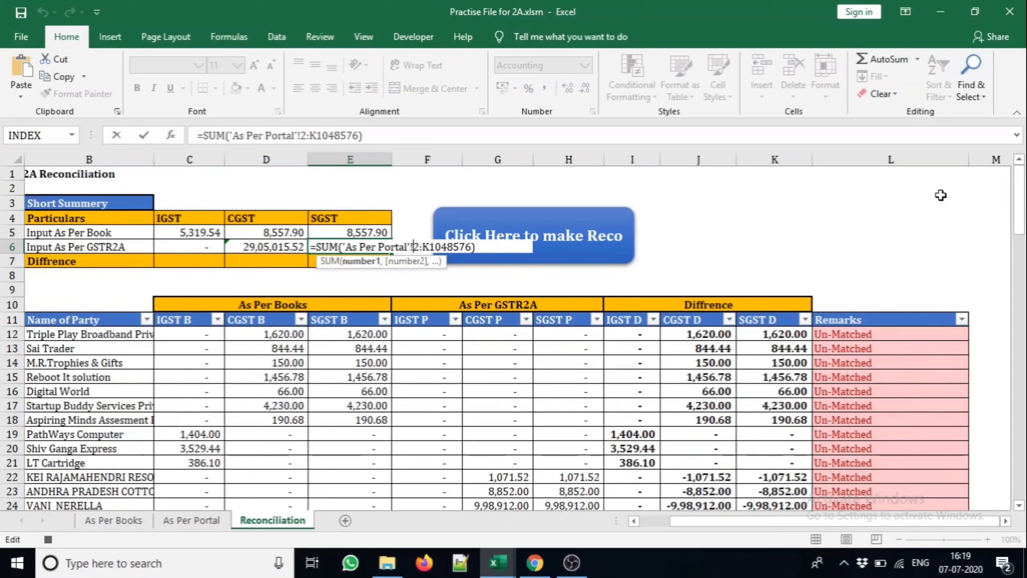
text(M)
key(Right)
key(Right)
key(BackSpace)
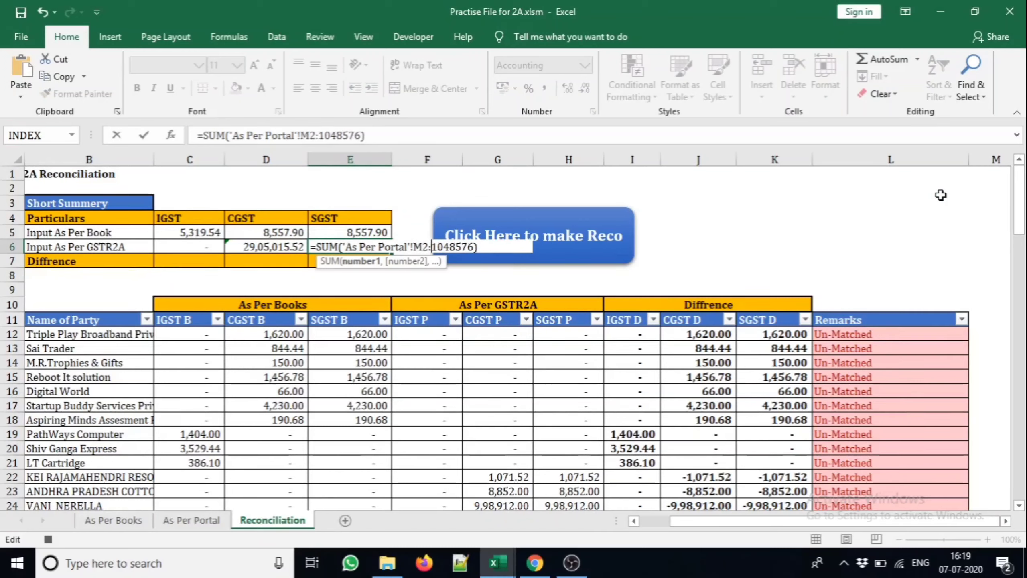
text(M)
key(Return)
- Enter =C5-C6 in C7 to calculate the IGST difference in the short summary
key(Left)
key(Left)
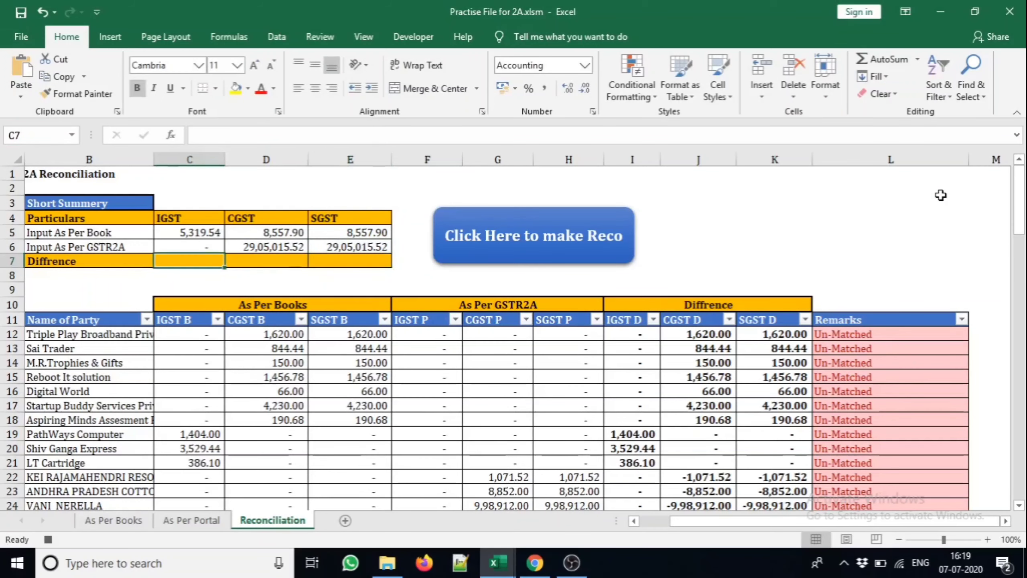
text(=)
key(Up)
key(Up)
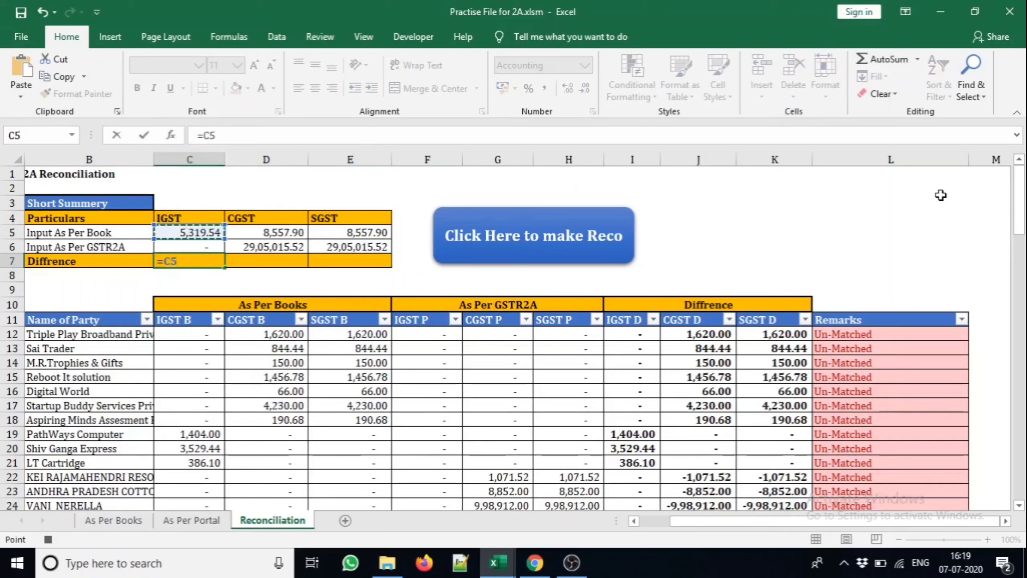
text(-)
key(Up)
key(Tab)
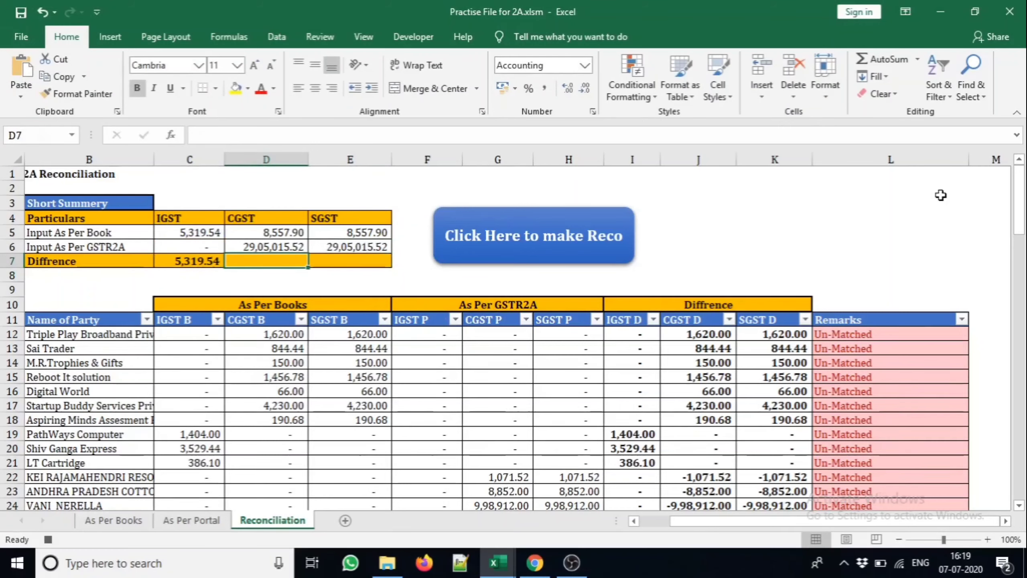
- Enter =D5-D6 in D7 to calculate the CGST difference
text(=)
key(Up)
key(Up)
text(-)
key(Up)
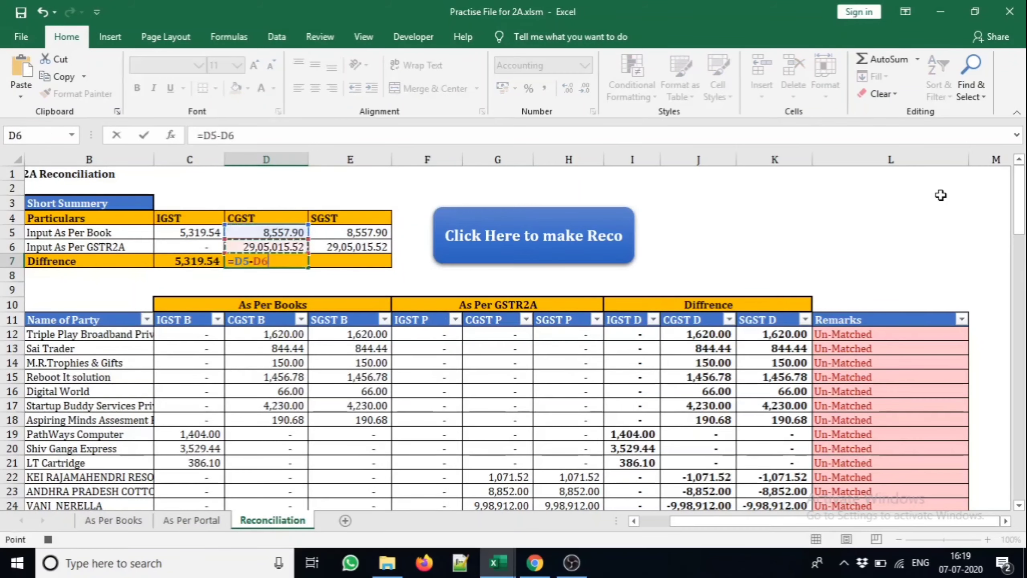
key(Return)
- Enter =E5-E6 in E7 to calculate the SGST difference
key(Up)
key(Right)
text(=)
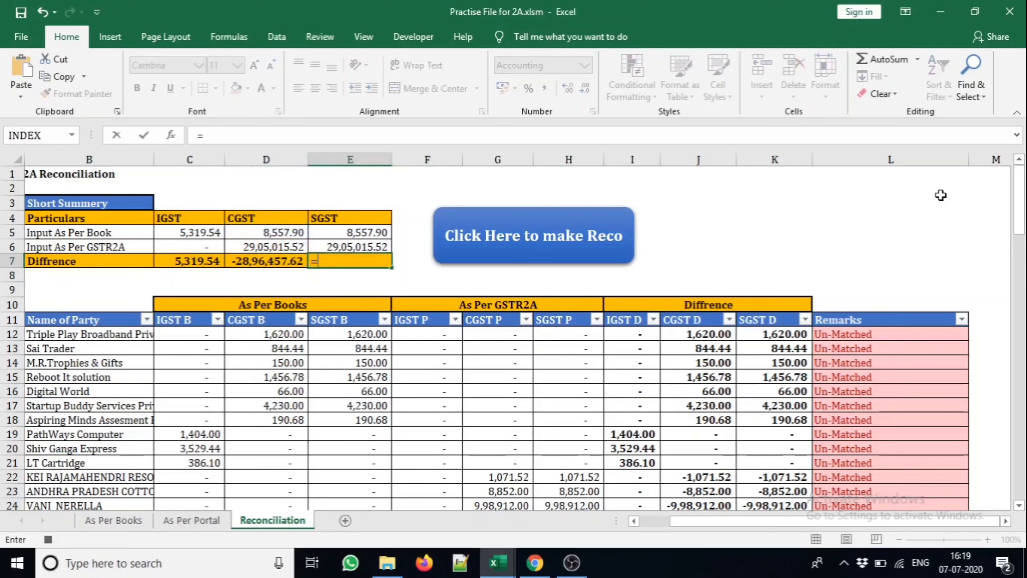
key(Up)
key(Up)
text(-)
key(Up)
key(Return)
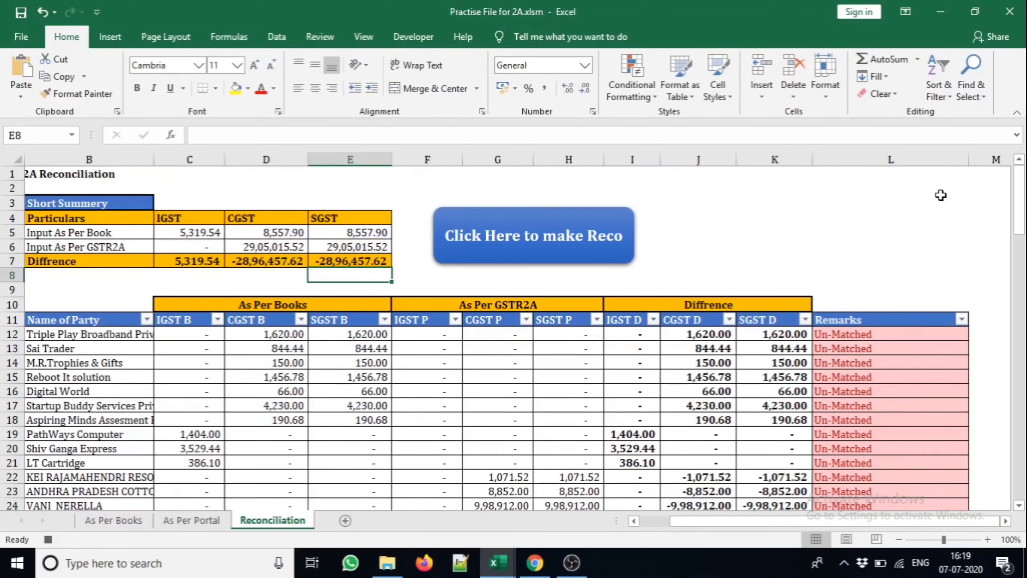
- Return the As Per Portal sheet to its header row at the Integrated Tax column
key(Left)
key(Left)
key(Left)
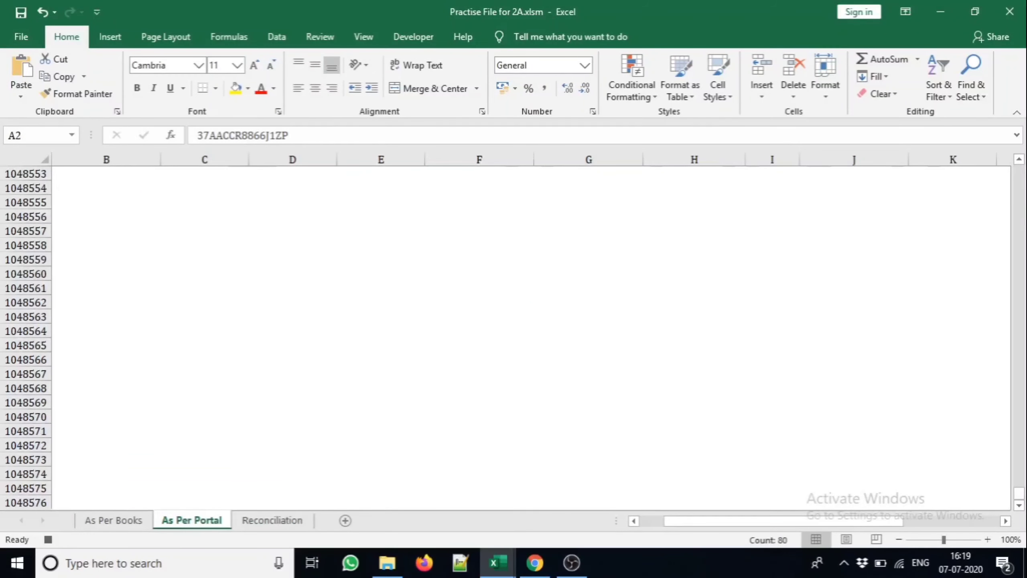
click(933, 397)
key(ctrl+Up)
key(ctrl+Up)
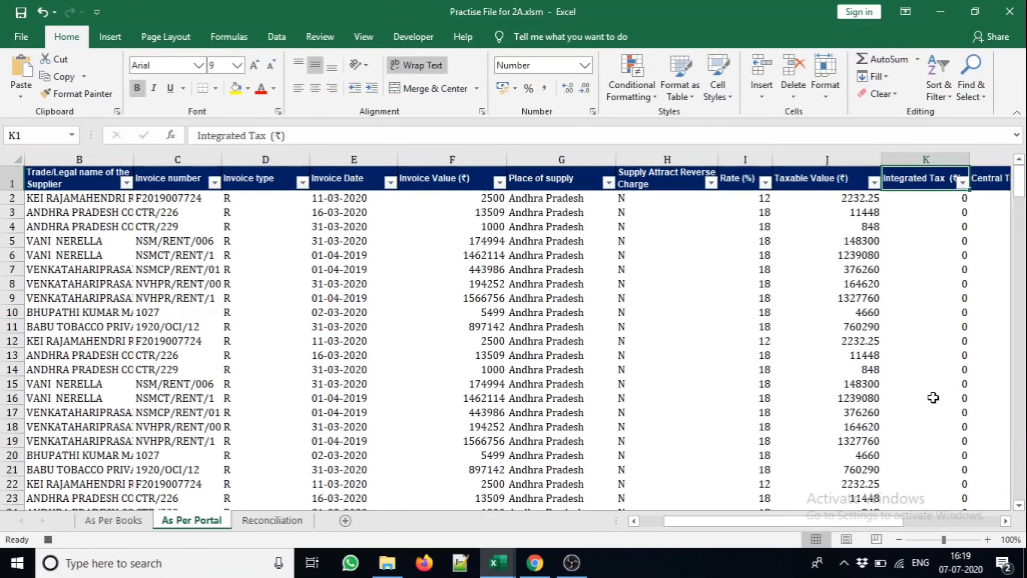
- Go to the Reconciliation sheet, select the GST Number header in A11 and stop recording the macro
key(ctrl+Page_Down)
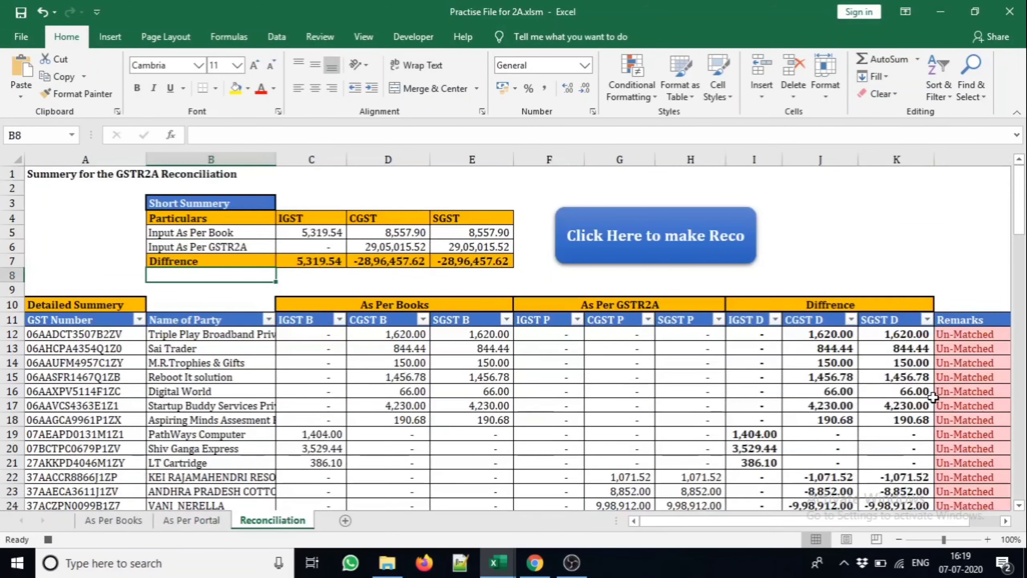
click(406, 36)
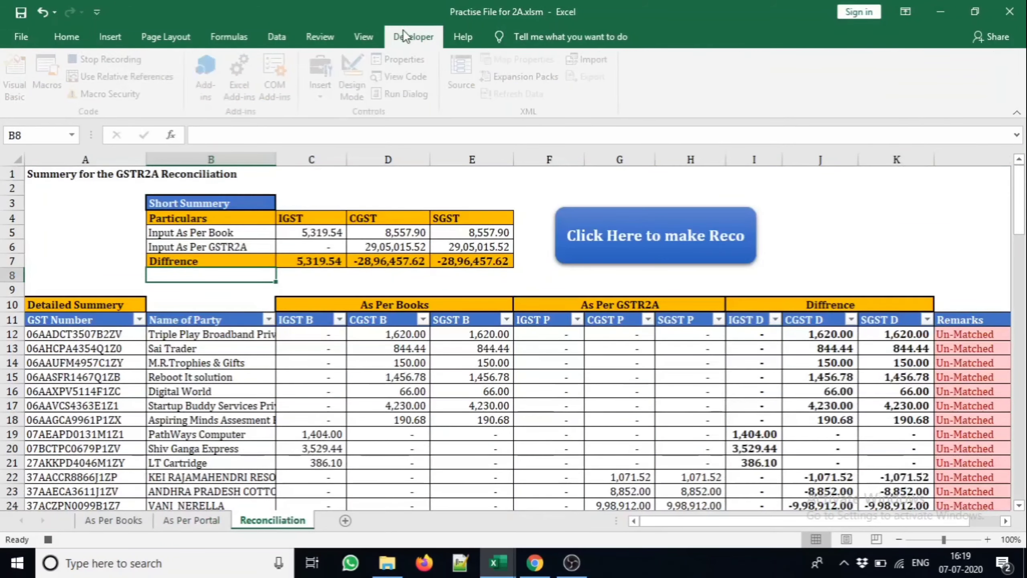
click(71, 321)
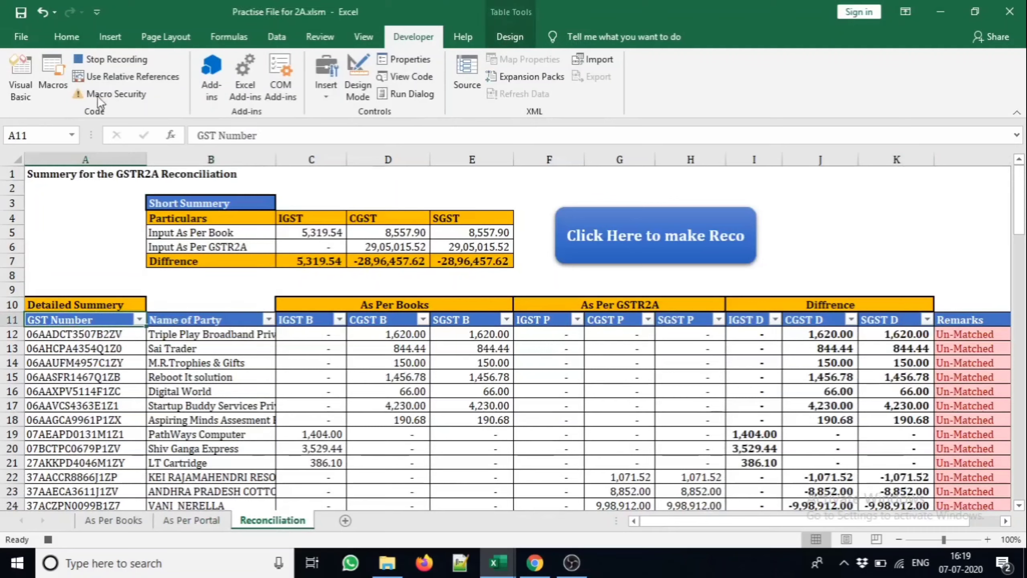
click(108, 60)
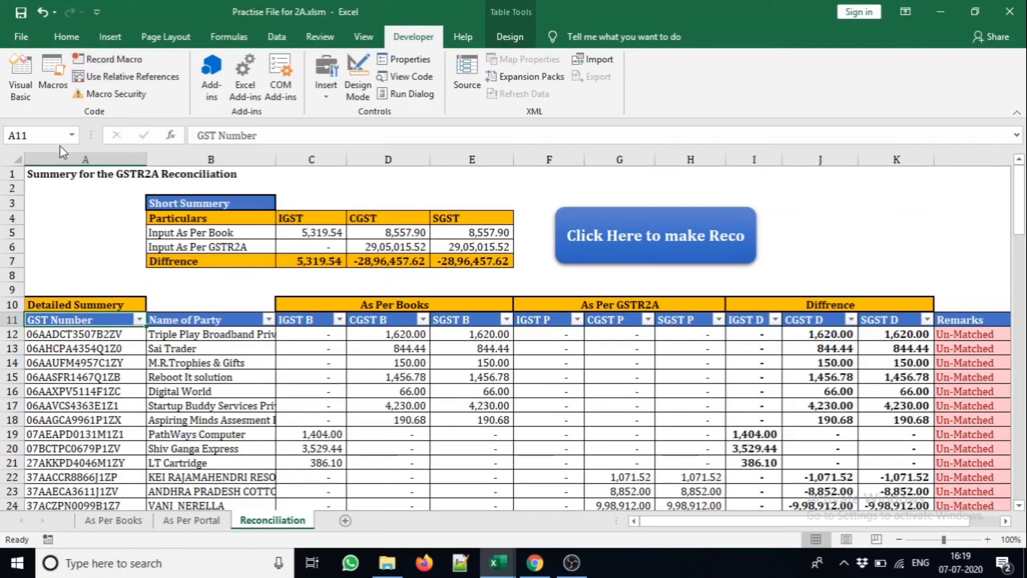
- Clear all data from the detailed summary table below the row 11 headers on the Reconciliation sheet
click(69, 221)
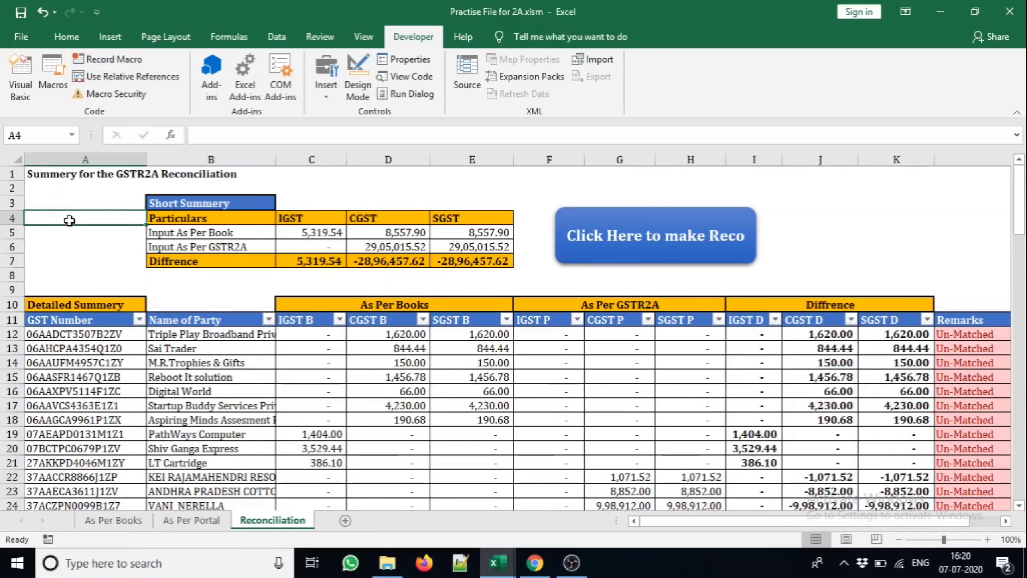
key(Down)
key(Down)
key(Down)
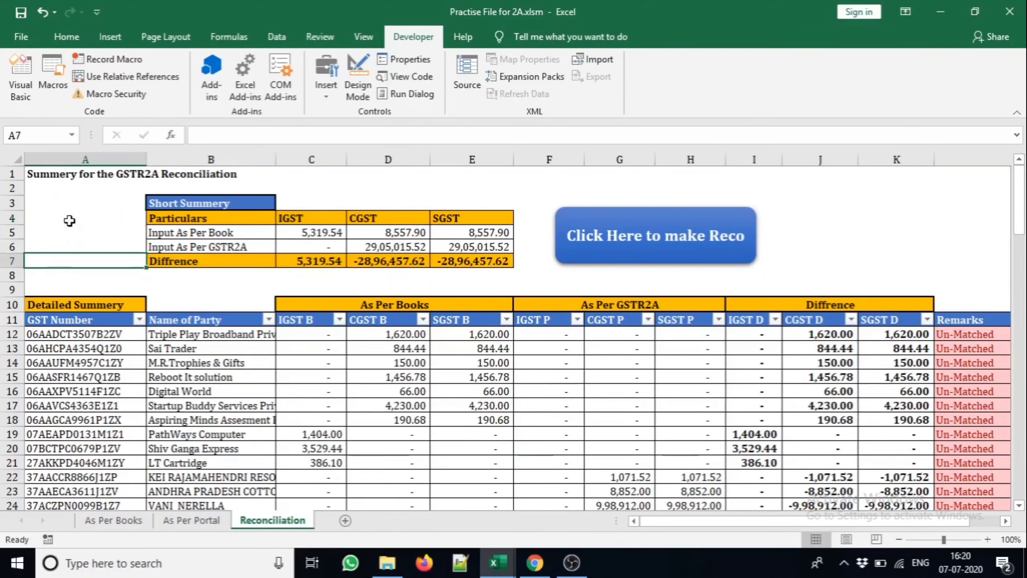
key(Down)
key(Down)
key(Down)
key(Down)
key(Down)
key(ctrl+a)
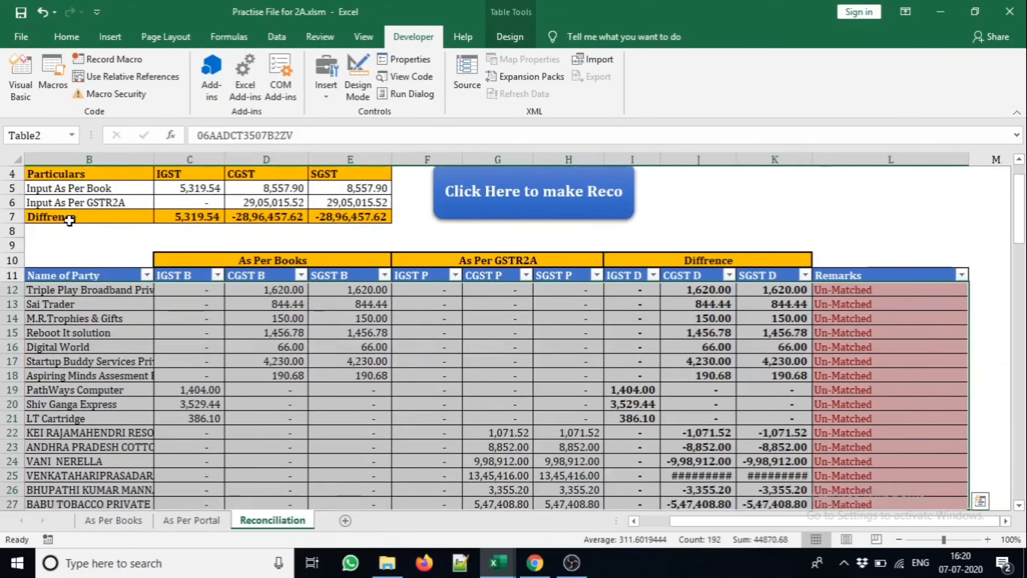
key(Delete)
- Clear the IGST, CGST and SGST formulas in C5:E7 of the short summary
key(Up)
key(Up)
key(Up)
key(Up)
key(Up)
key(Up)
key(Right)
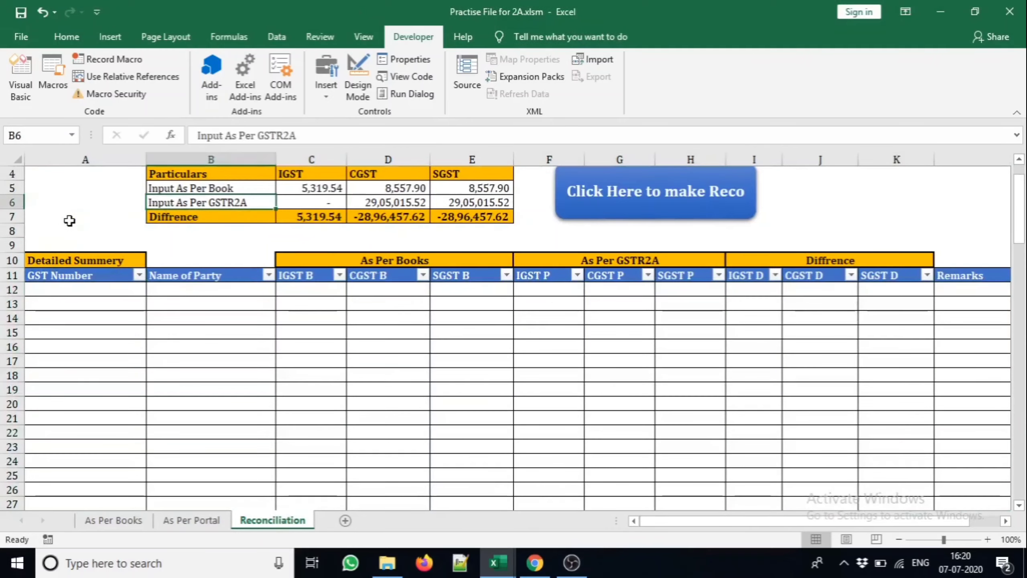
key(Up)
key(Right)
key(shift+Down)
key(shift+Right)
key(shift+Down)
key(shift+Right)
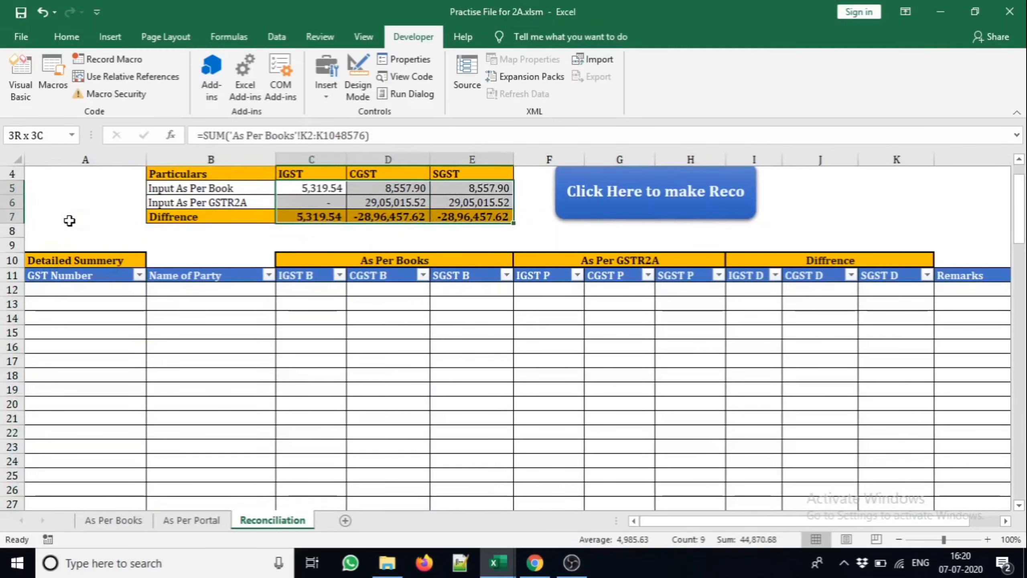
key(Delete)
key(Up)
key(Up)
key(Up)
key(Up)
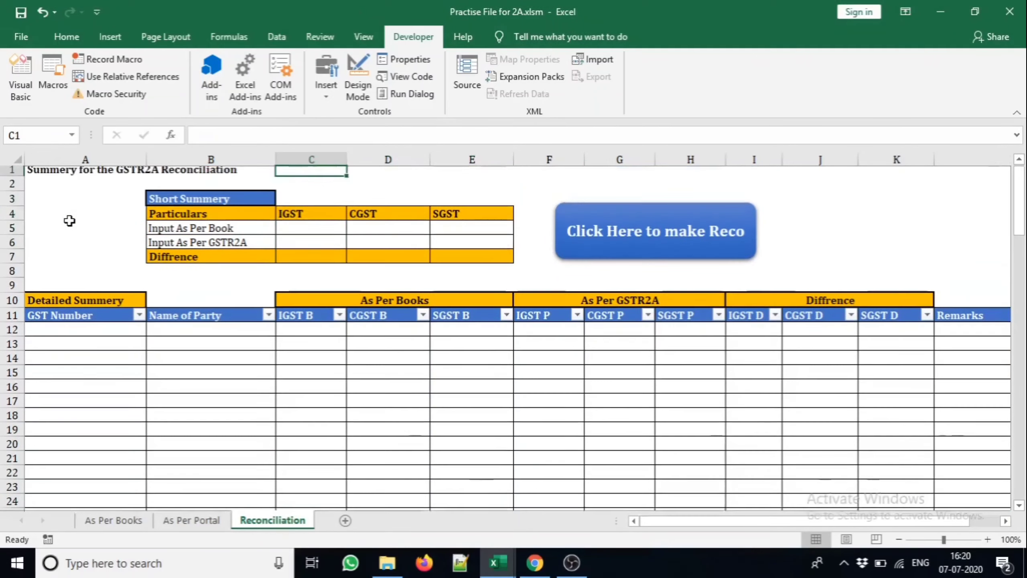
- Delete all data rows, including the header, from the As Per Portal sheet and return to A1
key(ctrl+Page_Up)
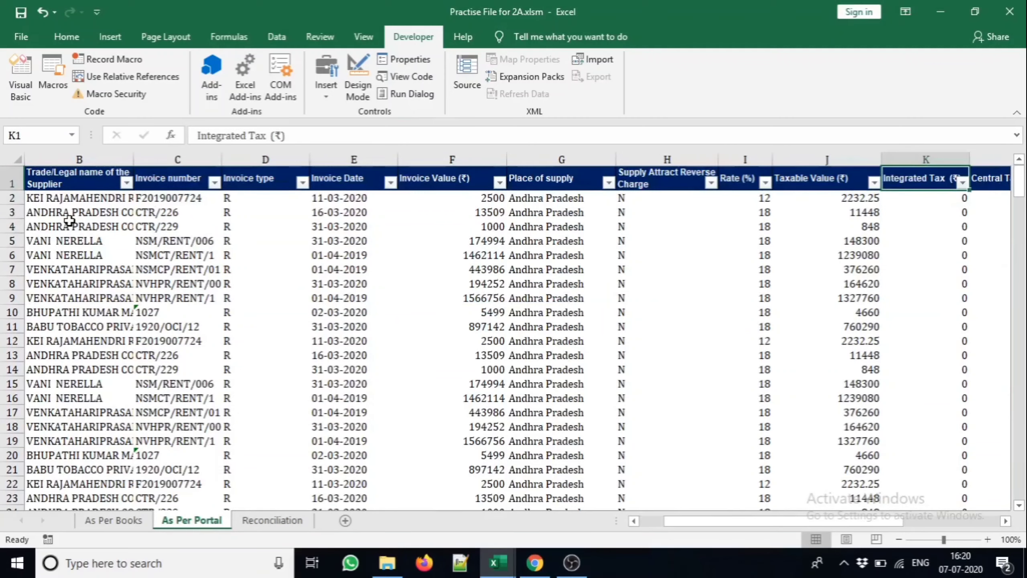
key(ctrl+a)
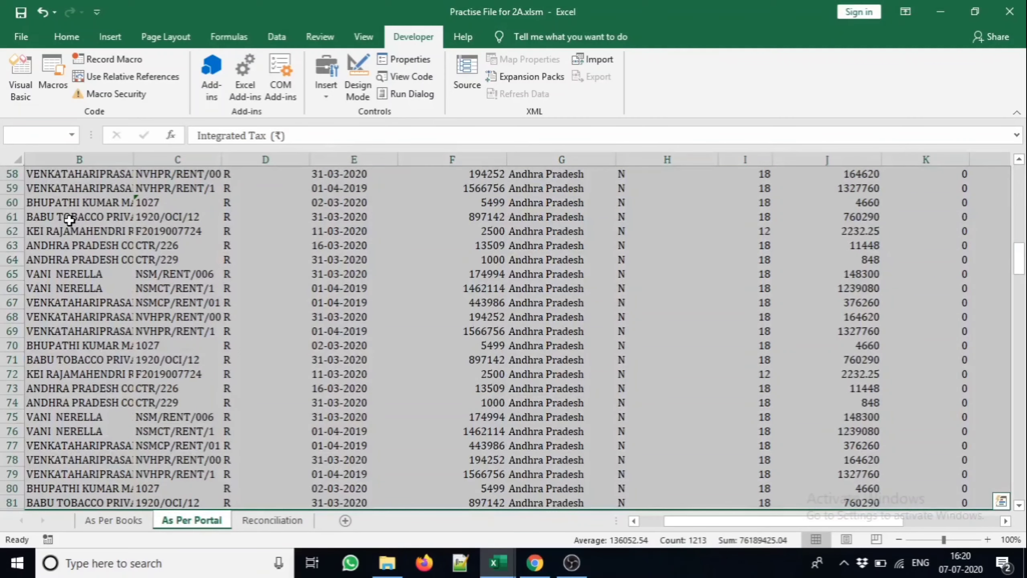
key(shift+space)
key(ctrl+minus)
key(ctrl+Up)
key(ctrl+Left)
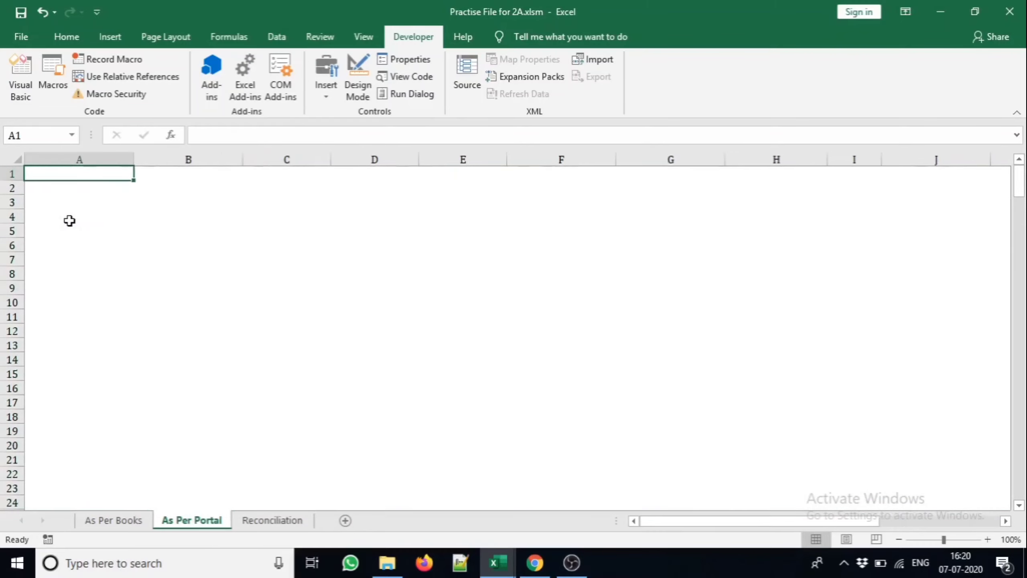
- Copy the whole B2B sheet from the open R2A workbook and paste it at A1 of the As Per Portal sheet
key(alt+Tab)
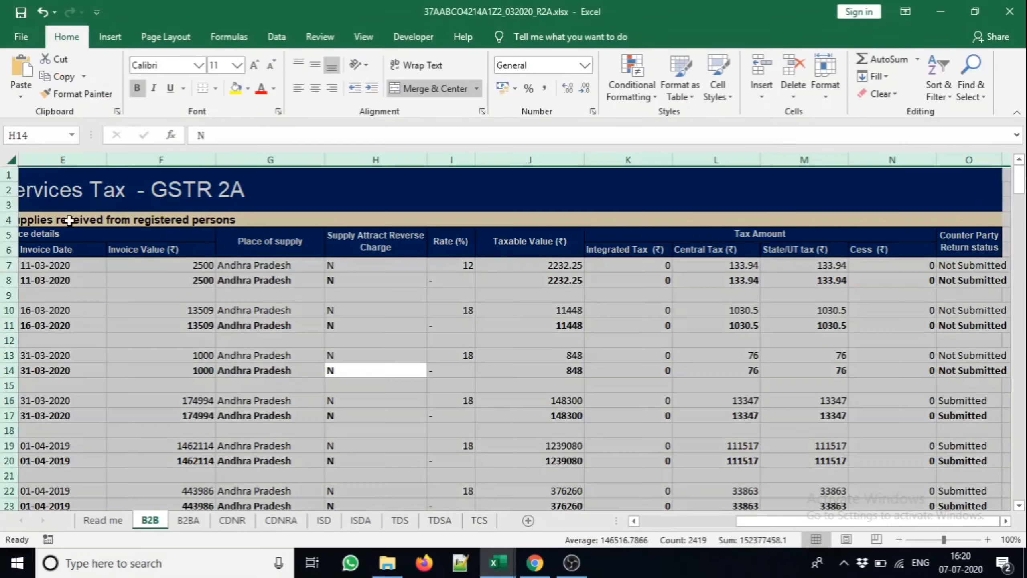
key(ctrl+c)
key(alt+Tab)
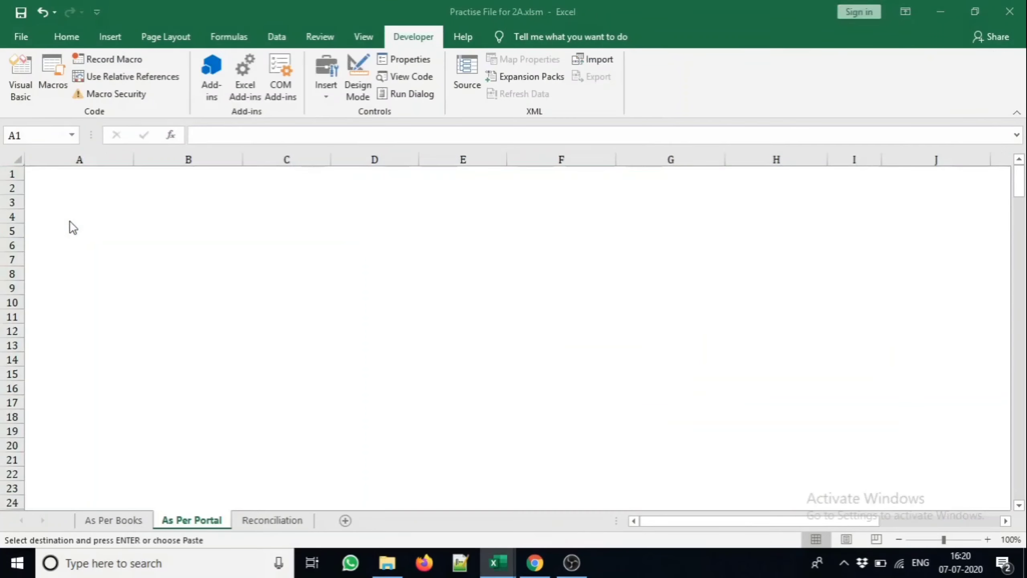
key(Return)
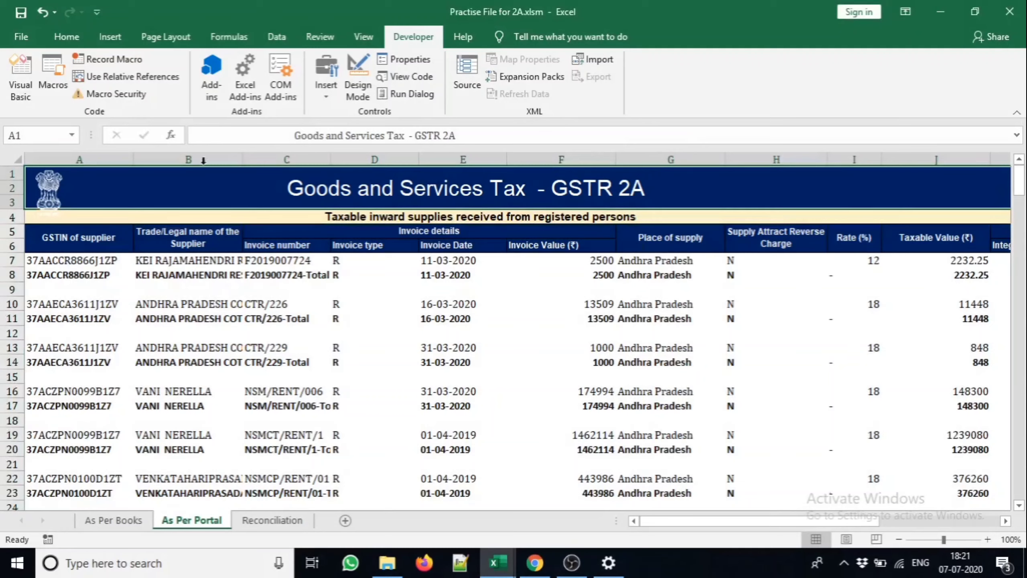
- Run the Fromat macro on the pasted As Per Portal data
click(62, 85)
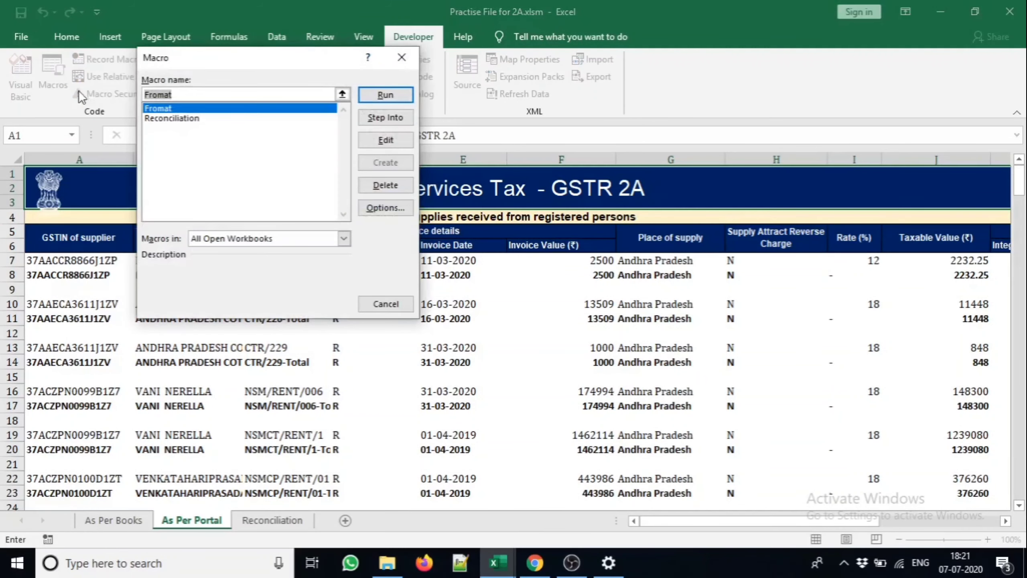
click(386, 95)
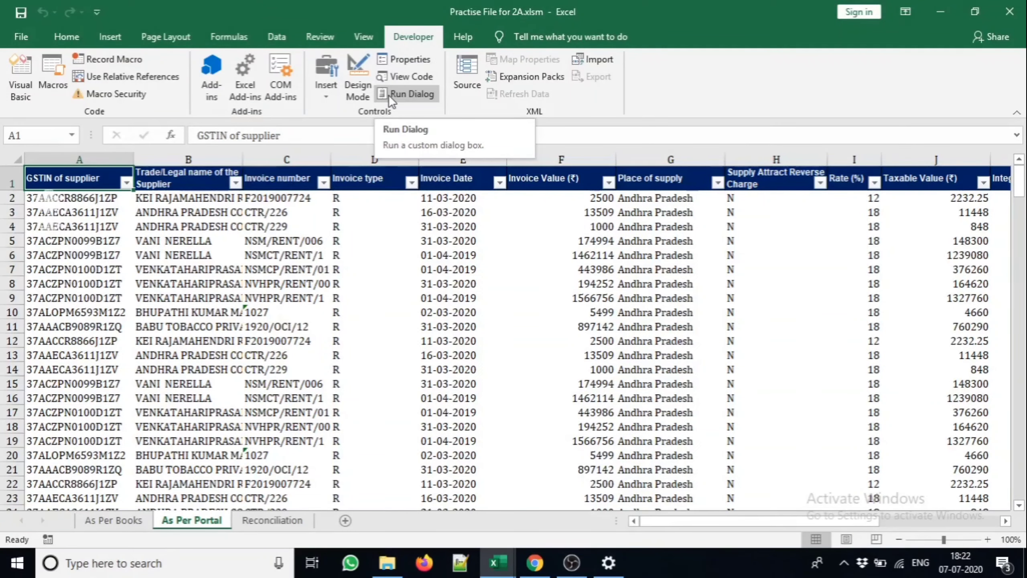
- In the VBA editor, add the line Sheets("As Per Portal").Select at the start of the Fromat macro's code
click(270, 521)
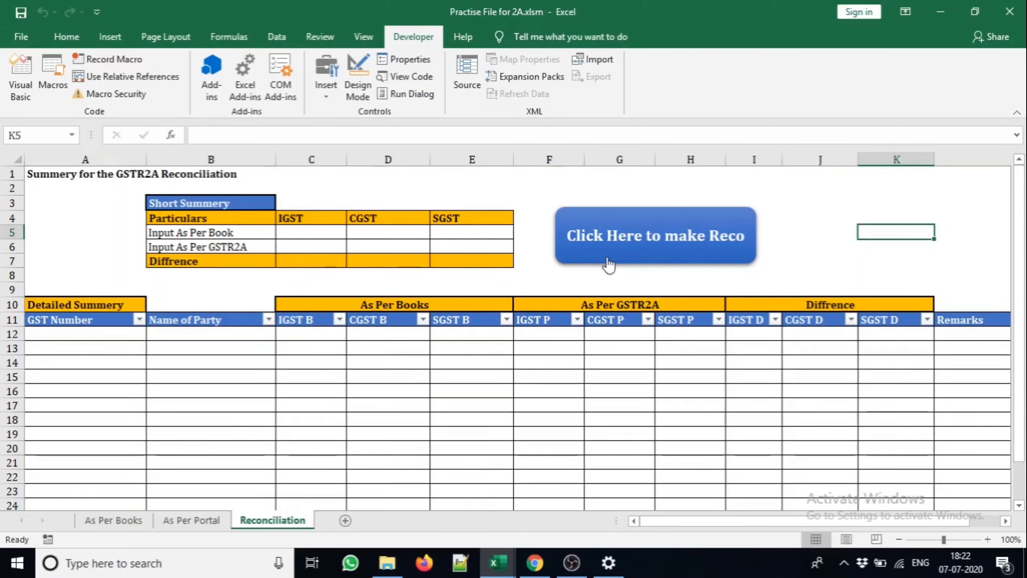
key(alt+F11)
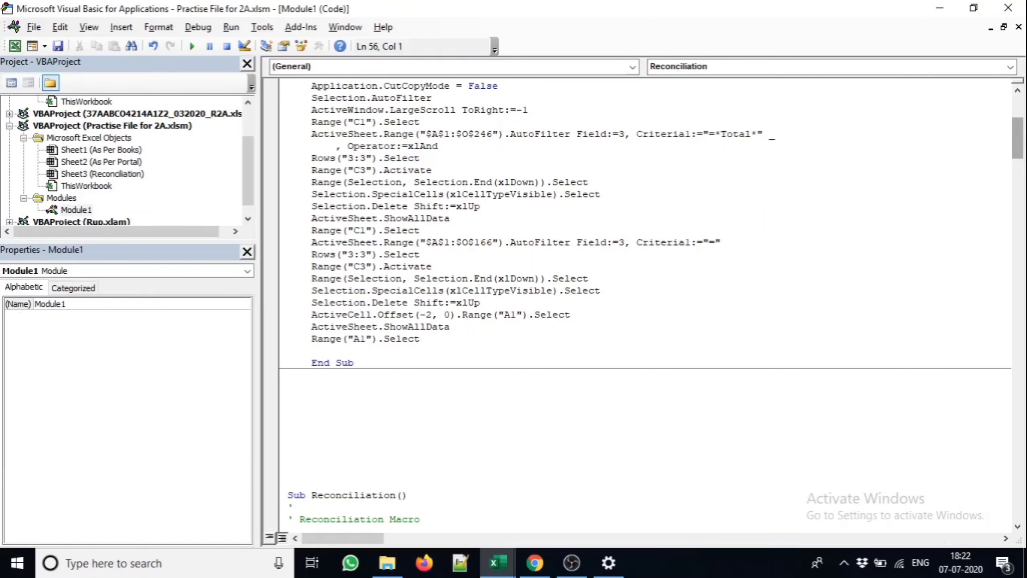
scroll(607, 303, down, 15)
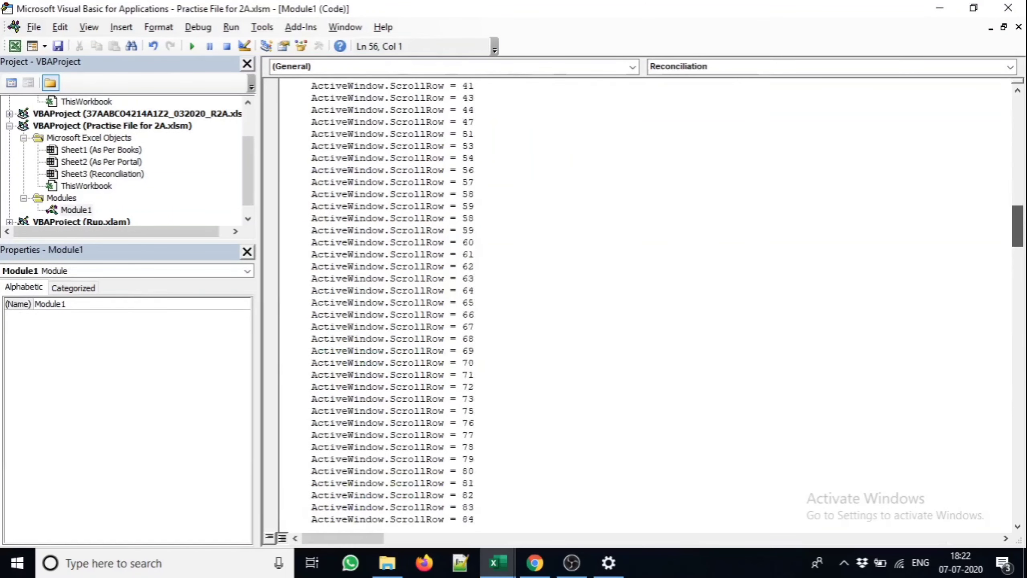
drag(1017, 226, 1023, 114)
click(315, 159)
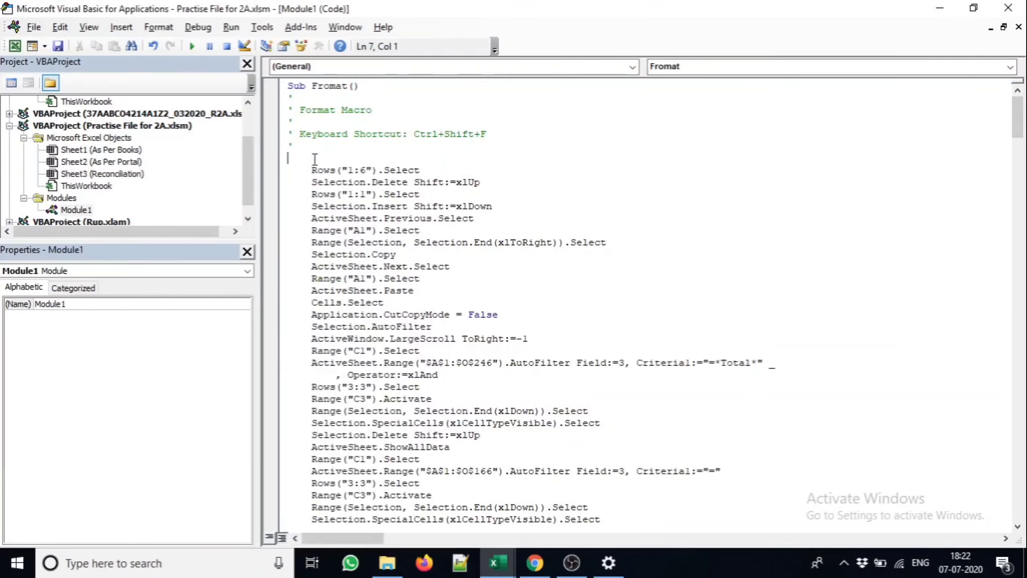
key(Return)
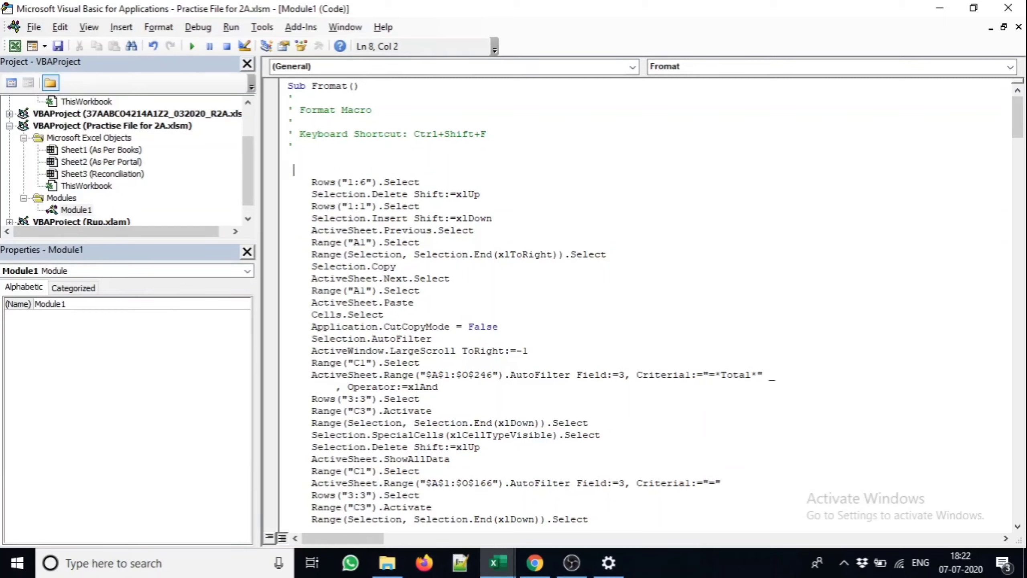
text(Sheets(")
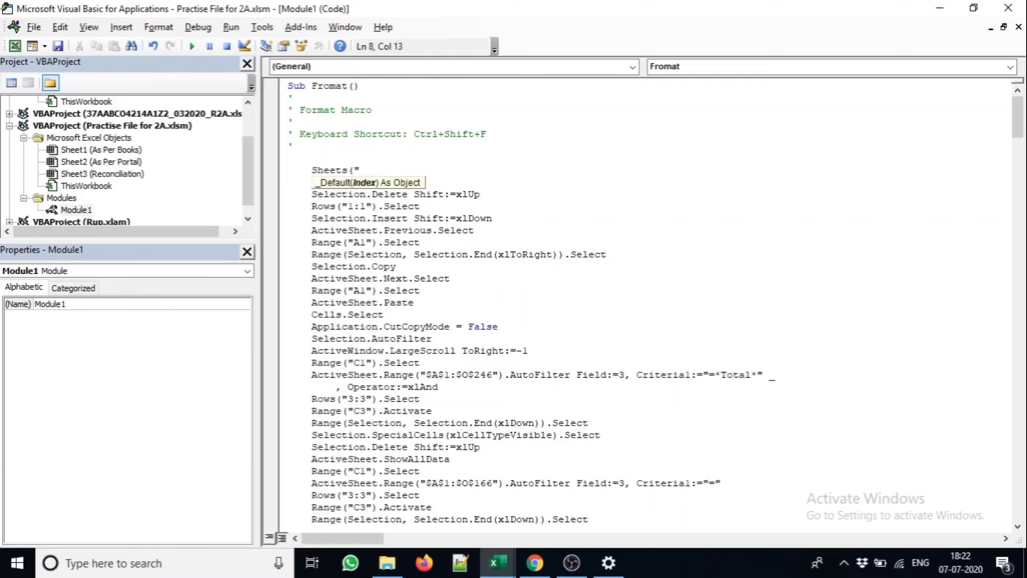
text(AS)
key(BackSpace)
key(BackSpace)
text(s Per Portal").sel)
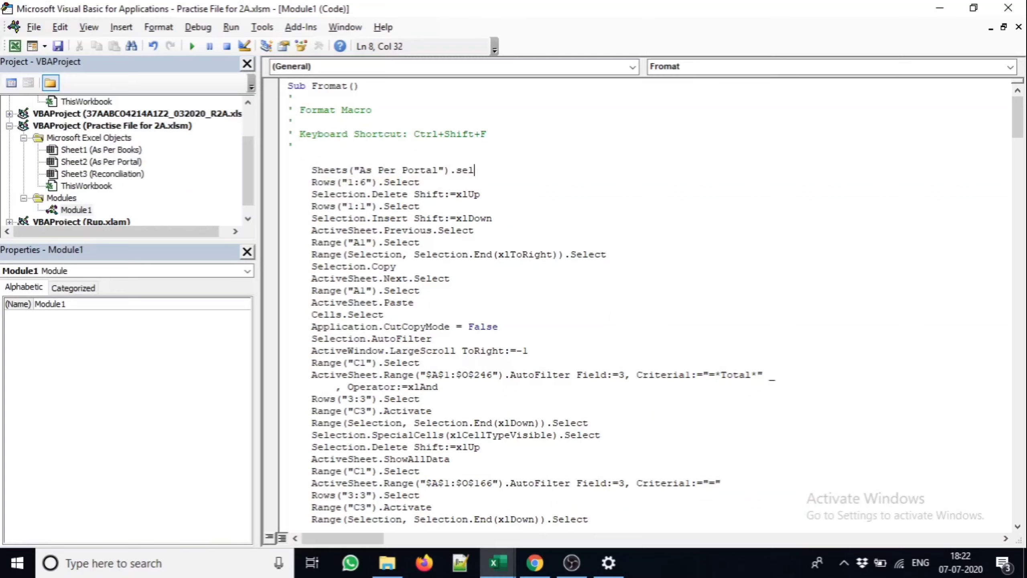
text(ect)
- Add the line Sheets("Reconciliation").Select at the start of the Reconciliation macro's code, before the Table2 header selection
key(Down)
key(Down)
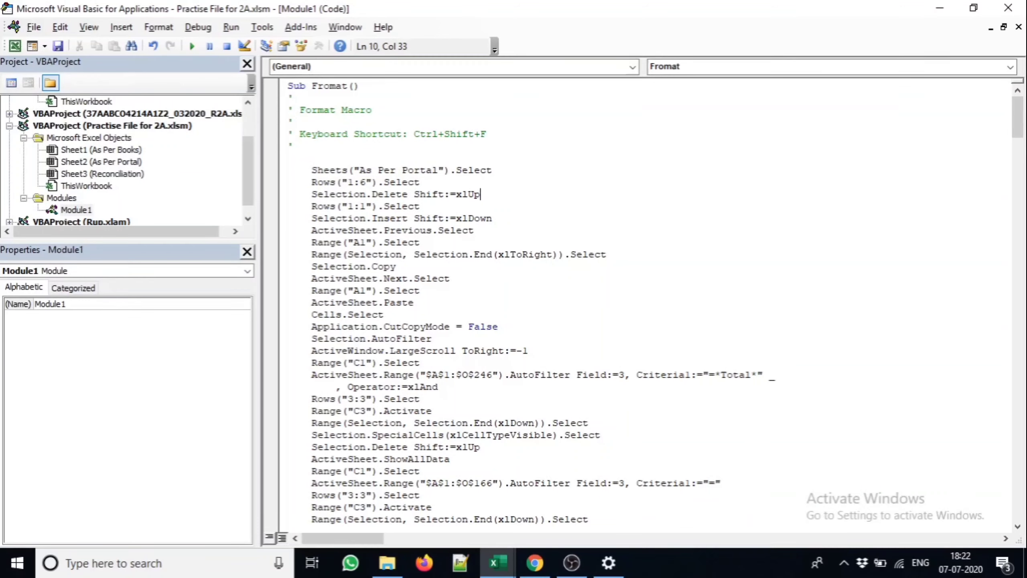
key(Down)
key(Down)
key(Down)
key(Down)
key(Down)
key(Down)
key(Down)
key(Down)
key(Down)
key(Down)
key(Down)
key(Down)
key(Down)
key(Down)
key(Down)
key(Down)
key(Down)
key(Down)
key(Down)
key(Down)
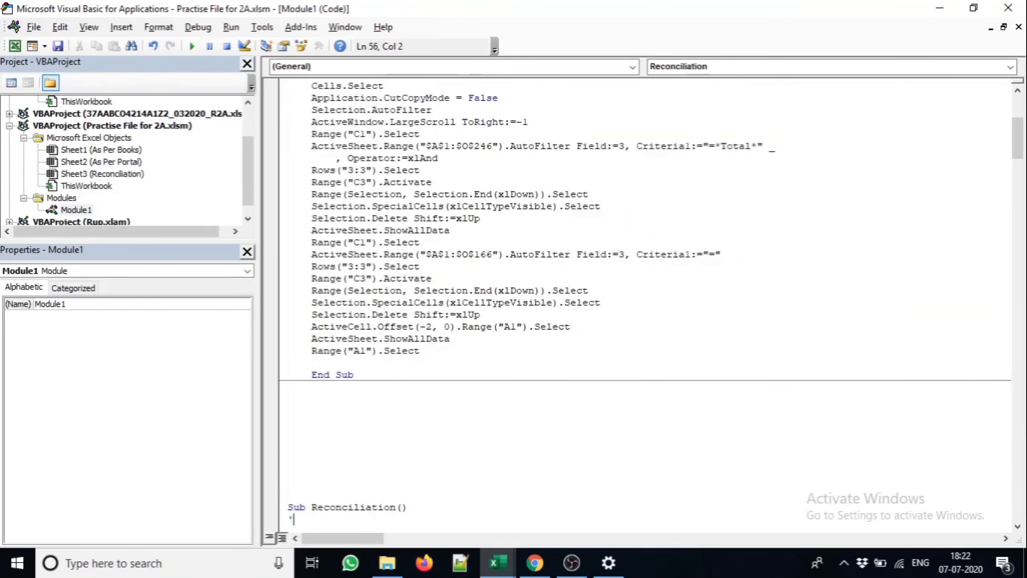
key(Down)
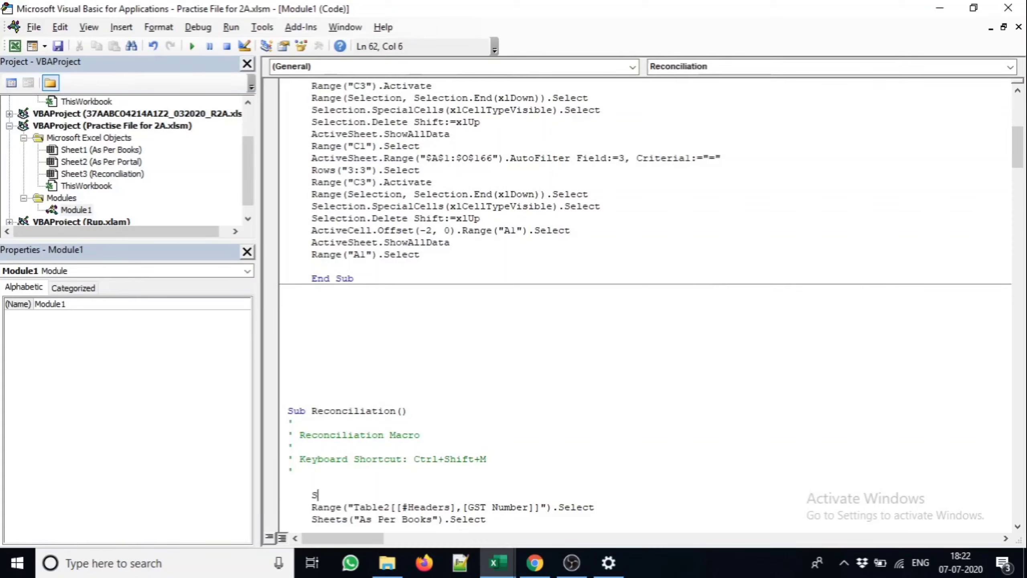
text(heets()
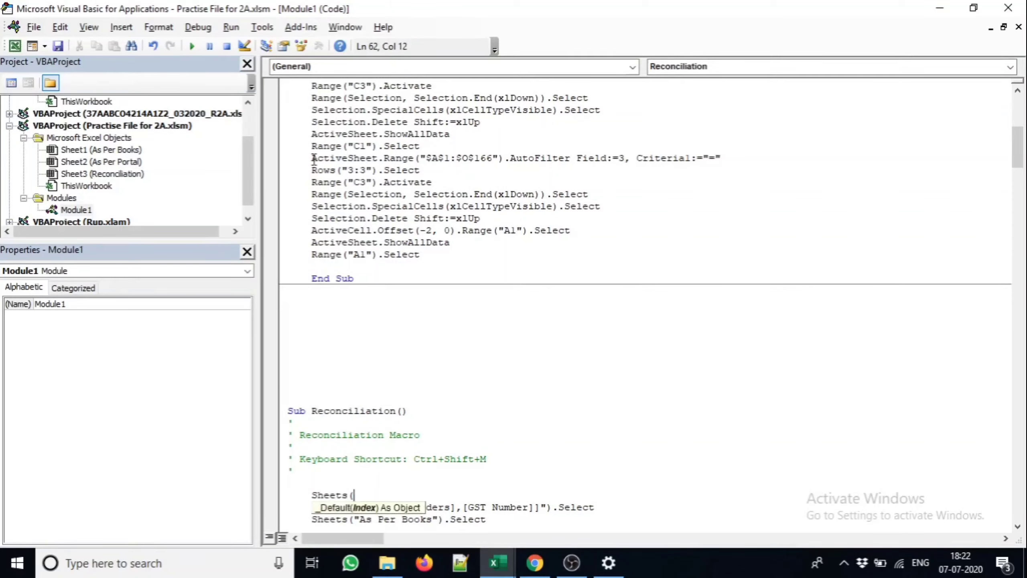
text("RE)
key(BackSpace)
text(econcila)
key(BackSpace)
text(iation)
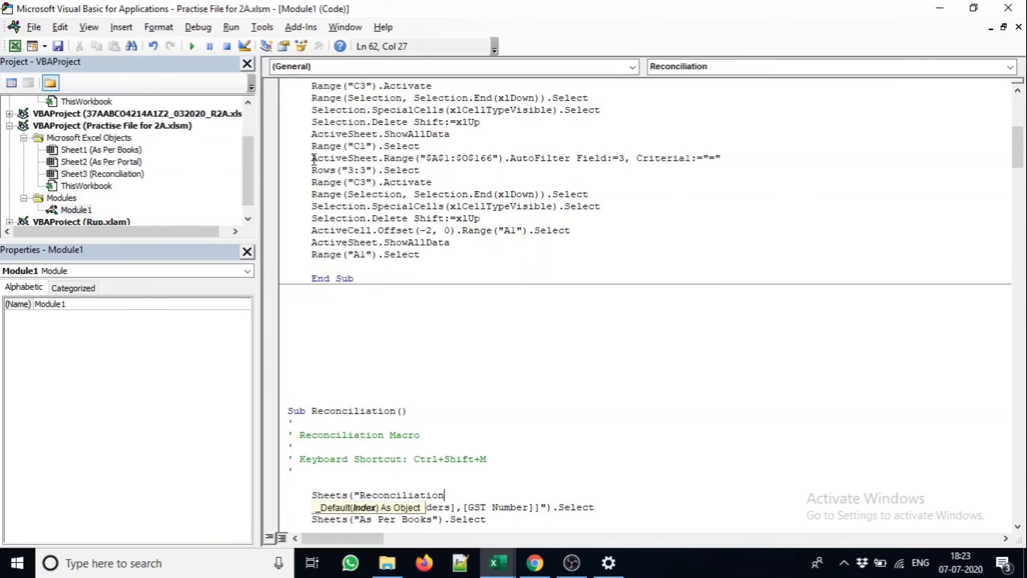
text(").s)
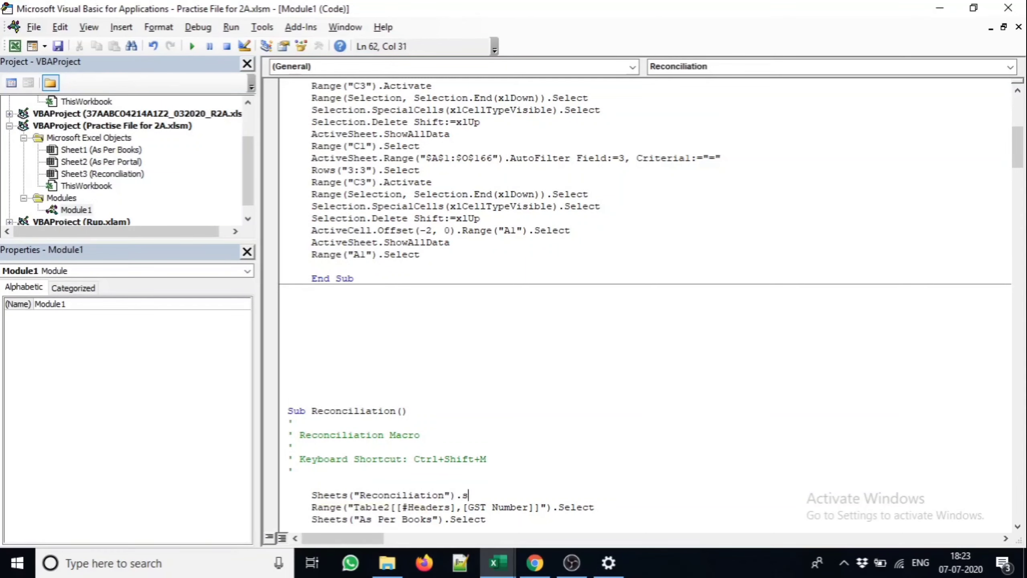
text(elect)
- Copy the Fromat macro's body, from the As Per Portal selection to the final Range("A1").Select, into the start of the Reconciliation macro
click(288, 386)
drag(439, 250, 316, 163)
key(ctrl+c)
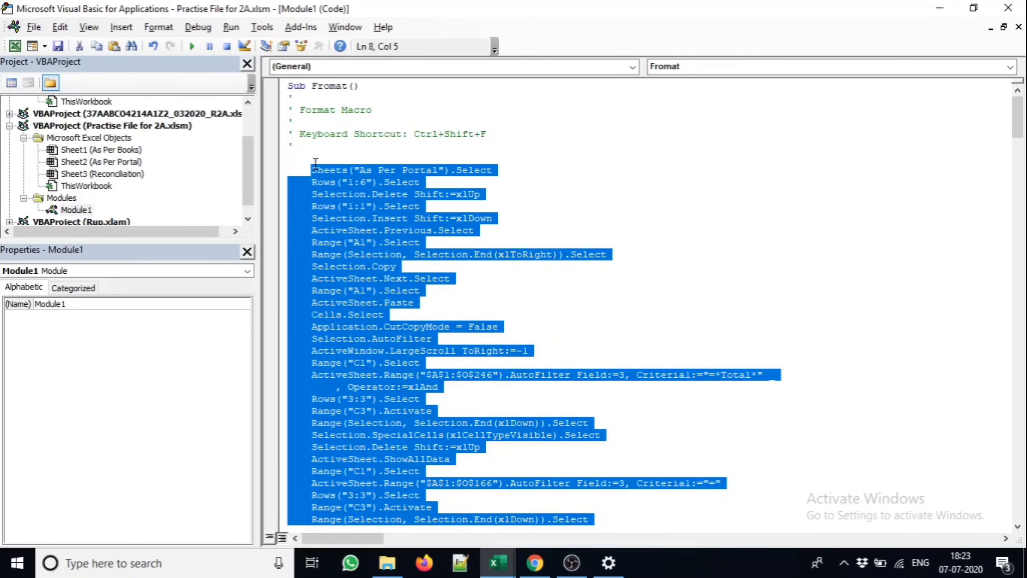
drag(1025, 121, 1017, 176)
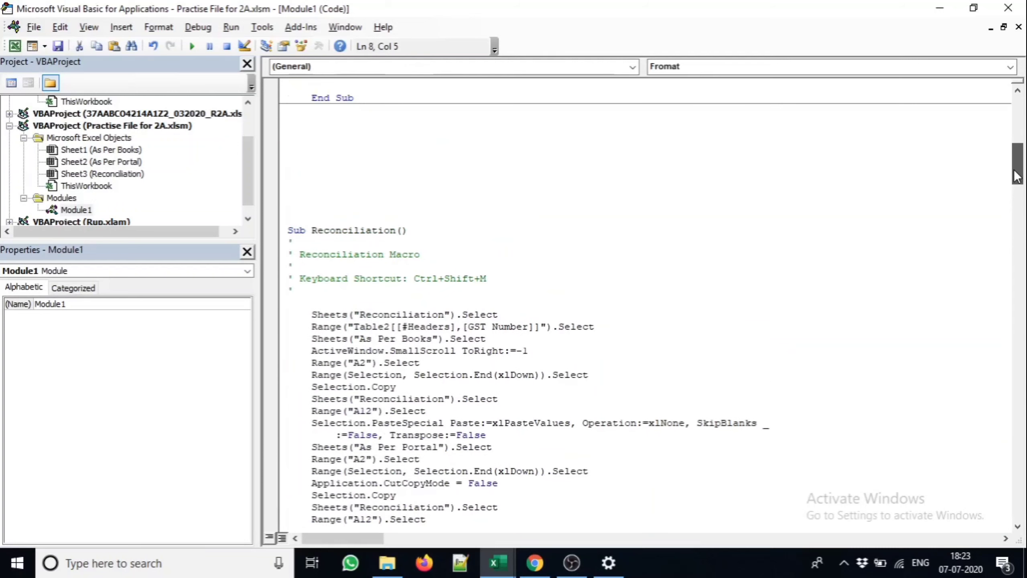
click(314, 299)
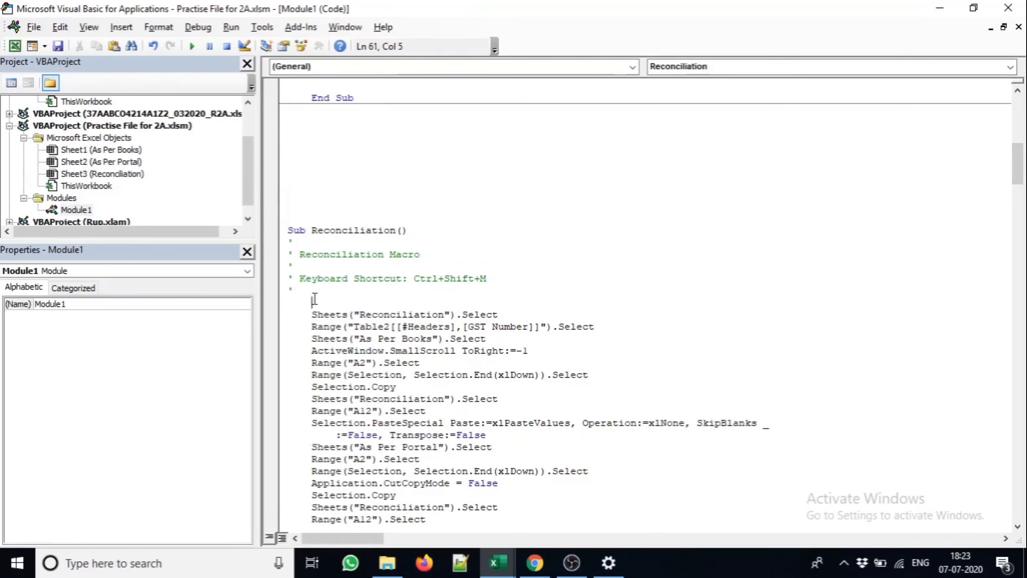
key(Return)
key(Return)
key(Return)
key(Return)
key(Up)
key(Up)
key(Up)
key(Up)
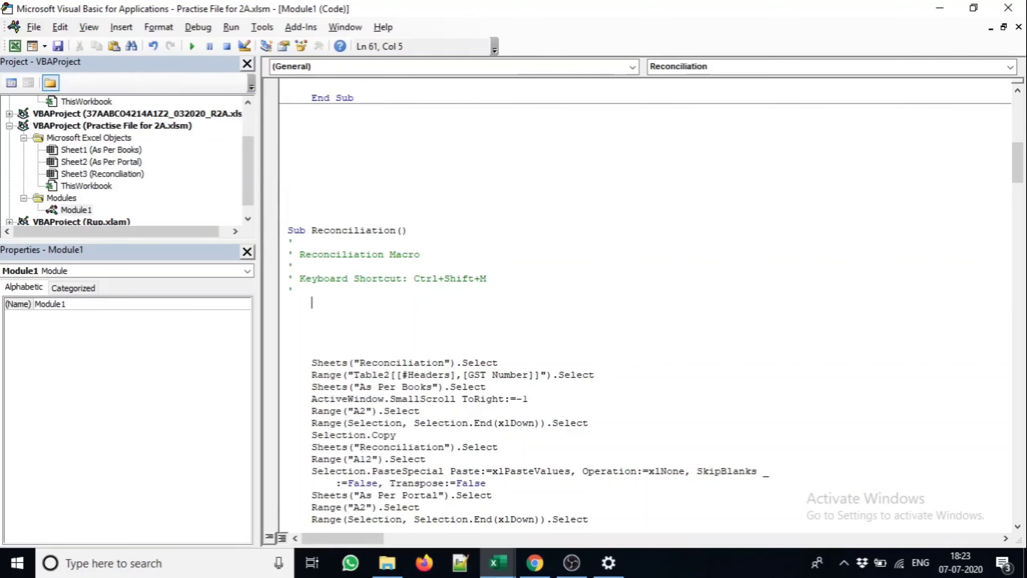
key(ctrl+v)
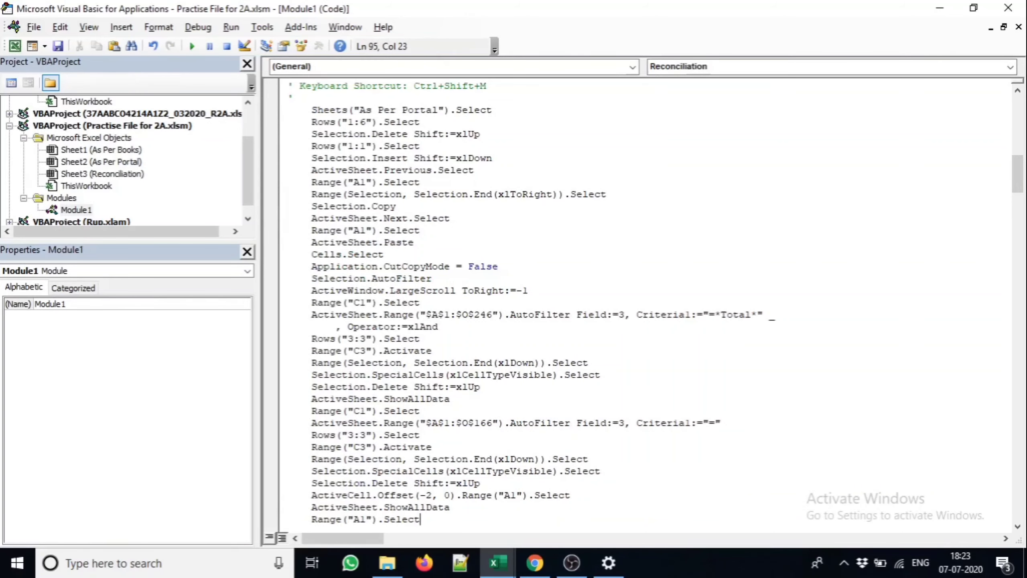
key(Down)
key(Down)
key(Down)
key(Down)
key(Down)
key(Down)
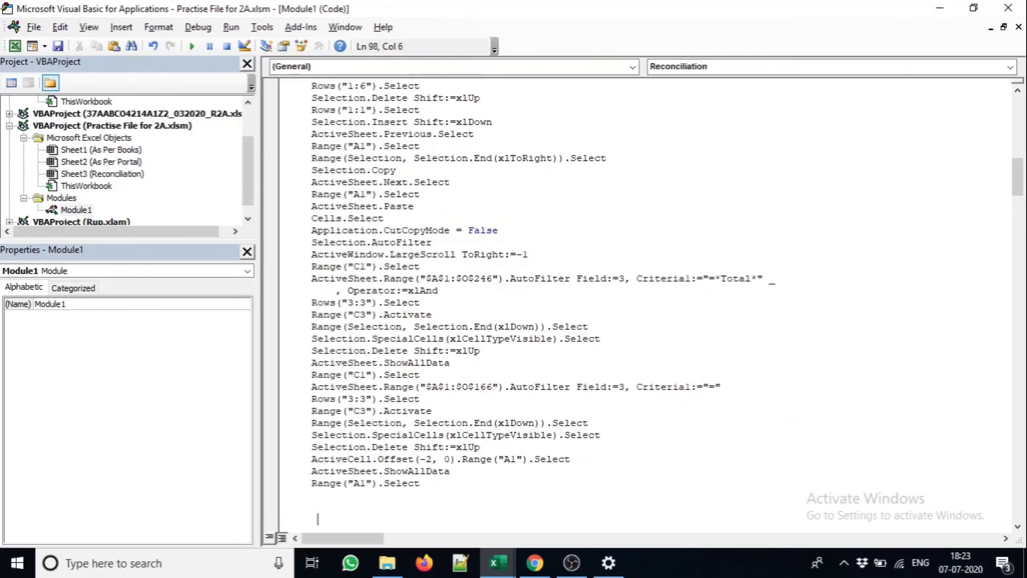
- Delete the entire original Fromat macro, from its Sub line through End Sub, from Module1
key(Up)
key(Up)
key(Up)
key(Up)
key(Up)
key(Up)
key(Up)
key(Up)
key(Up)
key(Up)
key(Up)
key(Up)
key(Up)
key(Up)
key(Up)
key(Up)
key(Up)
key(Up)
key(Up)
key(Up)
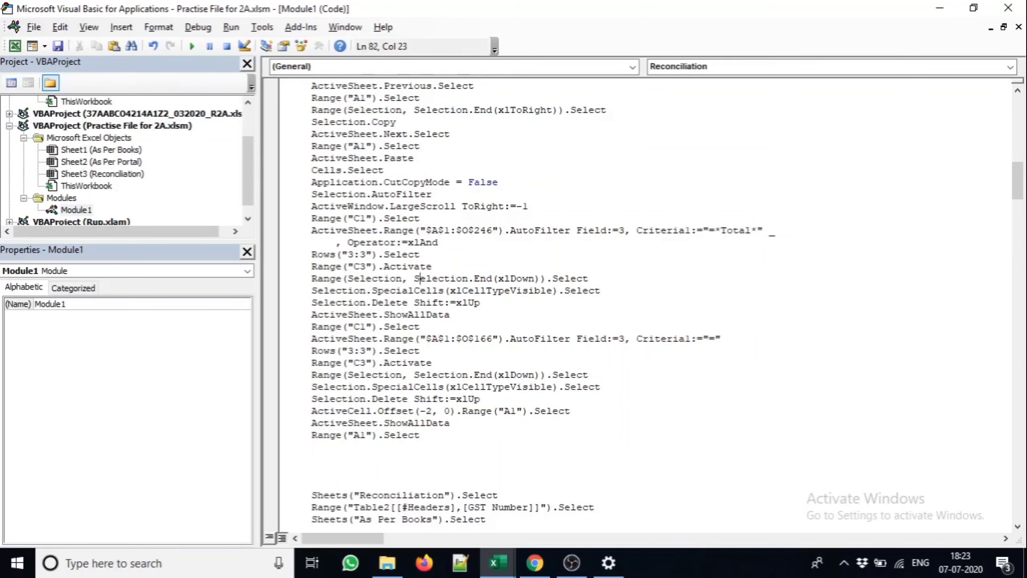
key(Up)
key(Up)
key(Up)
key(Up)
key(Up)
key(Up)
key(Up)
key(Up)
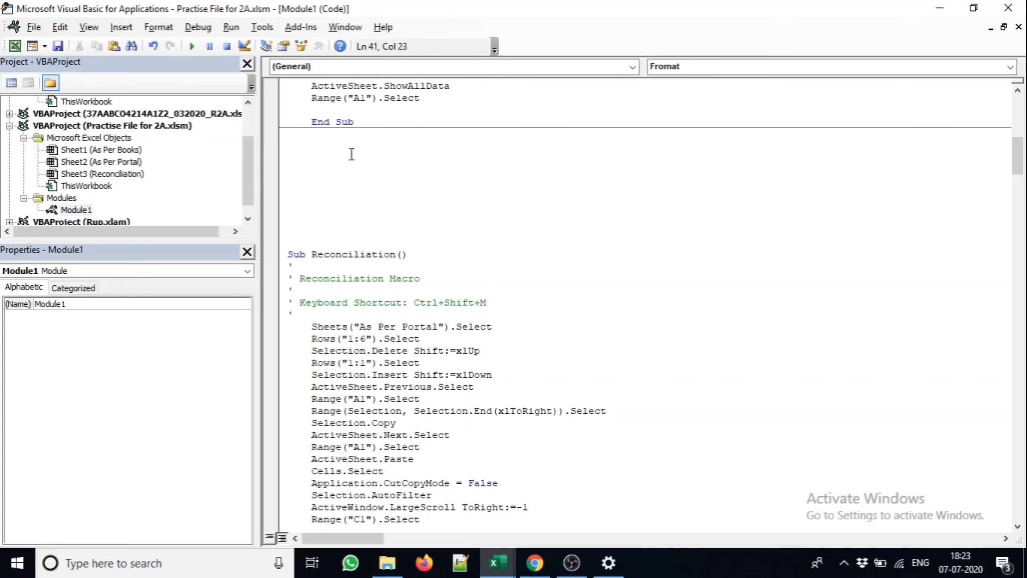
drag(357, 123, 253, 66)
key(Delete)
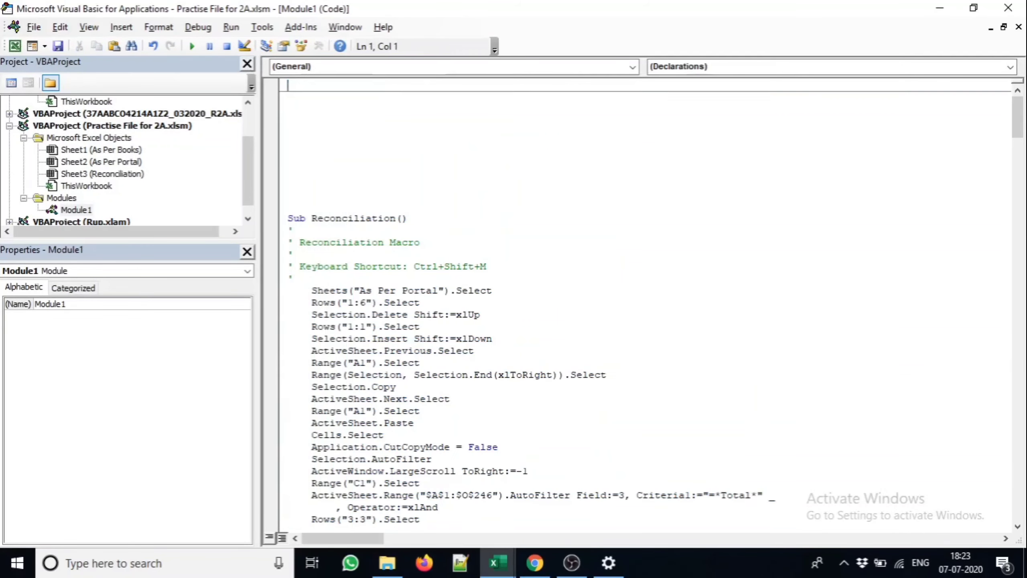
- Remove the surplus blank lines above the Reconciliation macro in Module1
key(Down)
key(Down)
key(Down)
key(Down)
key(Down)
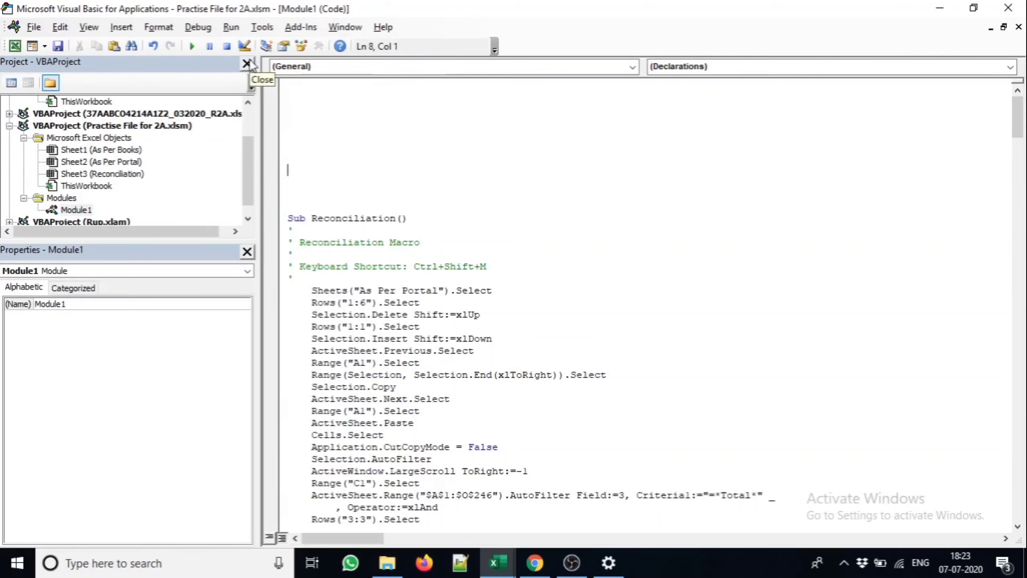
key(BackSpace)
key(BackSpace)
key(BackSpace)
key(BackSpace)
key(BackSpace)
key(BackSpace)
key(BackSpace)
key(Down)
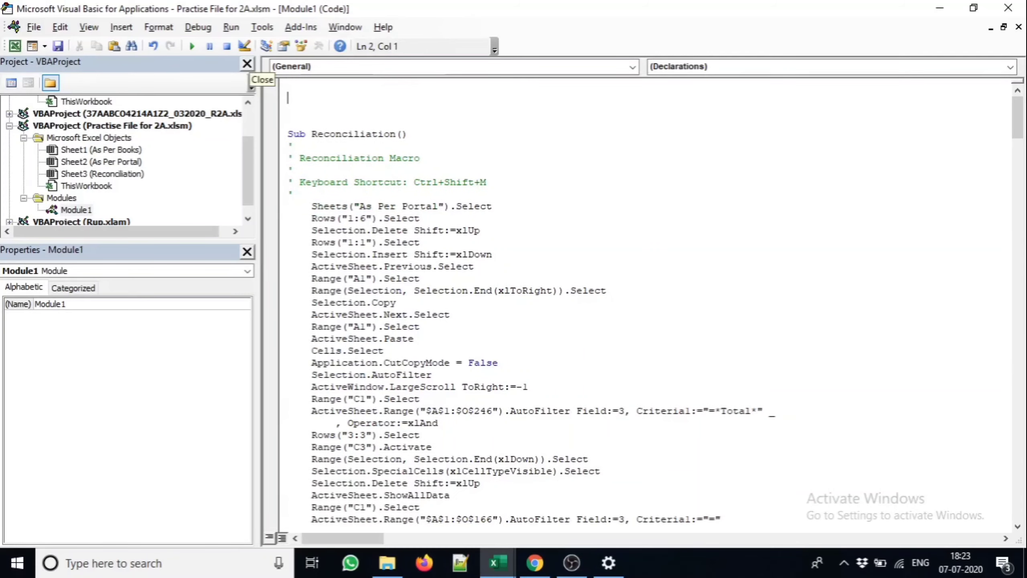
key(BackSpace)
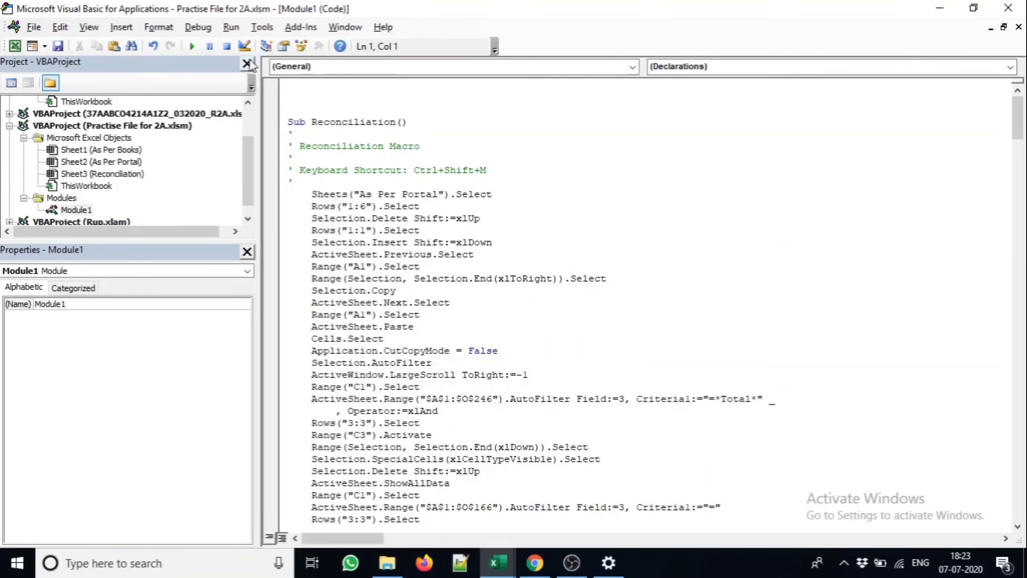
- Assign the Reconciliation macro to the "Click Here to make Reco" shape on the Reconciliation sheet
key(alt+Tab)
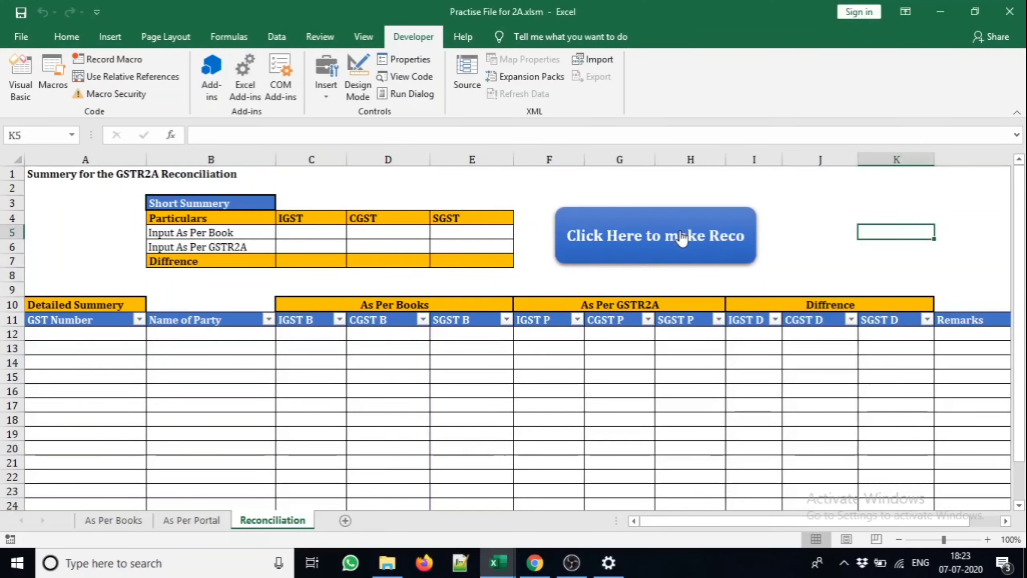
right_click(674, 221)
key(Escape)
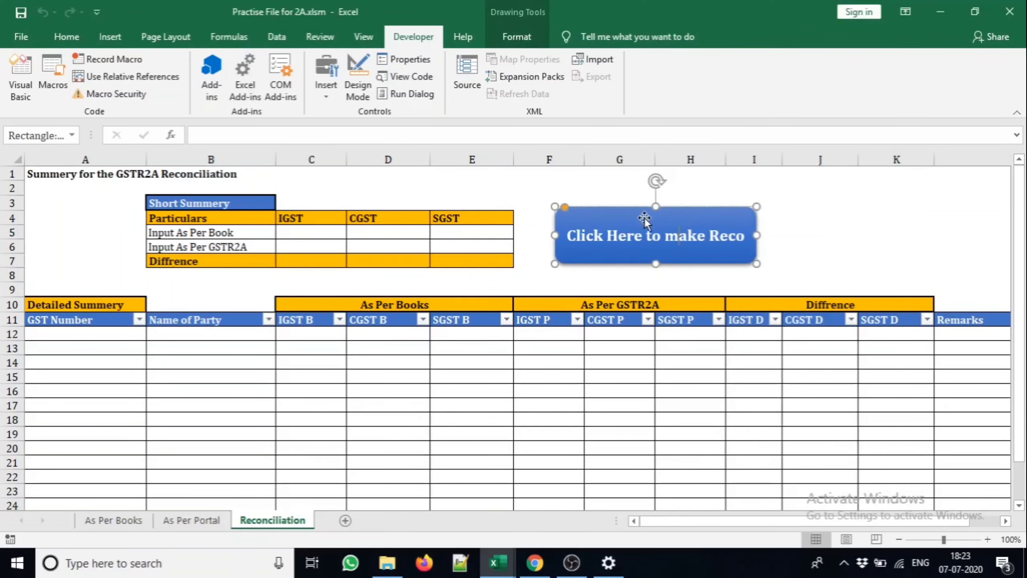
right_click(645, 220)
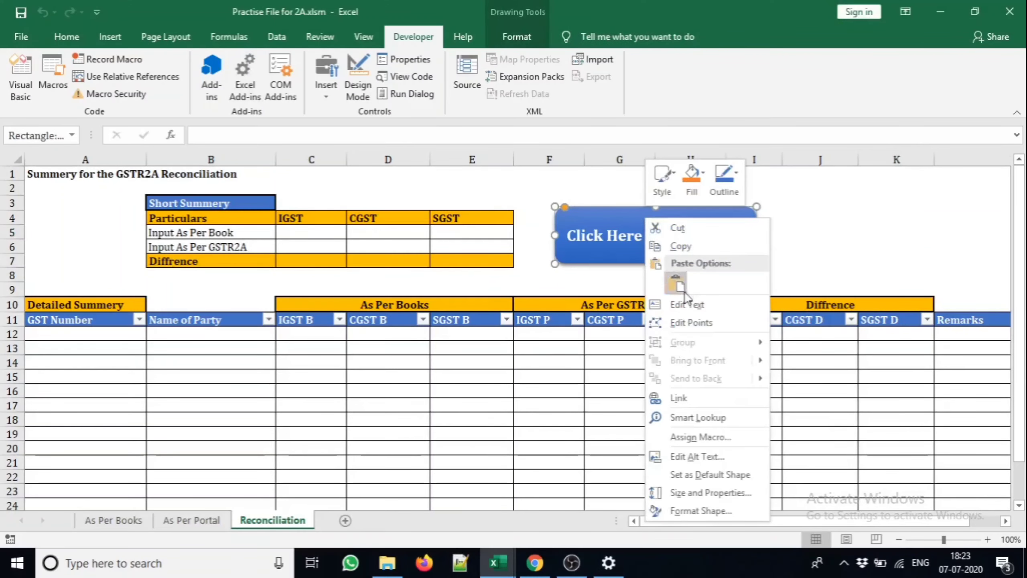
click(711, 435)
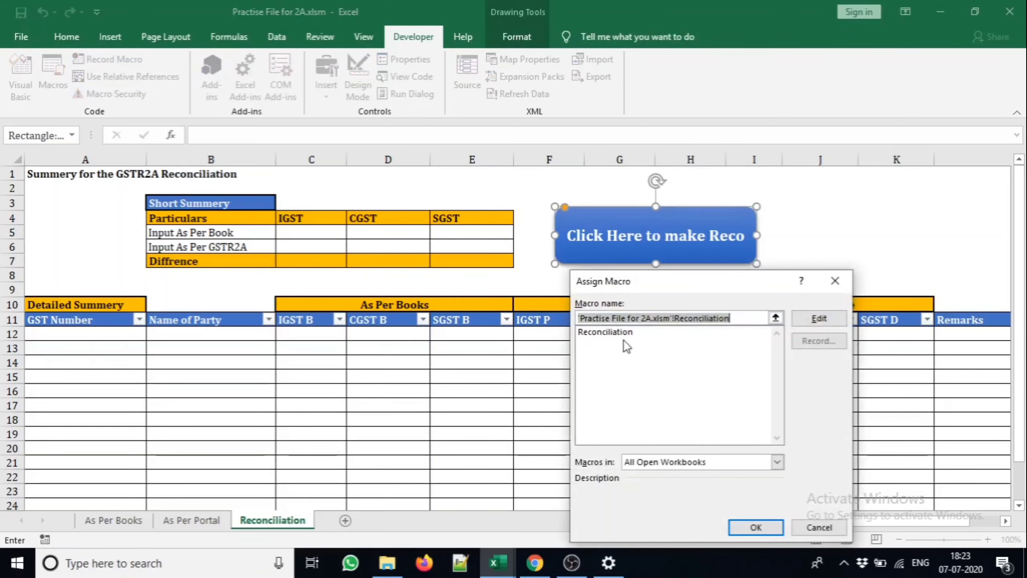
click(614, 332)
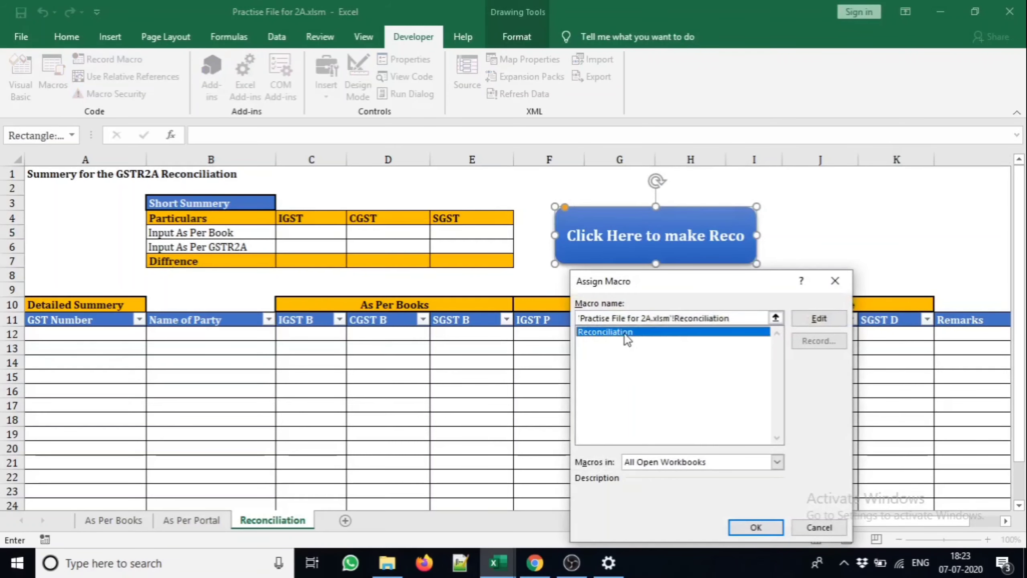
click(756, 527)
click(890, 276)
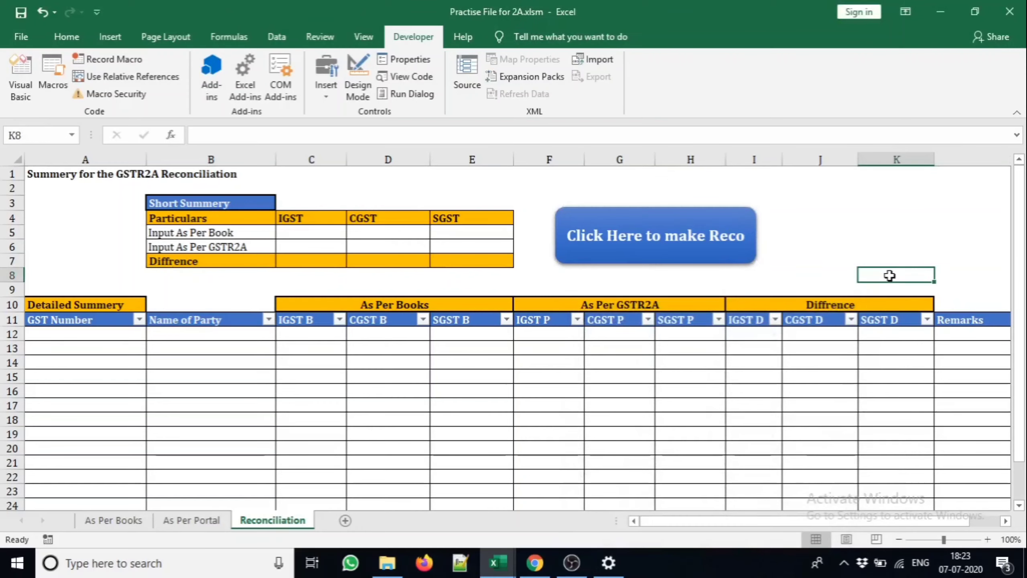
- Clear the whole As Per Portal sheet, including its leftover emblem picture
key(ctrl+Page_Up)
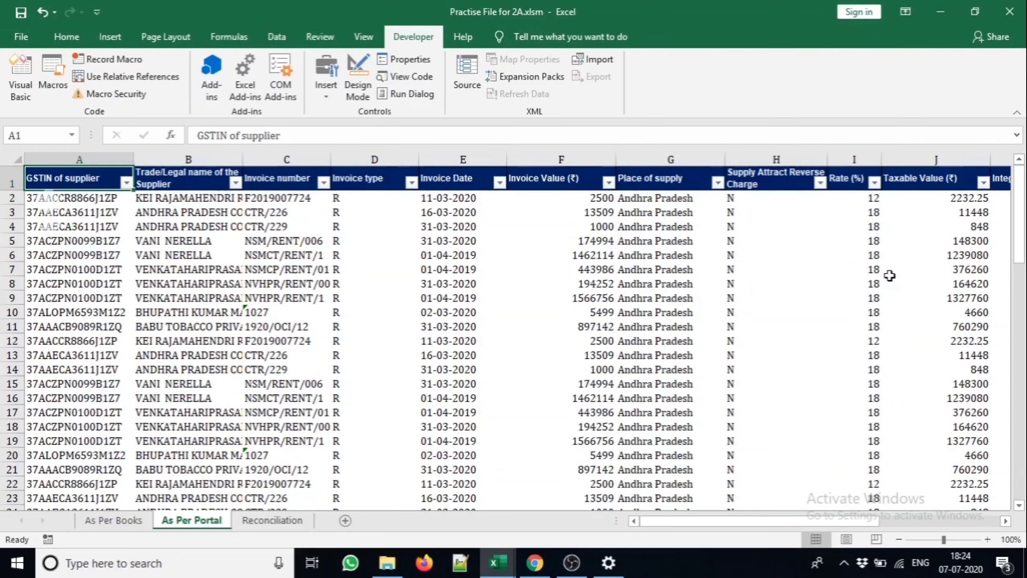
key(ctrl+shift+End)
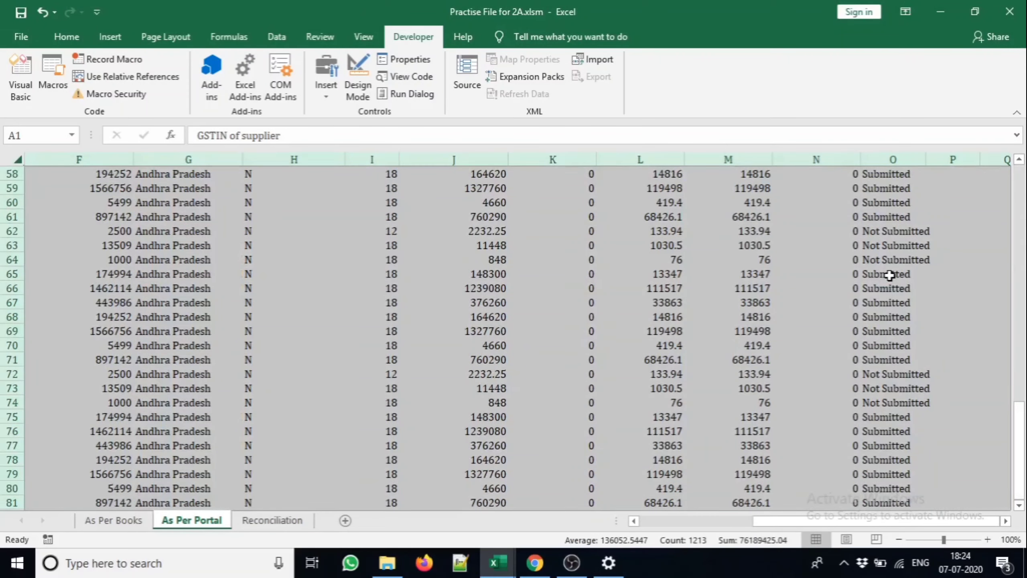
key(Delete)
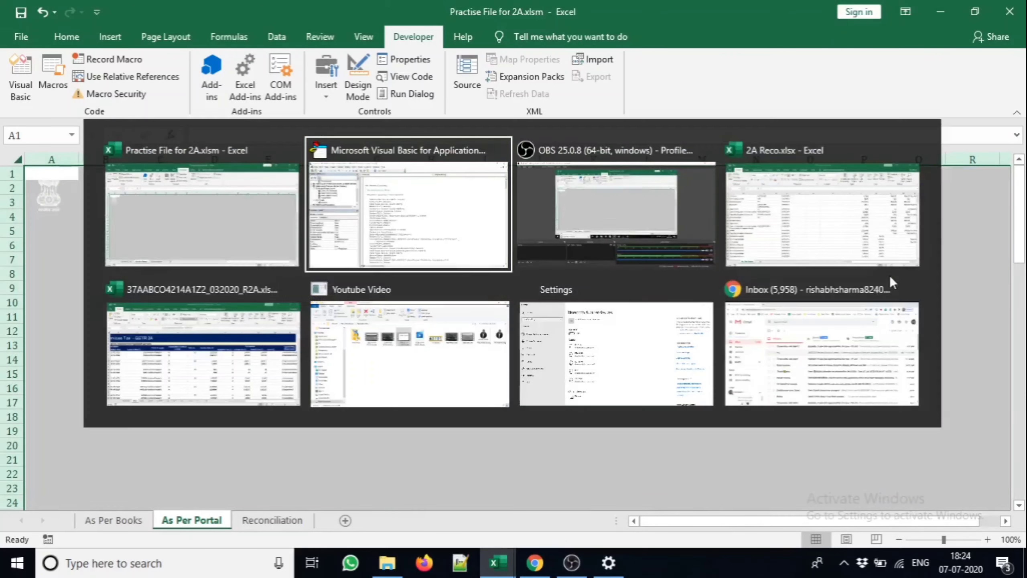
key(alt+Tab)
key(F5)
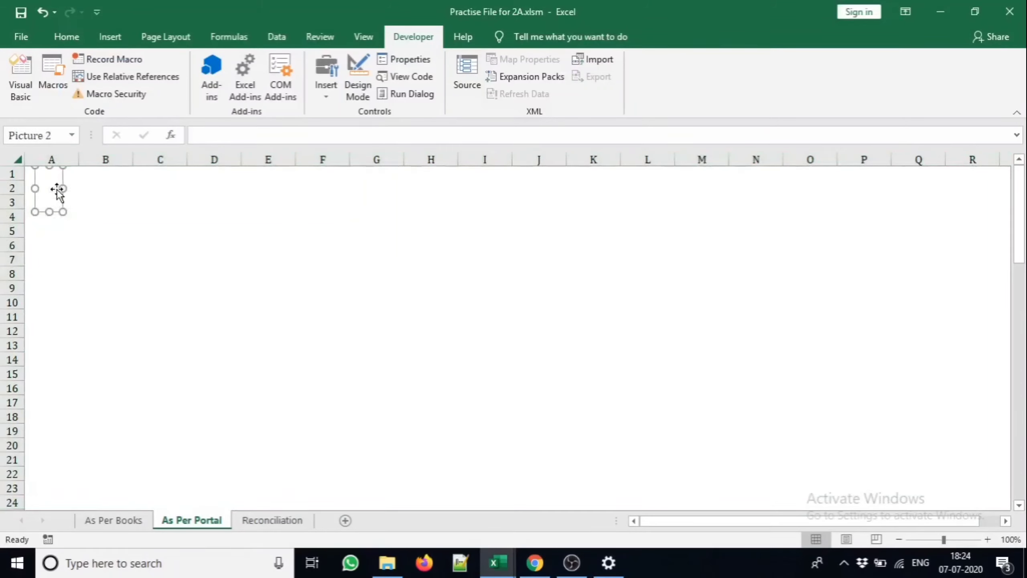
- Copy the entire B2B sheet from the downloaded R2A portal workbook into the As Per Portal sheet of the practise file
key(alt+Tab)
key(alt+Tab)
key(alt+Tab)
key(alt+Tab)
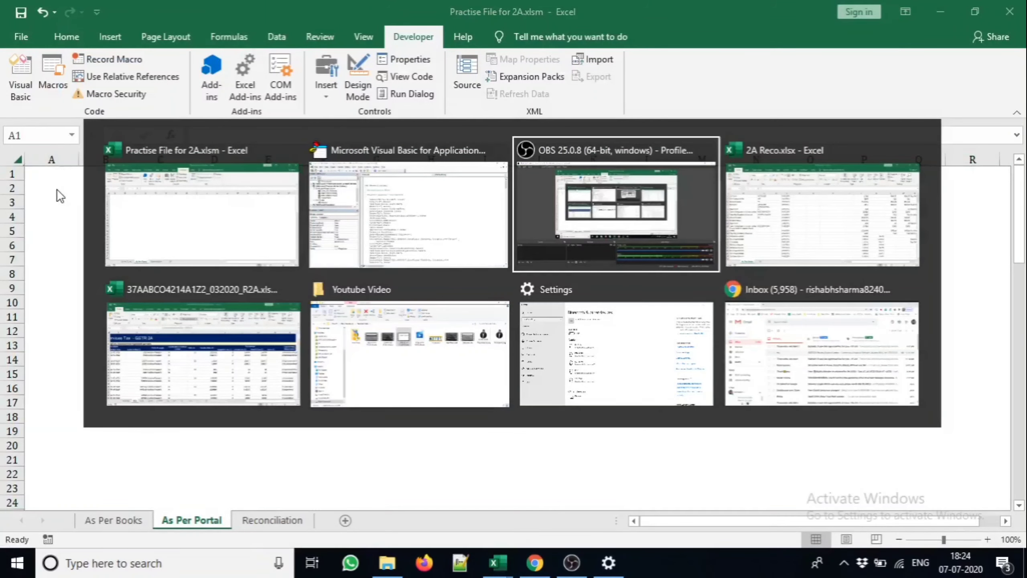
key(ctrl+a)
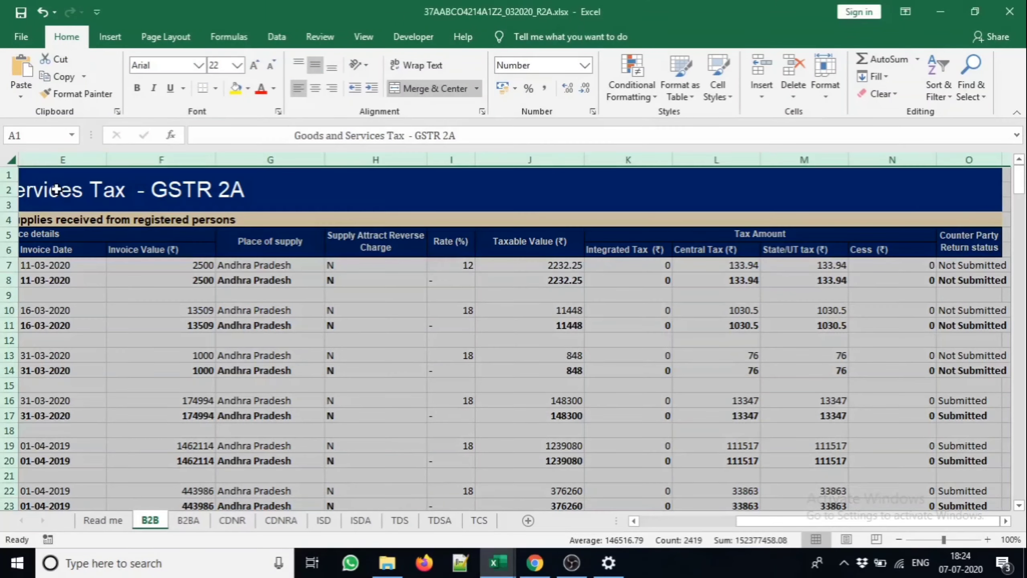
key(ctrl+c)
key(alt+Tab)
key(ctrl+a)
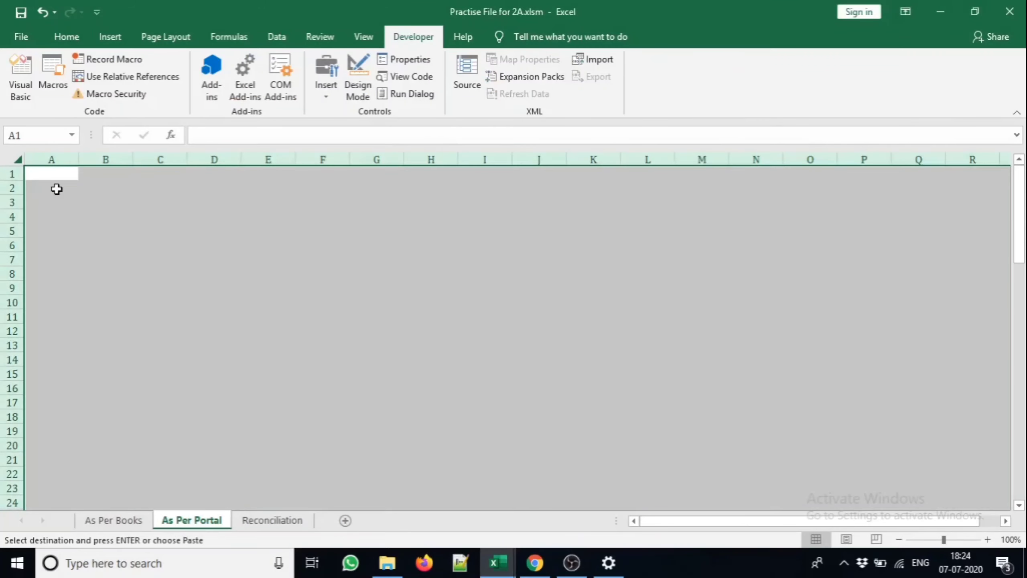
key(ctrl+v)
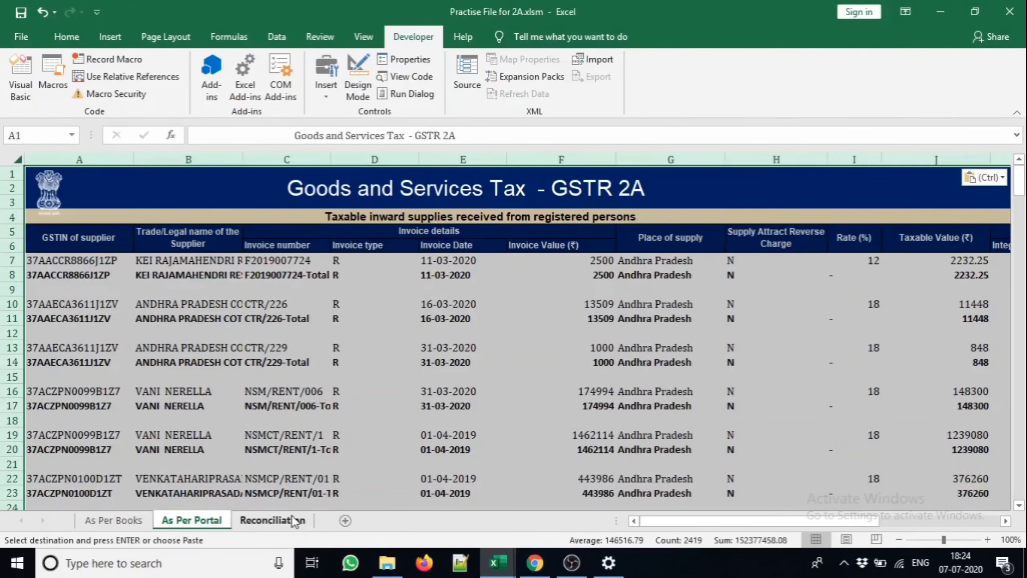
- Run the Reconciliation macro from the "Click Here to make Reco" shape on the Reconciliation sheet and debug the line where it stops
click(272, 520)
click(840, 274)
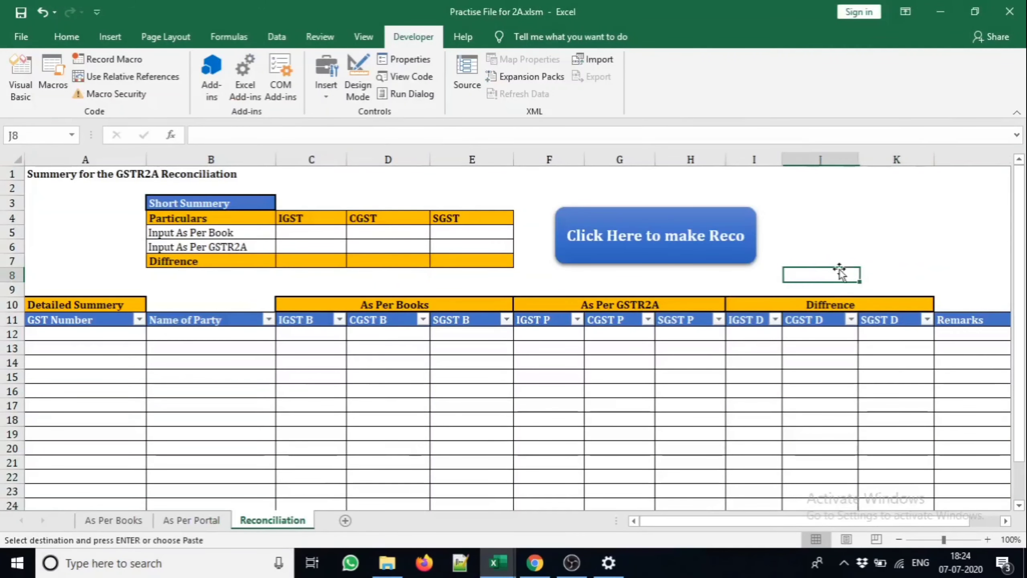
click(703, 252)
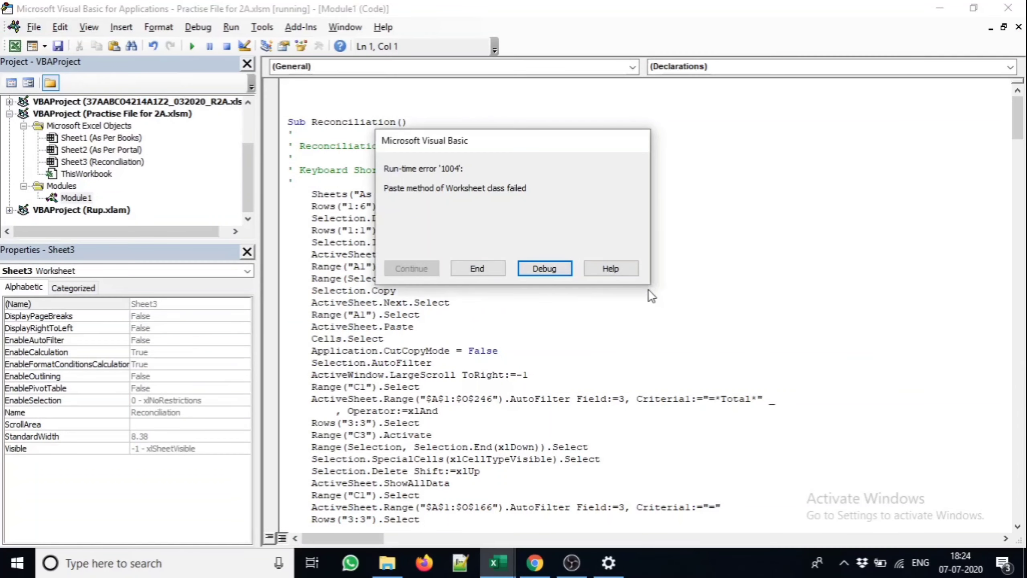
click(567, 280)
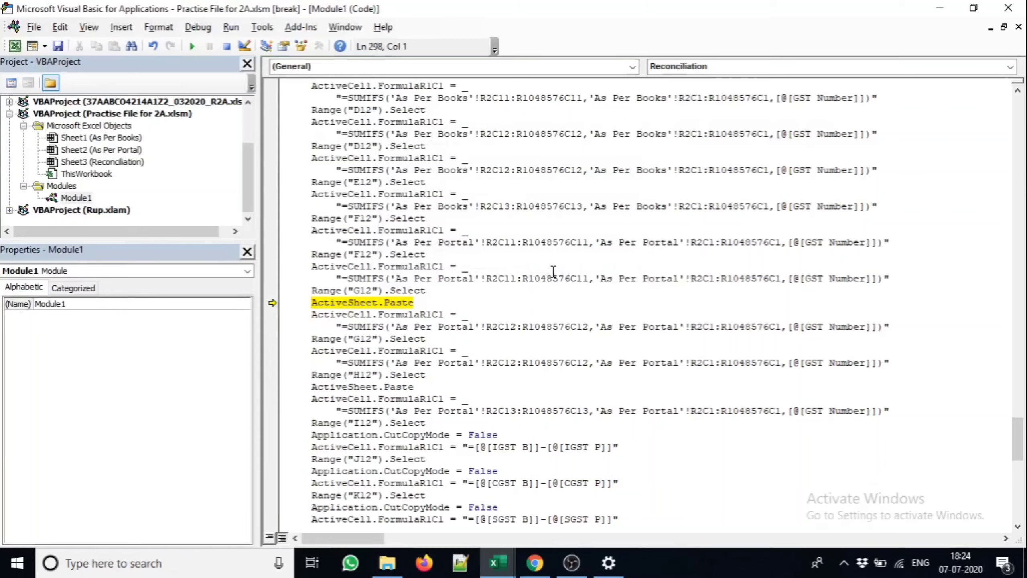
- Delete the ActiveSheet.Paste line after the first Range("G12").Select in the Reconciliation macro, leaving no blank line
key(BackSpace)
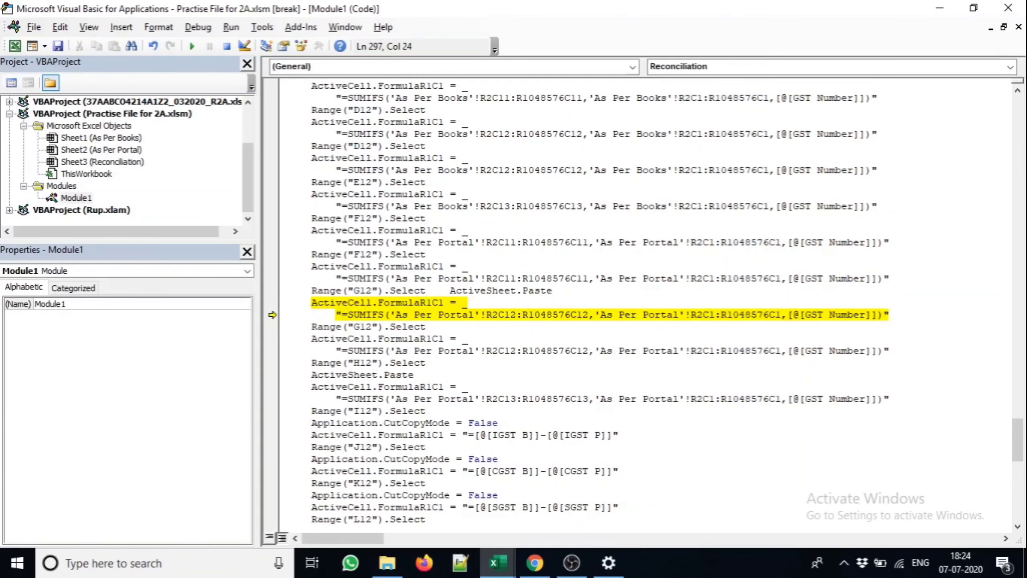
key(ctrl+z)
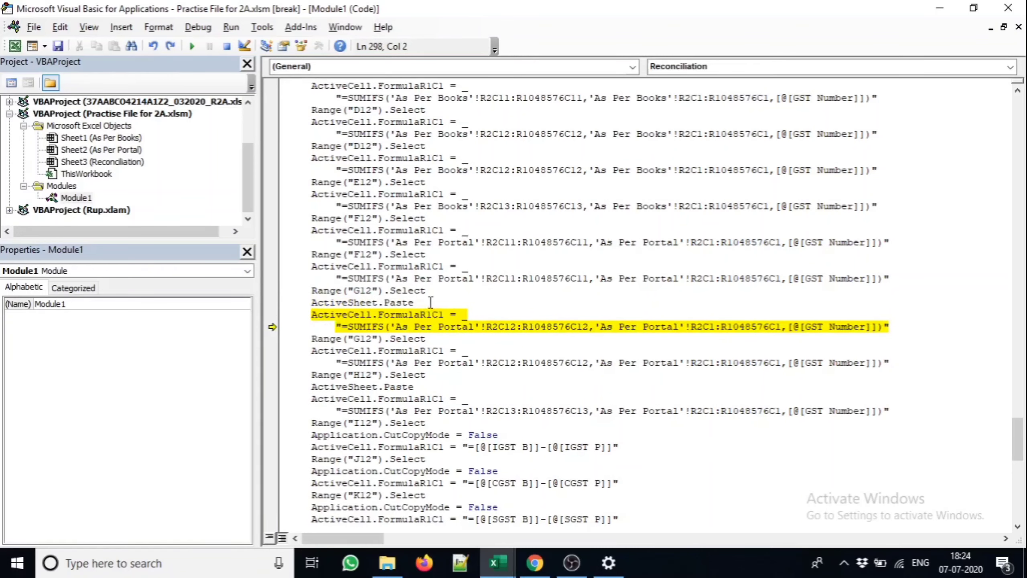
drag(413, 303, 312, 306)
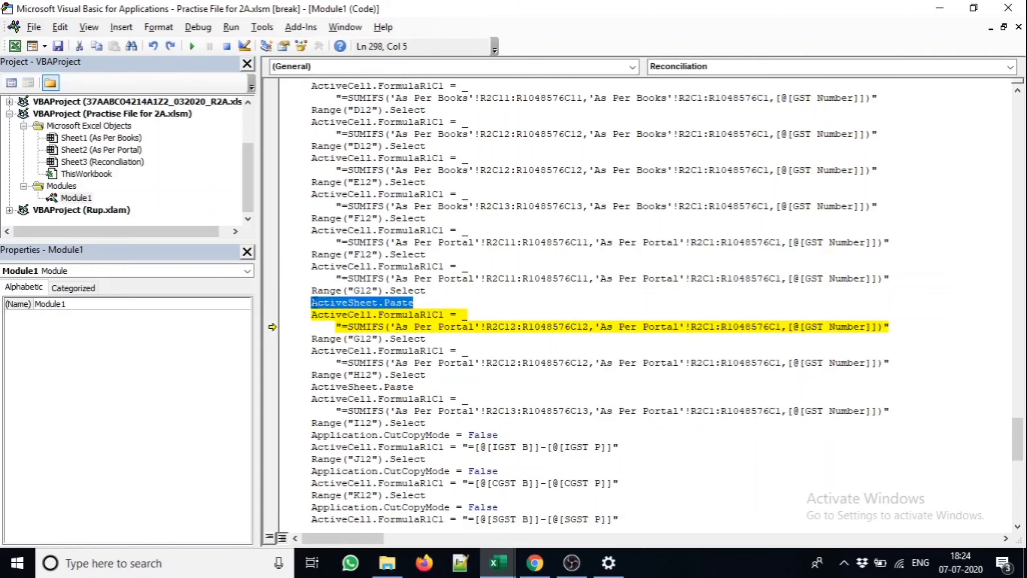
key(Delete)
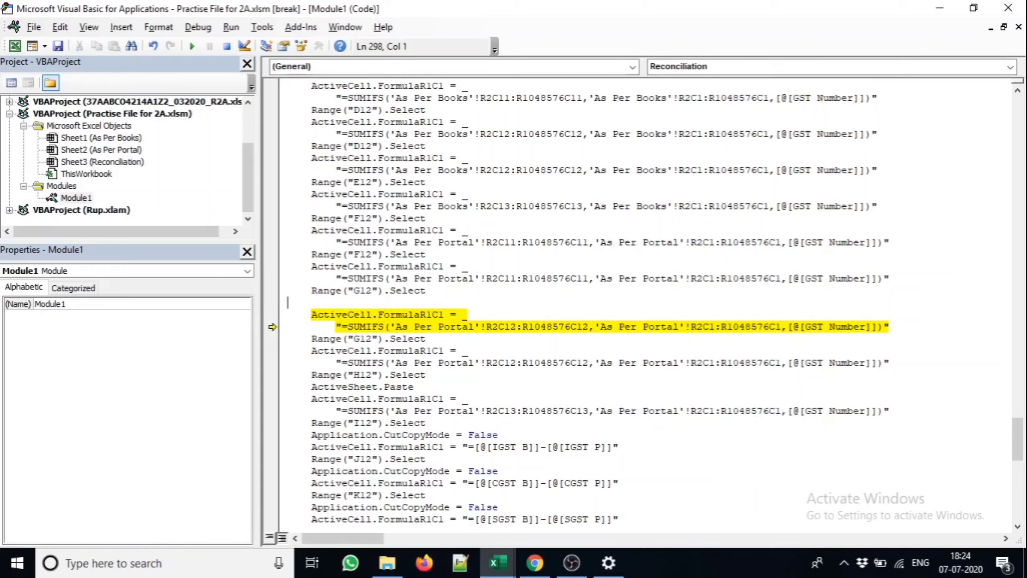
key(BackSpace)
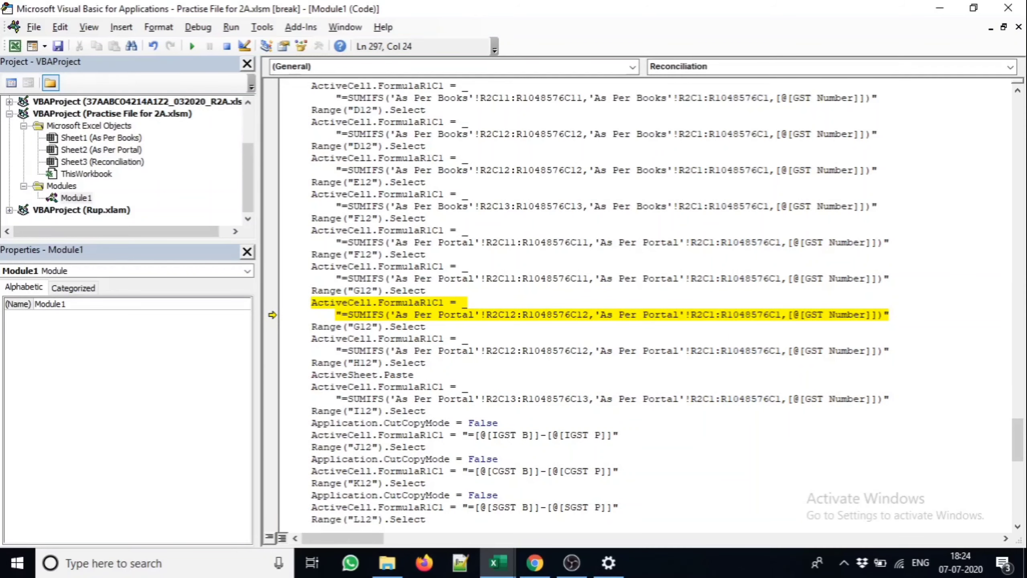
- Delete the ActiveSheet.Paste line after Range("H12").Select, together with its blank line
key(Down)
drag(413, 377, 311, 376)
key(Delete)
key(BackSpace)
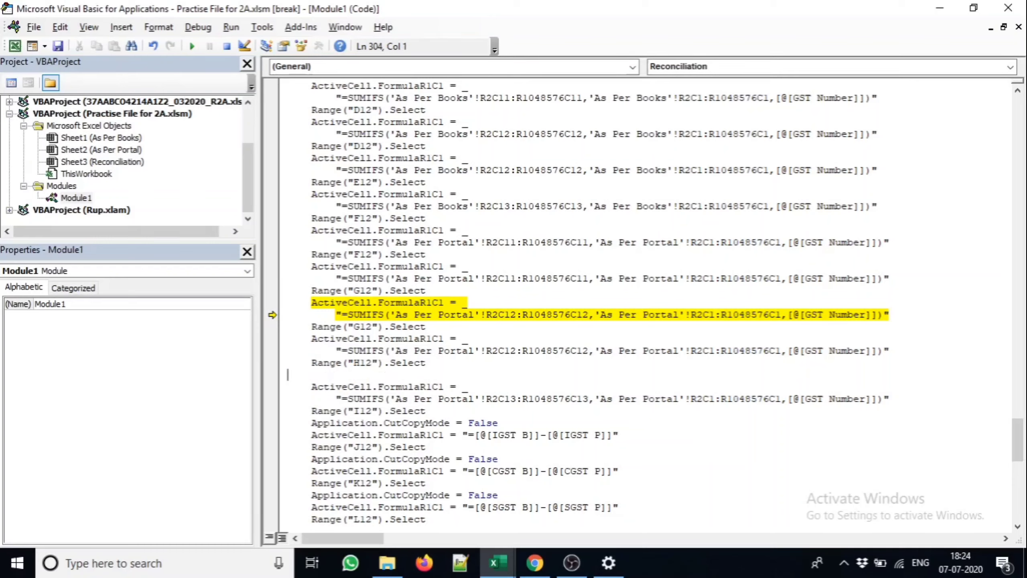
key(BackSpace)
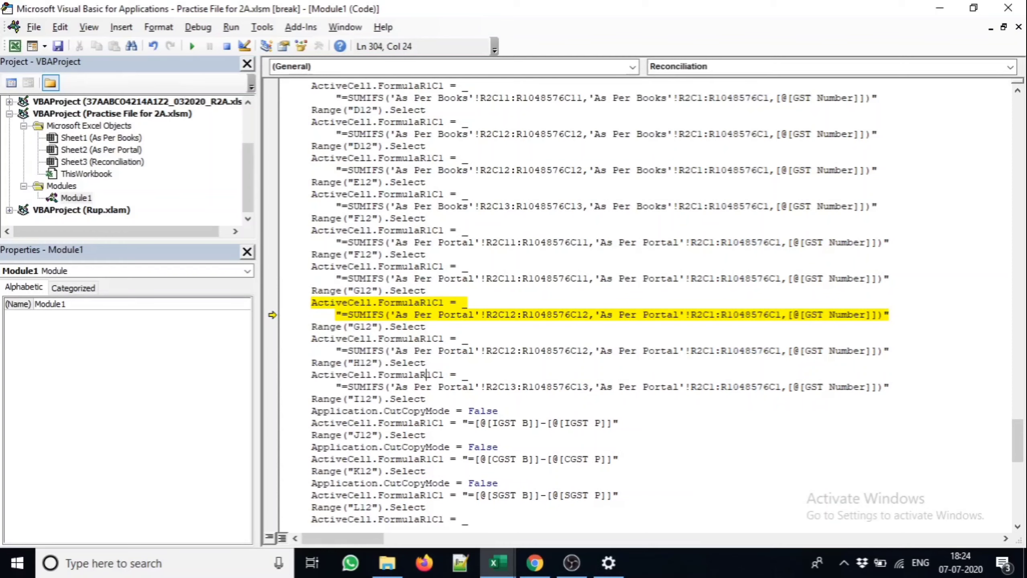
- Look through the macro code from the H12 formula down to the L12 remarks formula for further paste statements
key(Down)
key(Down)
key(Down)
key(Down)
key(Down)
key(Down)
key(Down)
key(Down)
key(Down)
key(Down)
key(Down)
key(Down)
key(Down)
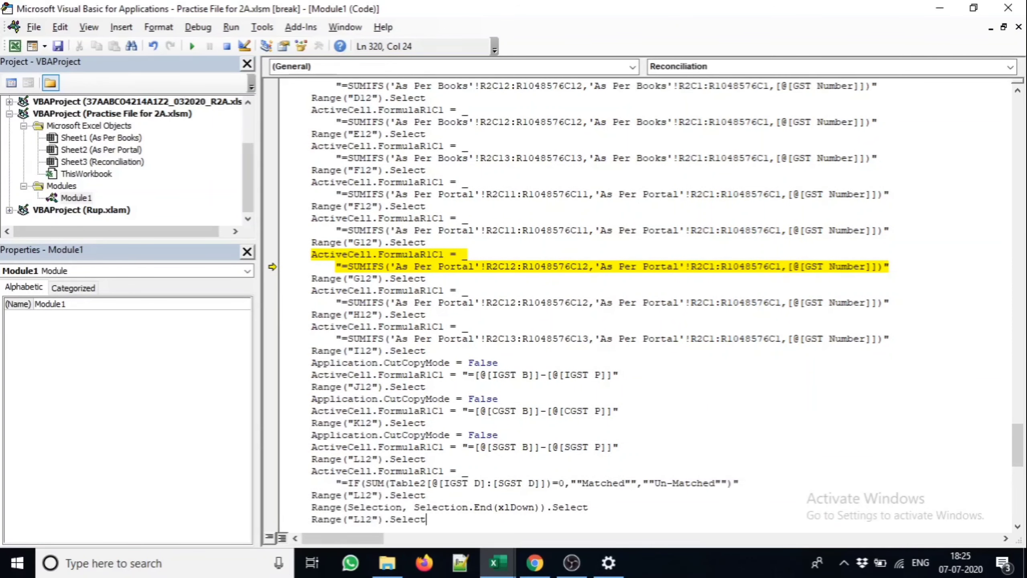
- Resume the paused macro, debug the next stop, and delete the ActiveSheet.Paste line after Range("E5").Select
click(189, 46)
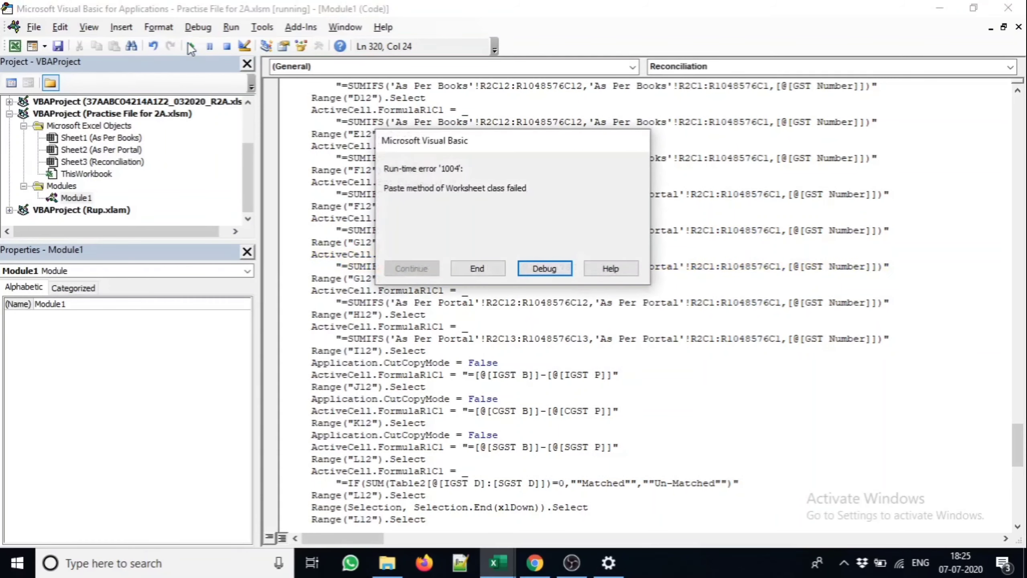
click(530, 266)
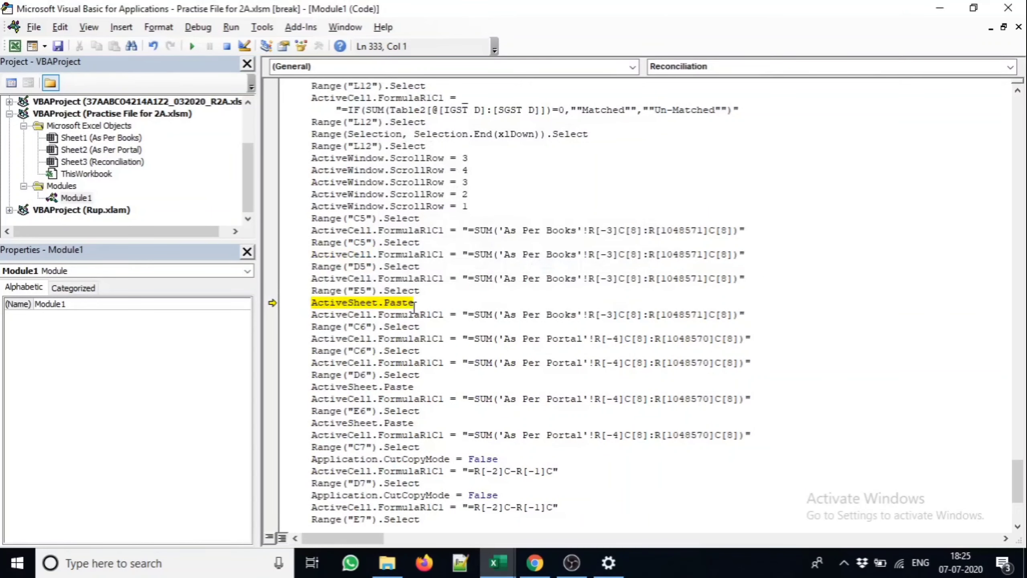
drag(414, 303, 311, 303)
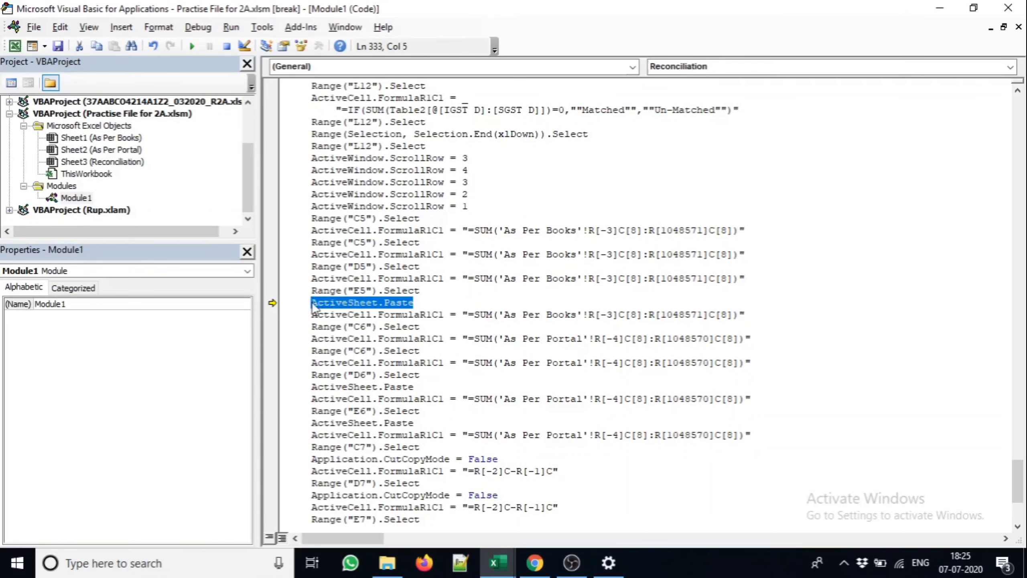
key(Delete)
key(BackSpace)
key(BackSpace)
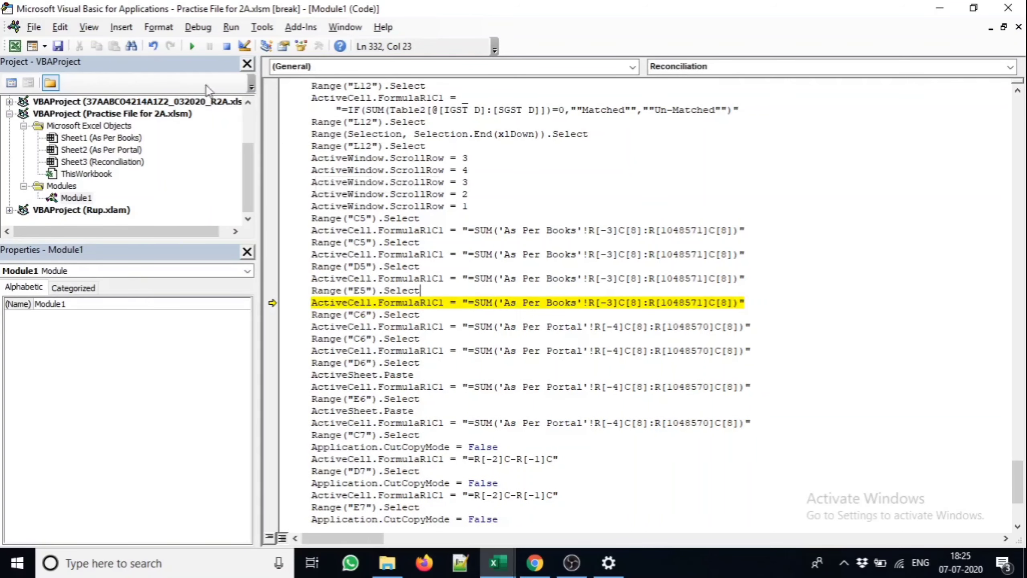
- Resume the macro again, debug its next stop, and delete the ActiveSheet.Paste line after Range("D6").Select
click(193, 45)
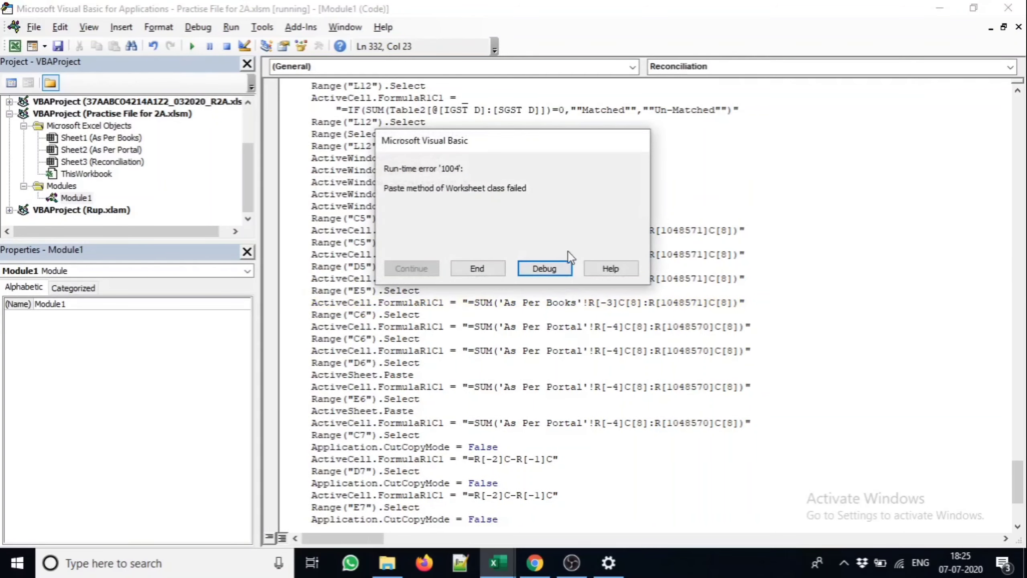
click(545, 268)
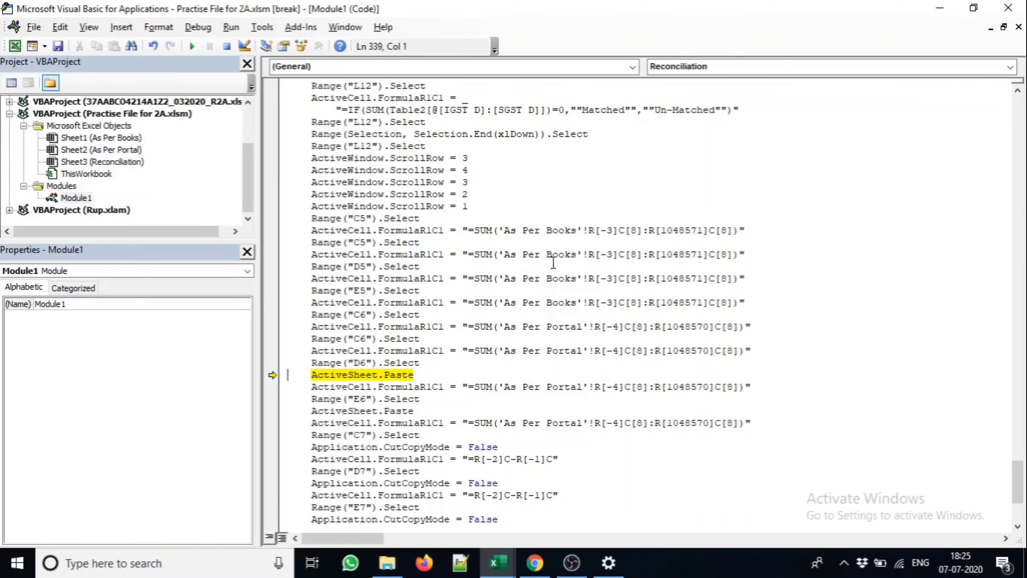
click(421, 363)
key(Delete)
key(ctrl+z)
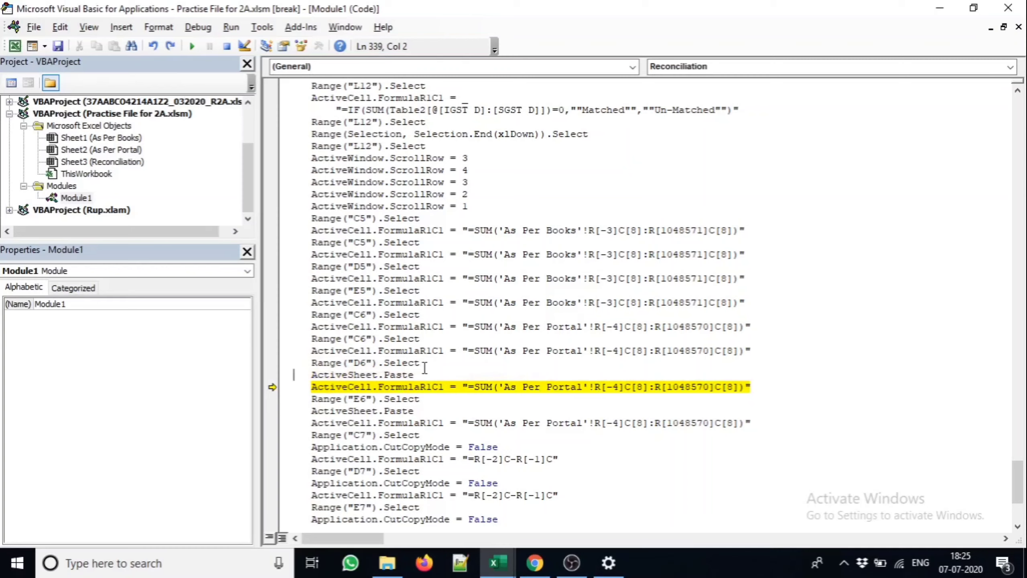
drag(420, 373, 315, 379)
key(BackSpace)
key(Home)
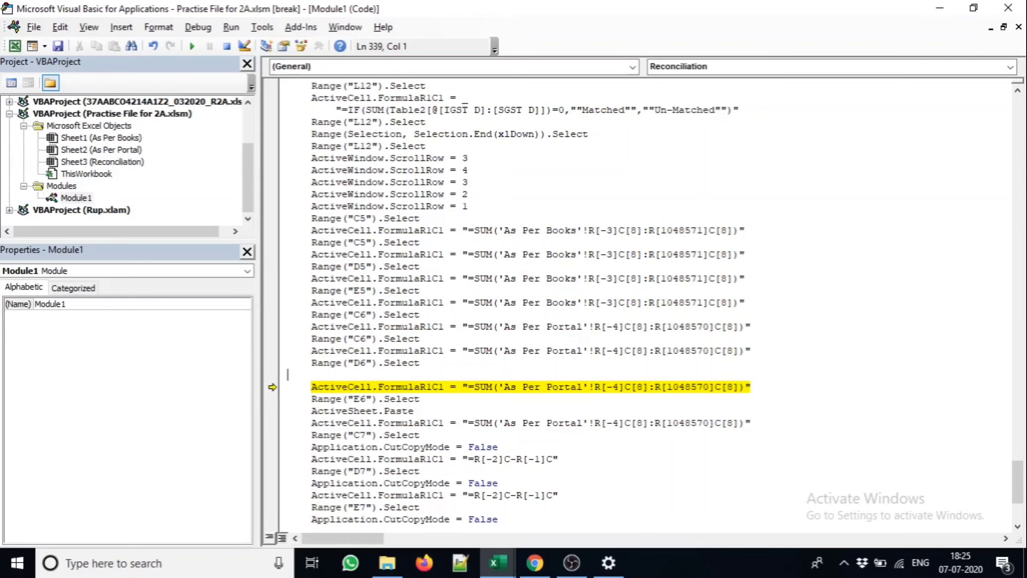
key(BackSpace)
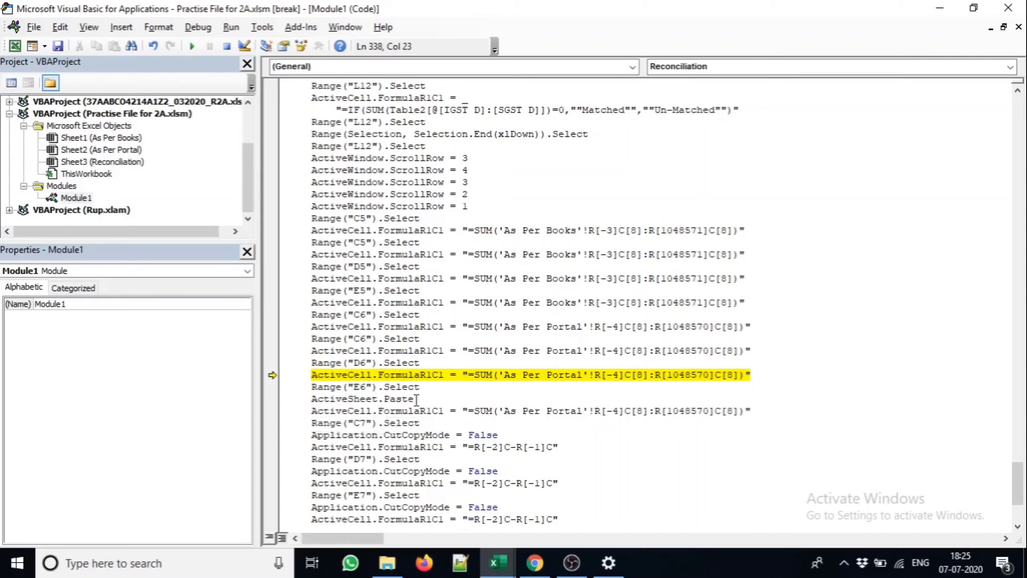
- Delete the ActiveSheet.Paste line after Range("E6").Select, together with its blank line
drag(420, 398, 312, 400)
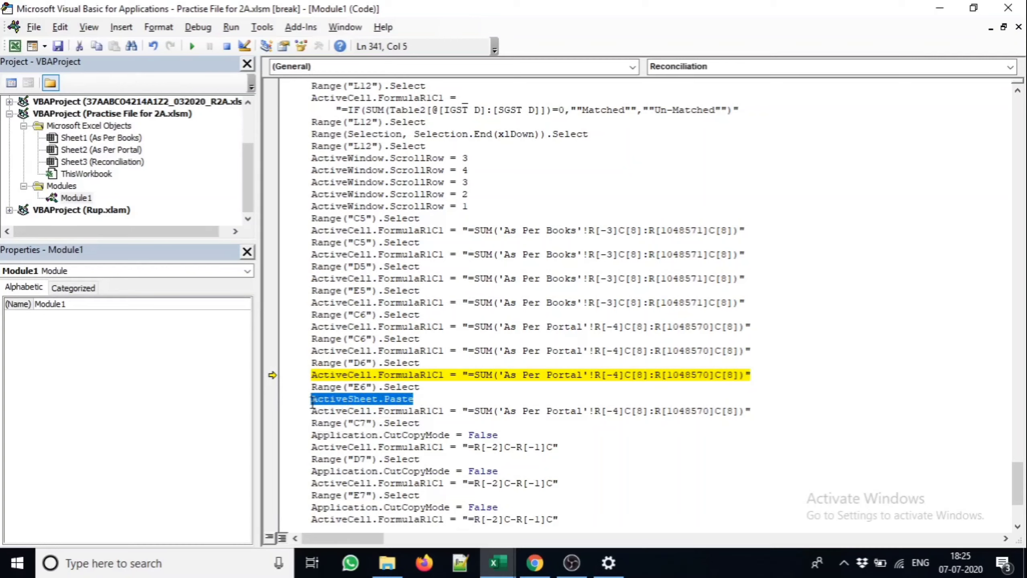
key(BackSpace)
key(Home)
key(BackSpace)
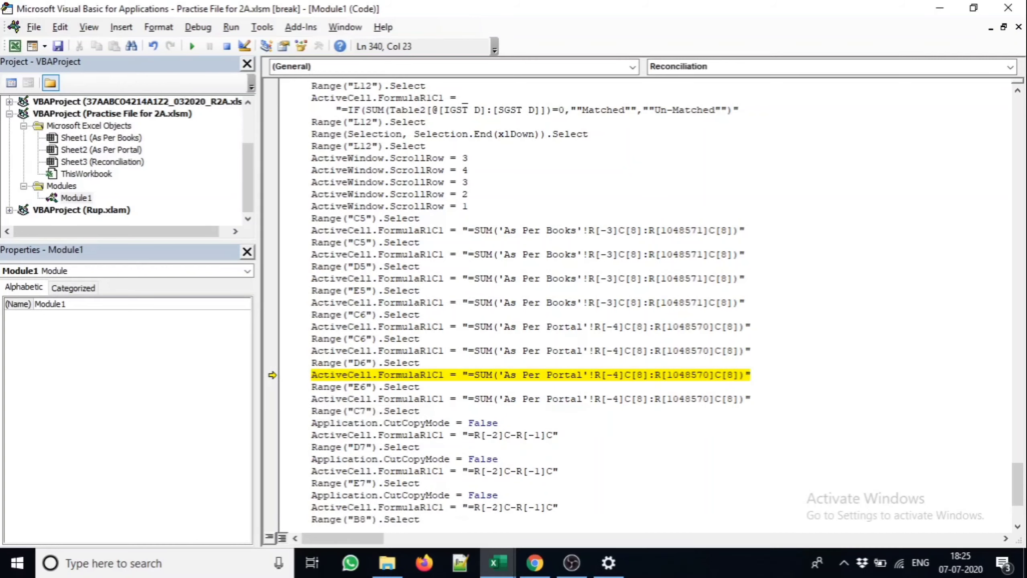
- Check the code below the E6 formula for more paste statements and resume the paused Reconciliation macro
key(Down)
key(Down)
key(Down)
key(Down)
key(Down)
key(Down)
key(Down)
key(Down)
key(Down)
key(Down)
key(Down)
key(Down)
key(Down)
key(Down)
key(Down)
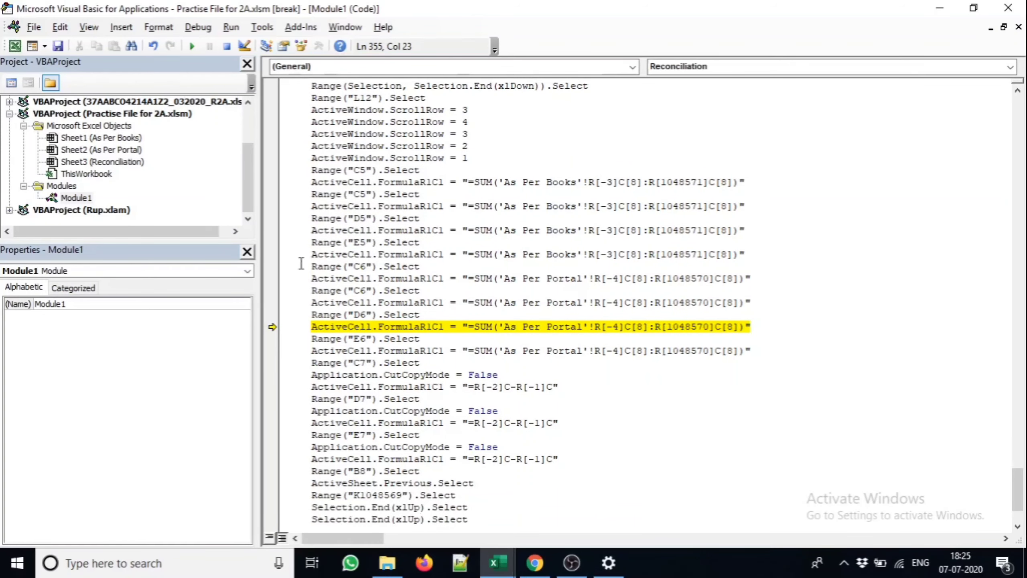
click(194, 48)
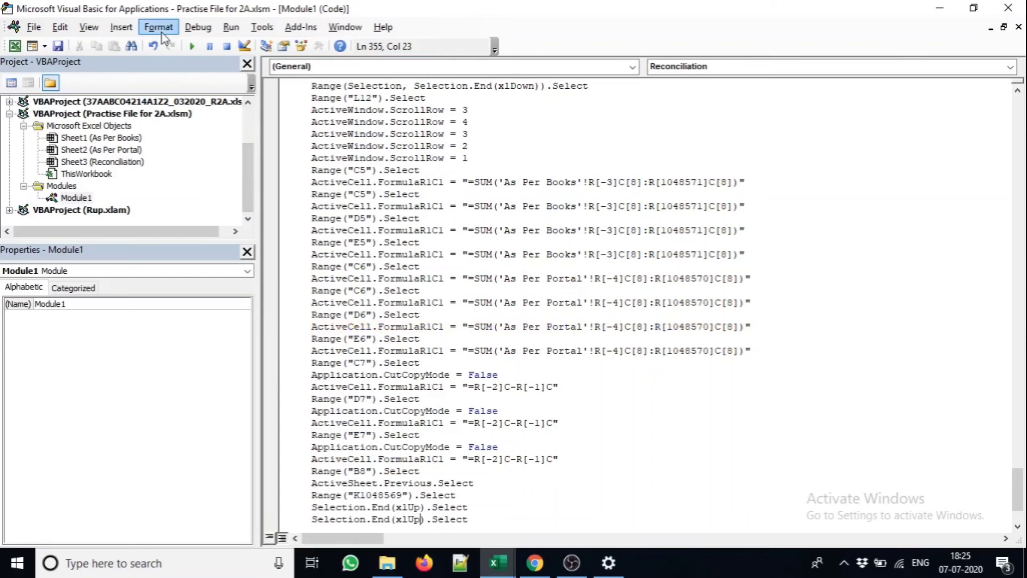
- Switch back to the Excel workbook and examine the short and detailed summaries on the Reconciliation sheet down to the last party
key(alt+Tab)
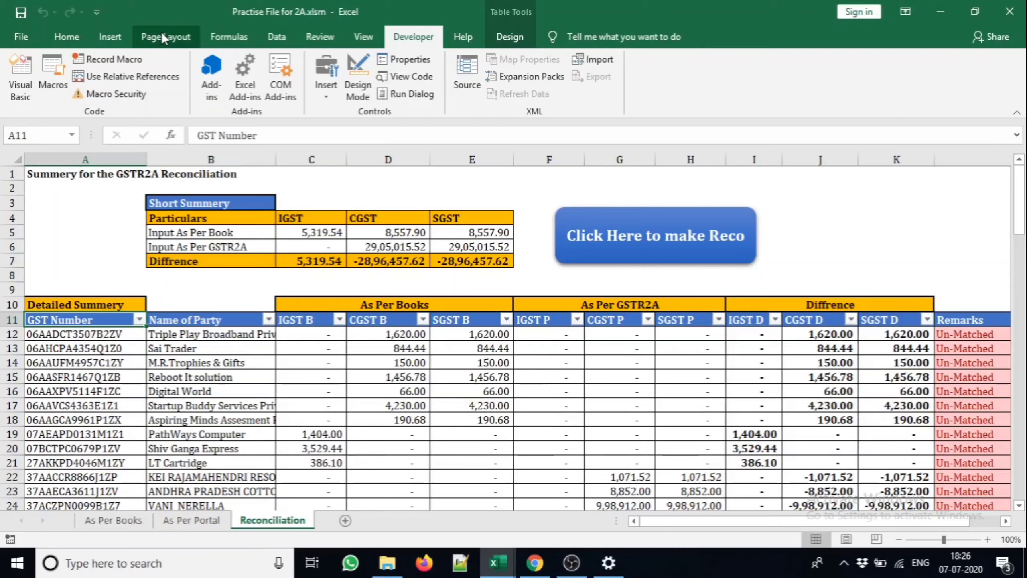
key(Down)
key(Down)
key(Down)
key(Down)
key(Down)
key(Down)
key(Down)
key(Down)
key(Down)
key(Down)
key(Down)
key(Down)
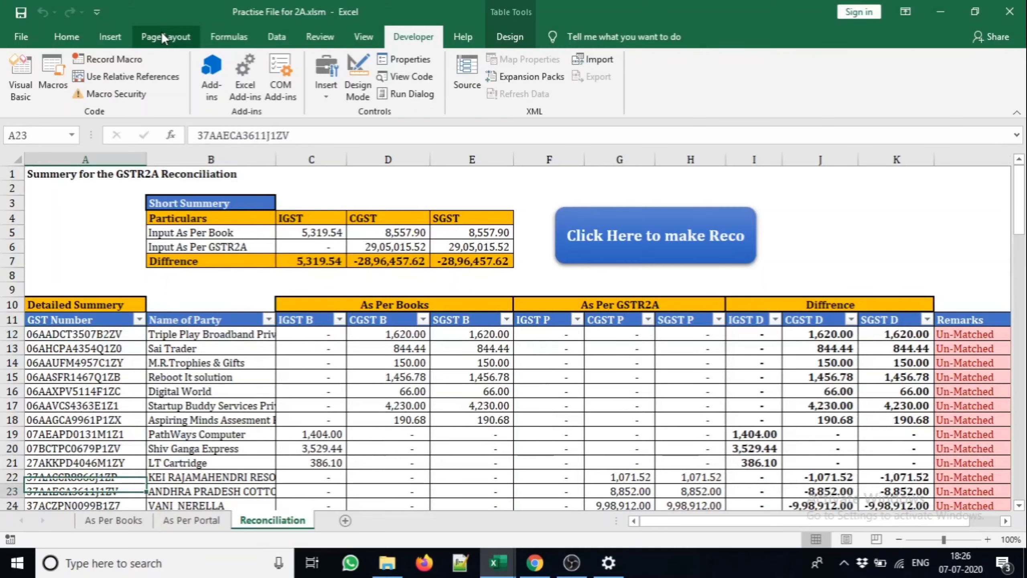
key(Down)
key(Down)
key(Down)
key(Down)
key(Down)
key(Down)
key(Down)
key(Down)
key(Down)
key(Down)
key(Down)
key(Down)
key(Down)
key(Down)
key(Down)
key(Down)
key(Down)
key(ctrl+Up)
key(ctrl+Up)
key(Down)
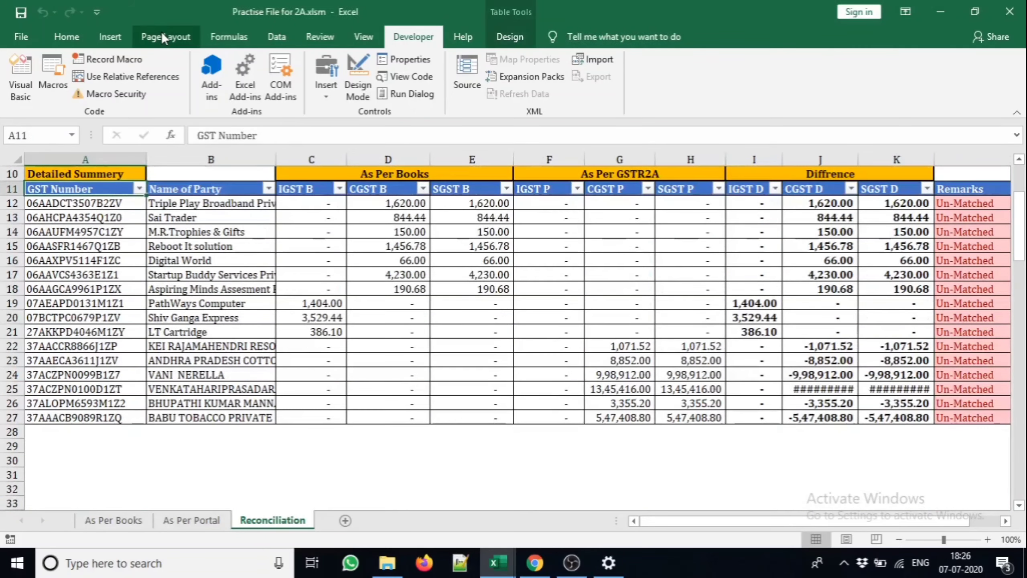
key(Up)
key(ctrl+Up)
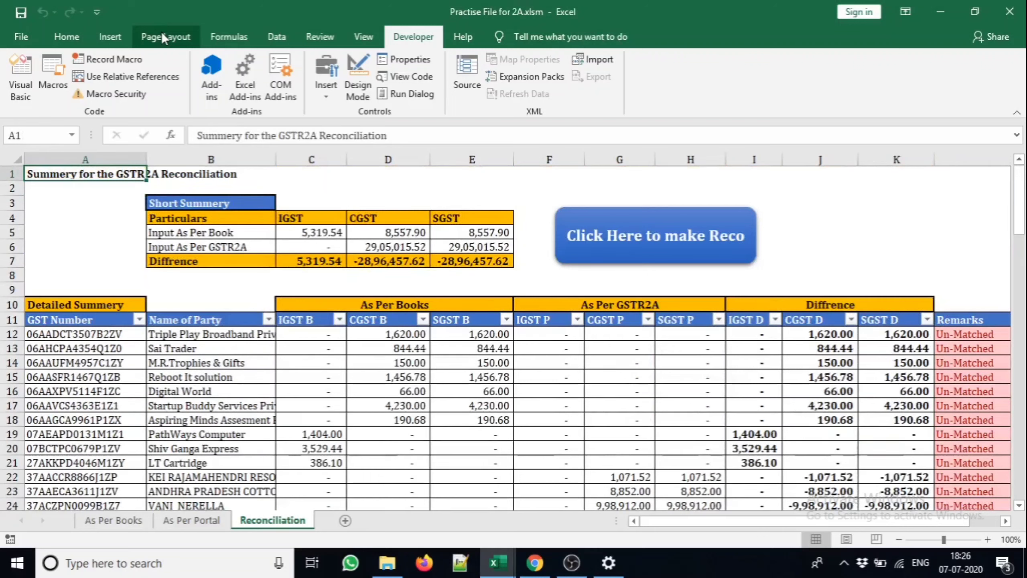